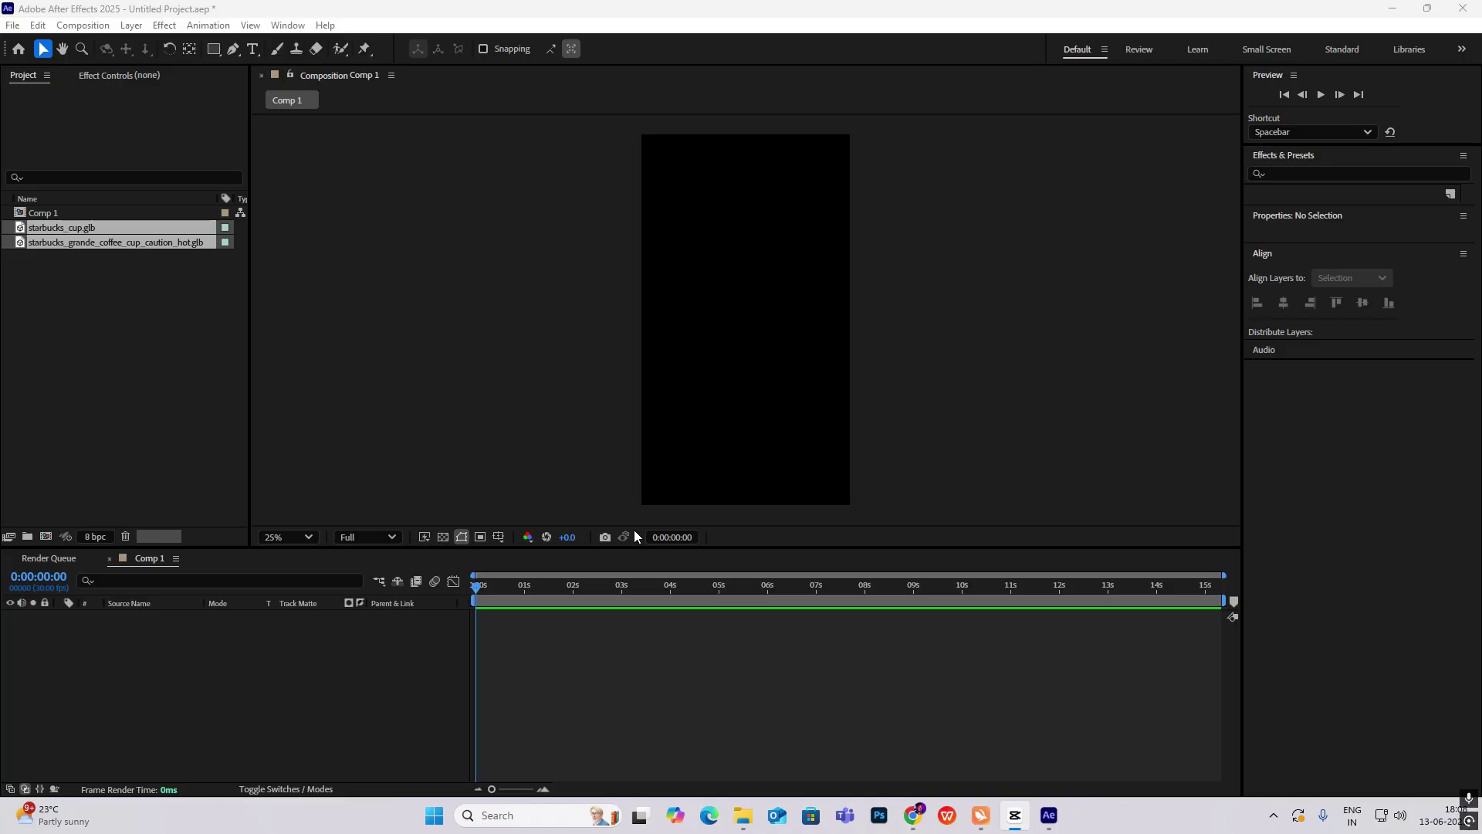
Switch to CapCut to view the plain background at the start of the reference clip, and return to After Effects
mouse_move(1055, 818)
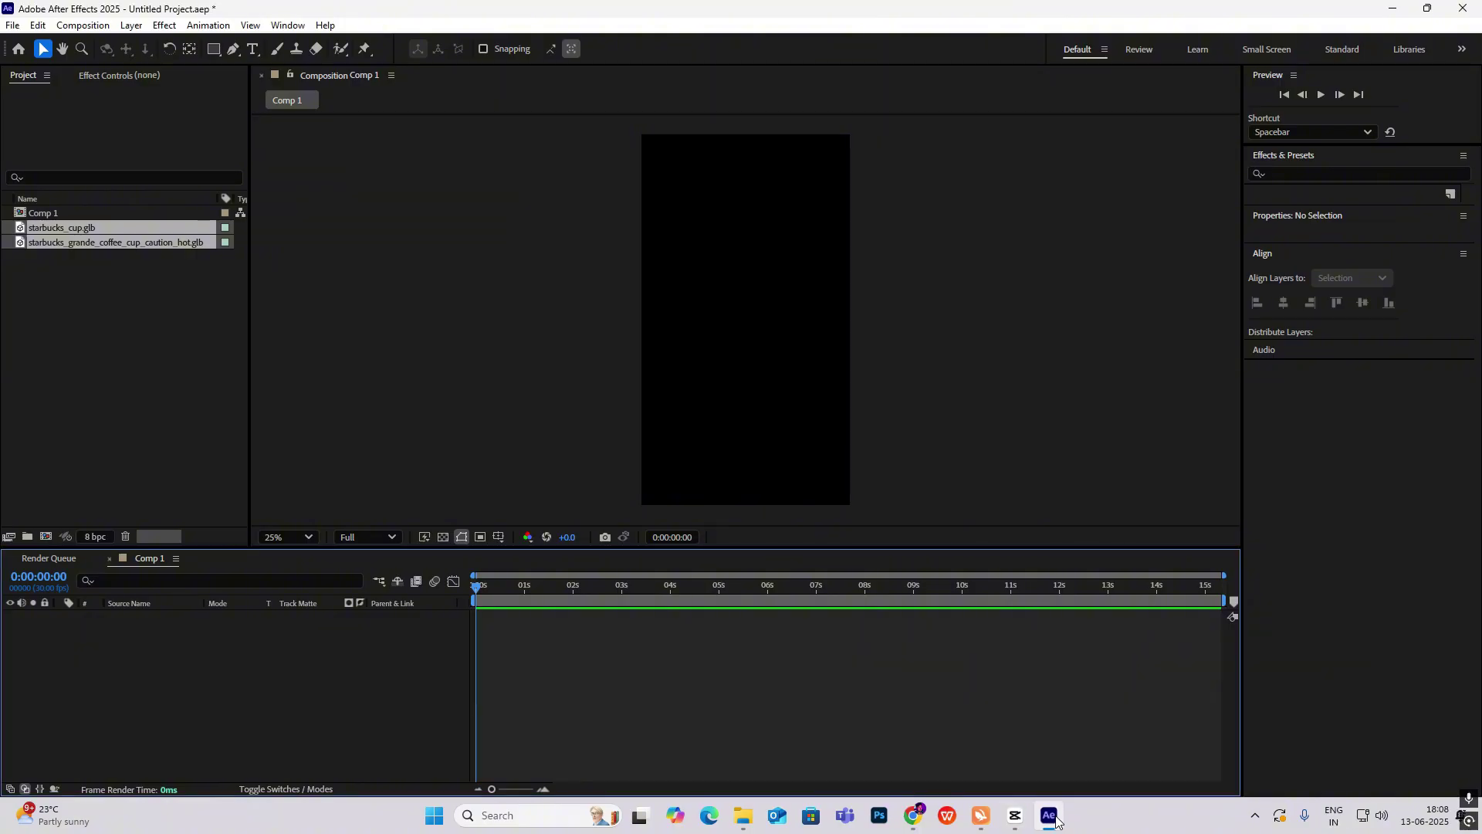
left_click(1016, 815)
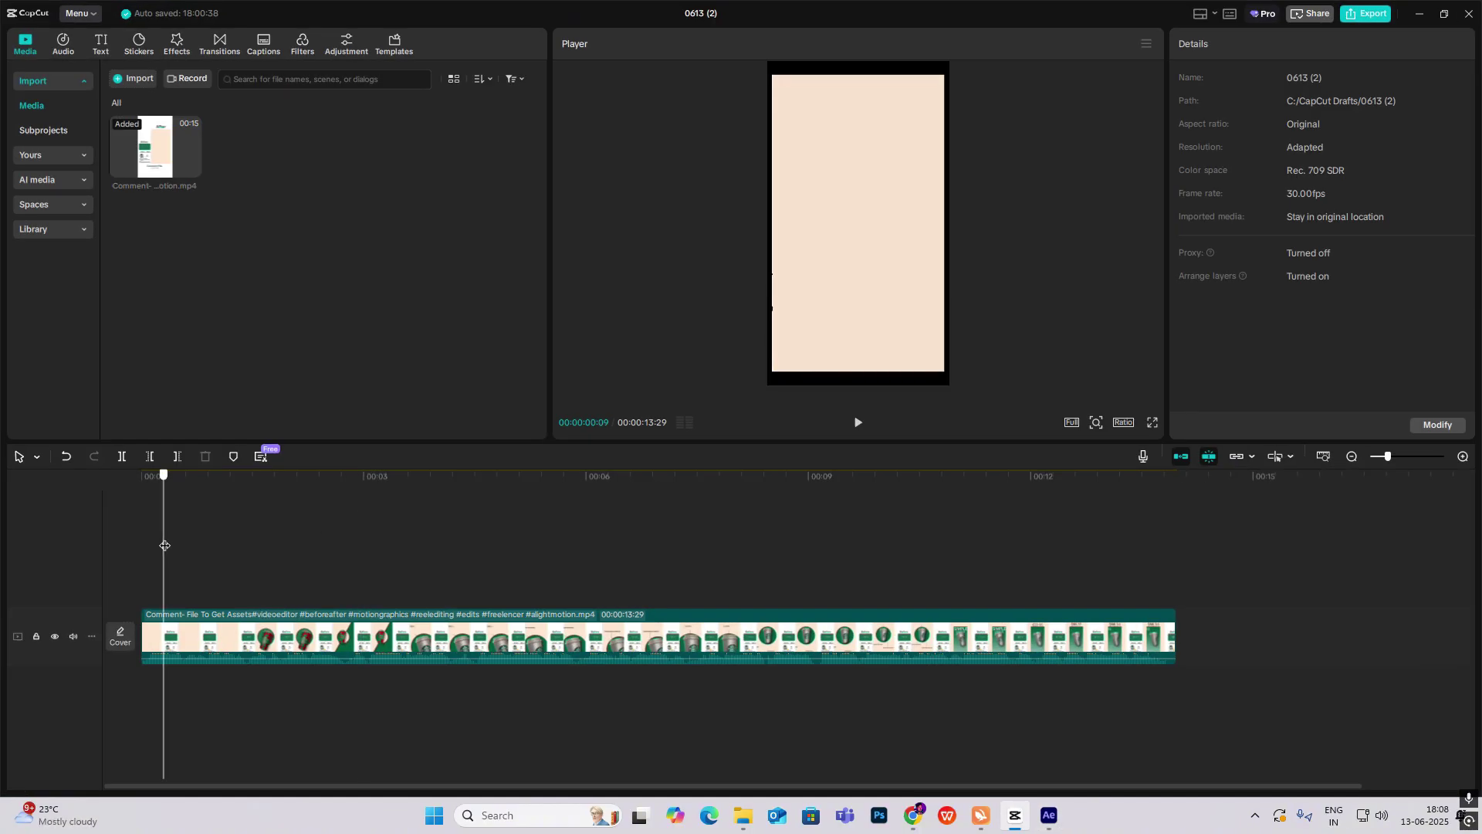
key("alt+Tab")
Create a new full-frame solid layer in Comp 1 with a light peach colour as the background
right_click(454, 291)
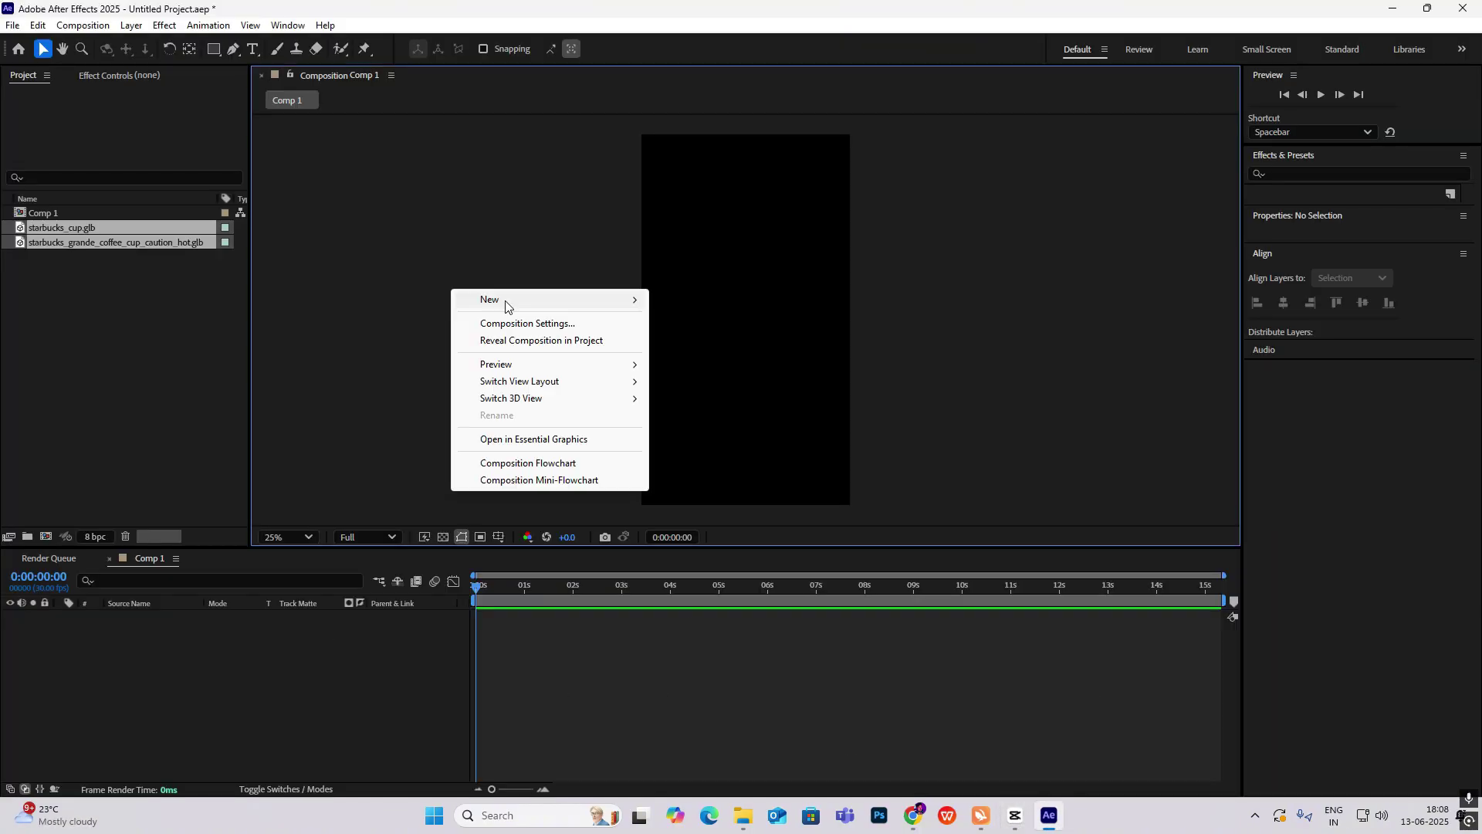
mouse_move(506, 307)
left_click(728, 337)
left_click(728, 519)
left_click(628, 306)
left_click(890, 311)
left_click(843, 553)
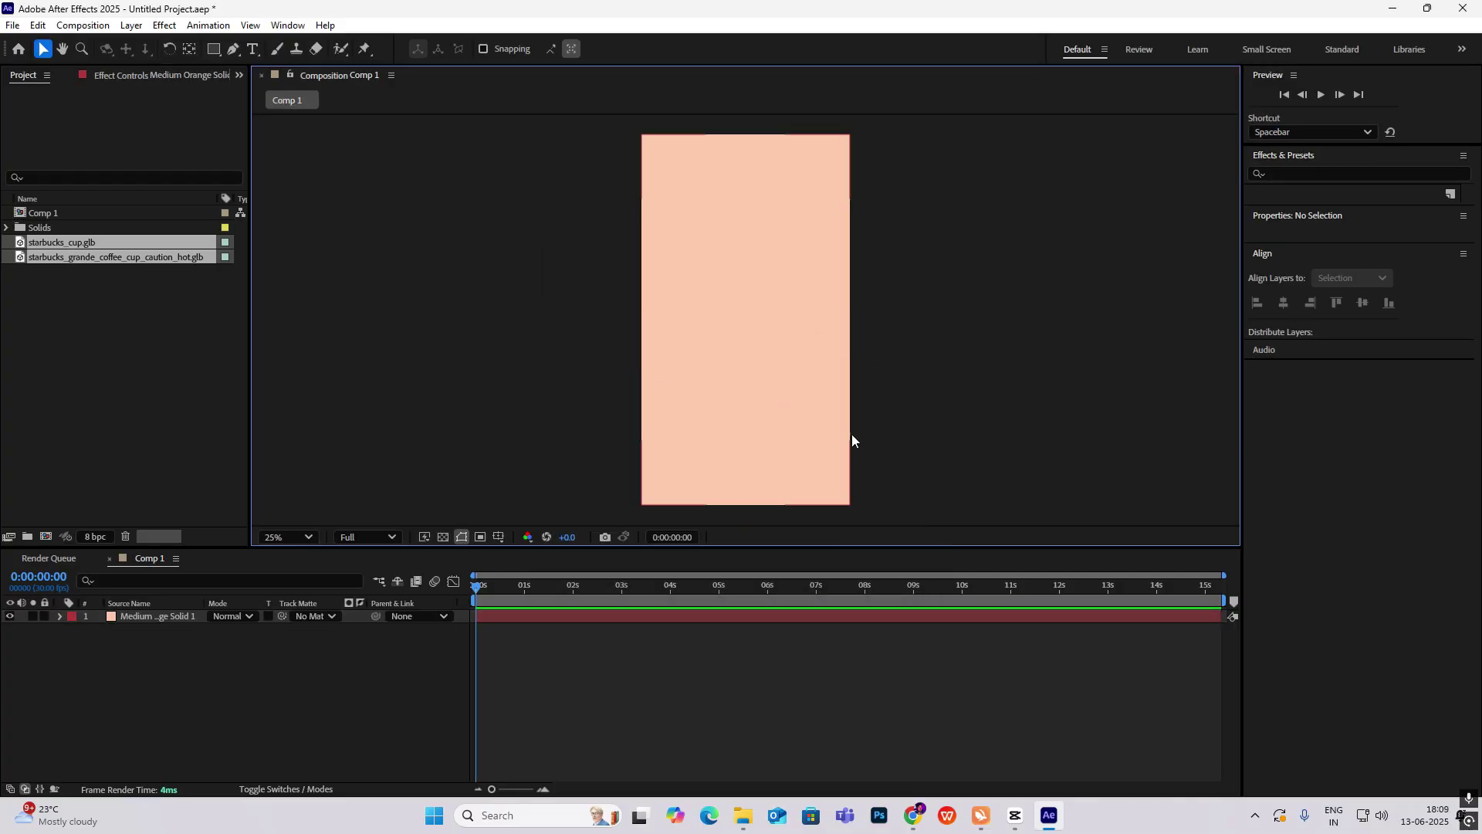
Choose the Ellipse tool and configure it with no stroke and a solid dark green fill
left_click(214, 49)
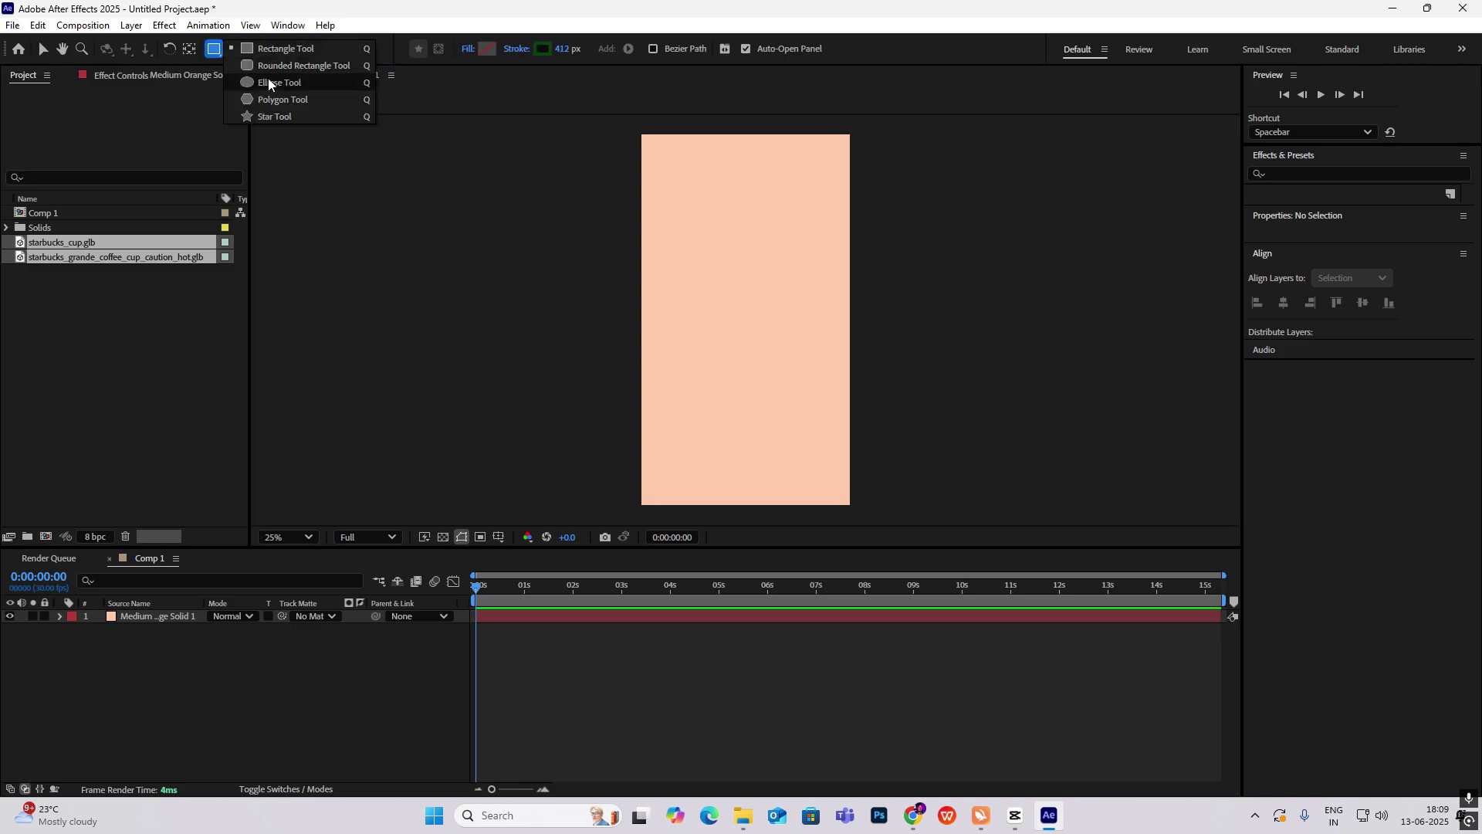
left_click(270, 82)
left_click(757, 448)
left_click(469, 49)
left_click(687, 366)
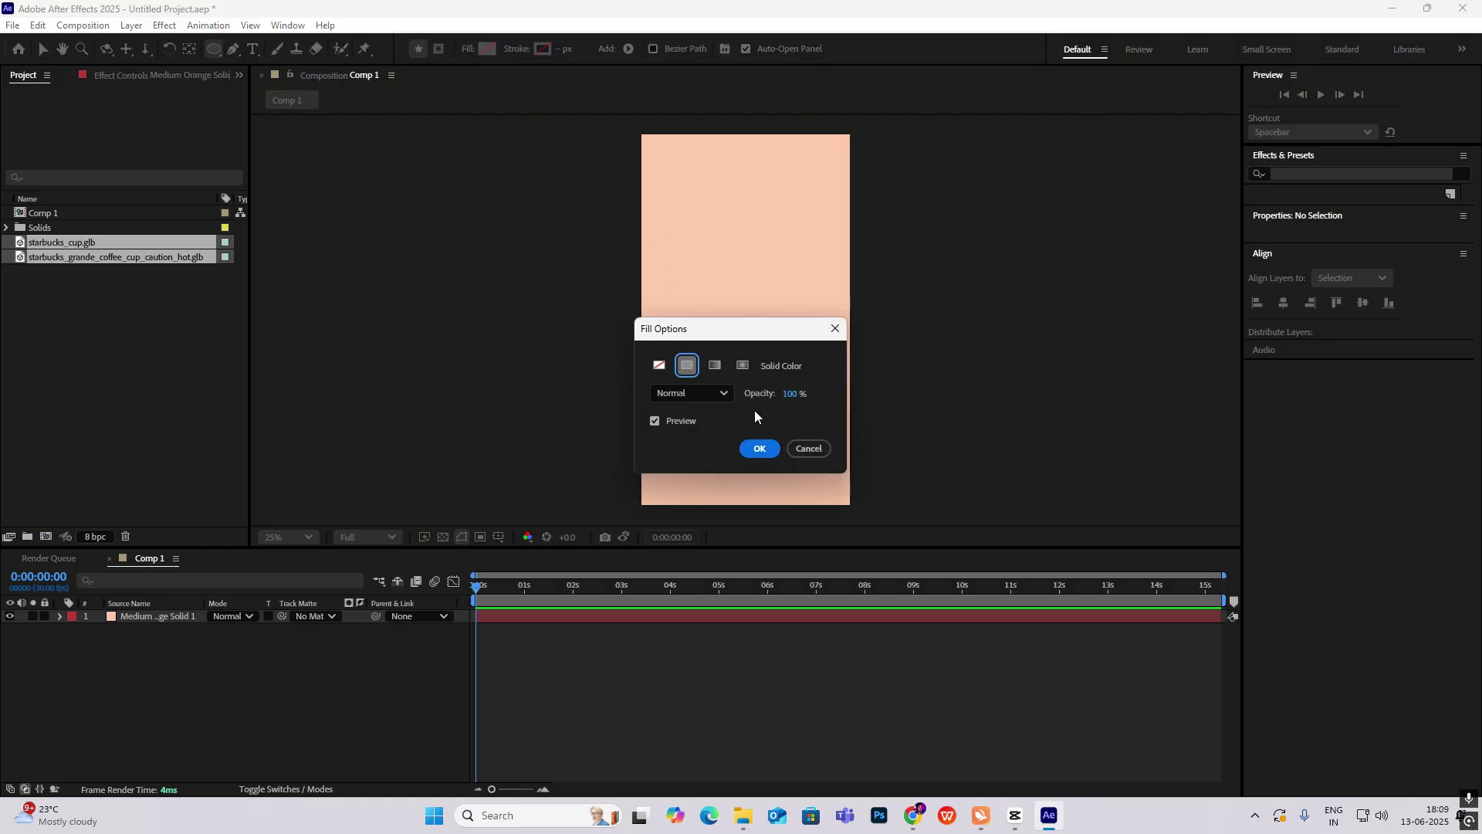
left_click(759, 448)
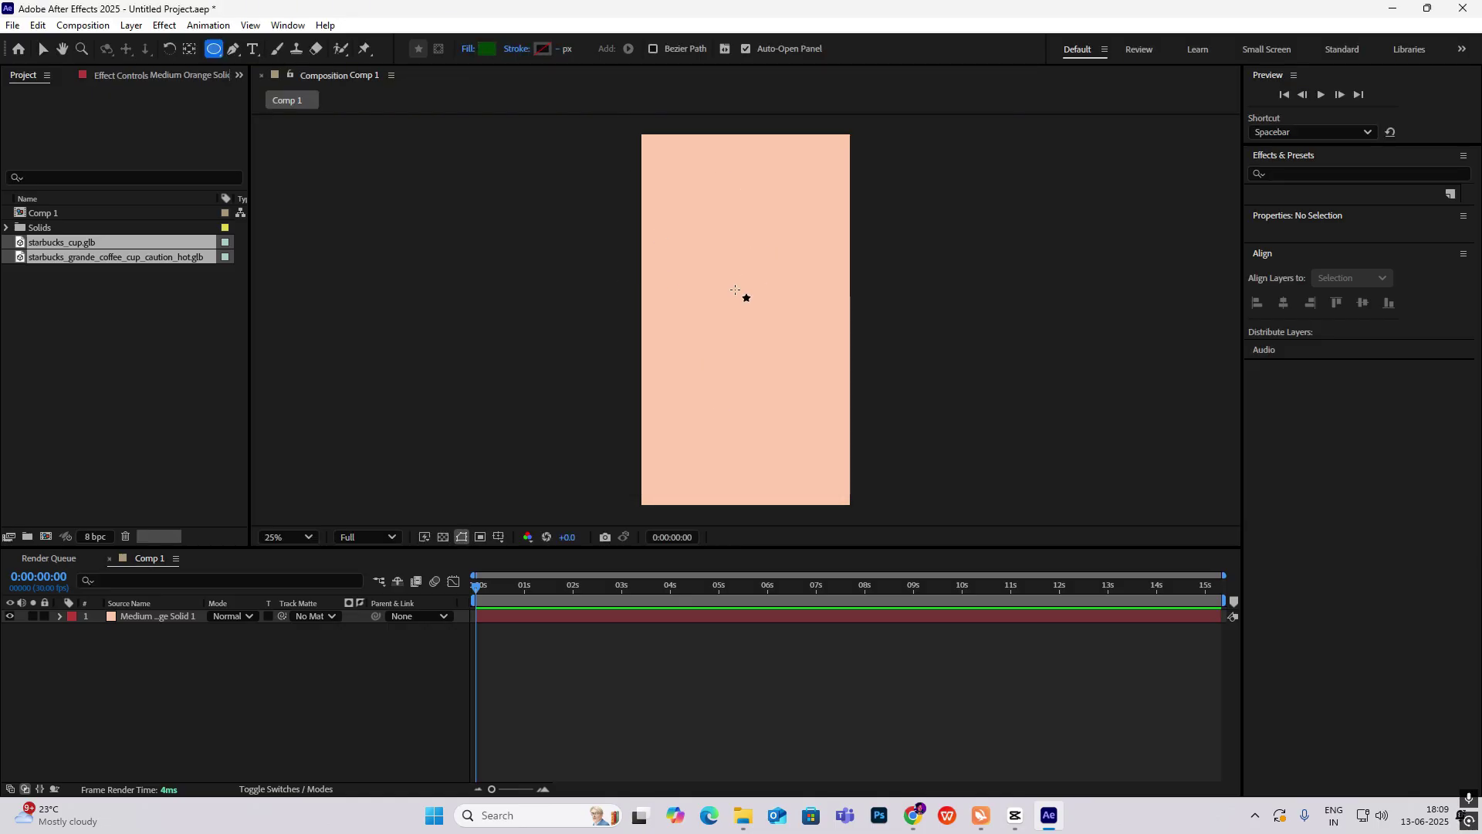
Draw a circle about 524 px across and centre it, with its anchor point centred, in the composition
left_click_drag(703, 261, 780, 362)
key("ctrl+alt+Home")
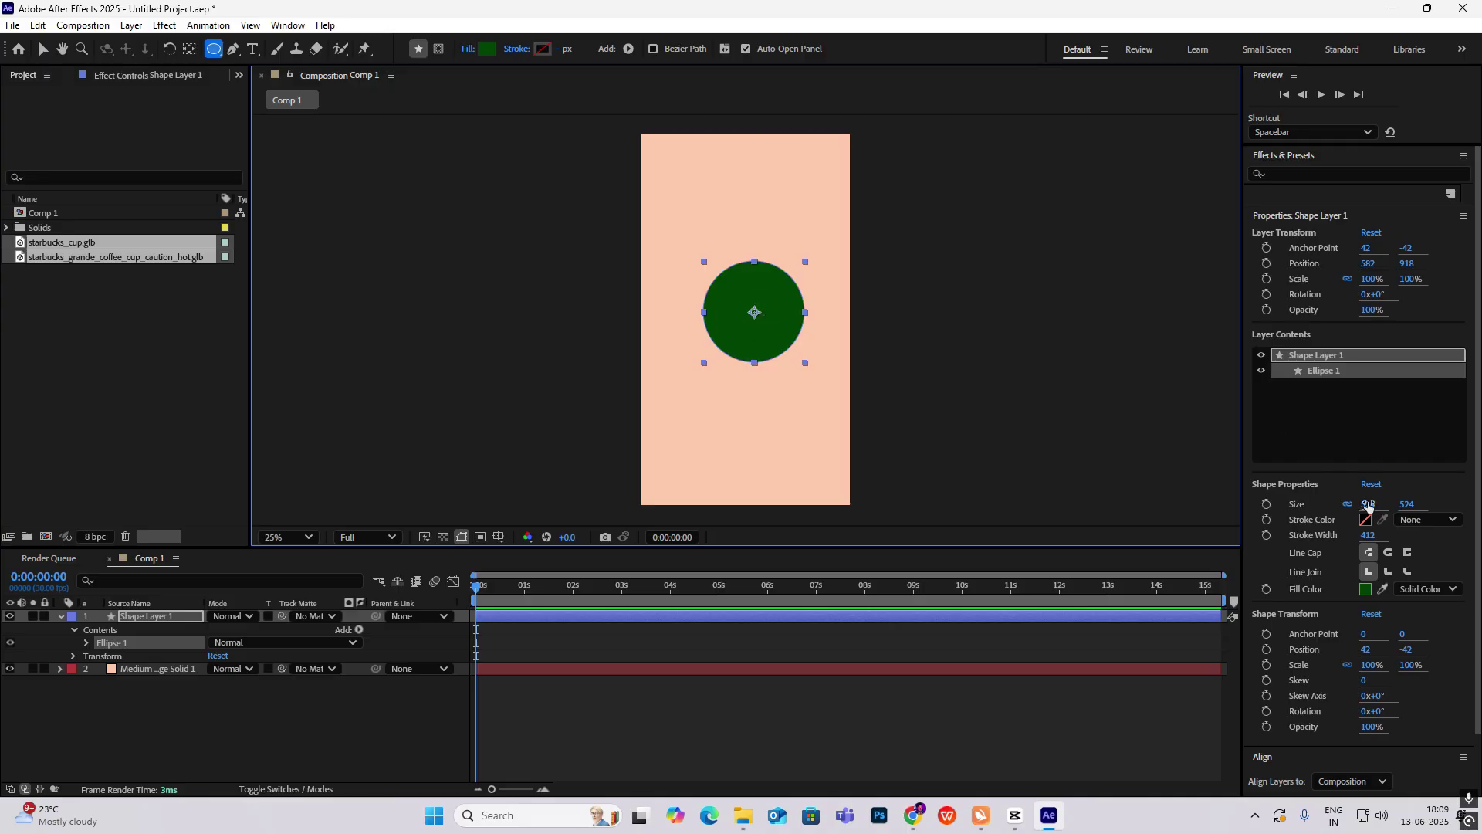
scroll(1421, 477, "down", 2)
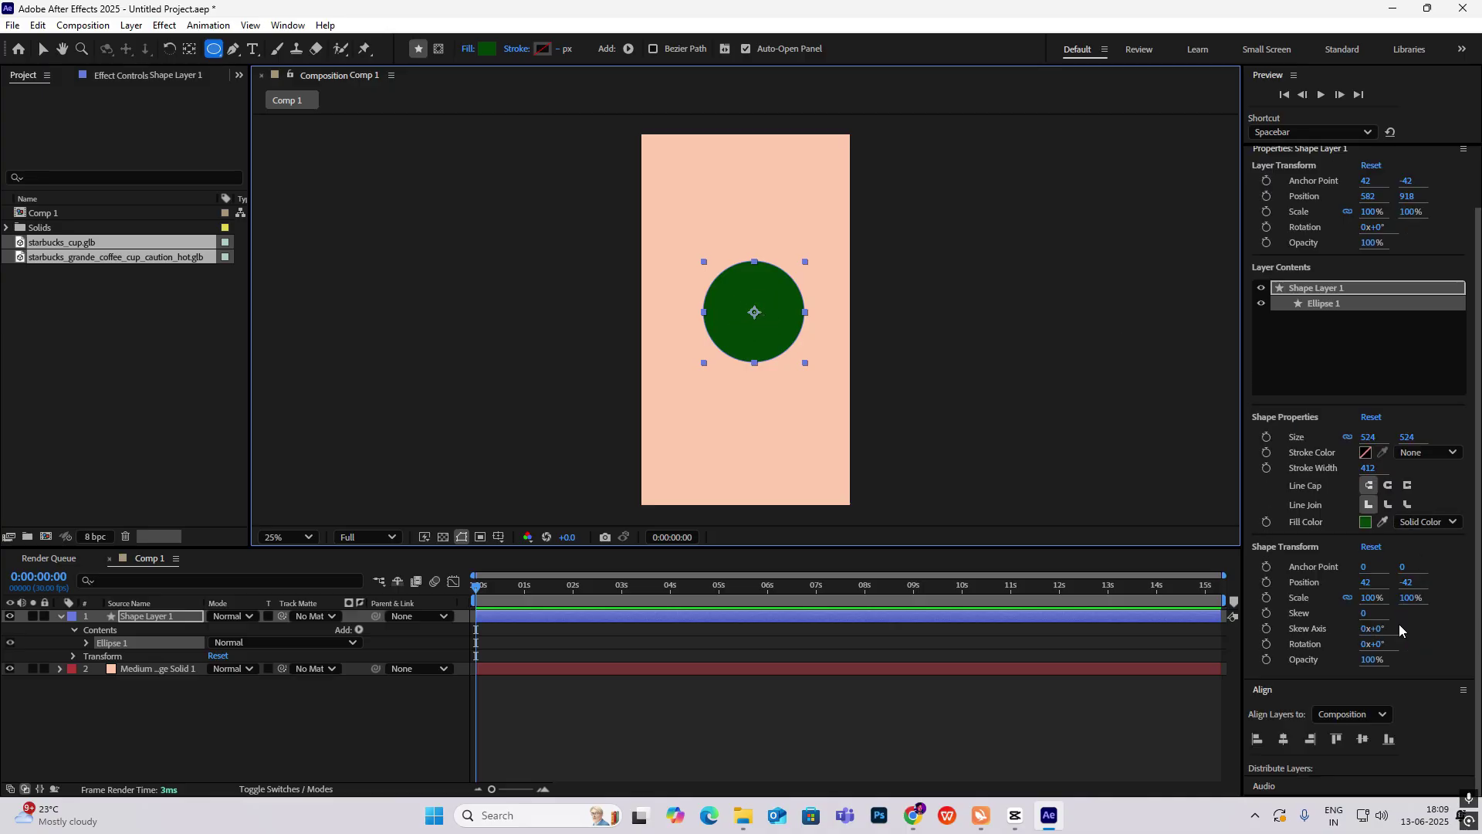
left_click(1284, 740)
left_click(1363, 739)
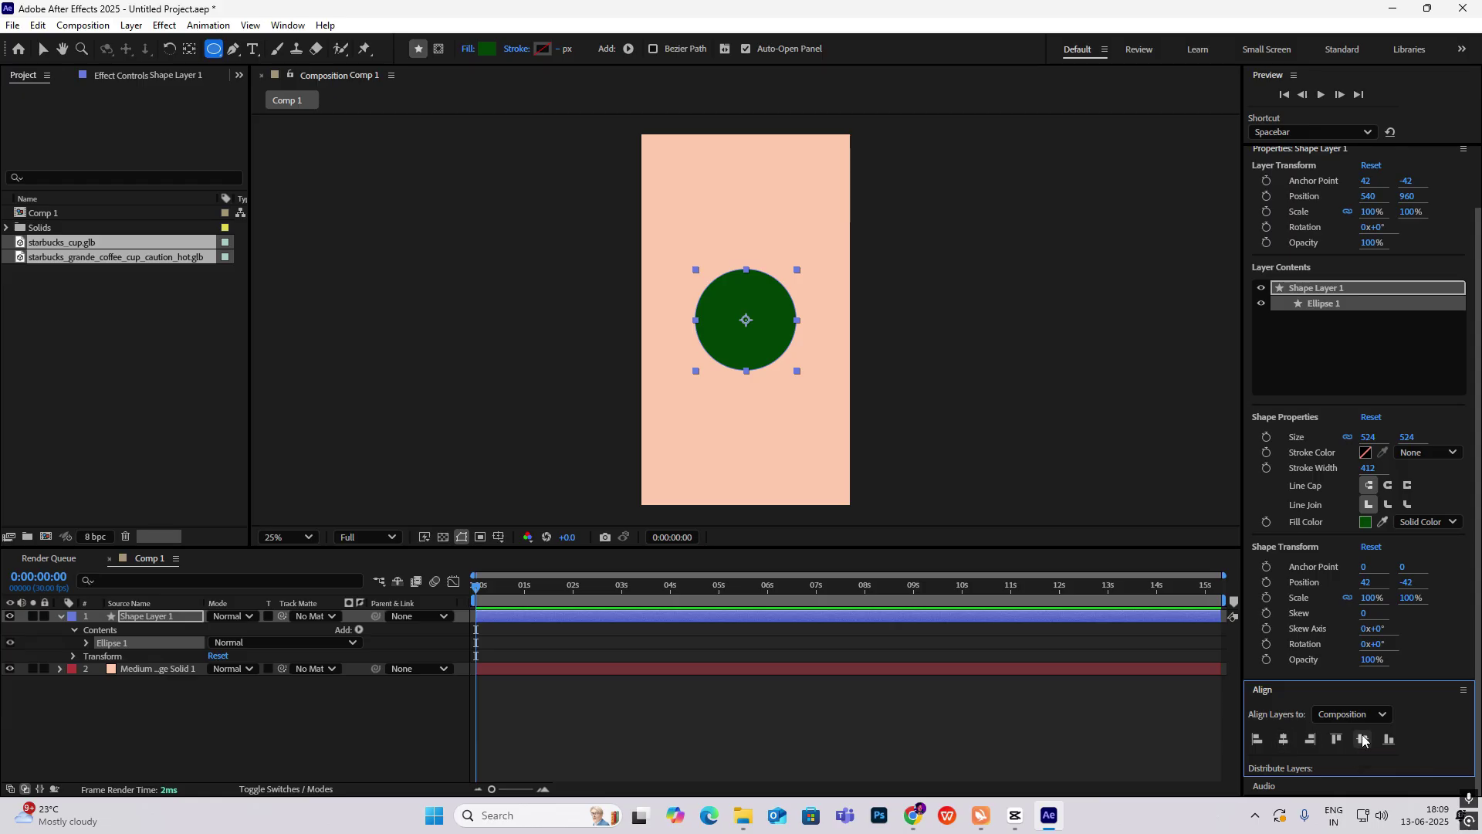
left_click(324, 701)
Switch to CapCut, examine the diagonal green split at 00:00:01:27 in the reference clip, and return to After Effects
left_click(1016, 816)
left_click(1016, 816)
left_click(1016, 817)
left_click_drag(141, 567, 282, 579)
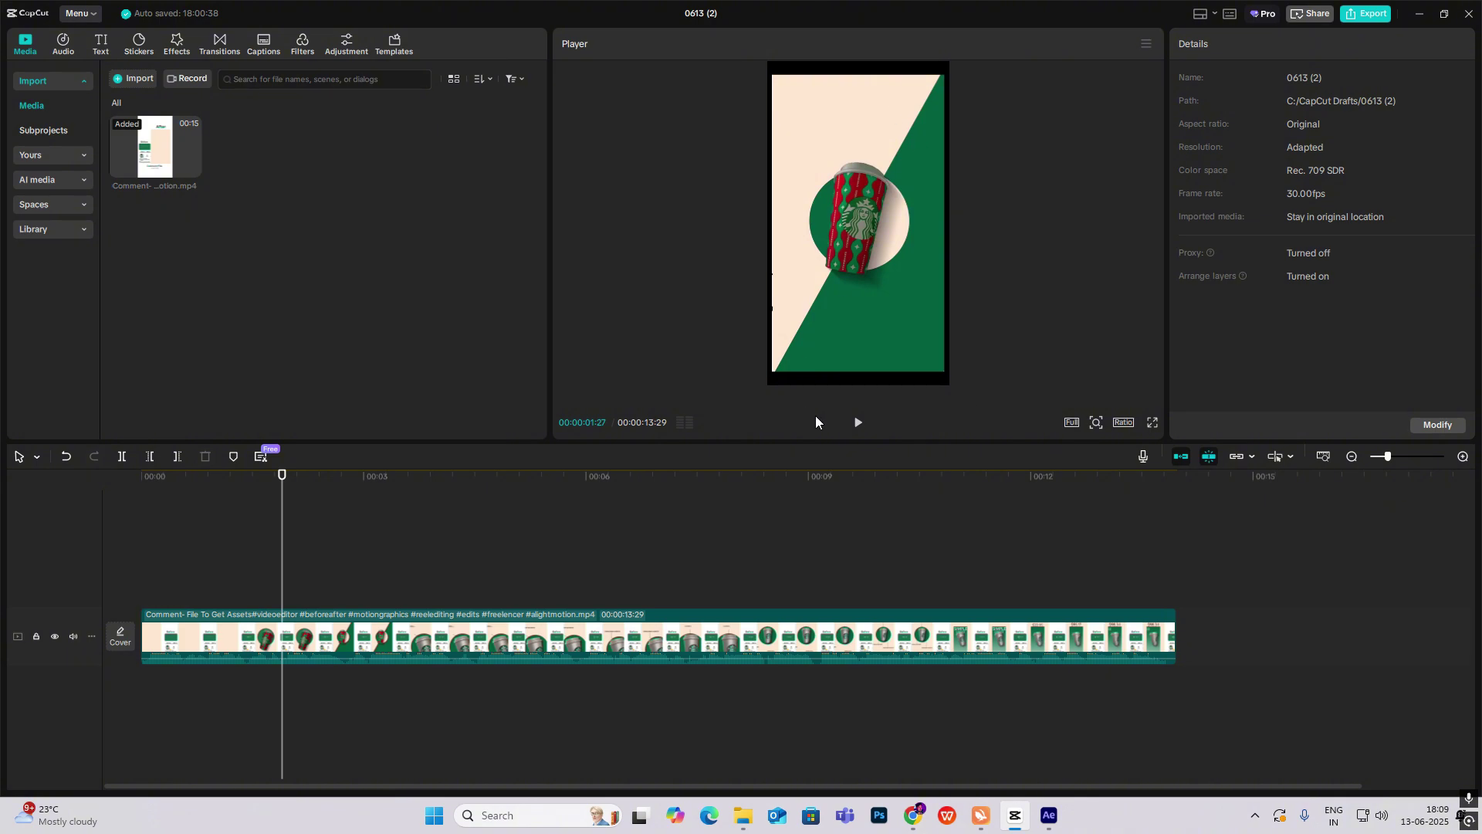
left_click(1048, 815)
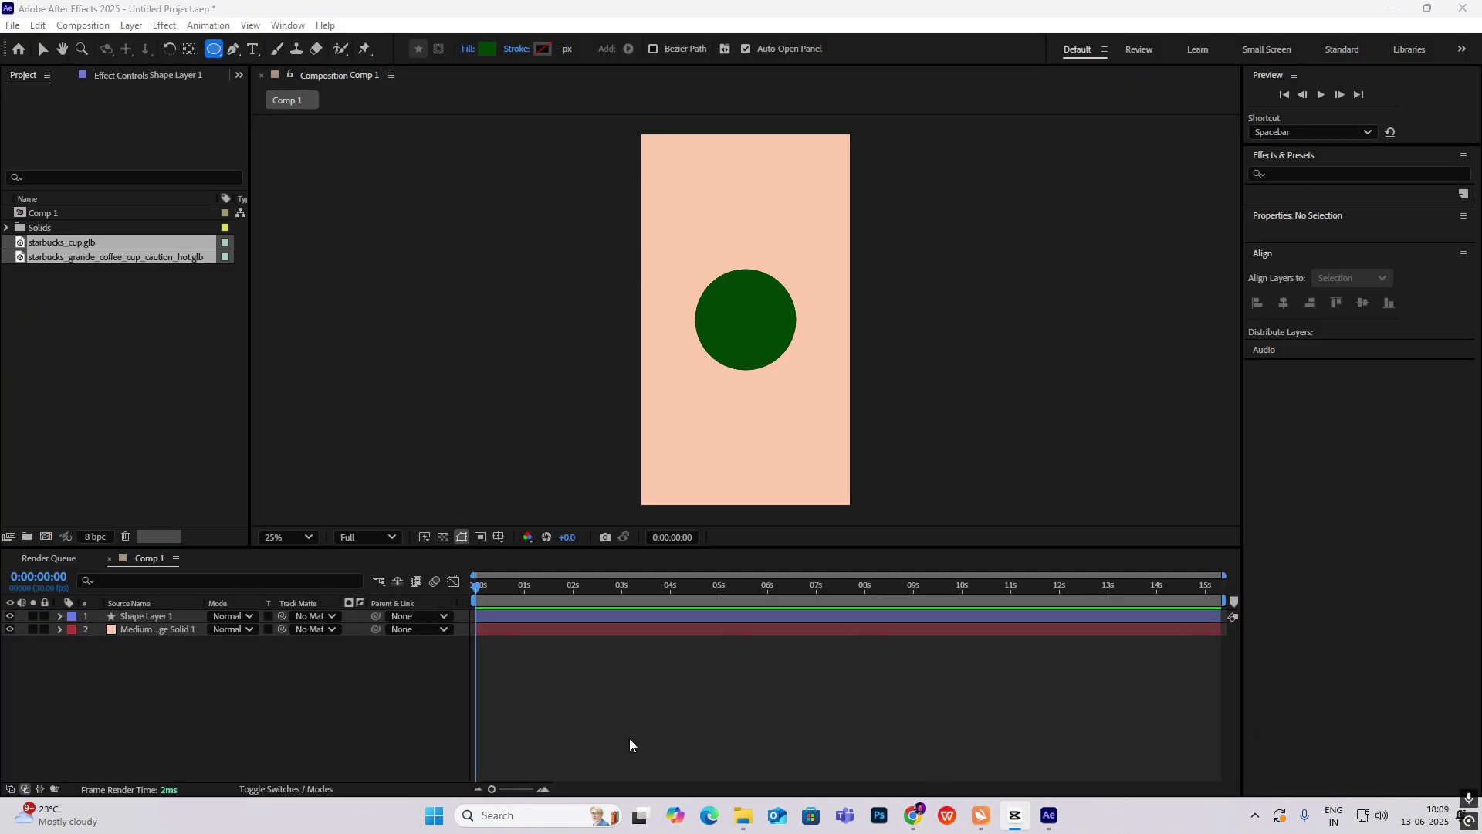
Draw a diagonal line with the Pen tool from beyond the frame's upper-right corner to its lower-left, using no fill and a 412 px solid green stroke
left_click(233, 49)
left_click(468, 49)
left_click(658, 362)
left_click(760, 450)
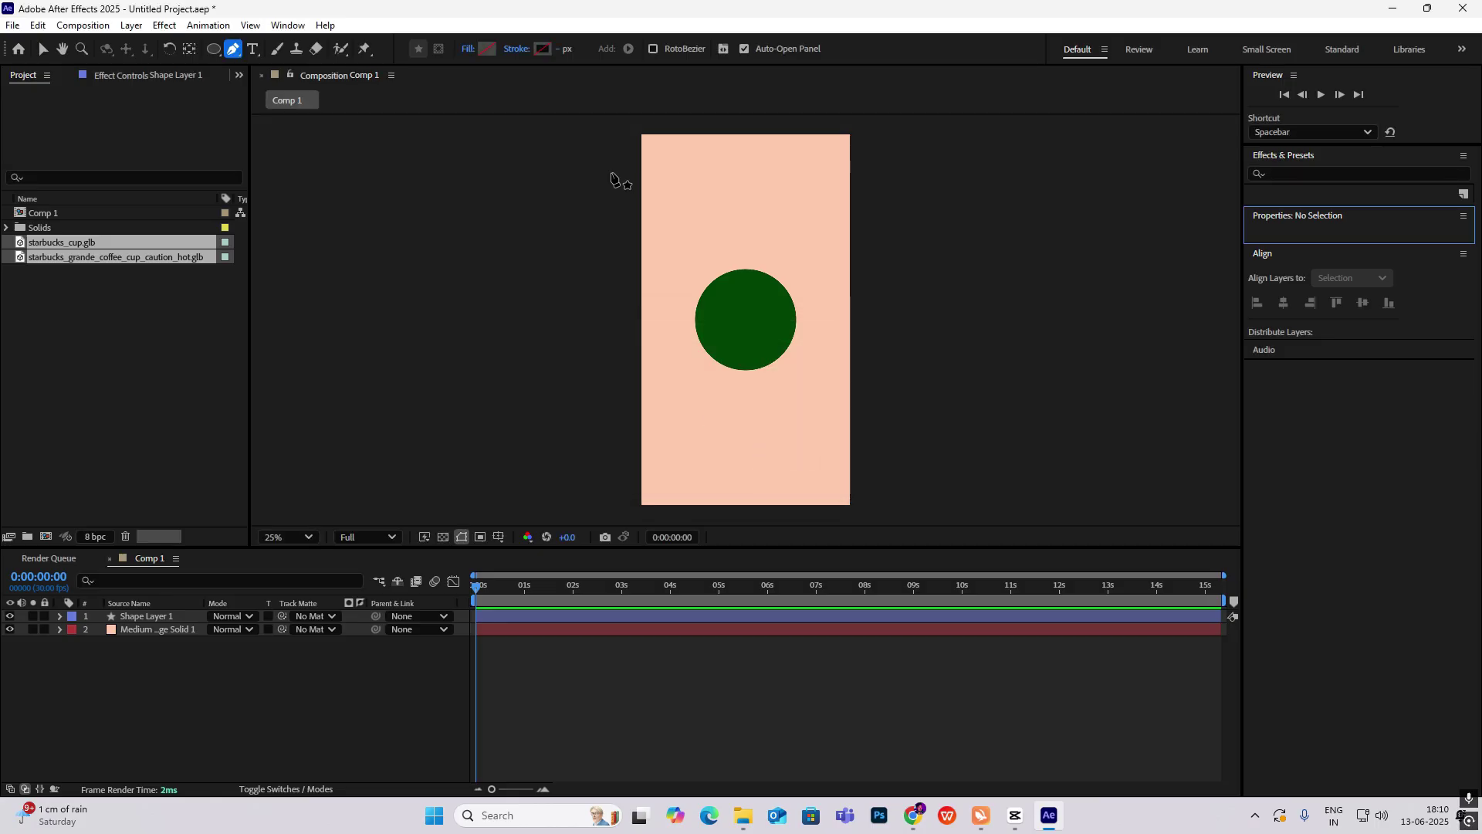
left_click(516, 49)
left_click(685, 365)
left_click(757, 447)
left_click(858, 122)
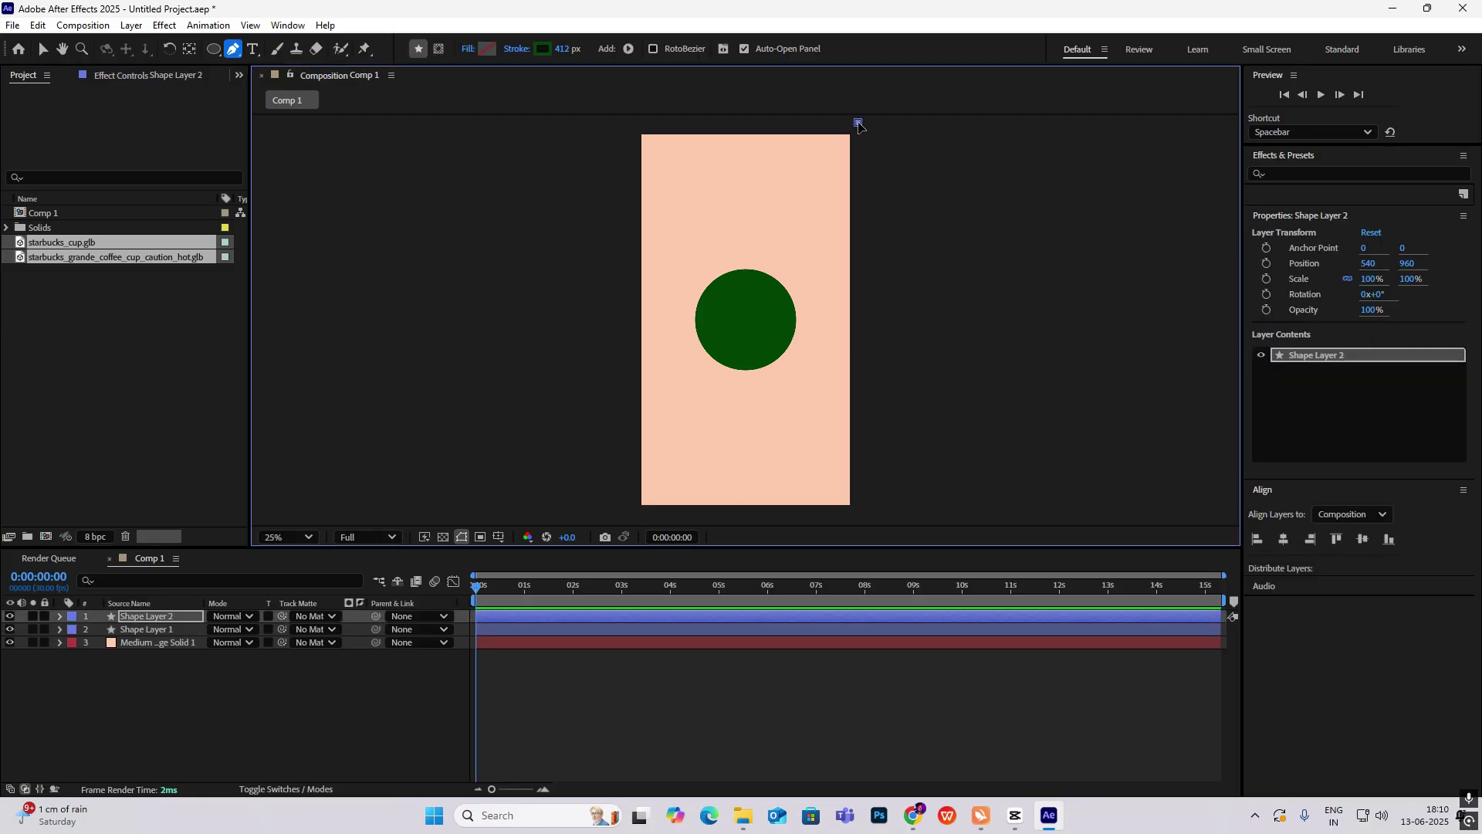
left_click(636, 511)
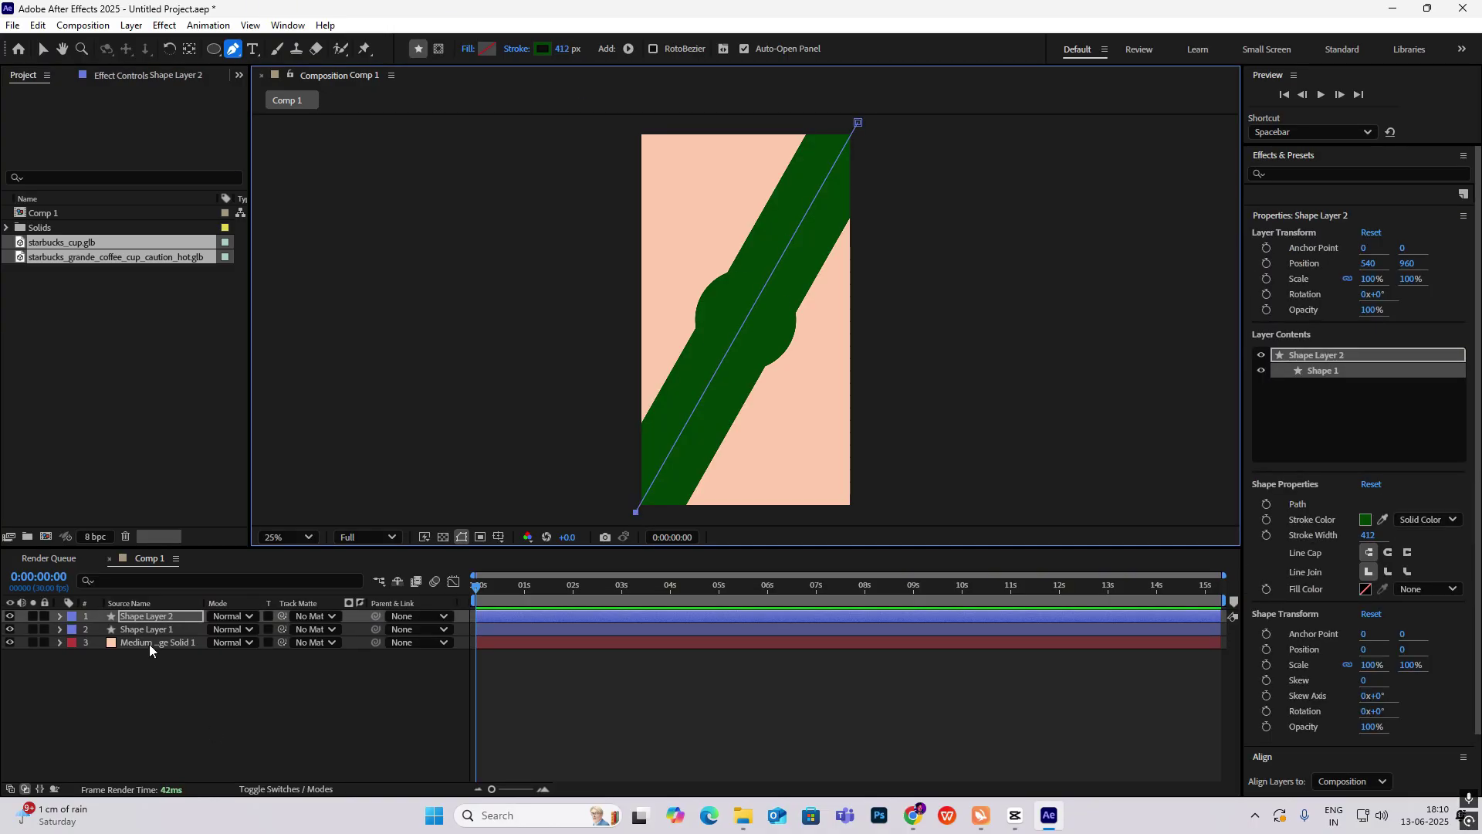
Rename the diagonal shape layer as line and the circle's shape layer as circle
left_click(164, 621)
key("Return")
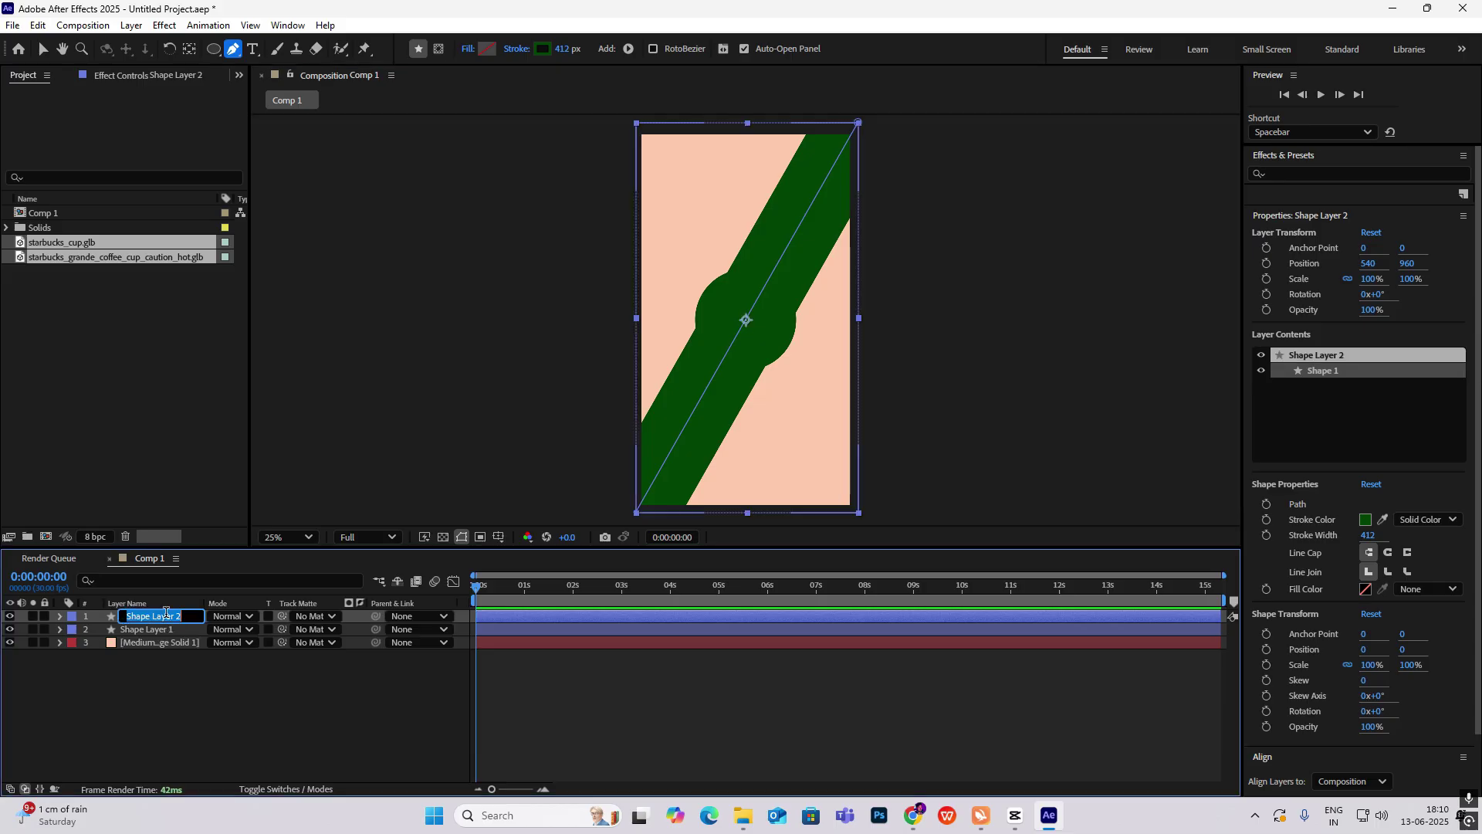
type("line")
key("Tab")
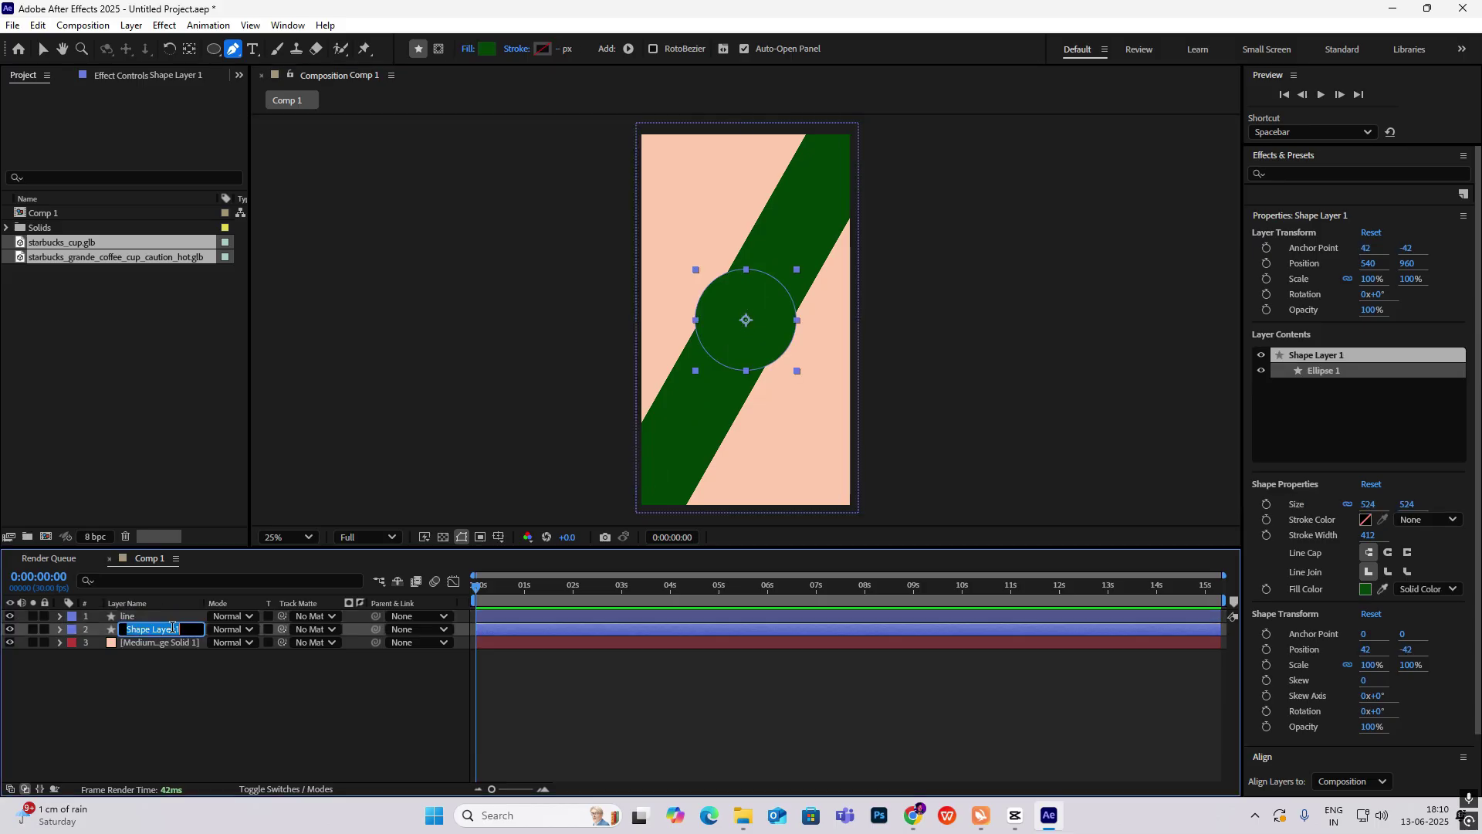
type("circle")
left_click(148, 667)
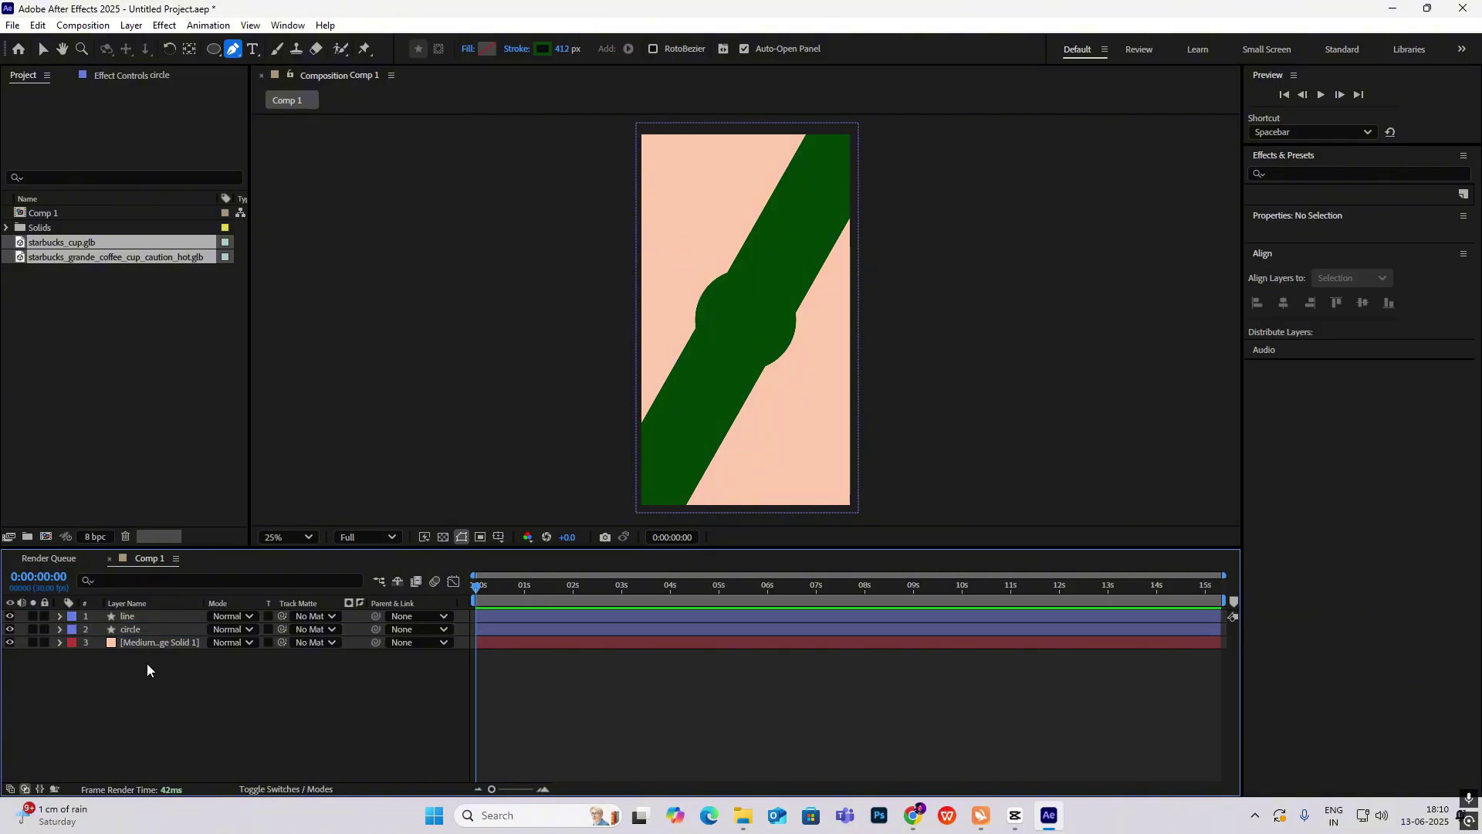
Duplicate the circle layer, name the copy circle visible, and place it above the line layer
left_click(141, 628)
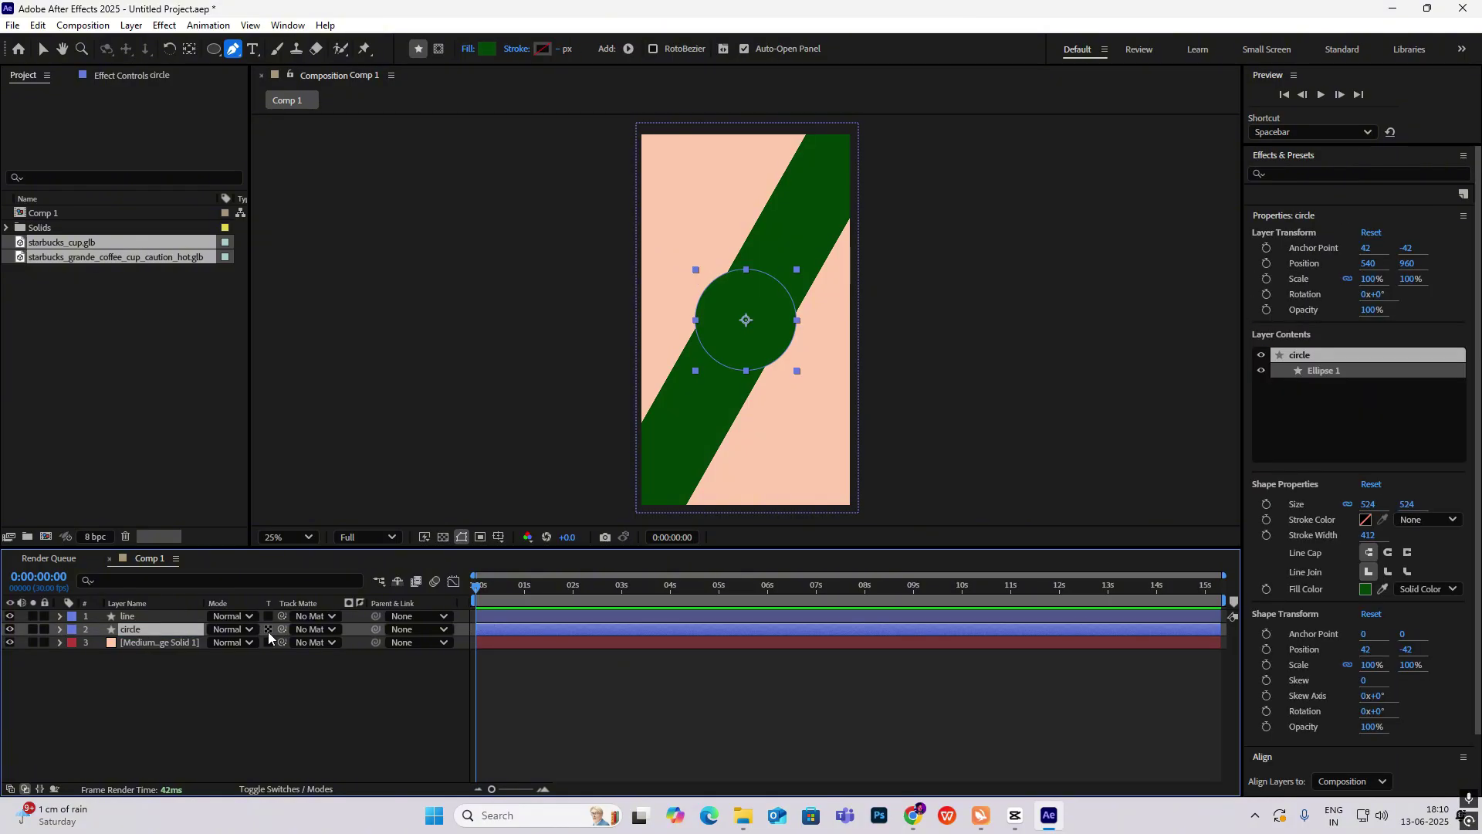
key("ctrl+d")
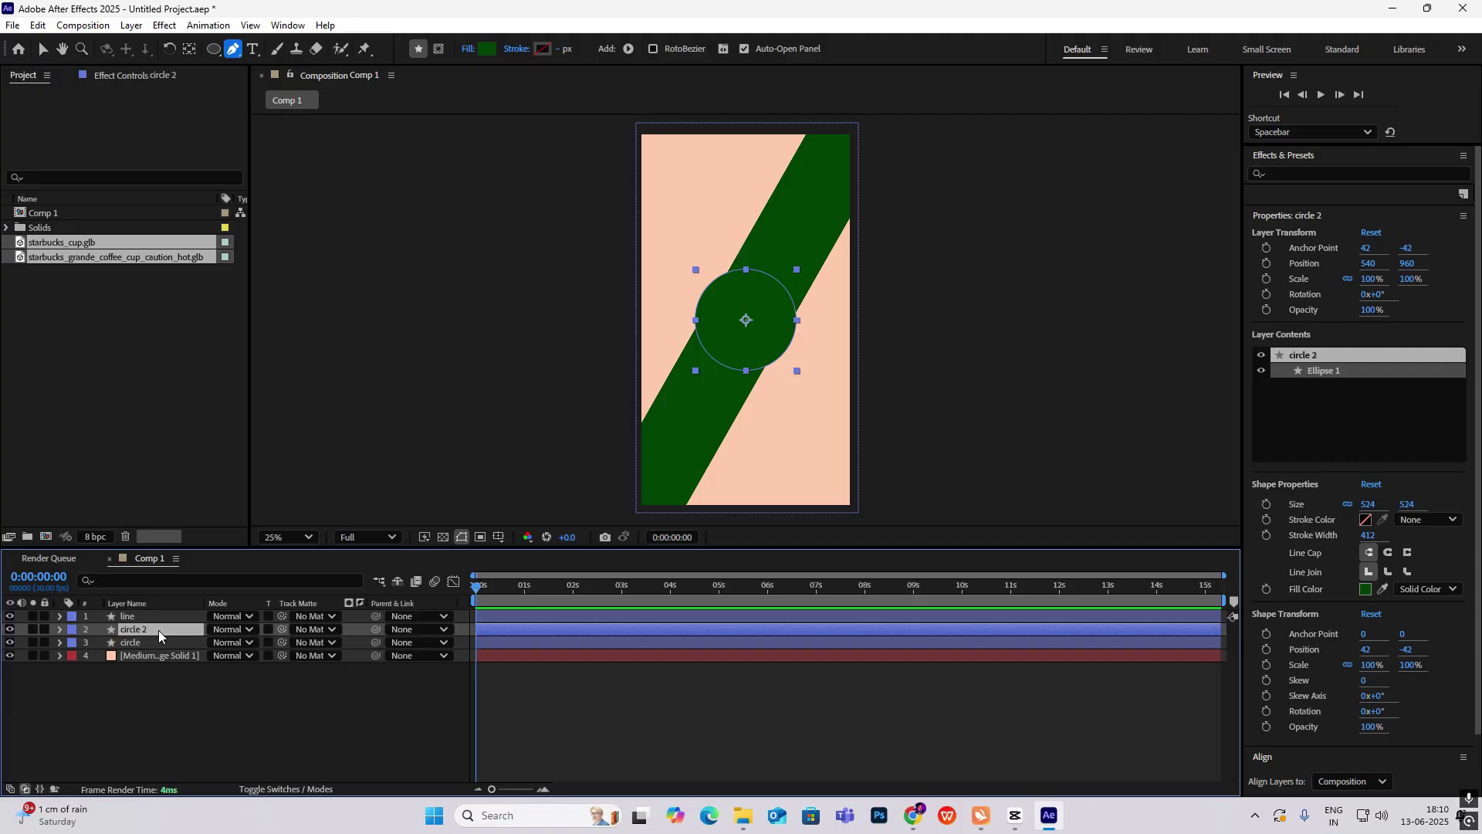
key("Return")
type("ci")
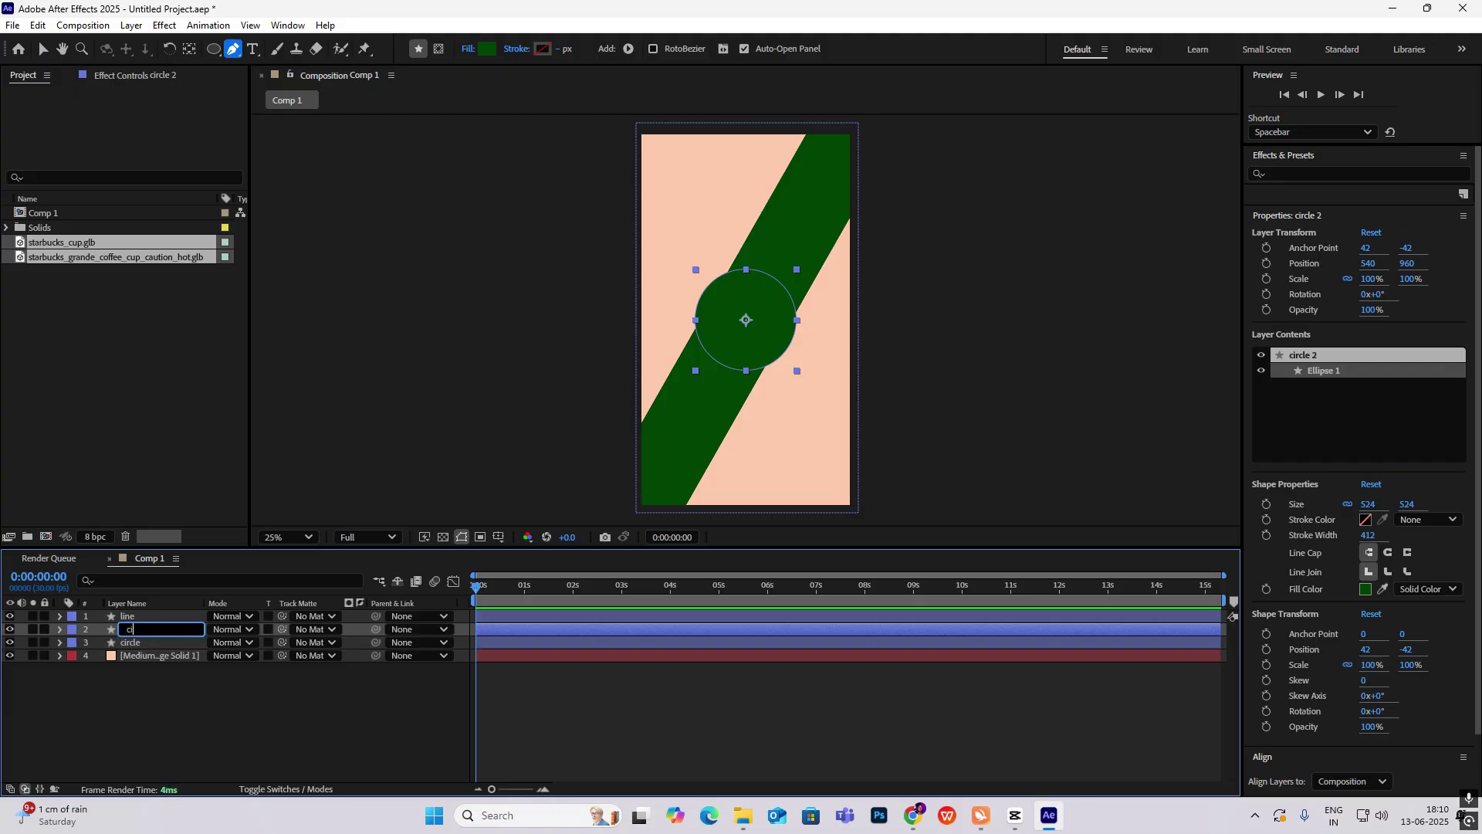
type("rcle")
type("visible")
key("Return")
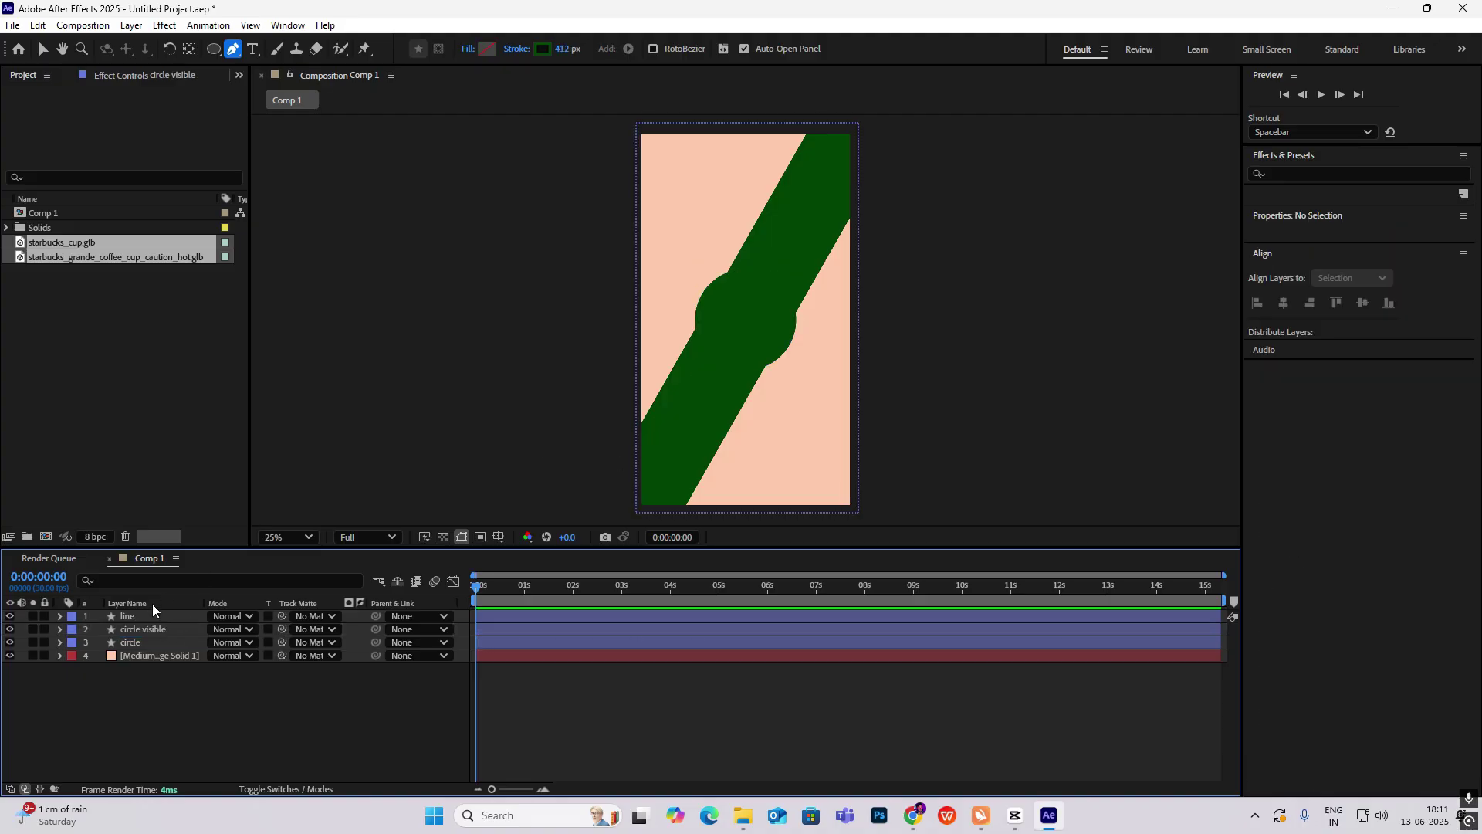
mouse_move(132, 627)
left_mouse_down()
mouse_move(135, 605)
mouse_move(138, 620)
left_mouse_up()
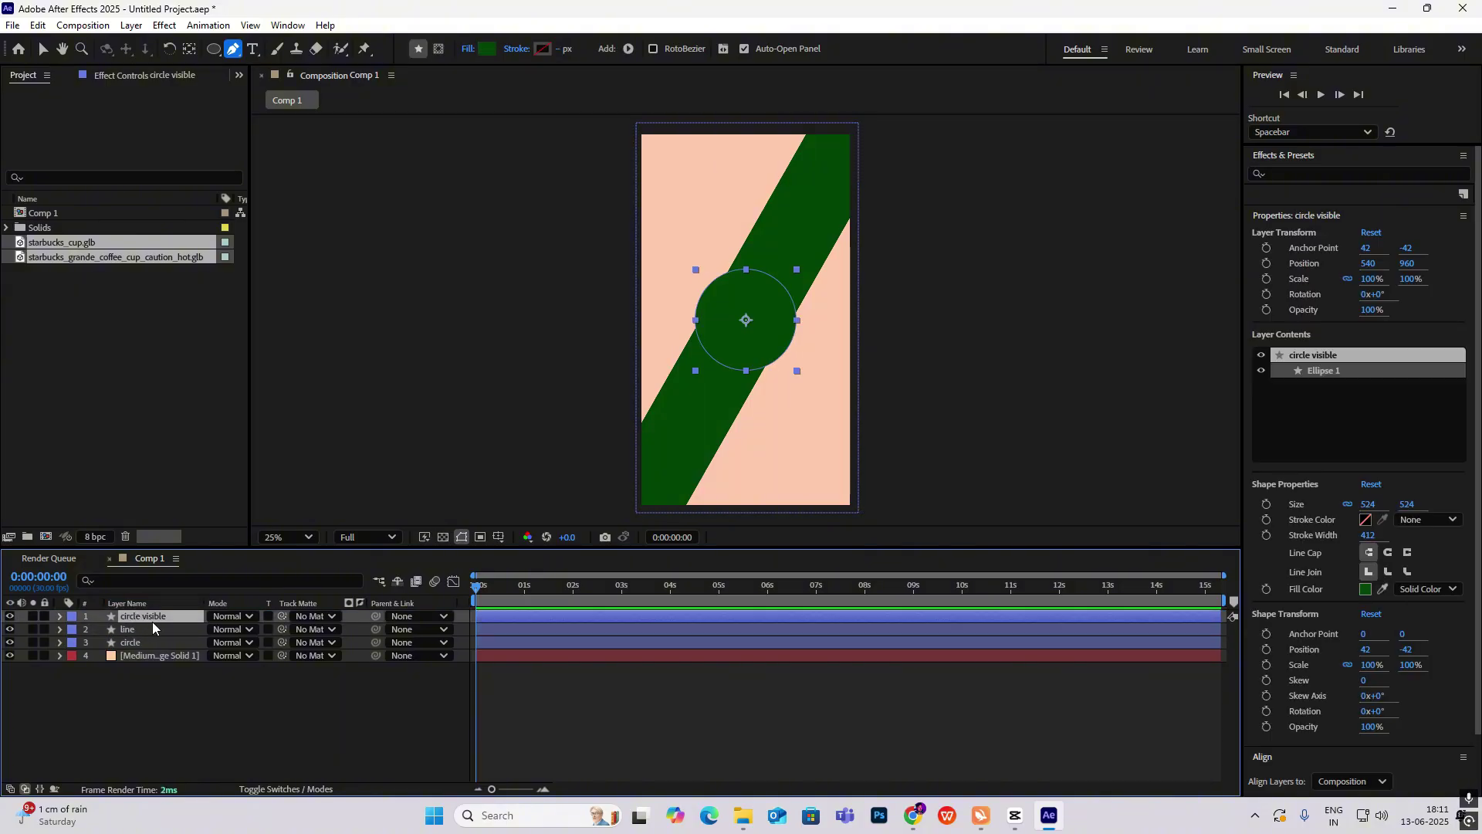
Widen the line's stroke to 1015 px and move the layer to about 932, 1040 so it fills the frame's lower-right half
left_click(142, 630)
key("p")
key("v")
left_click_drag(741, 324, 797, 338)
left_click_drag(701, 54, 1078, 135)
left_click_drag(794, 341, 814, 353)
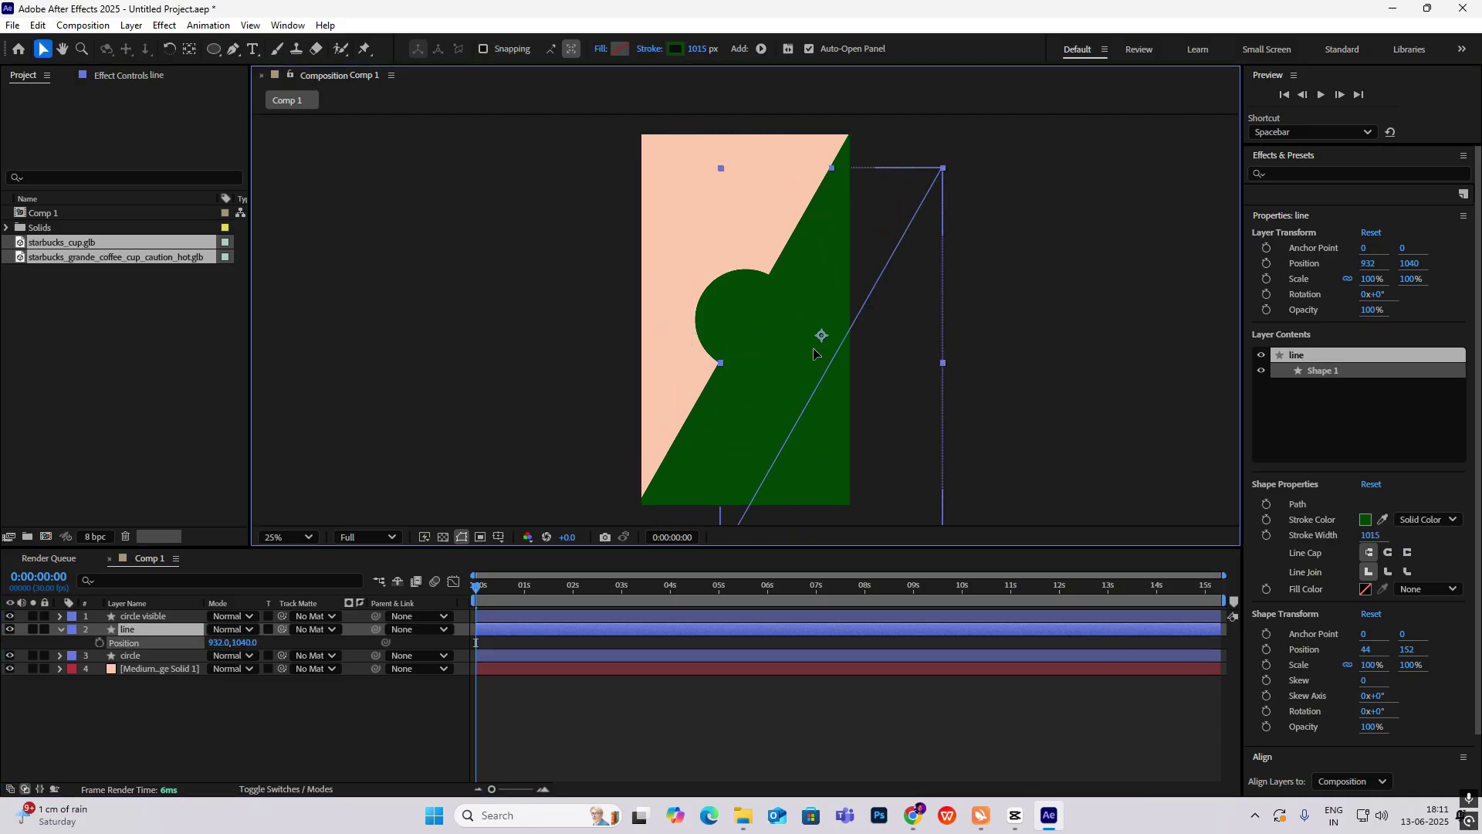
left_click(1052, 272)
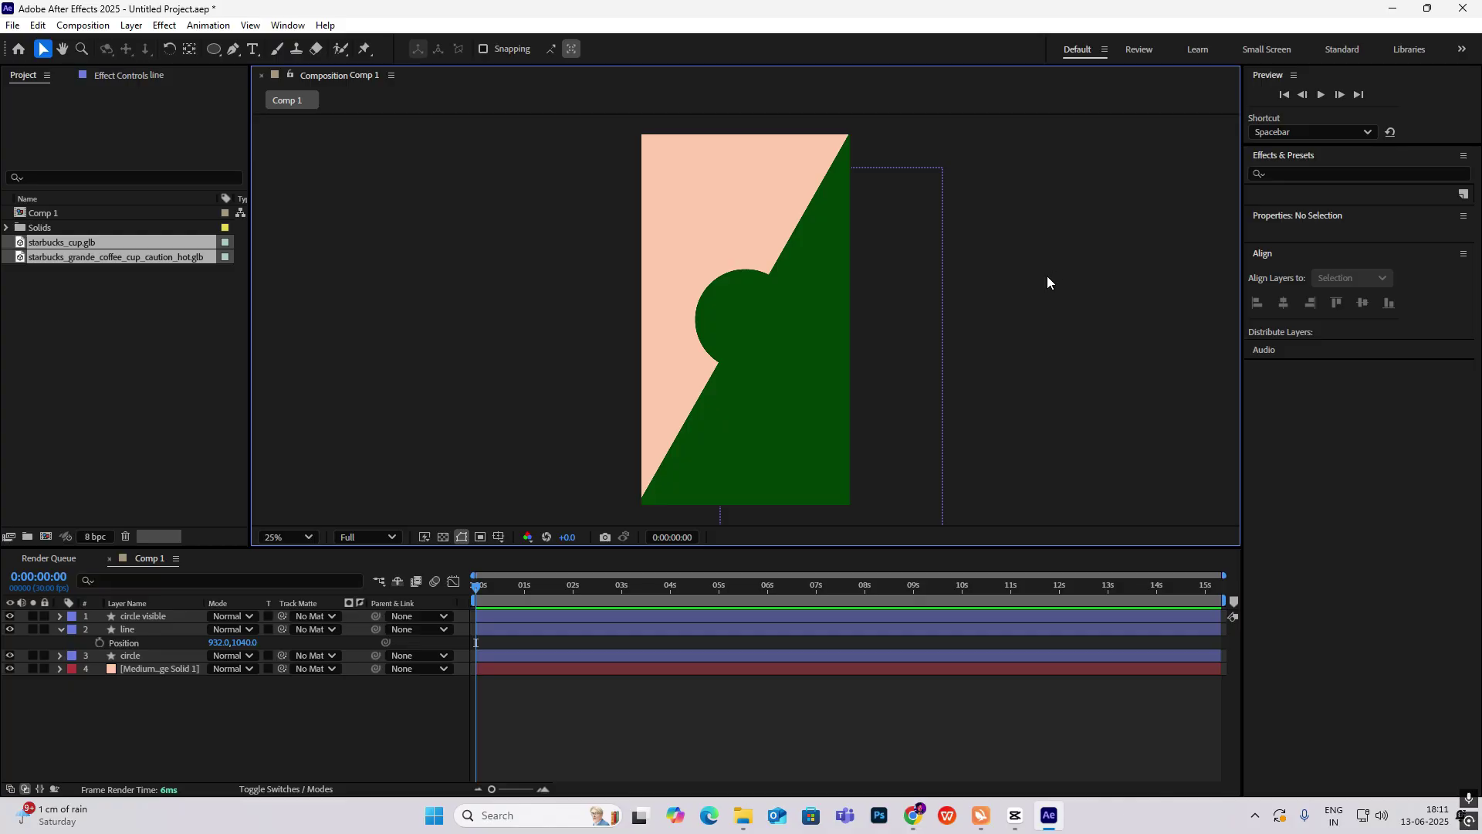
Examine how the circle's colour inverts over the diagonal at 00:00:01:20 in CapCut's reference clip, and return to After Effects
key("alt+Tab")
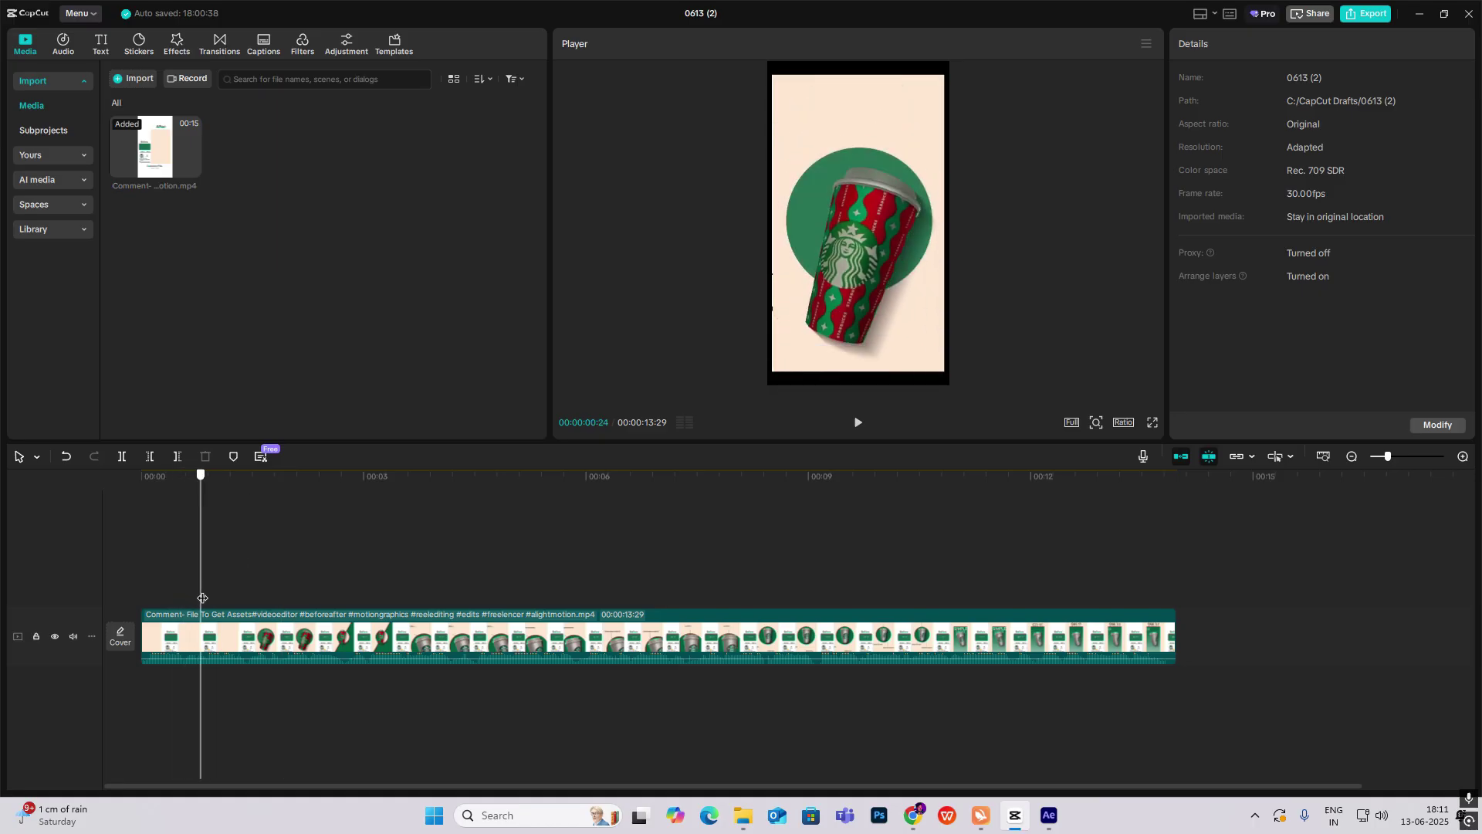
left_click_drag(246, 564, 265, 564)
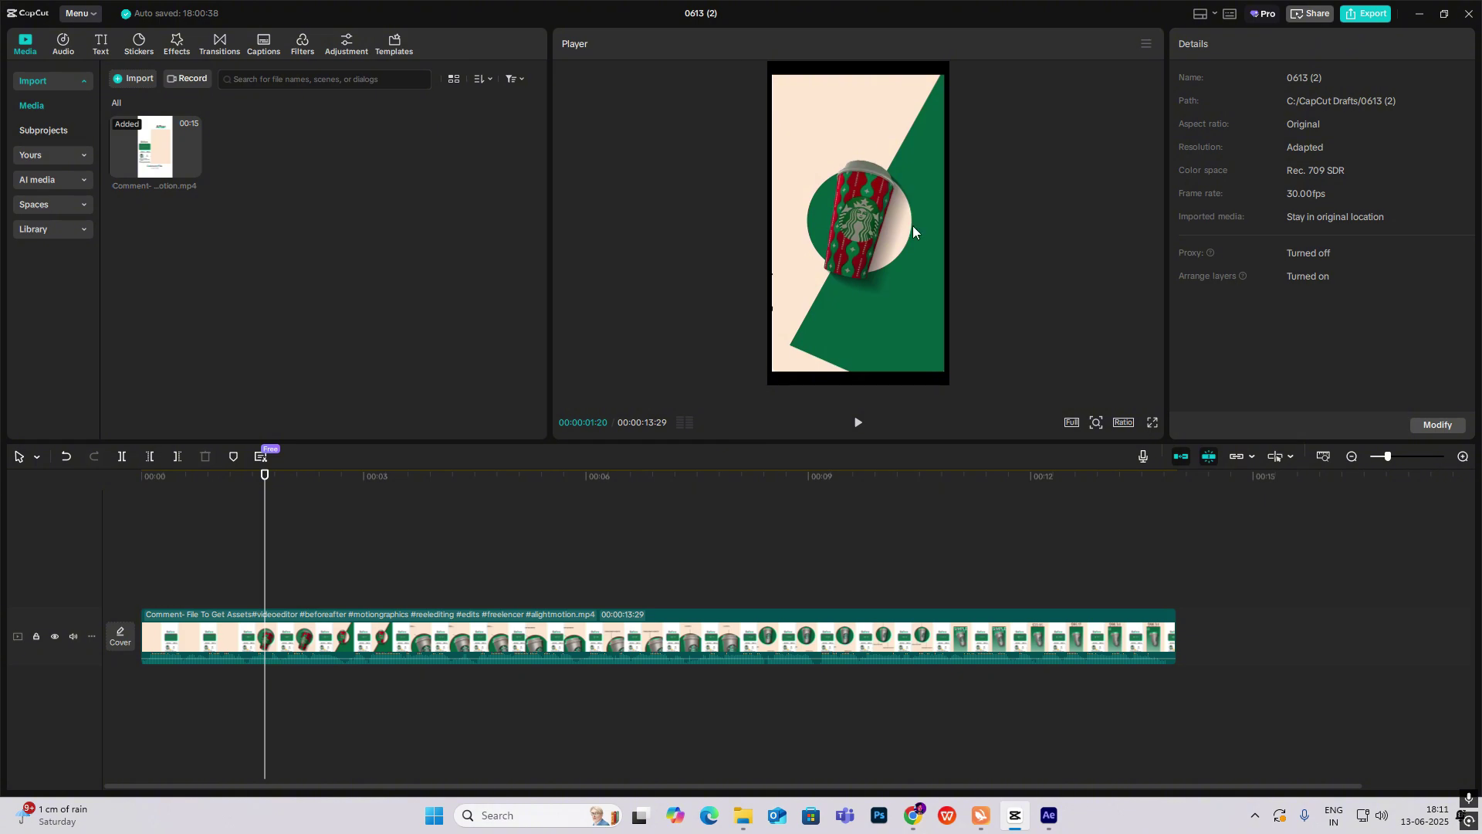
left_click(1048, 815)
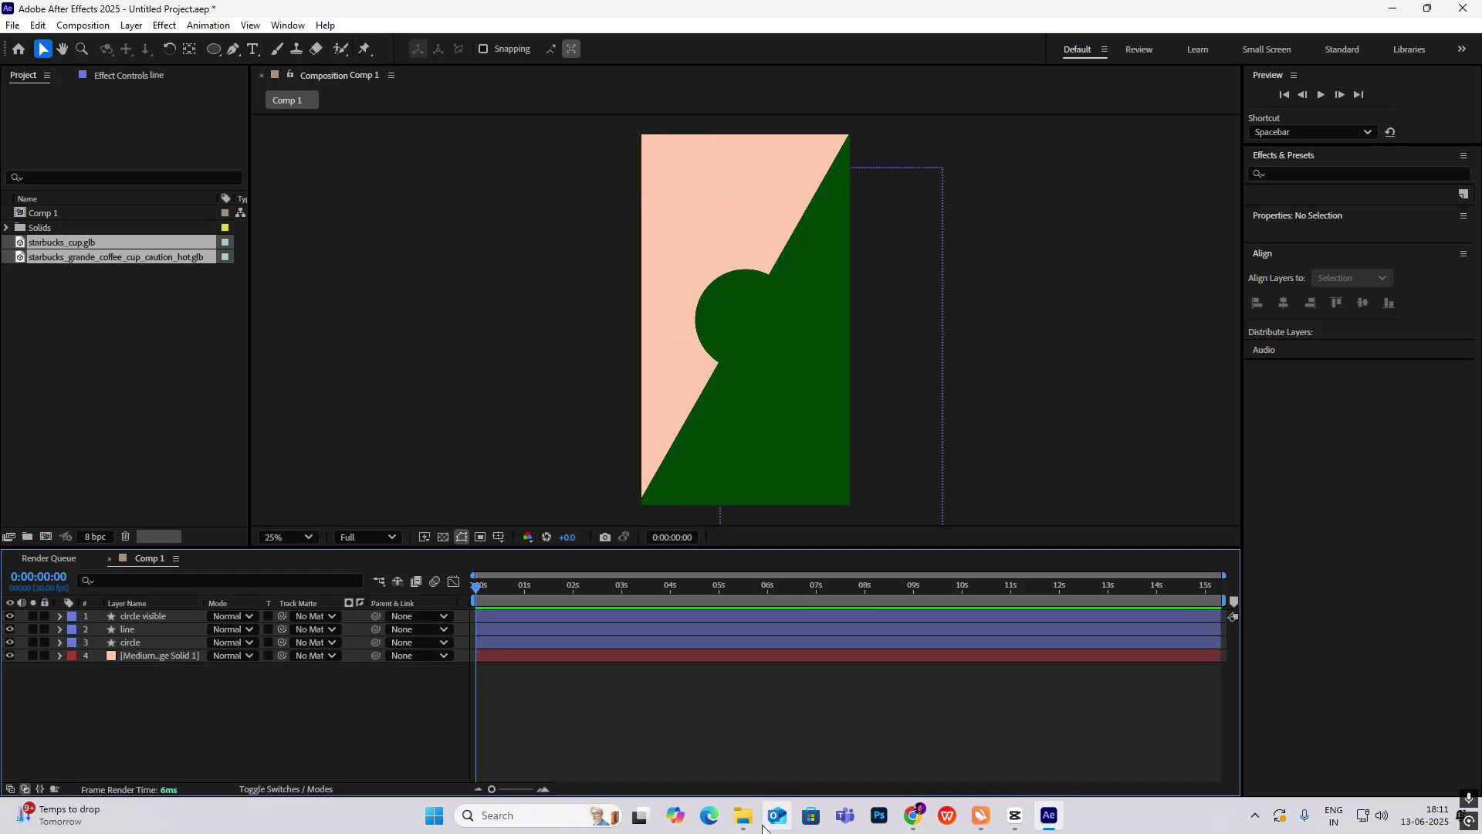
Add starbucks_cup.glb above all layers with the default model settings and scale it to 1119%
left_click(68, 325)
left_click_drag(63, 242, 155, 609)
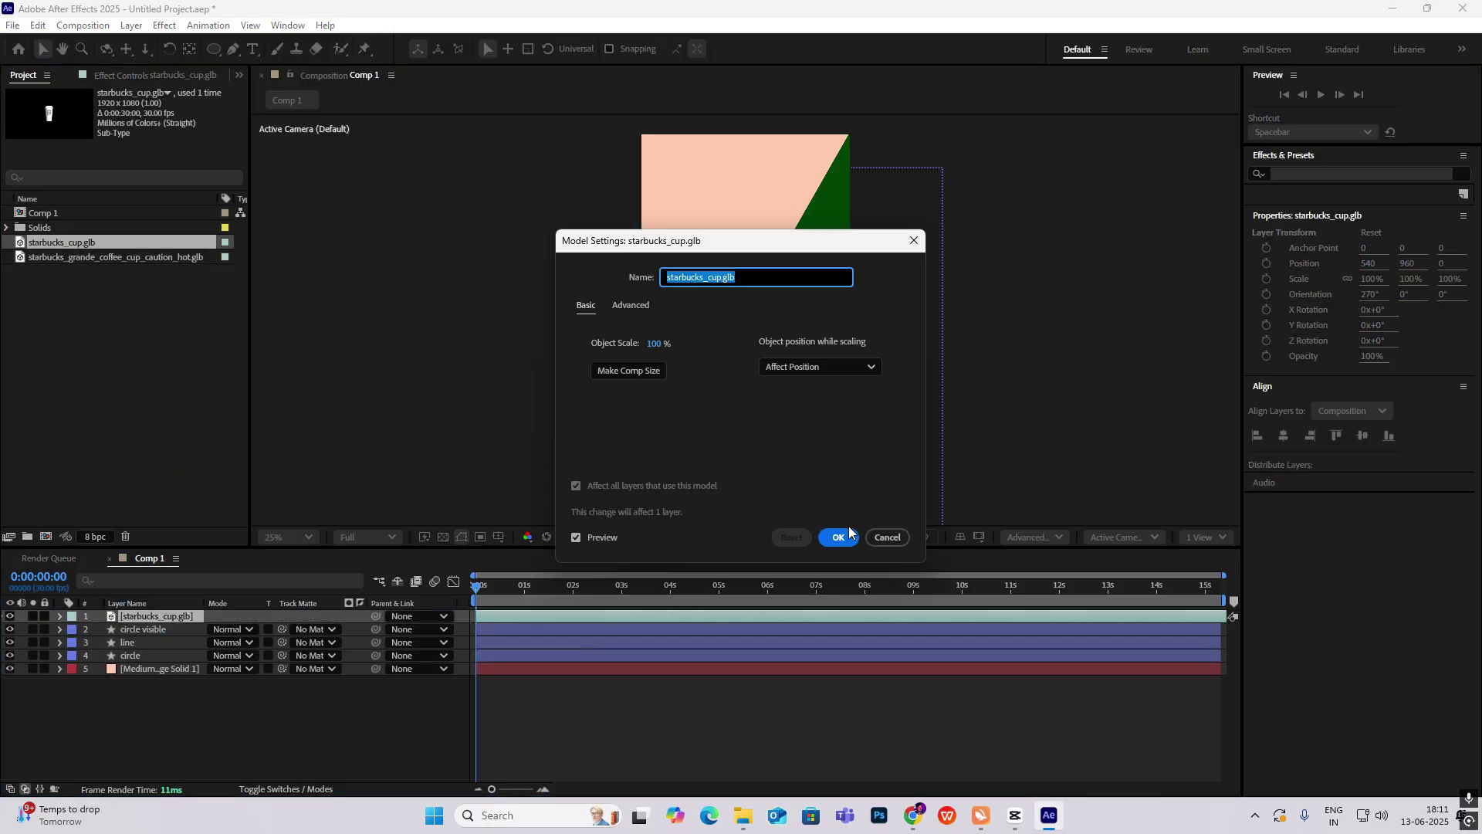
left_click(839, 537)
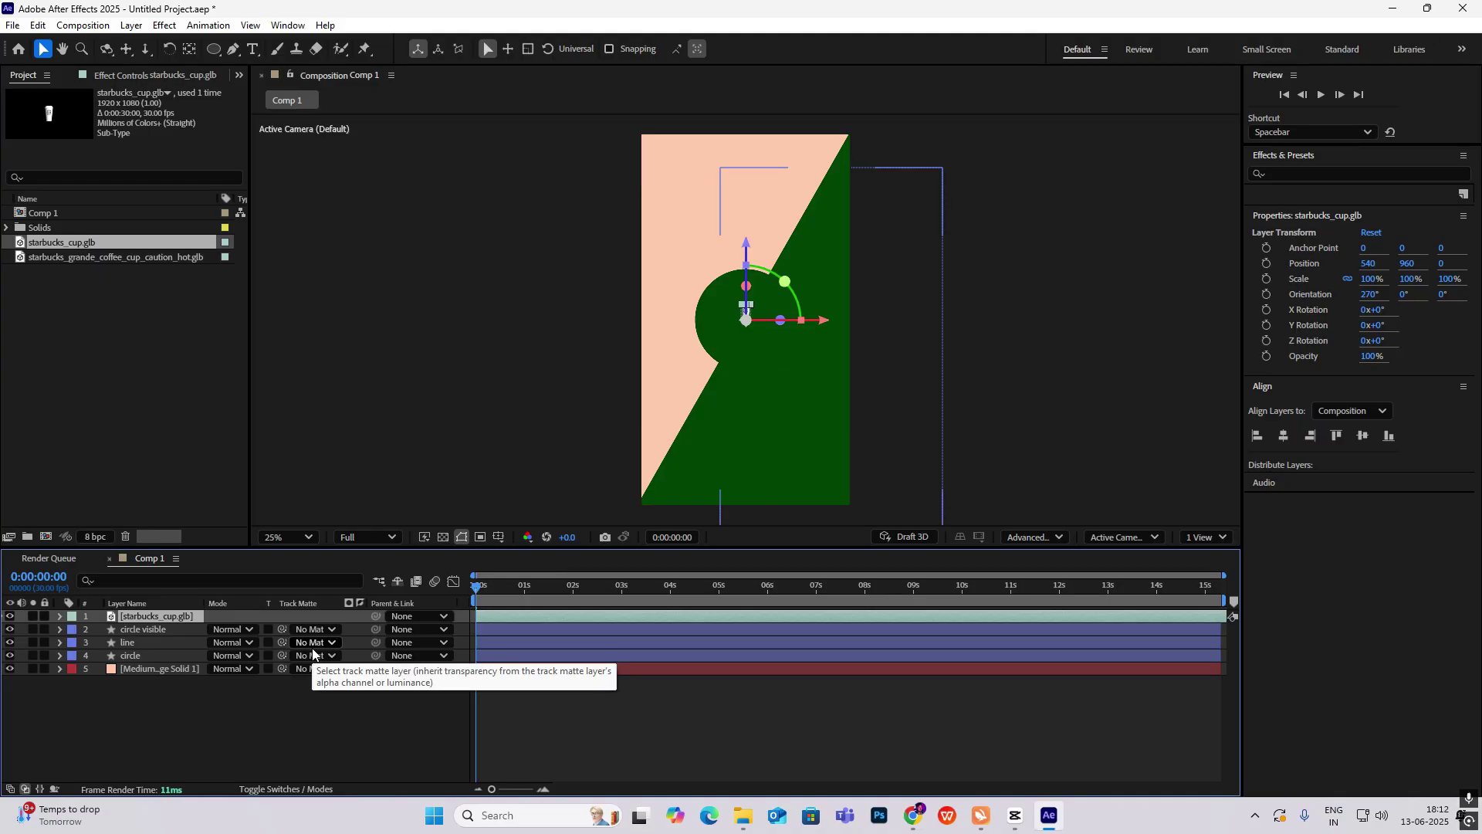
key("s")
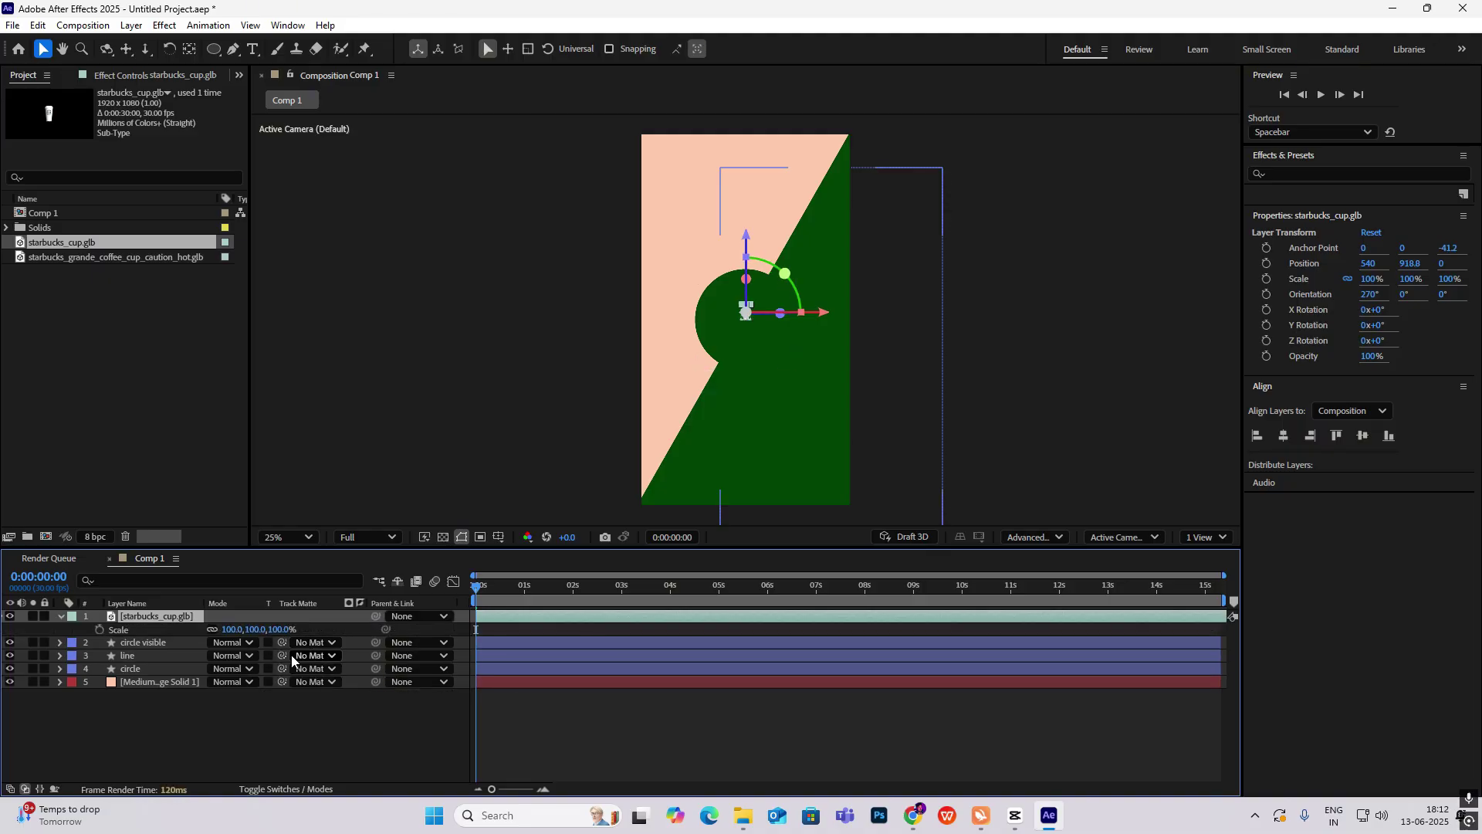
left_click_drag(231, 629, 435, 638)
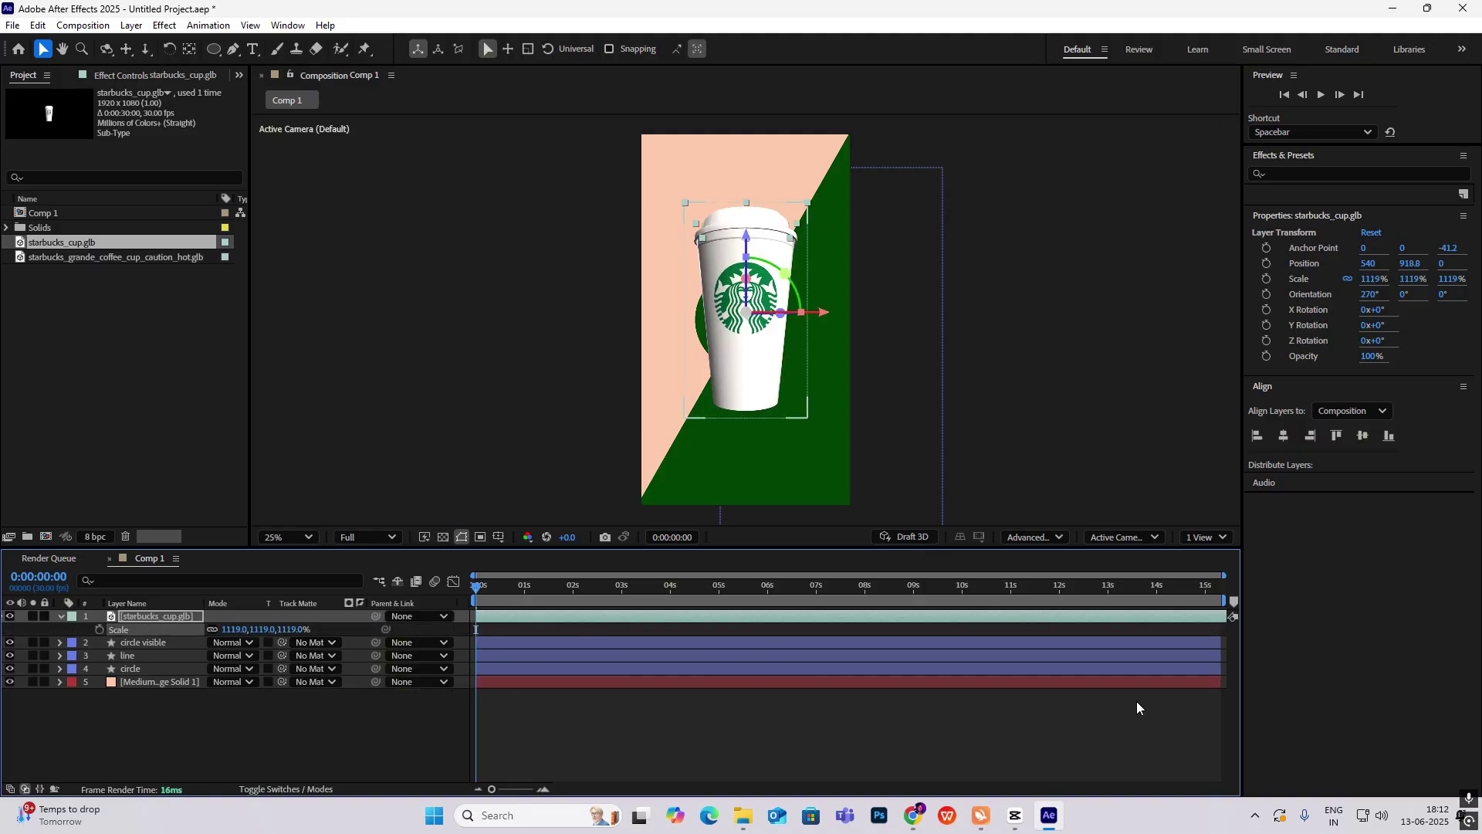
Examine the cup's size and rotation up to 00:00:02:24 in CapCut's reference clip, and return to After Effects
key("alt+Tab")
left_click_drag(178, 579, 349, 592)
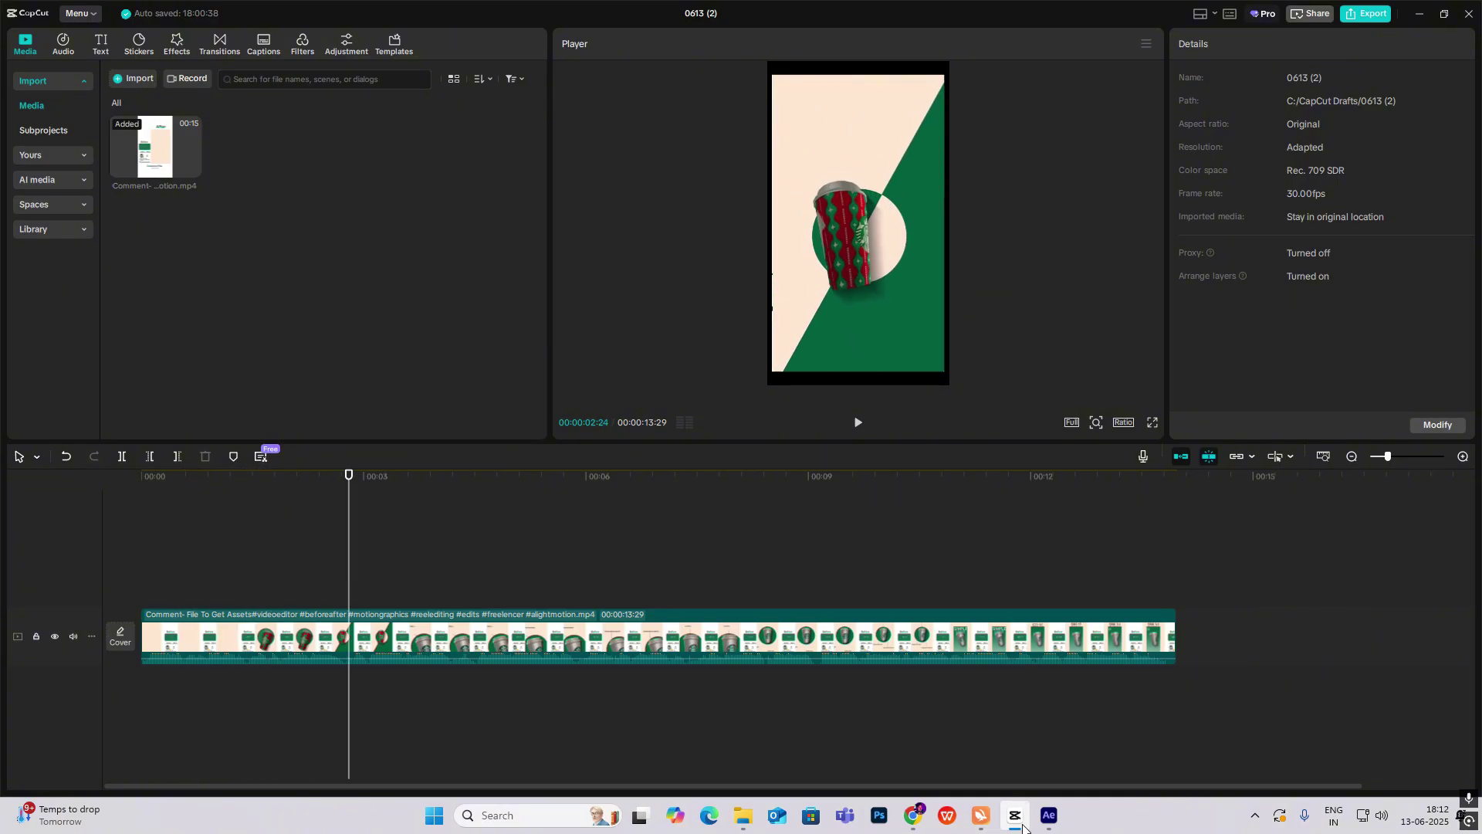
left_click(1049, 816)
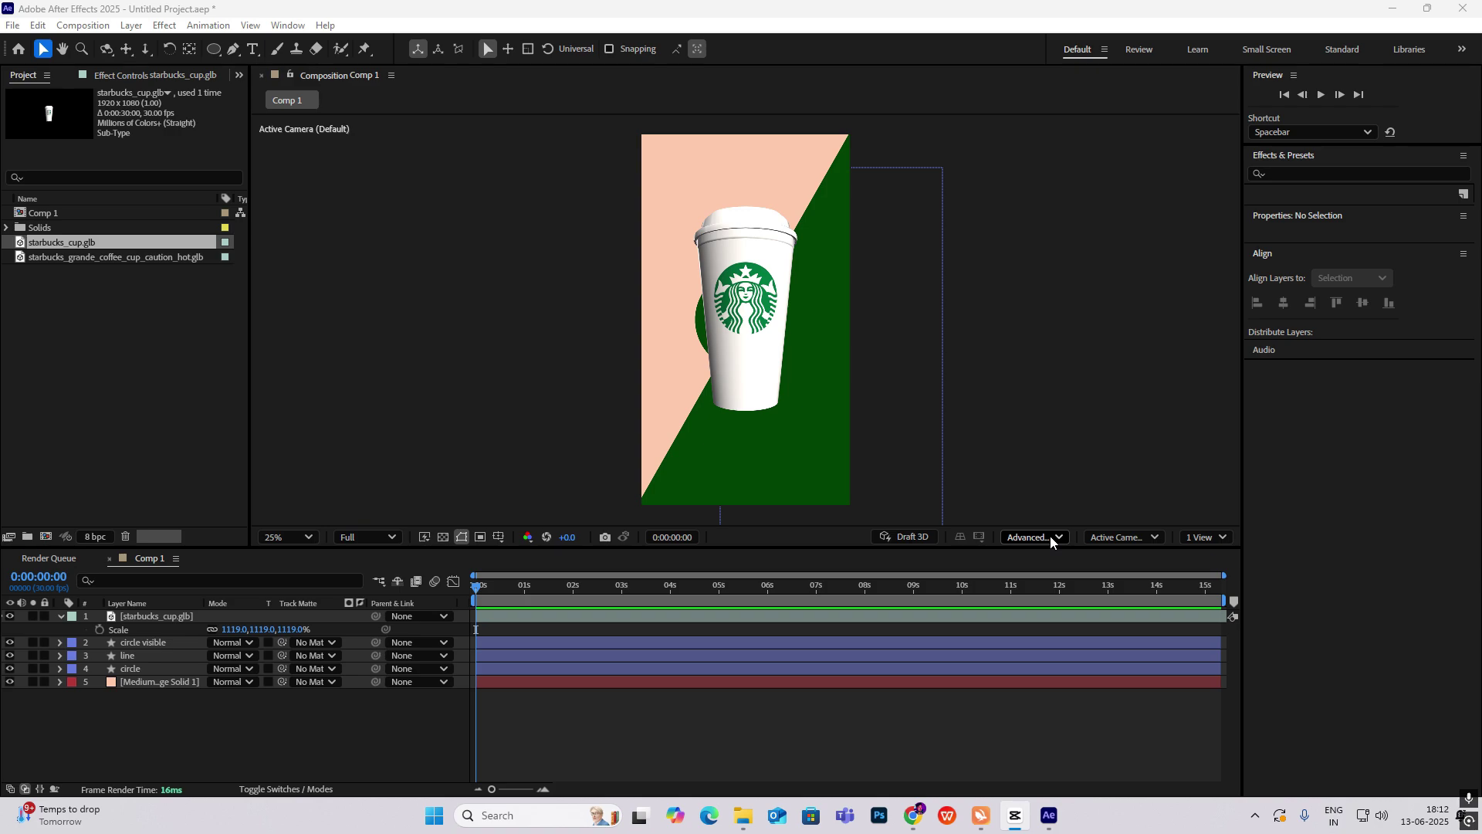
Select the Advanced 3D renderer and add Position keyframes to the starbucks_cup.glb layer at 0 and 1 second
left_click(1050, 536)
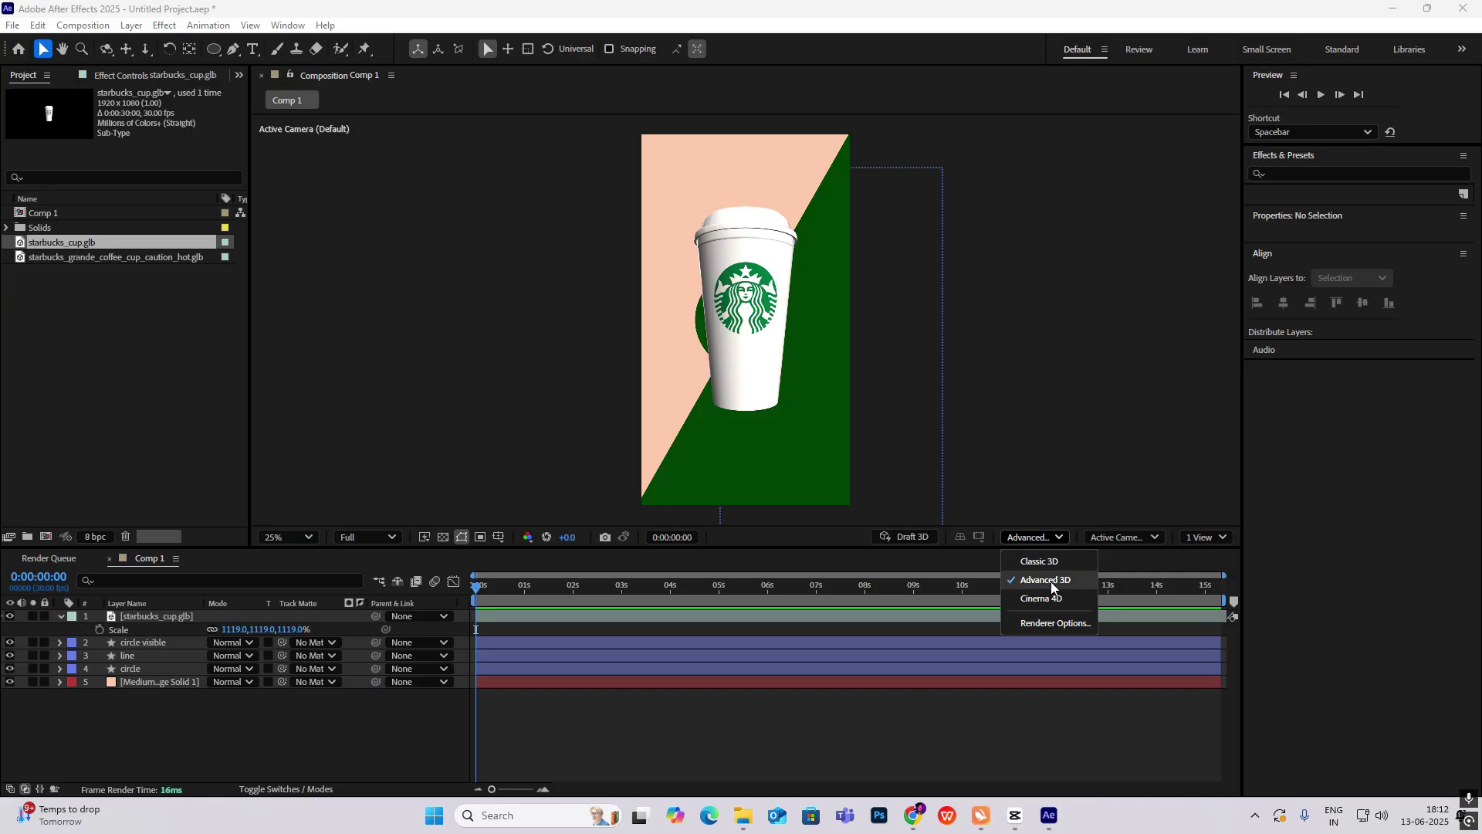
left_click(1050, 582)
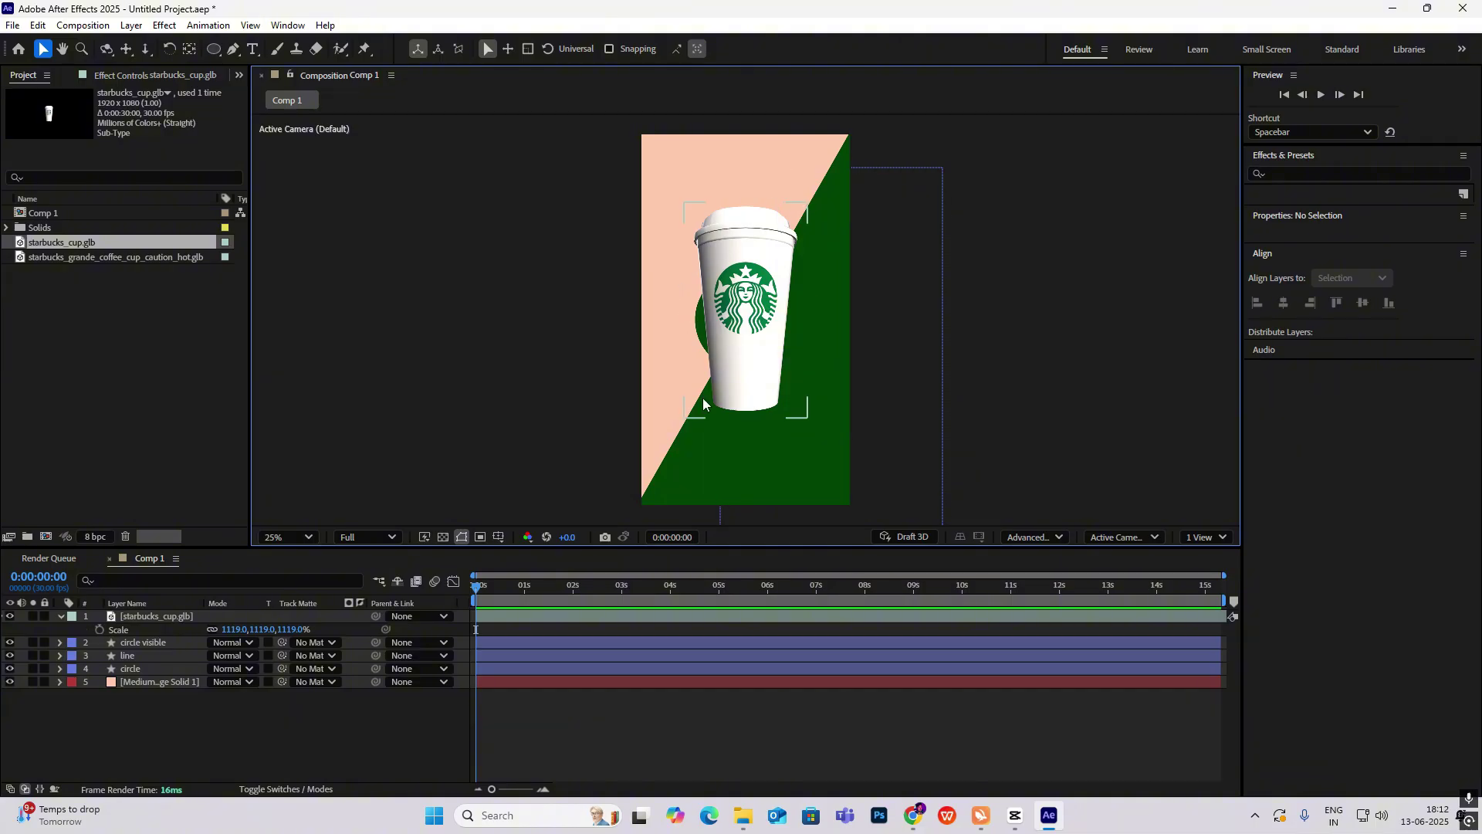
left_click(53, 616)
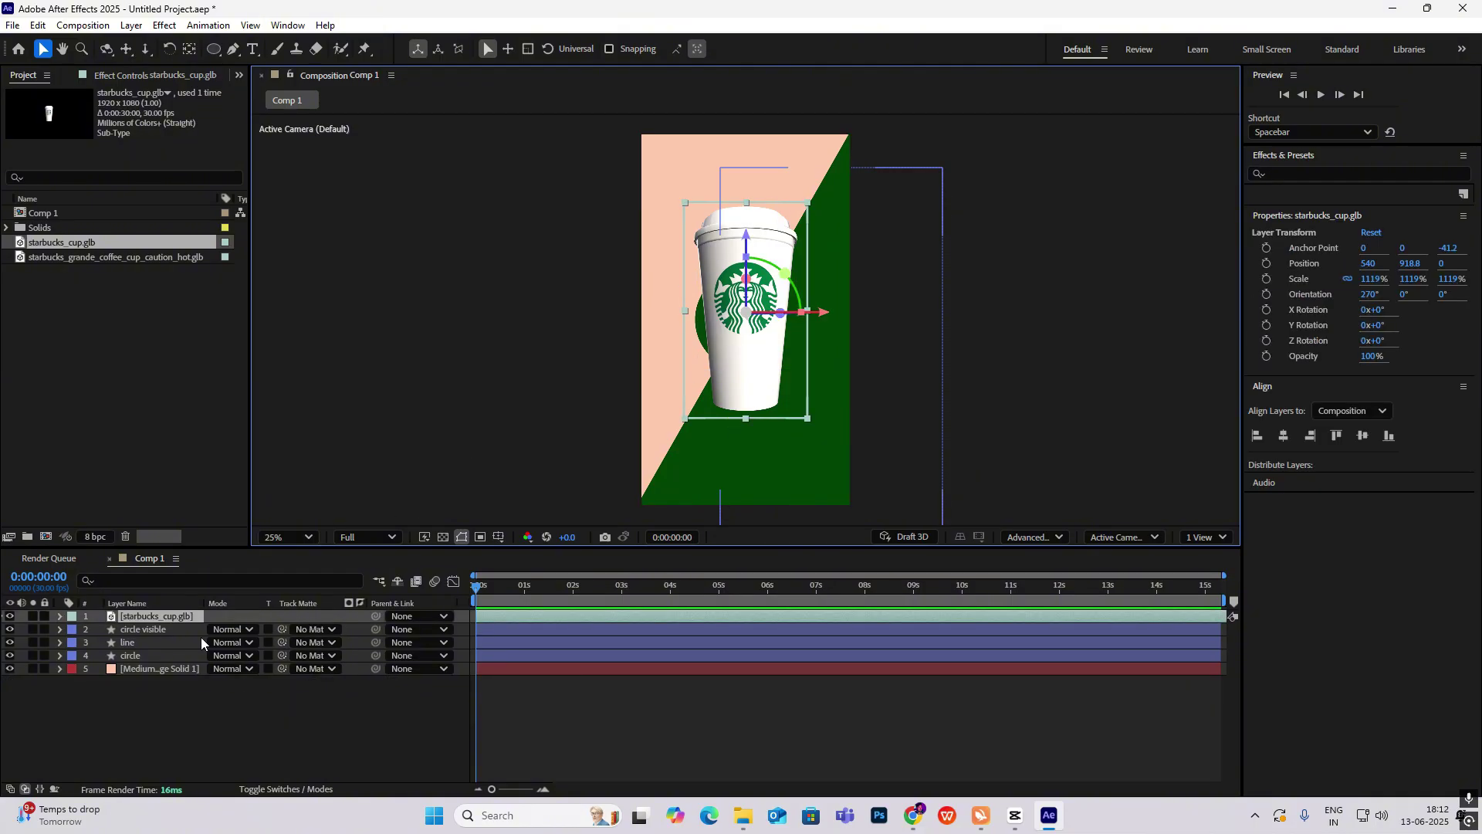
key("p")
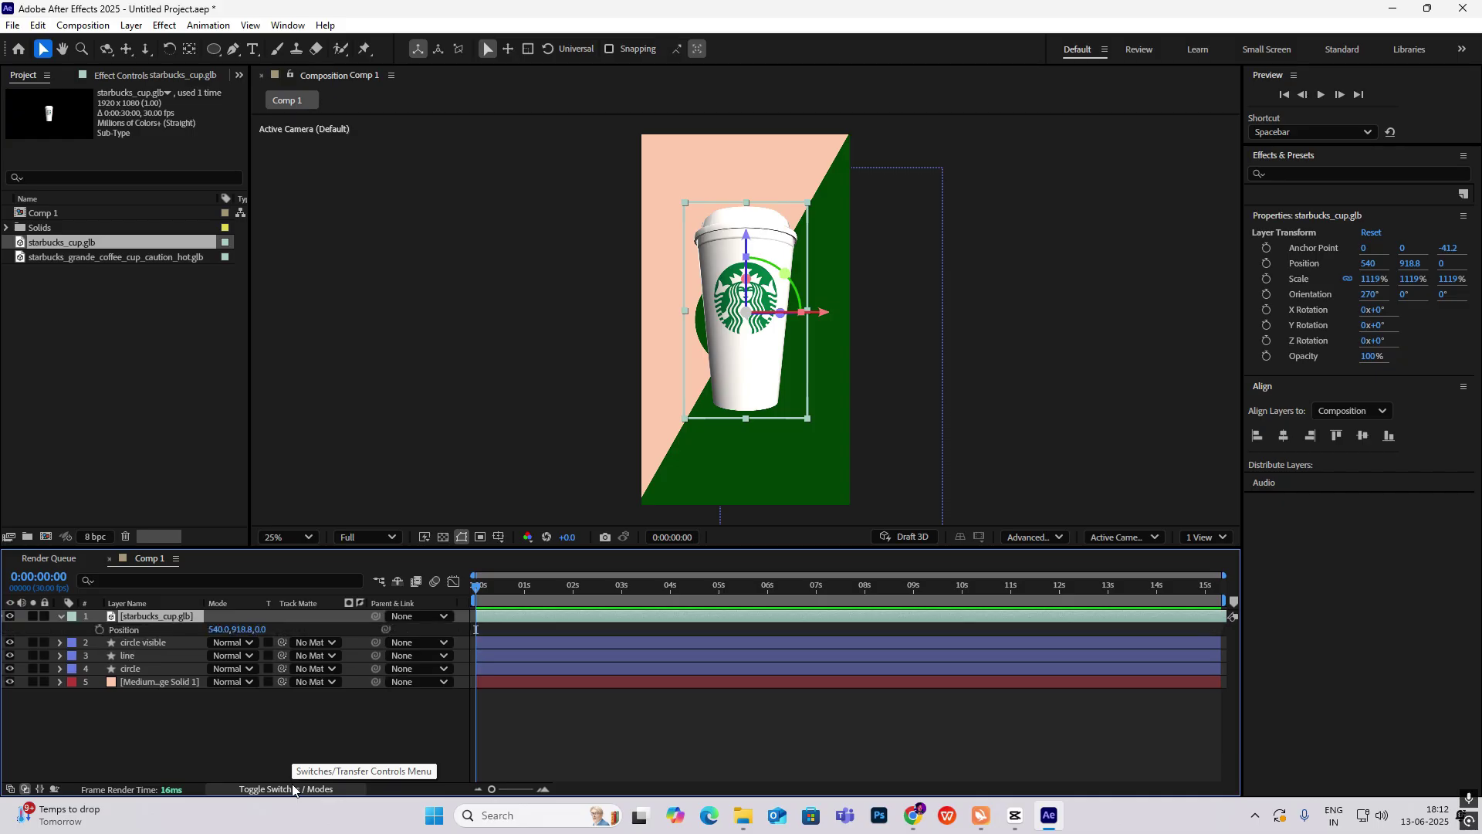
left_click(100, 630)
left_click_drag(474, 593, 525, 597)
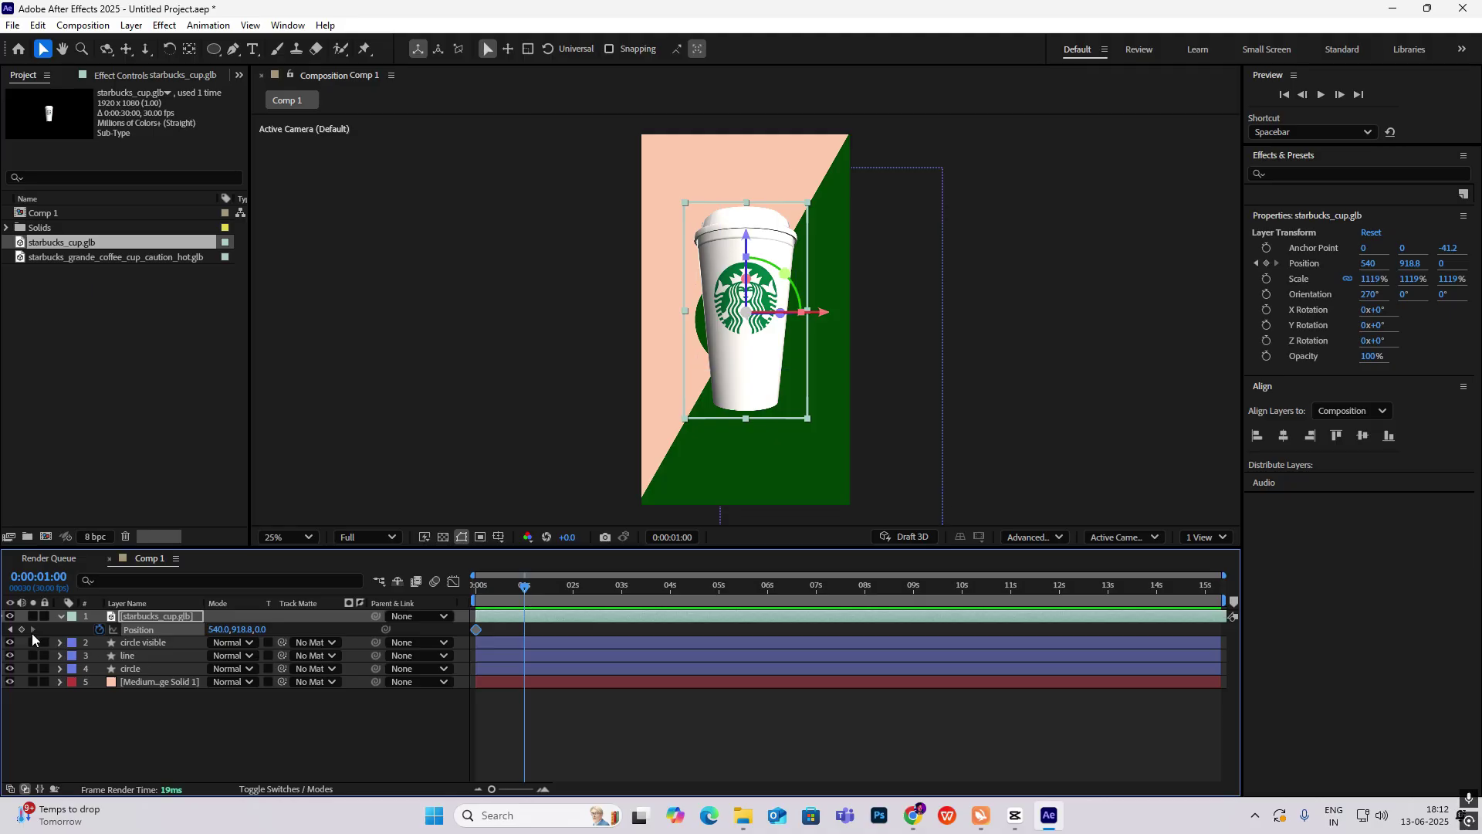
left_click(22, 629)
Keyframe the cup's Z Rotation at 0° at 0 seconds and 1x+355° at 2 seconds
left_click_drag(525, 592, 401, 596)
key("shift+r")
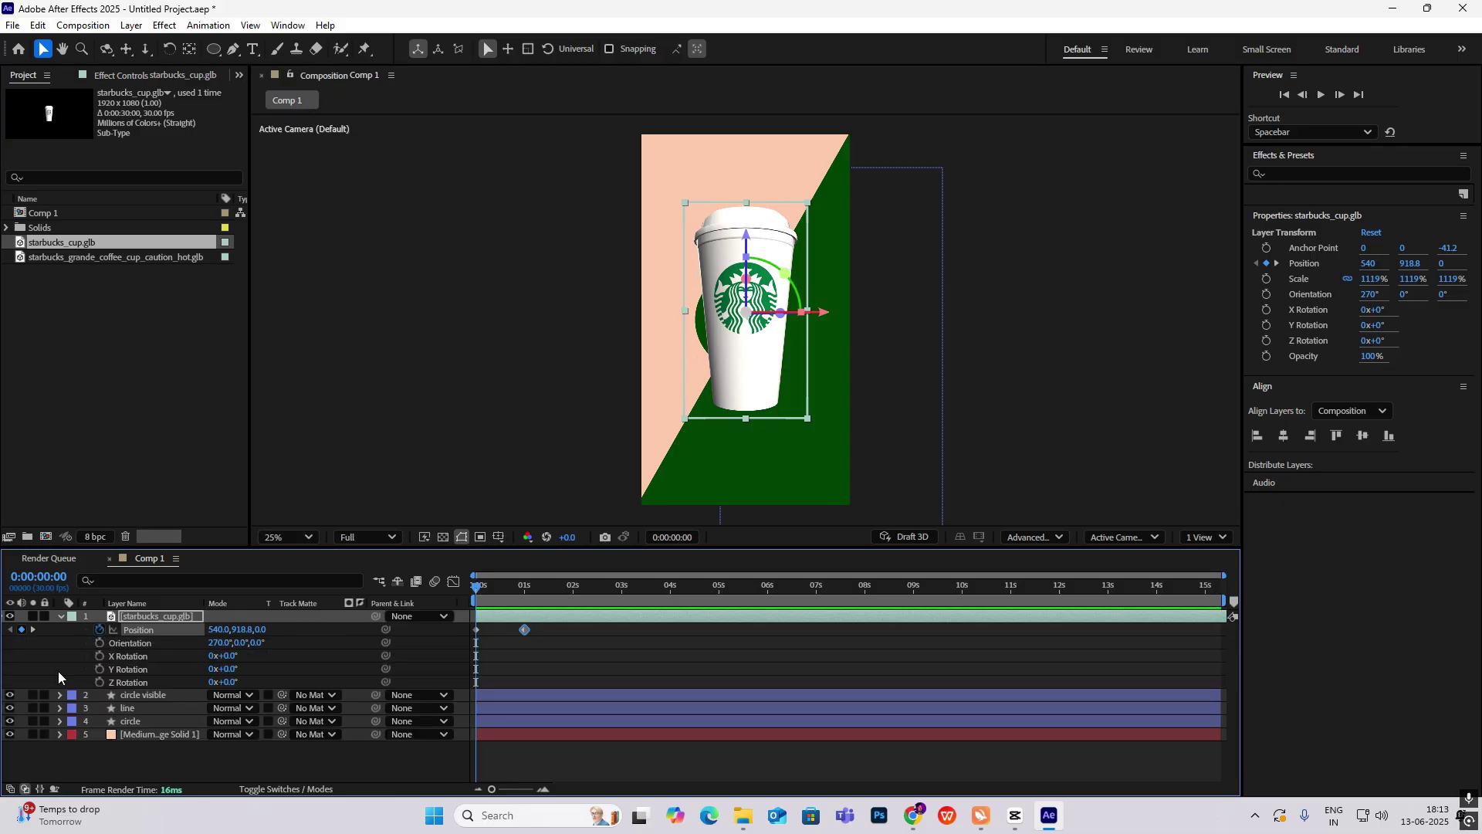
mouse_move(224, 681)
left_mouse_down()
mouse_move(262, 682)
mouse_move(243, 681)
left_mouse_up()
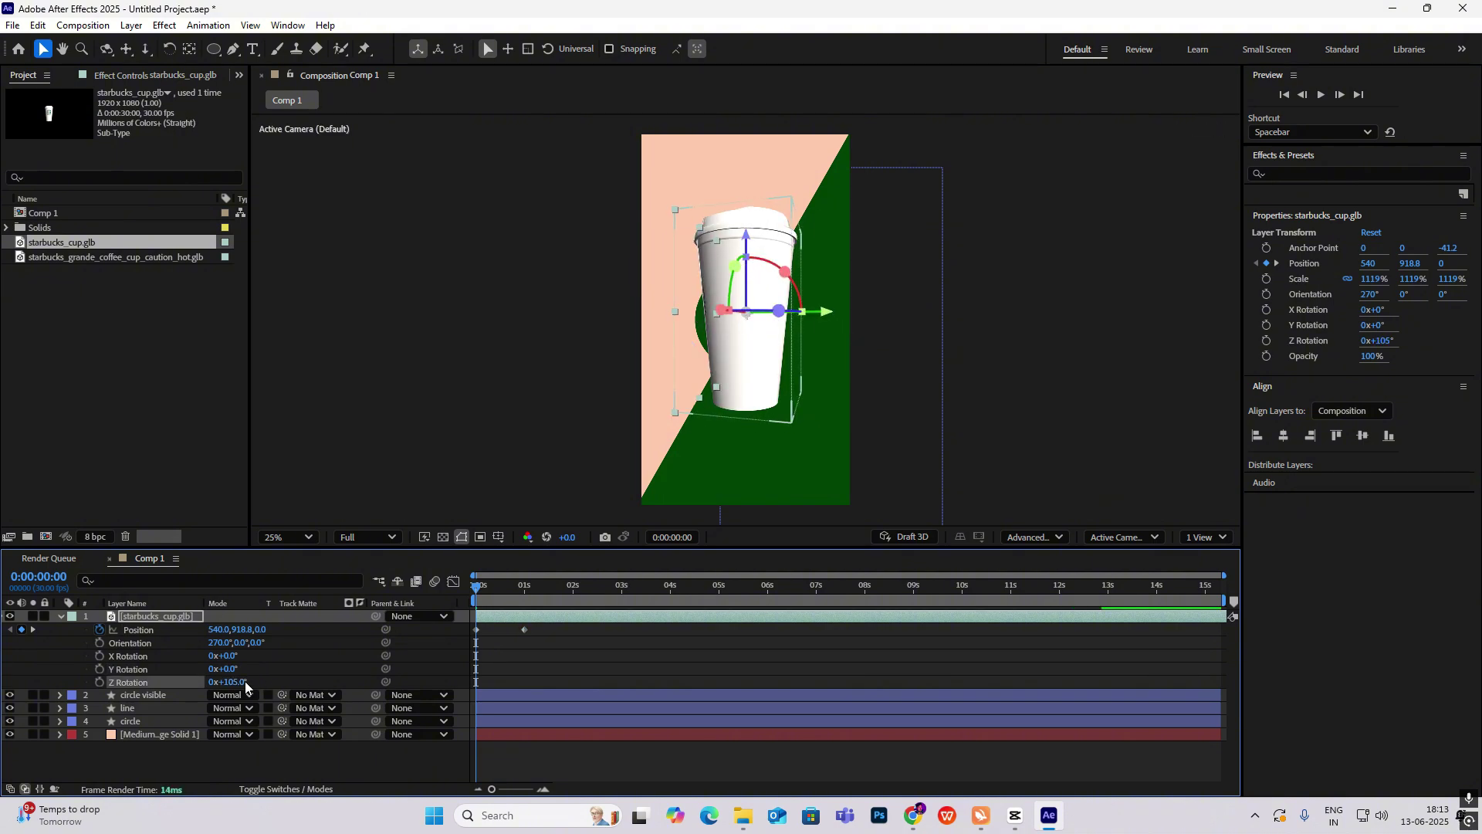
key("ctrl+z")
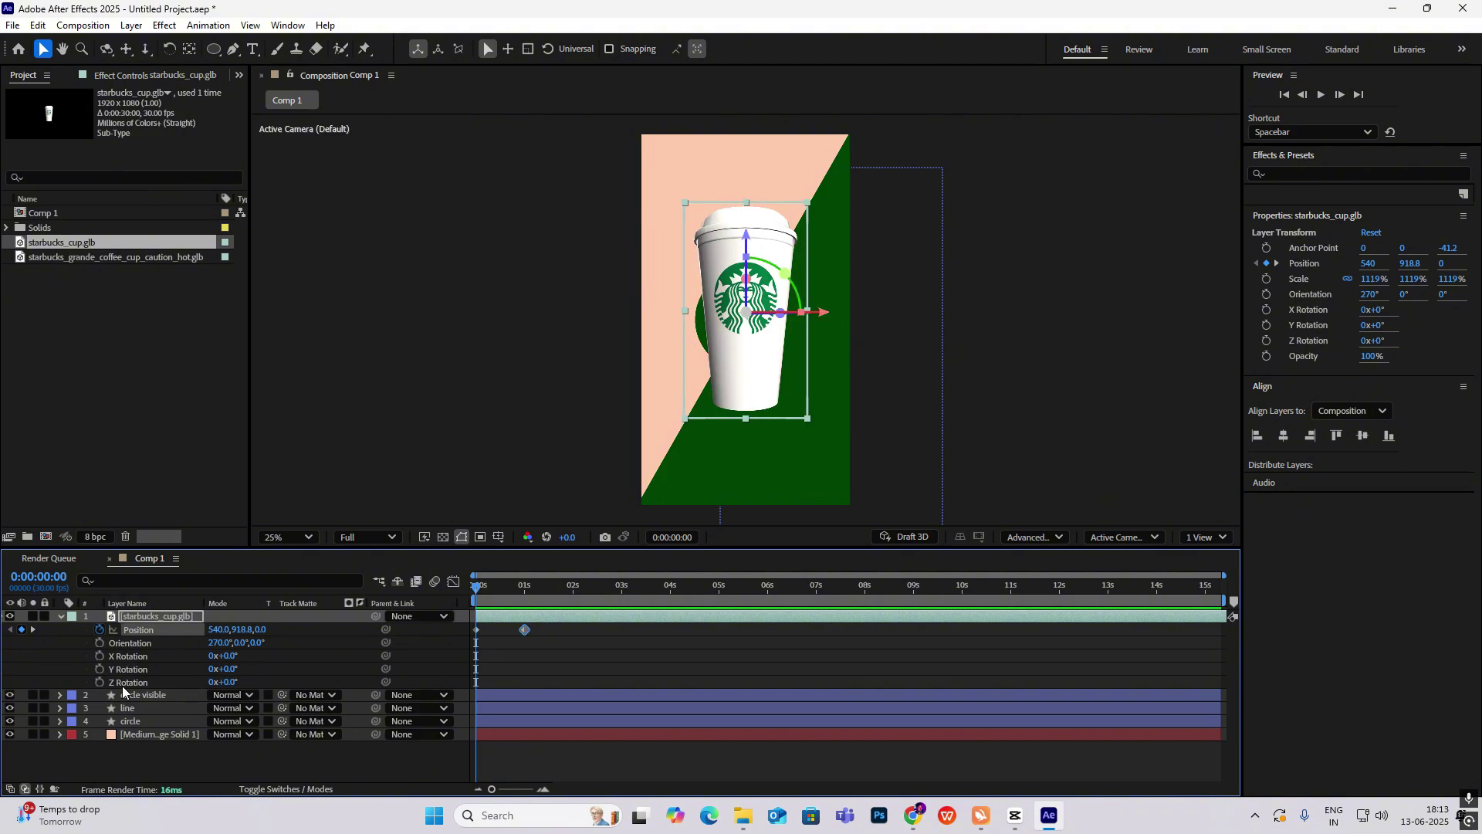
left_click(100, 682)
left_click_drag(479, 591, 576, 595)
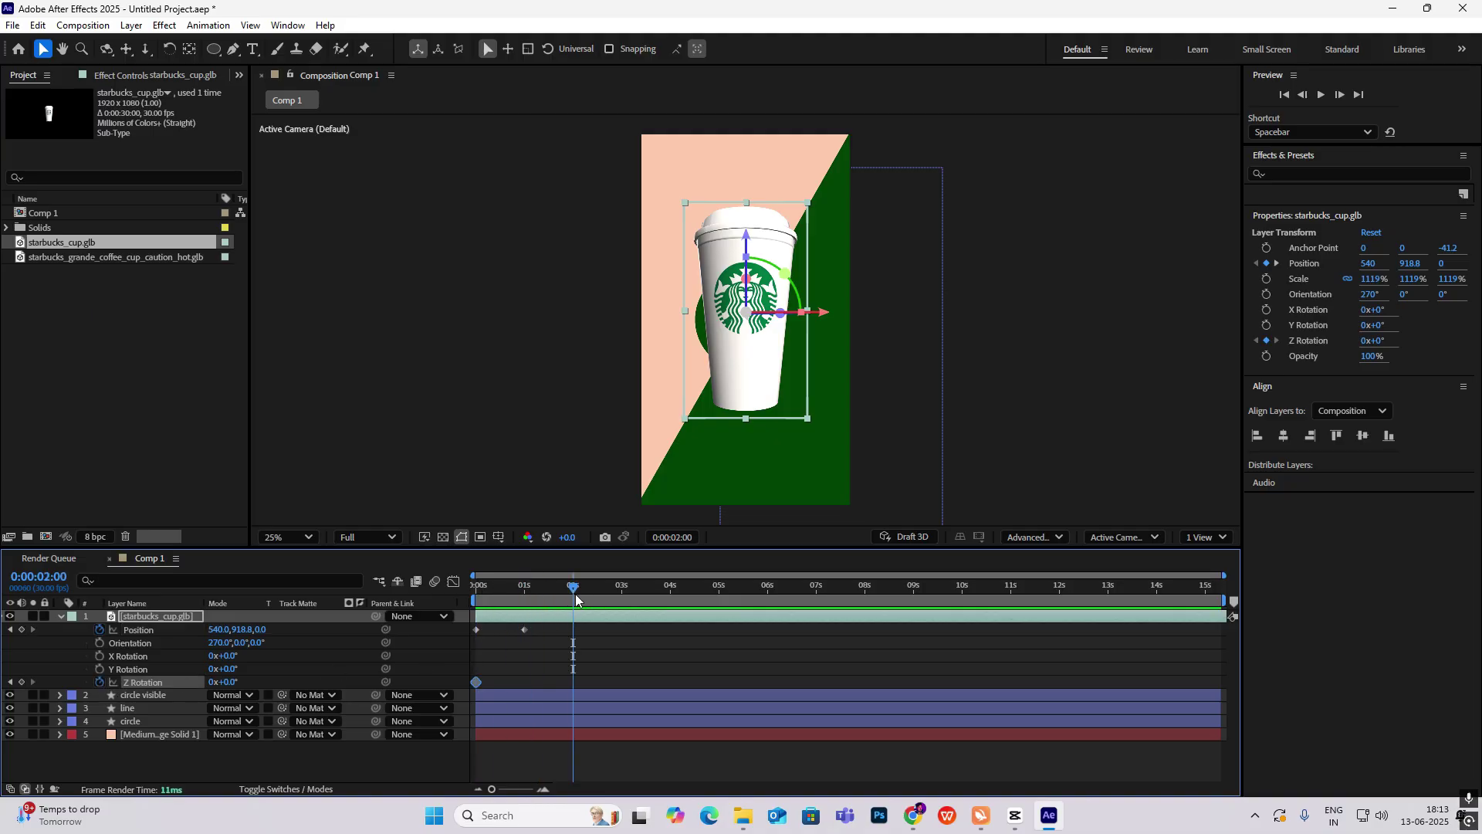
left_click_drag(238, 681, 824, 721)
left_click_drag(582, 589, 475, 593)
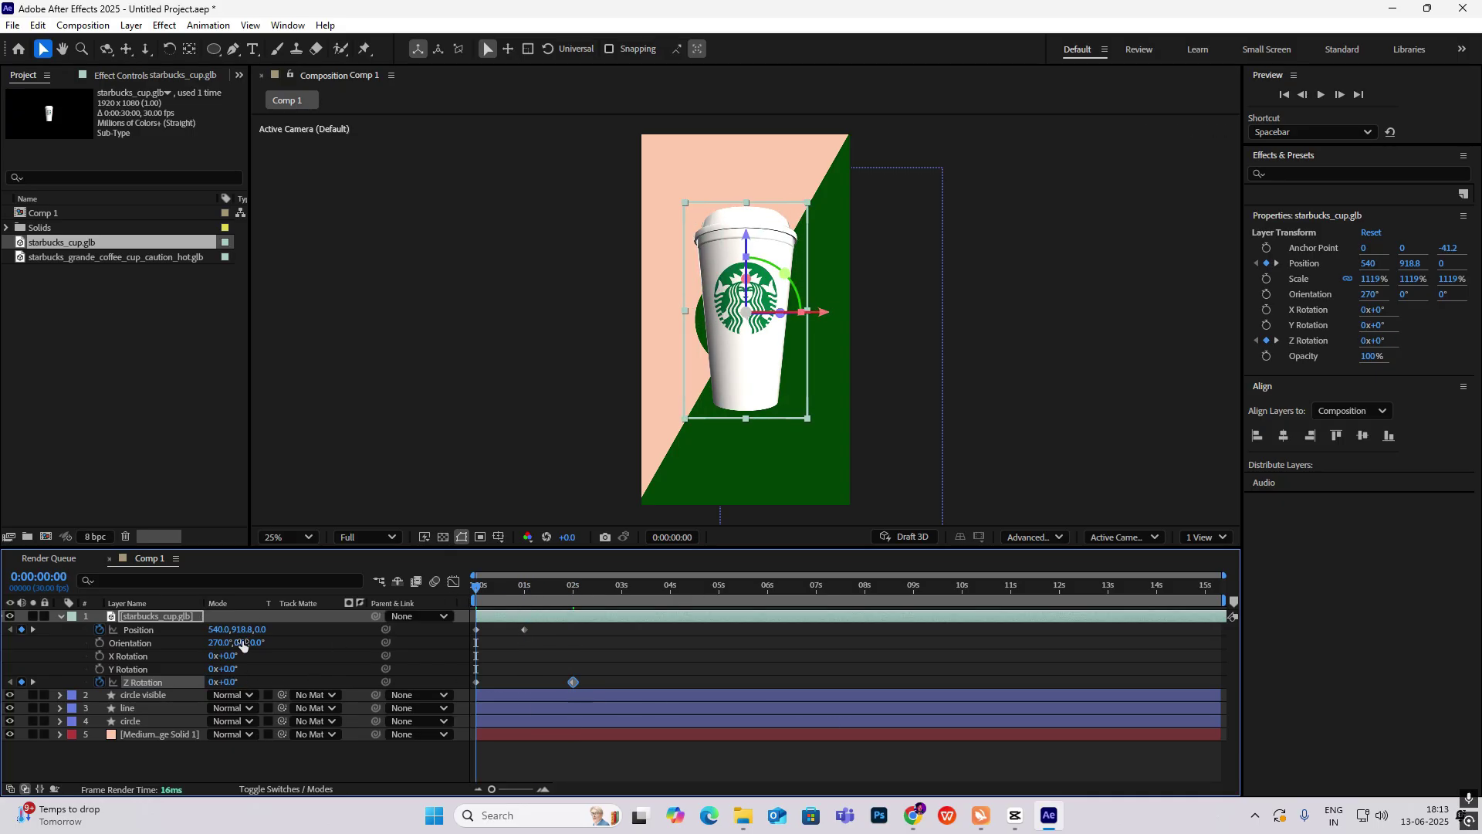
Lower the cup's starting Position to Y 2555.8 at 0 seconds and tilt the cup to 11° Y Rotation at 0:00:00:20
left_click_drag(246, 630, 1419, 709)
left_click_drag(478, 592, 508, 622)
left_click_drag(228, 669, 371, 669)
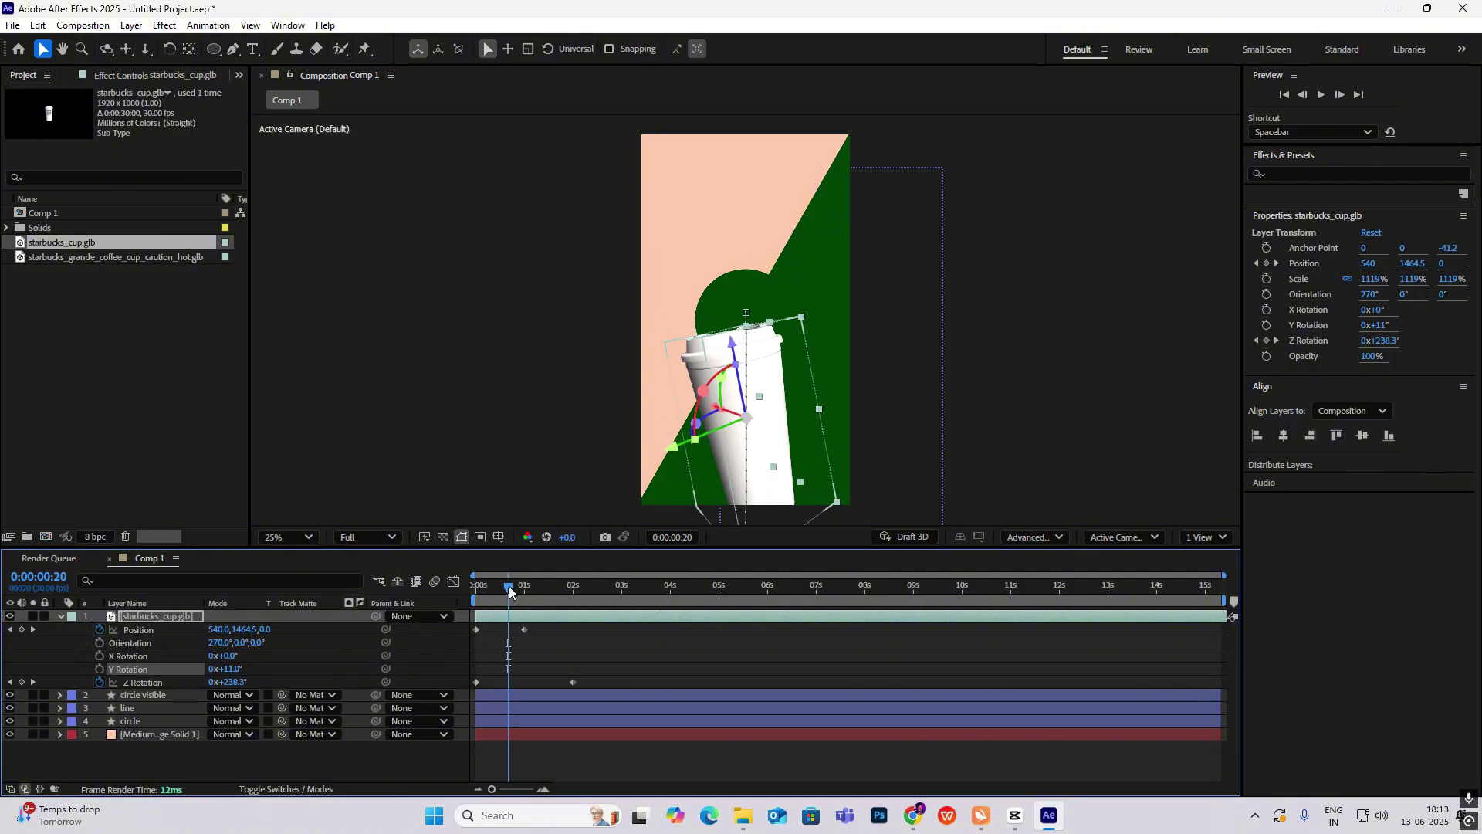
left_click_drag(508, 586, 536, 592)
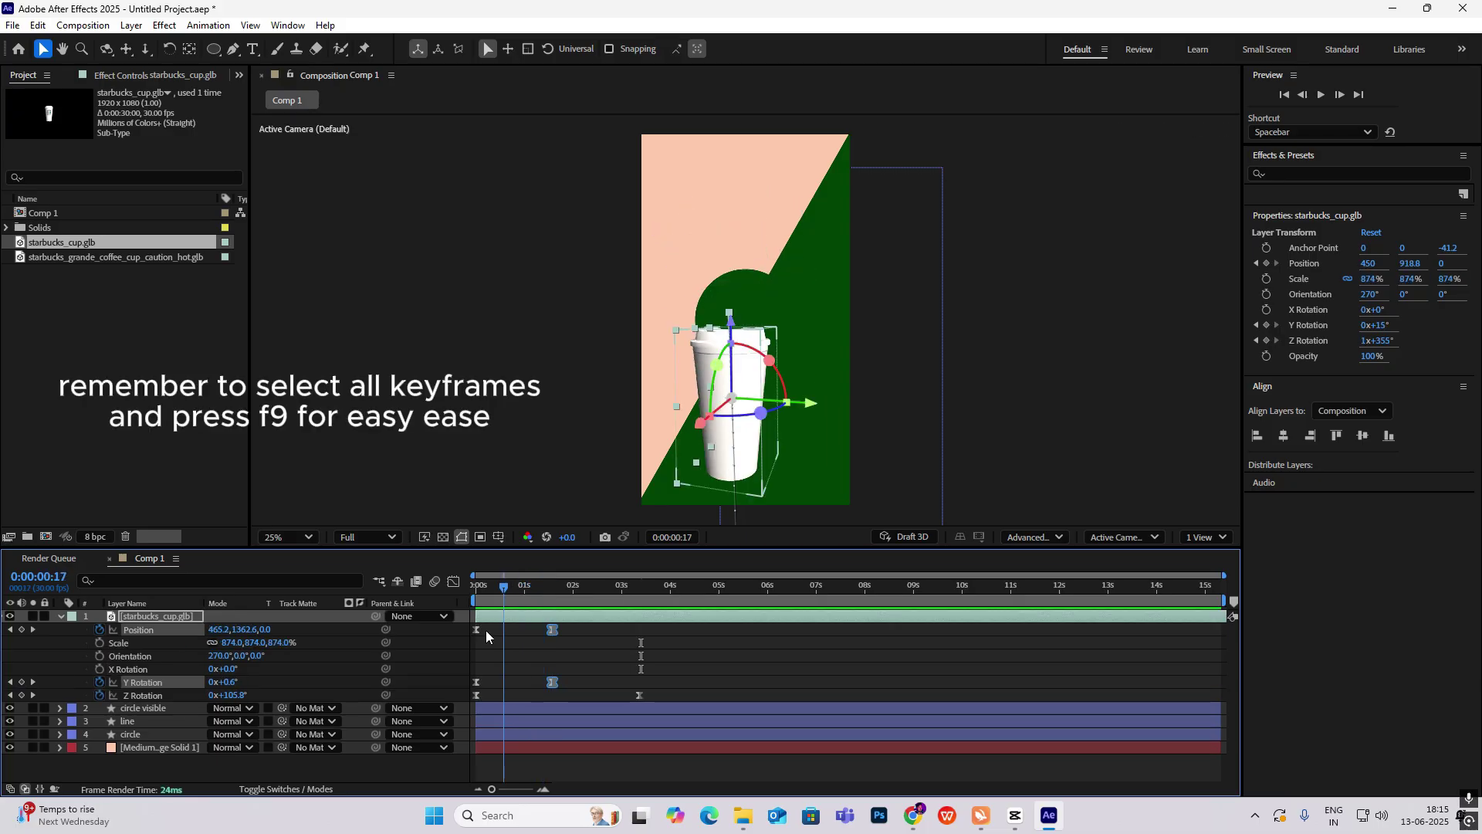
mouse_move(485, 630)
left_mouse_down()
mouse_move(522, 632)
mouse_move(457, 632)
left_mouse_up()
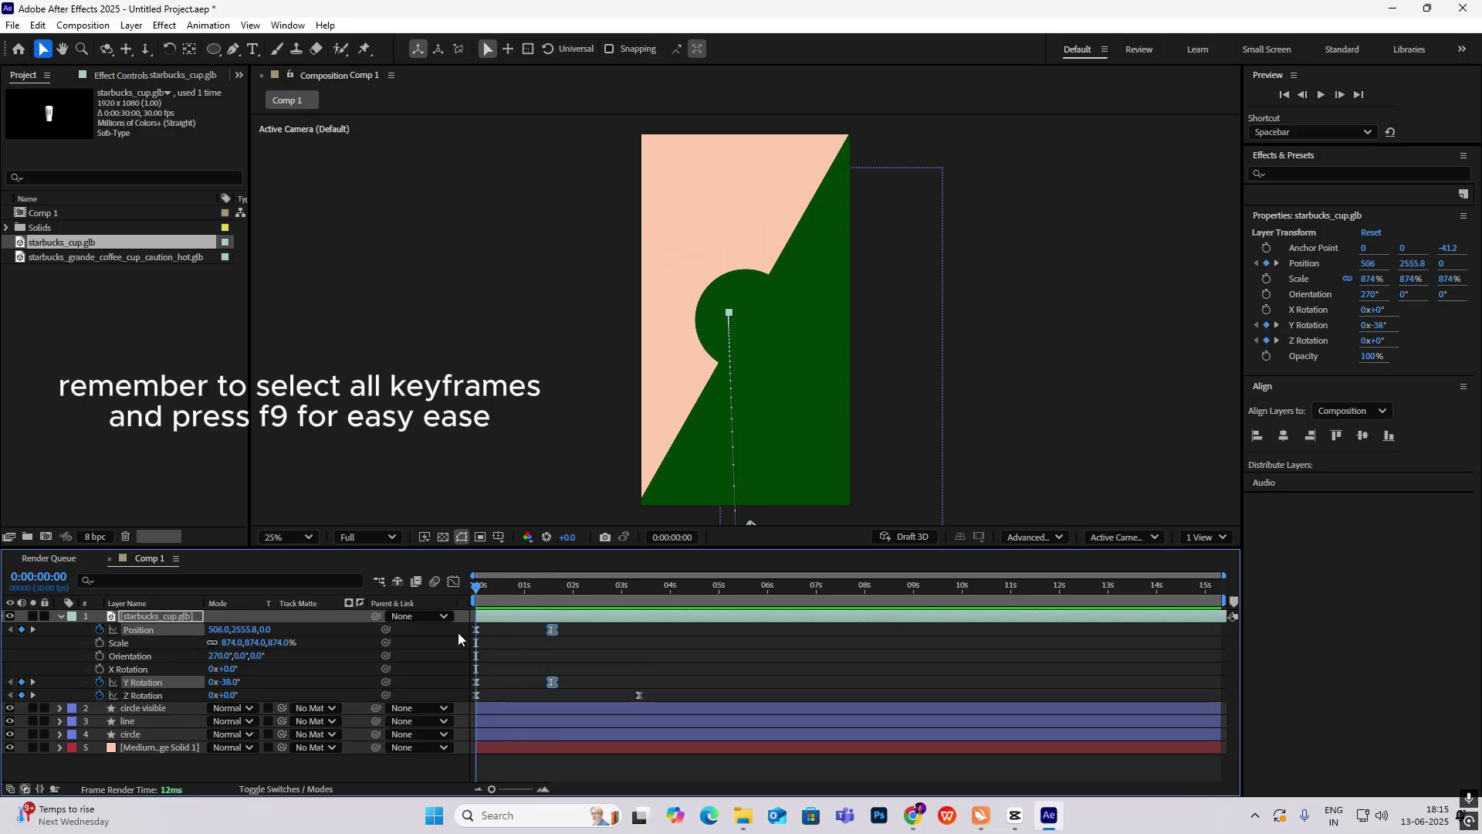
Examine the opening background and circle animation in CapCut's reference clip, and return to After Effects
left_click(1015, 815)
left_click_drag(143, 571, 196, 606)
left_click_drag(260, 613, 175, 603)
key("alt+Tab")
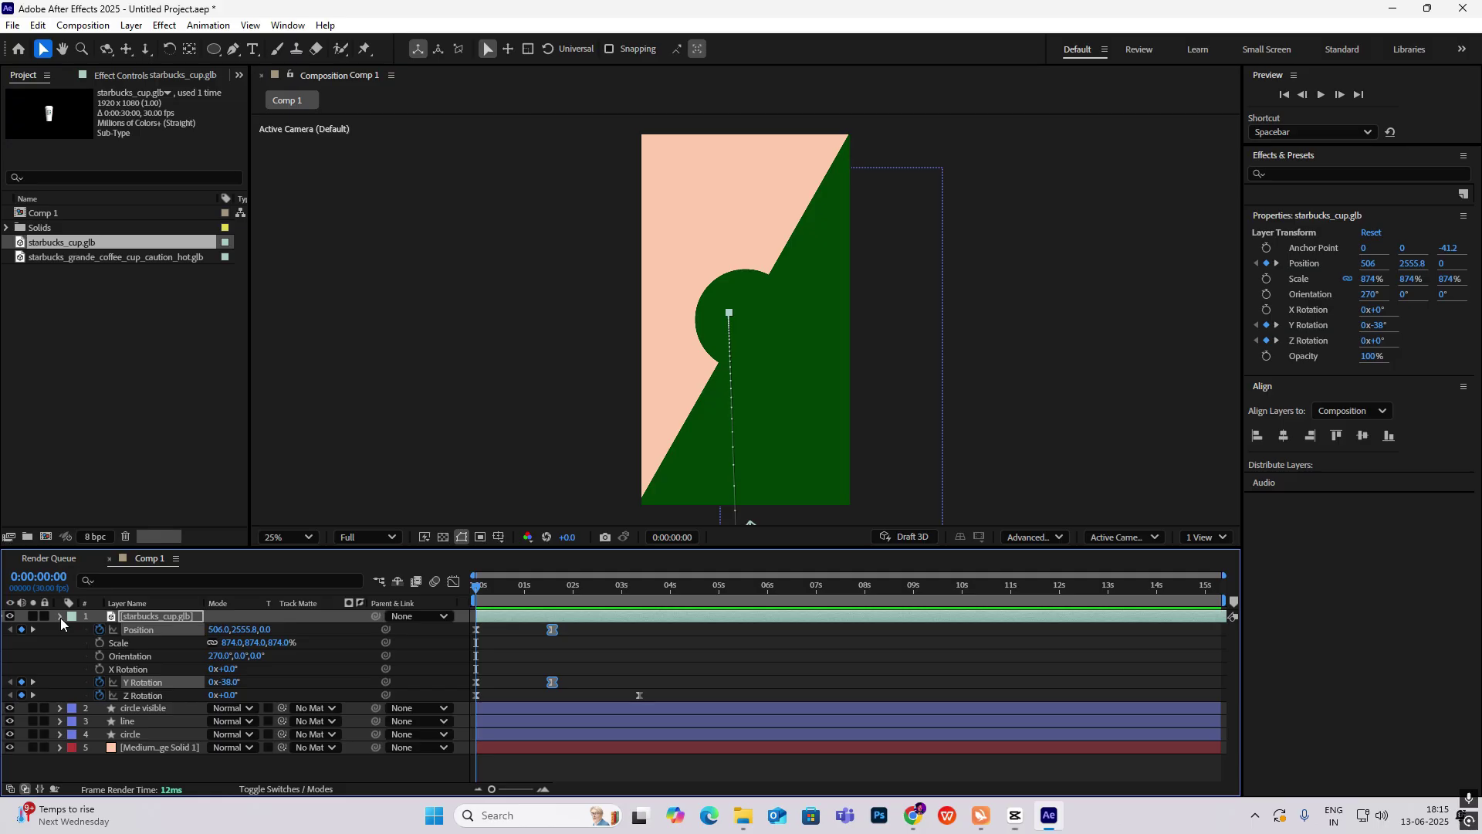
Matte the circle visible layer with the inverted line and the line layer with the inverted circle, and turn the line layer visible
key("u")
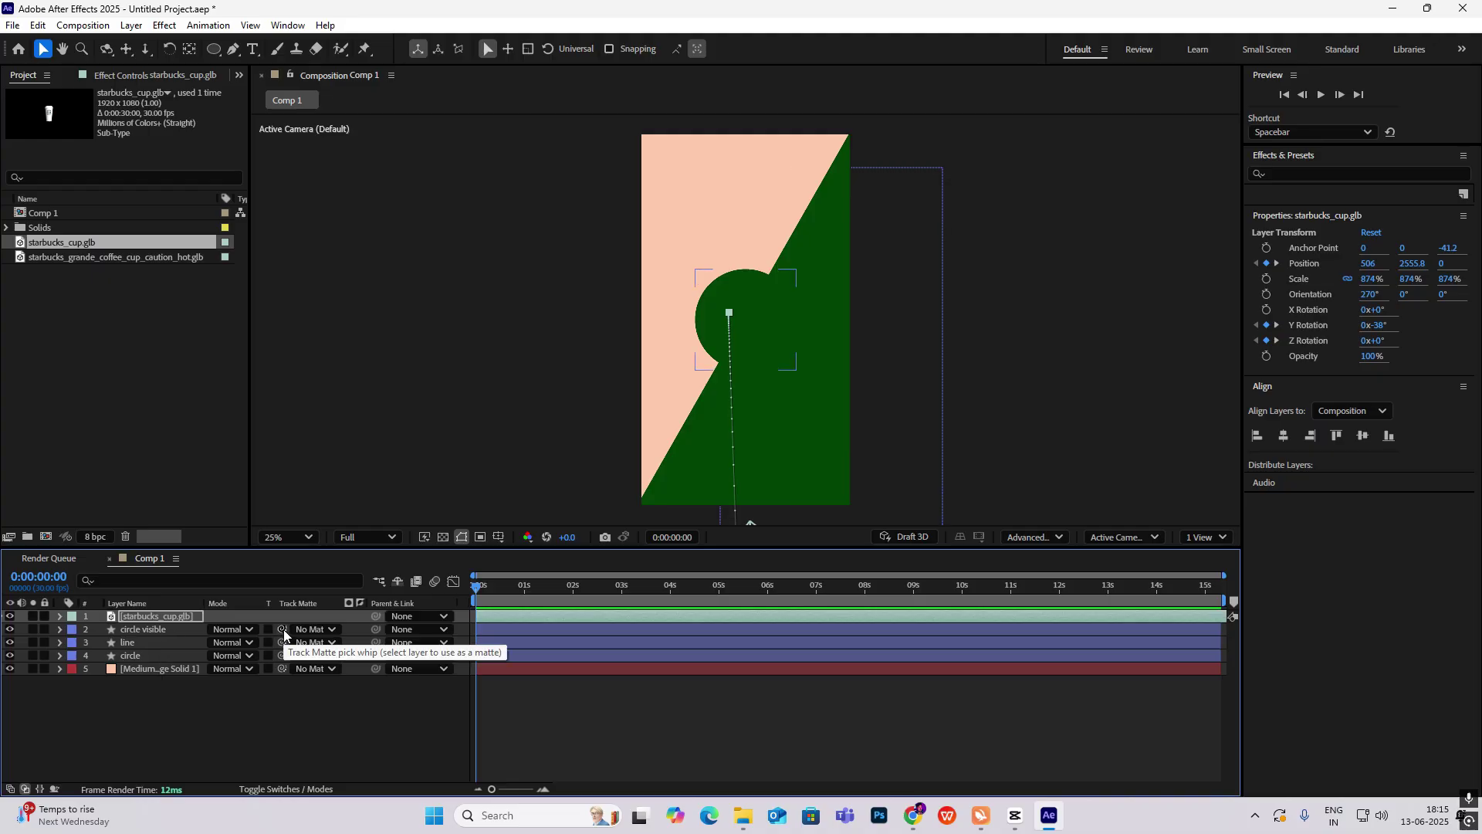
left_click_drag(282, 633, 154, 642)
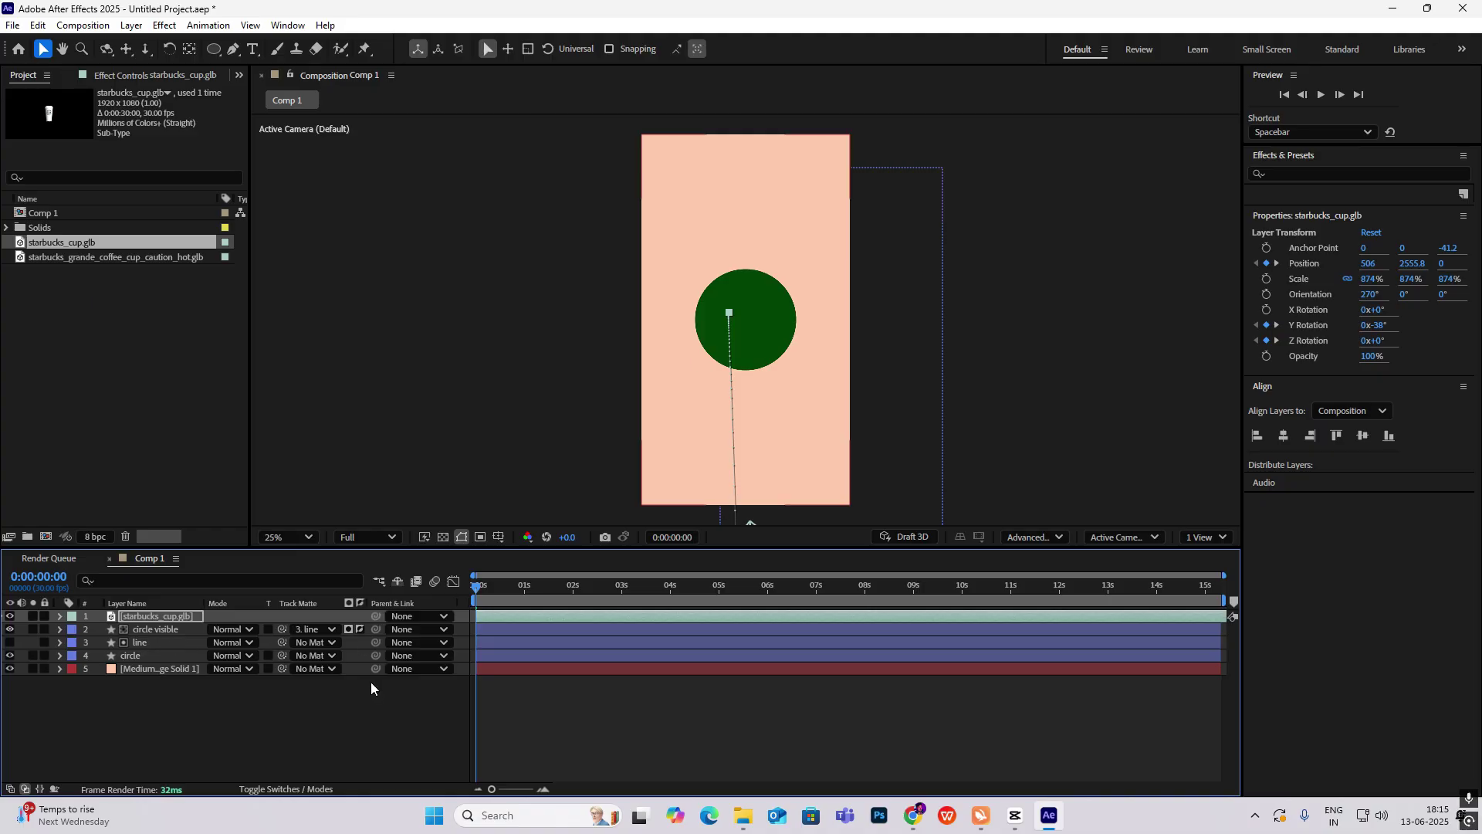
left_click_drag(283, 642, 169, 658)
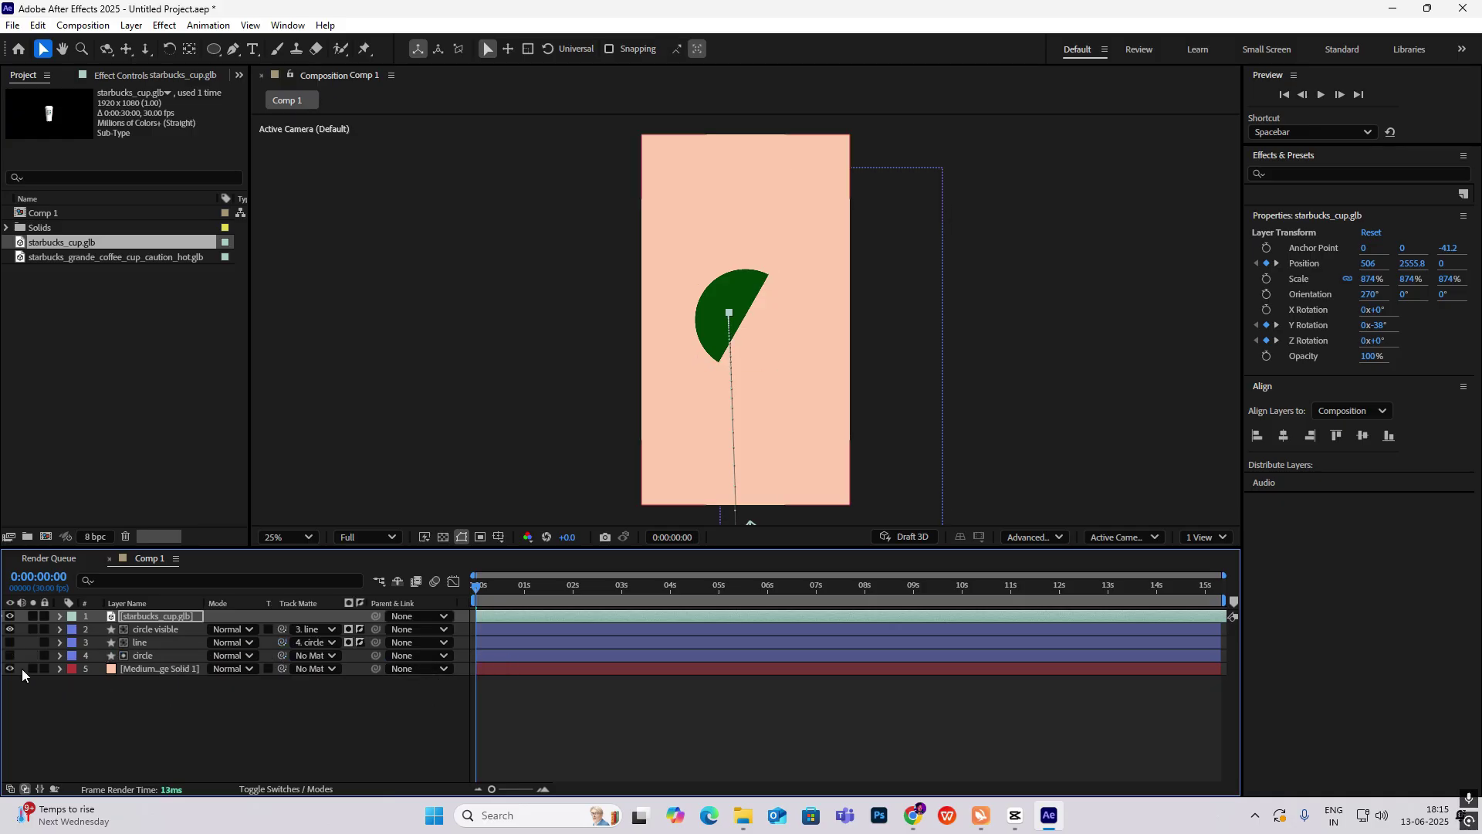
left_click(10, 642)
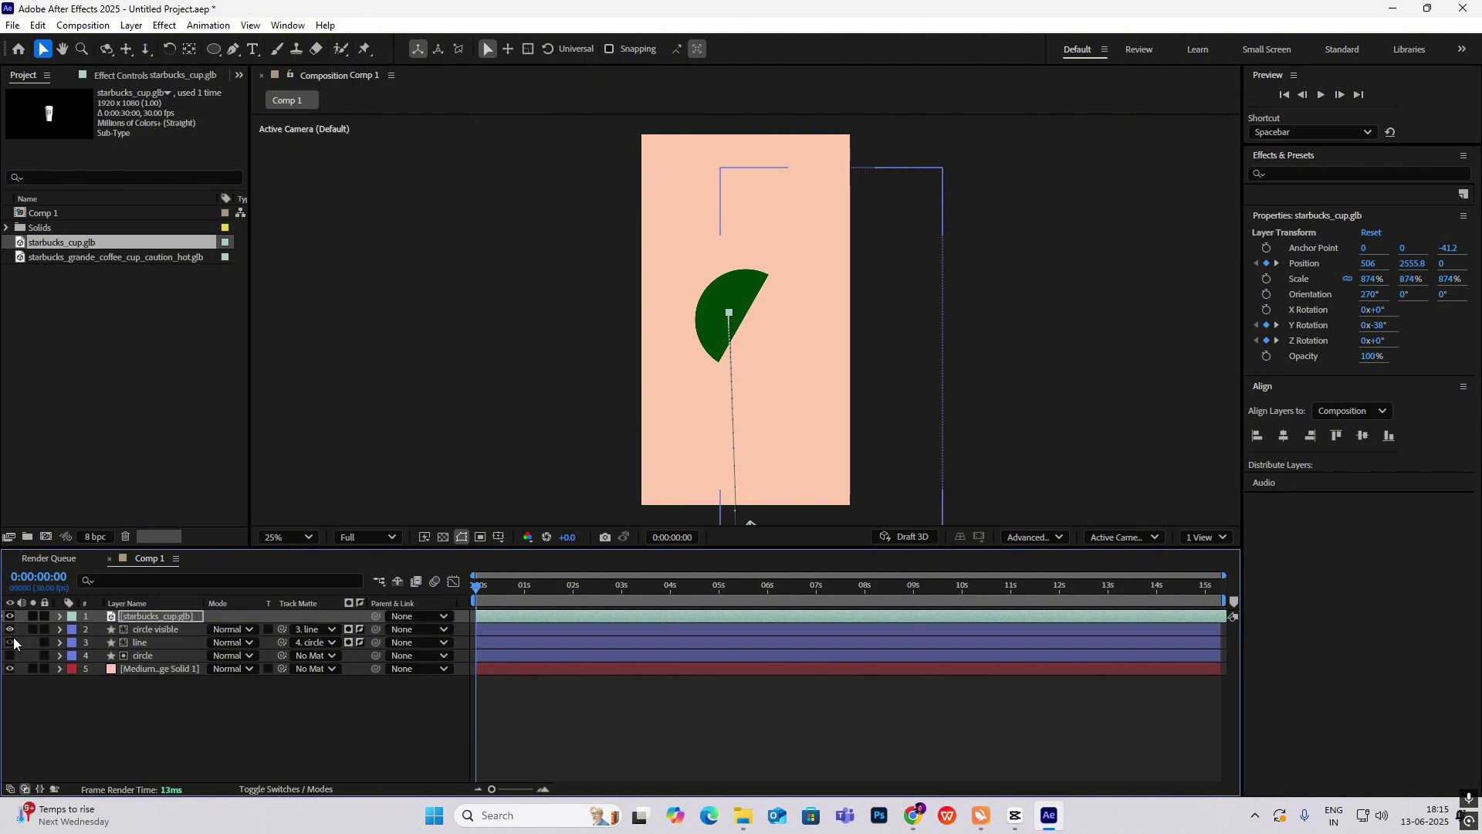
mouse_move(476, 587)
left_mouse_down()
mouse_move(499, 586)
mouse_move(476, 586)
left_mouse_up()
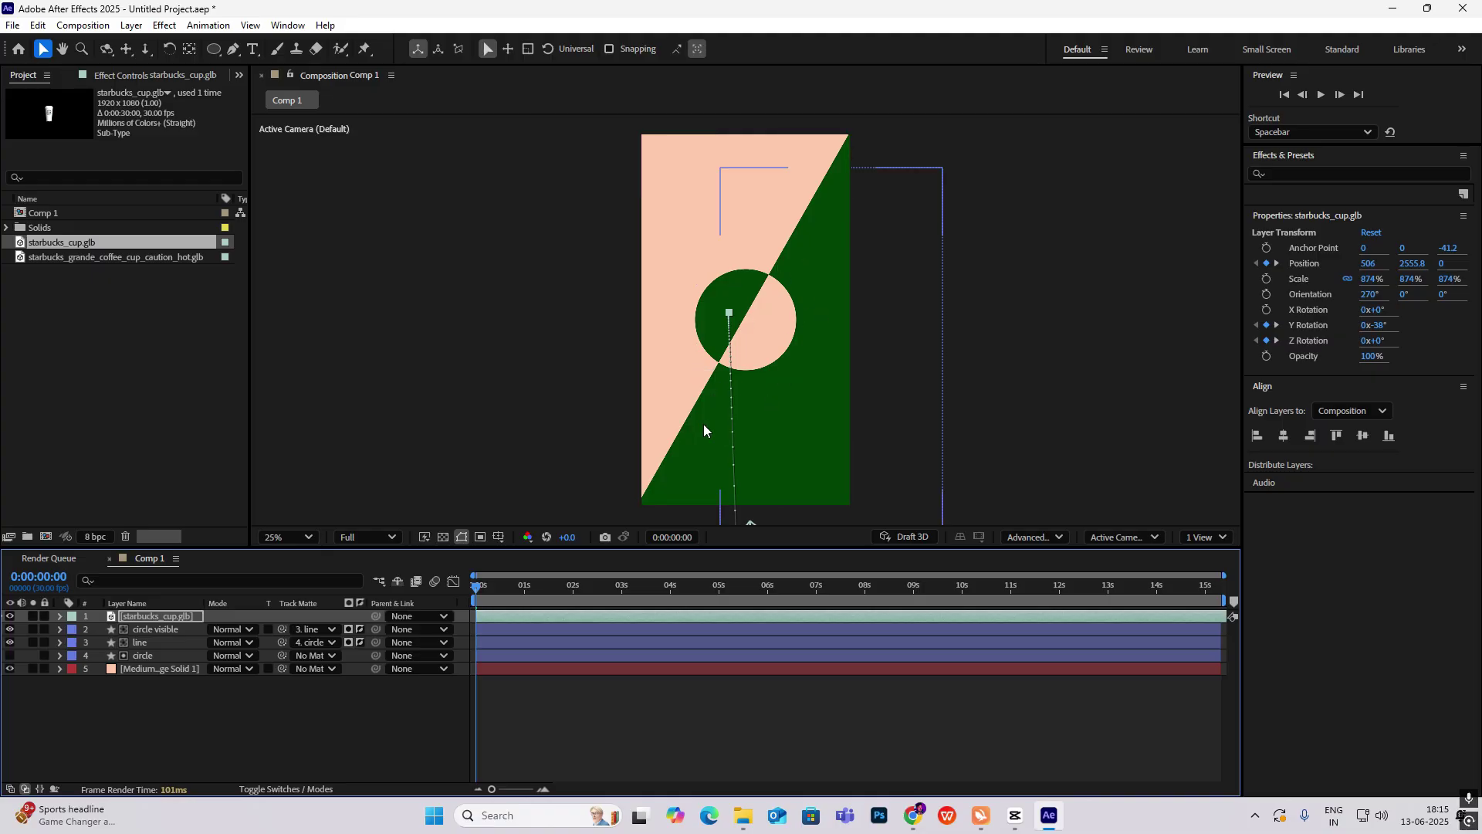
Examine how the green diagonal grows up to 00:00:01:21 in CapCut's reference clip, and return to After Effects
left_click(1015, 815)
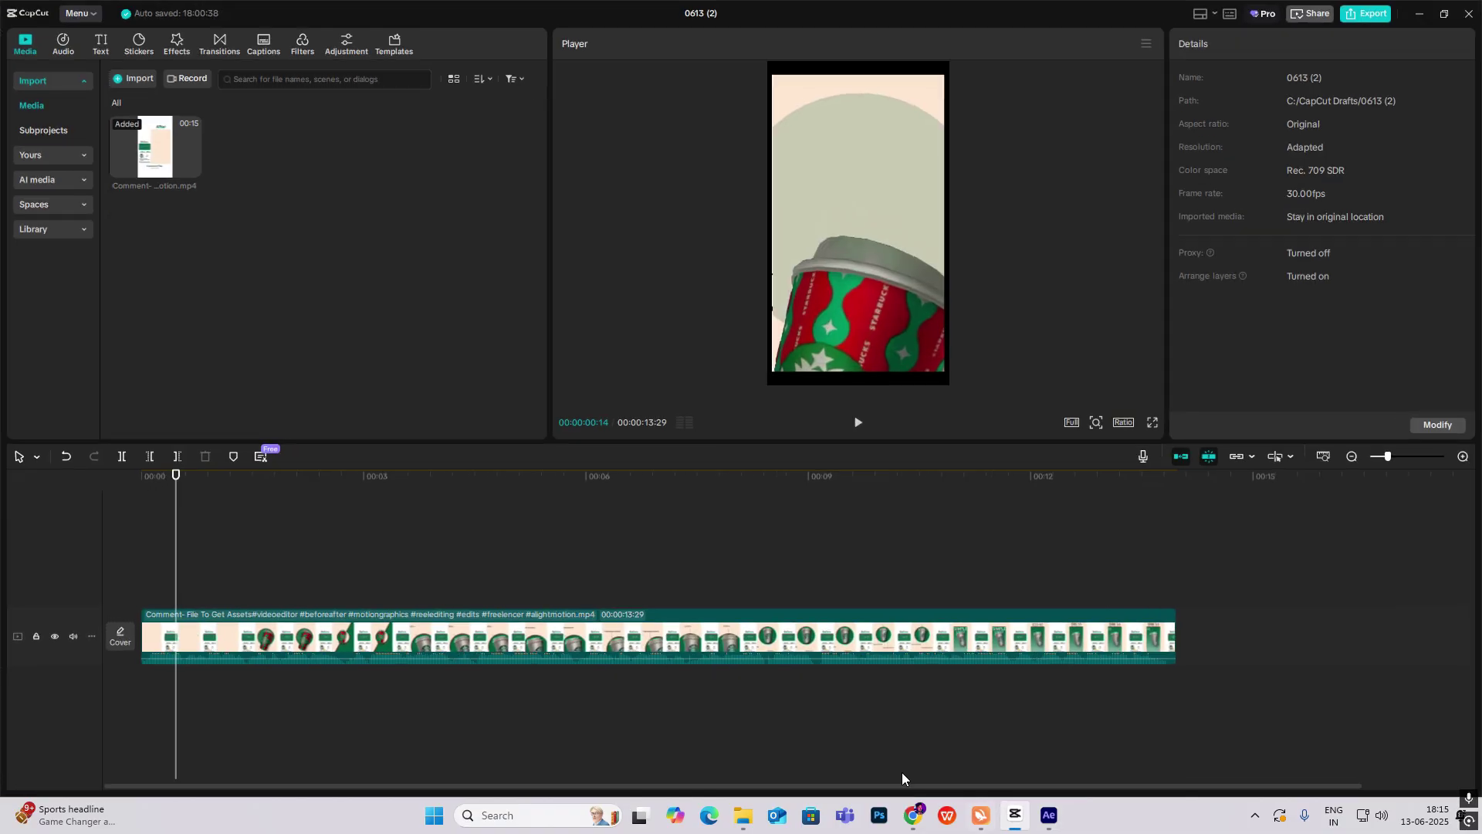
left_click_drag(175, 591, 267, 591)
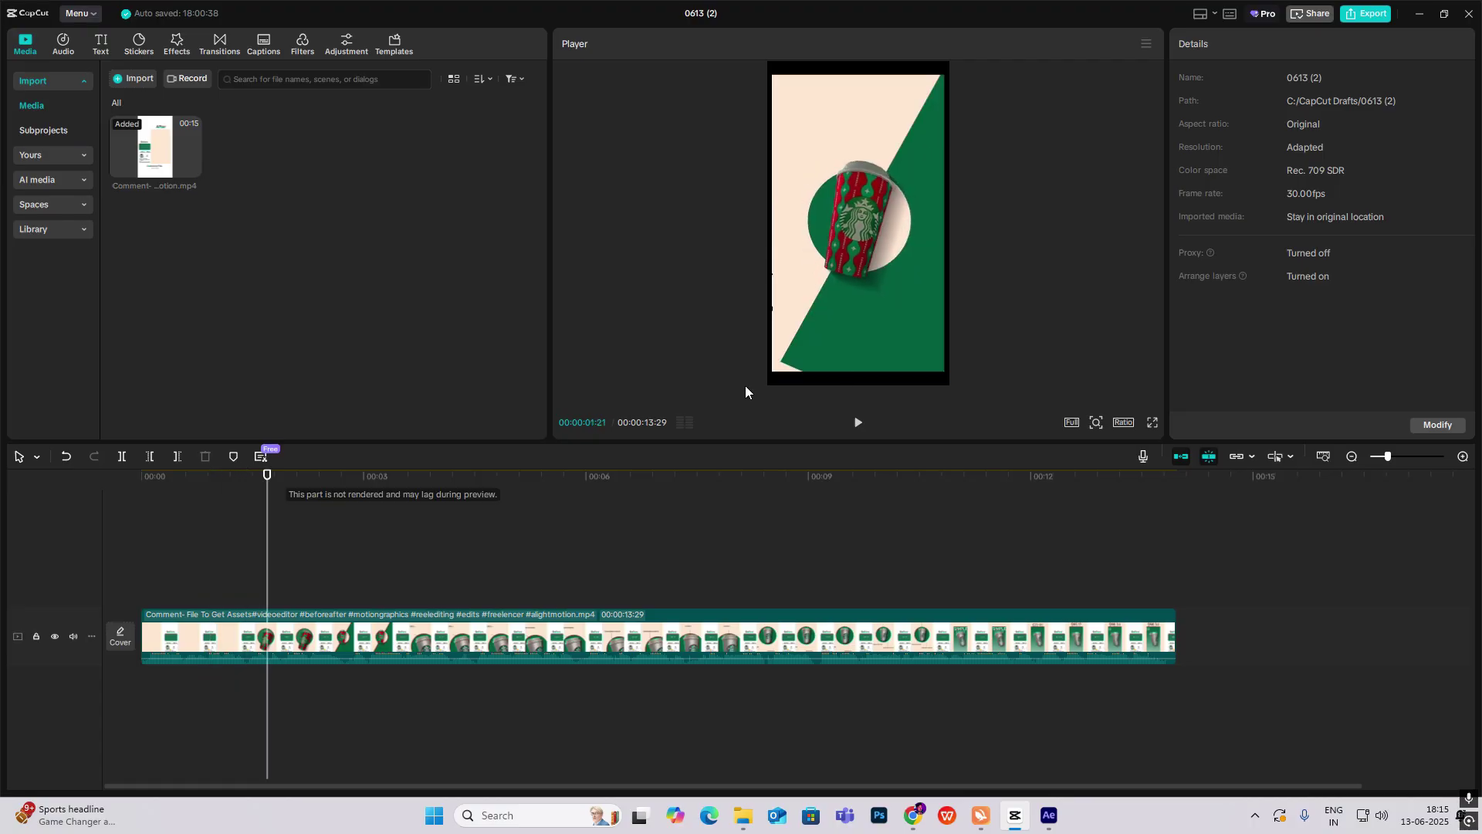
left_click(1014, 820)
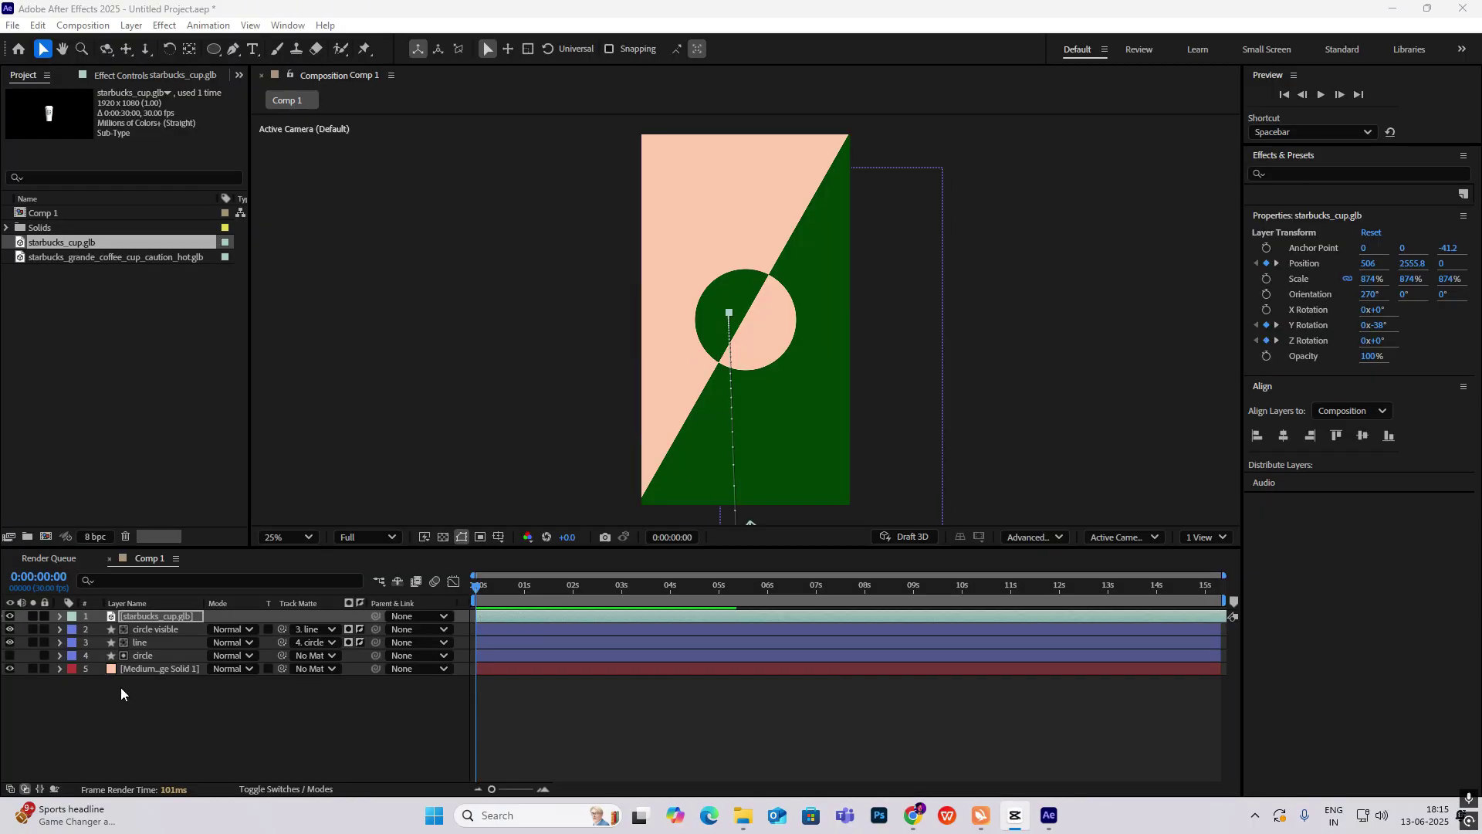
Add Trim Paths to the line layer and keyframe its End from 0% at 0 seconds to 100% at about 1.6 seconds
left_click(142, 643)
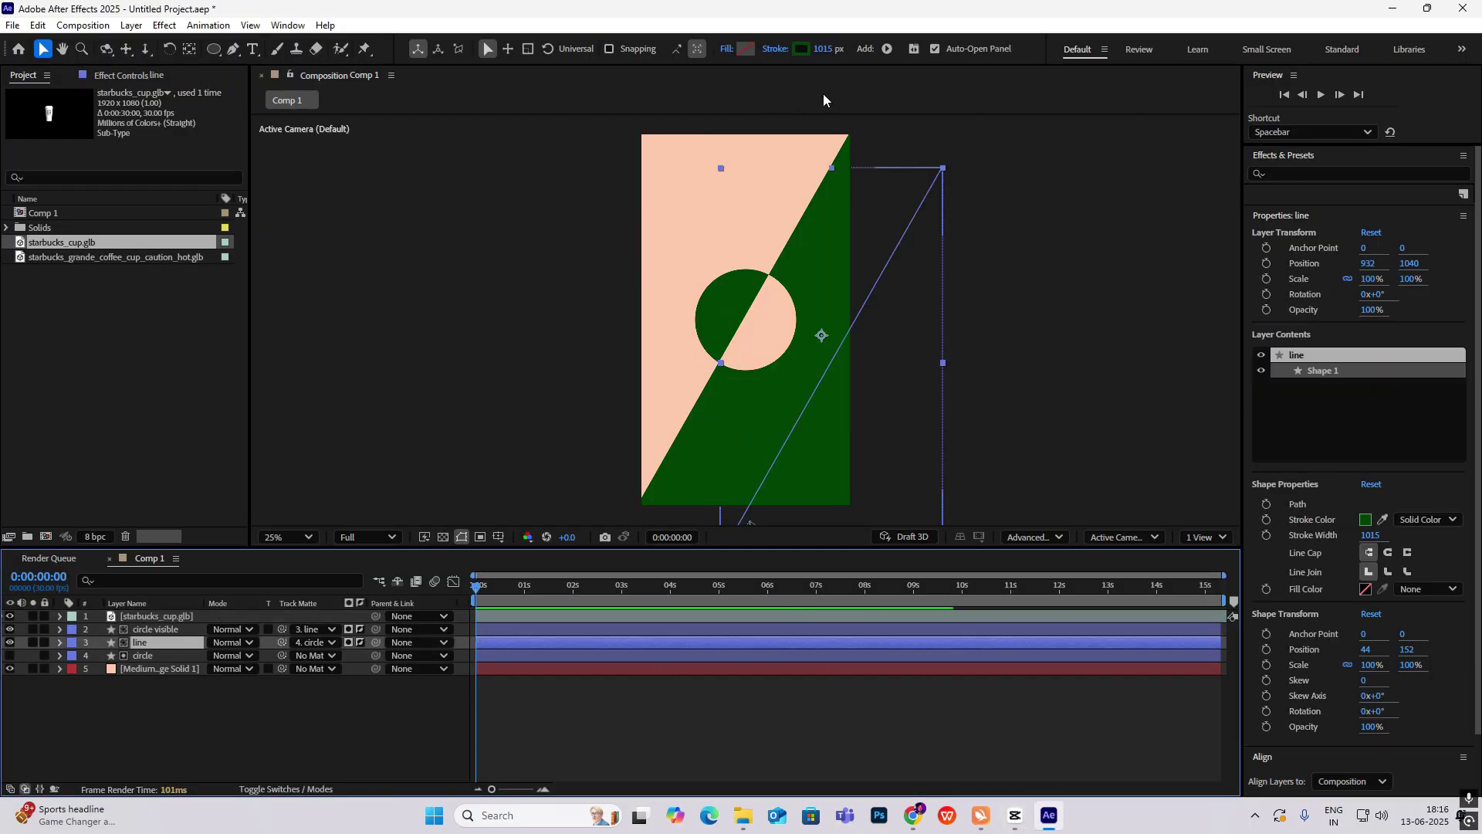
left_click(880, 49)
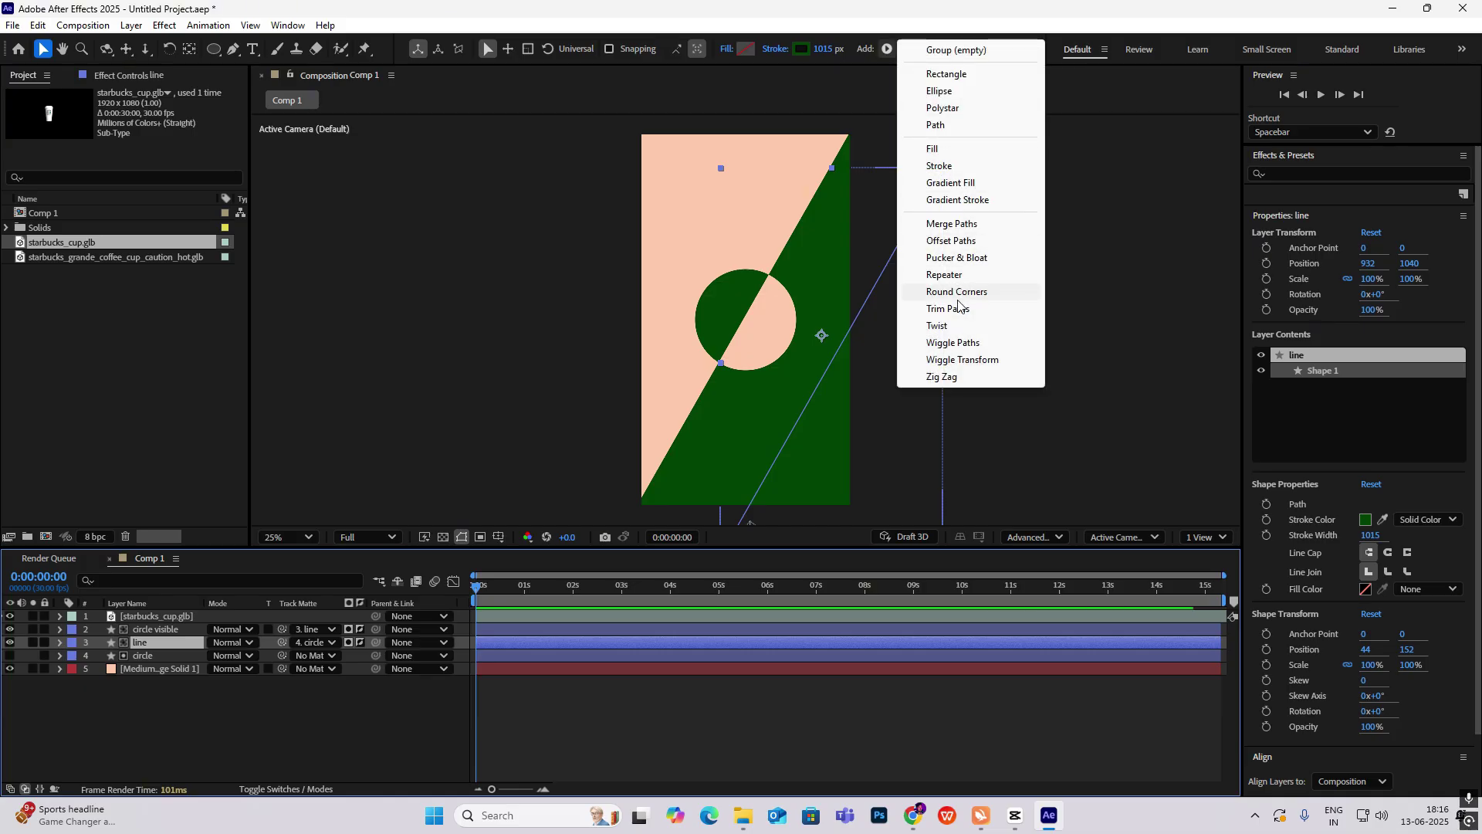
left_click(958, 309)
left_click(86, 668)
left_click(113, 695)
left_click_drag(475, 595, 554, 595)
left_click(22, 695)
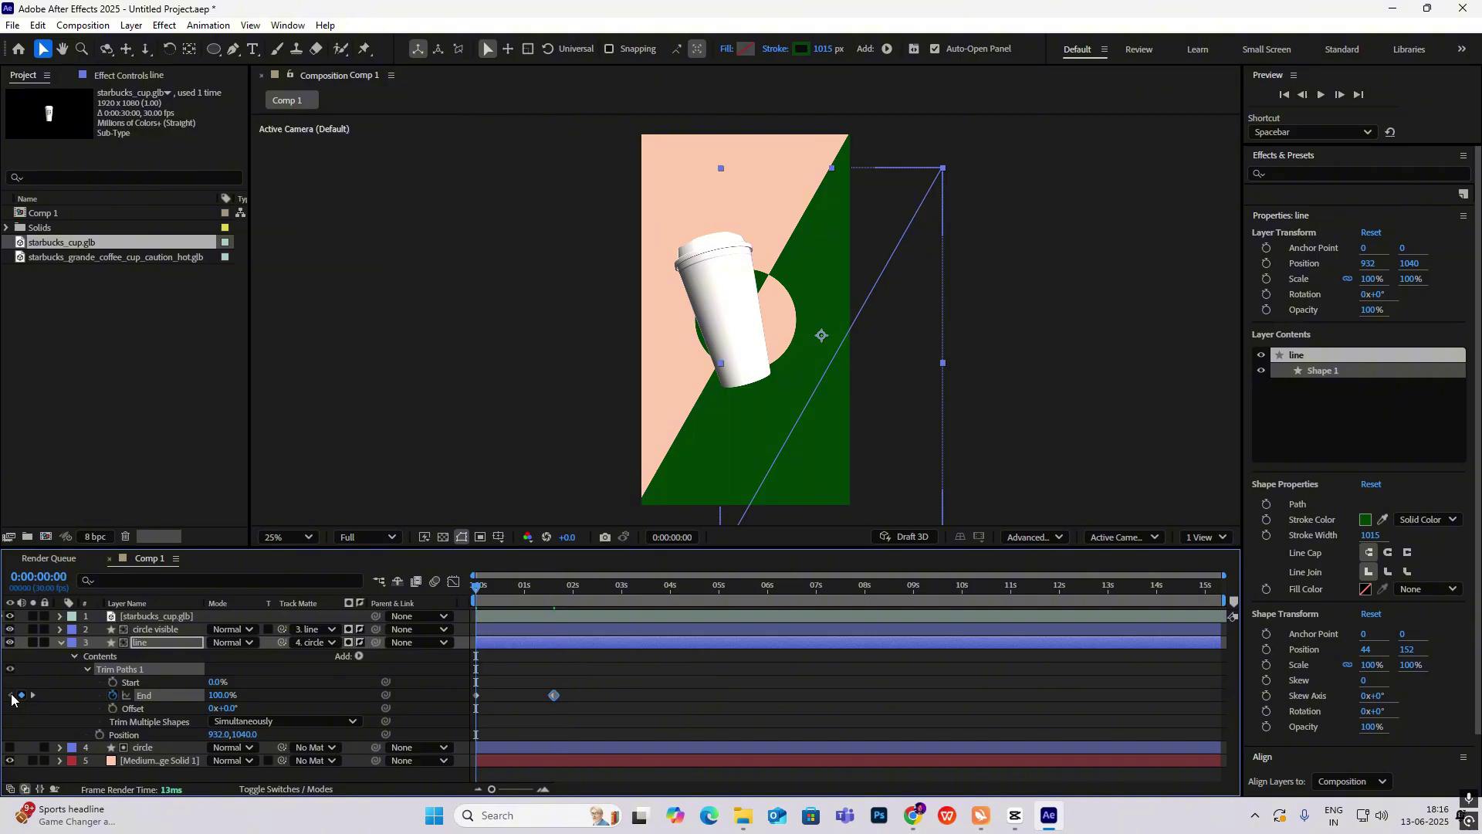
left_click(10, 695)
left_click_drag(219, 695, 111, 695)
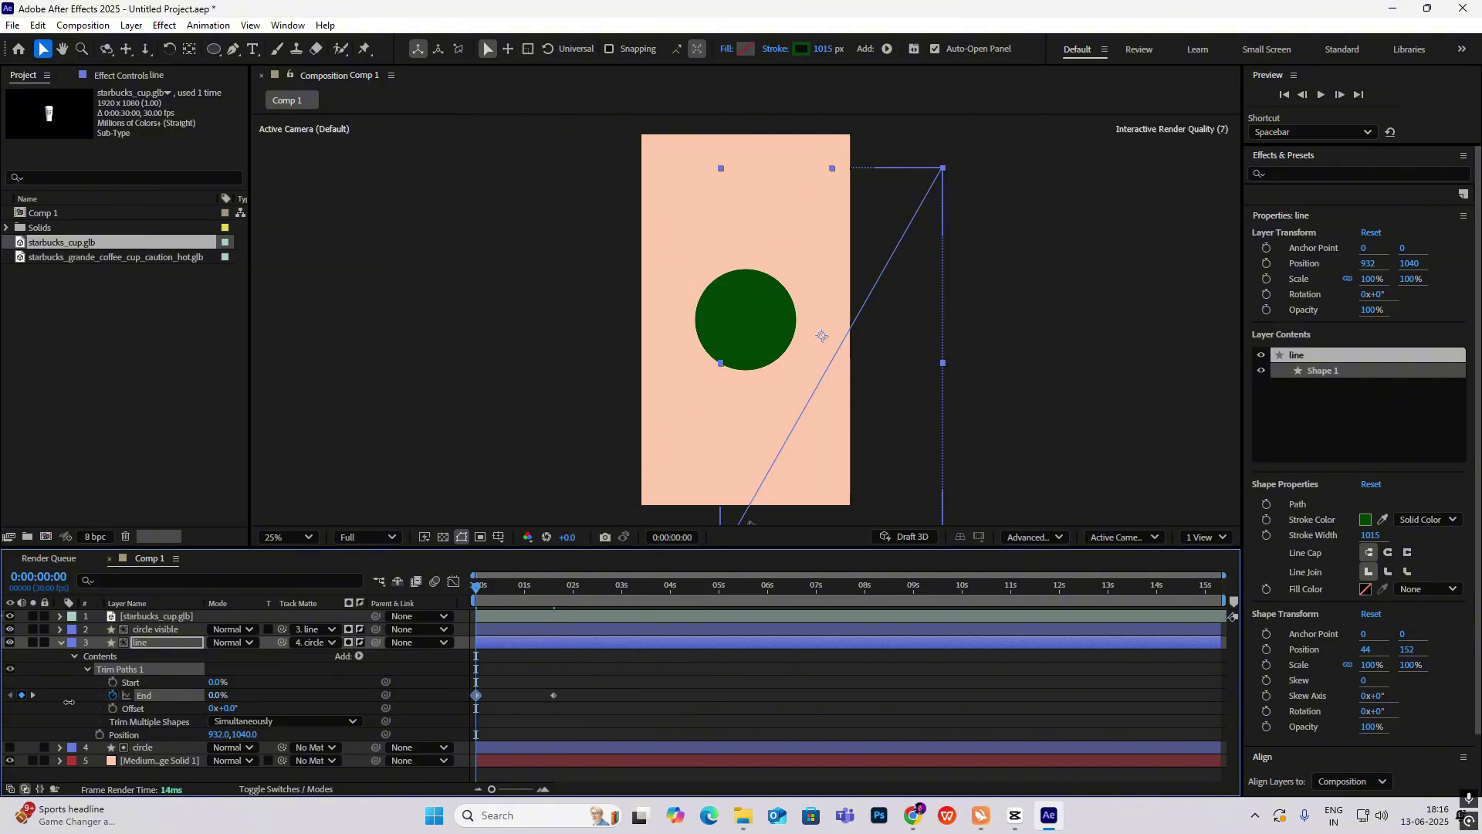
Apply Easy Ease to the line's End keyframes, shape the speed curve to peak early and slow gradually, and preview the animation
left_click_drag(557, 699, 468, 672)
key("F9")
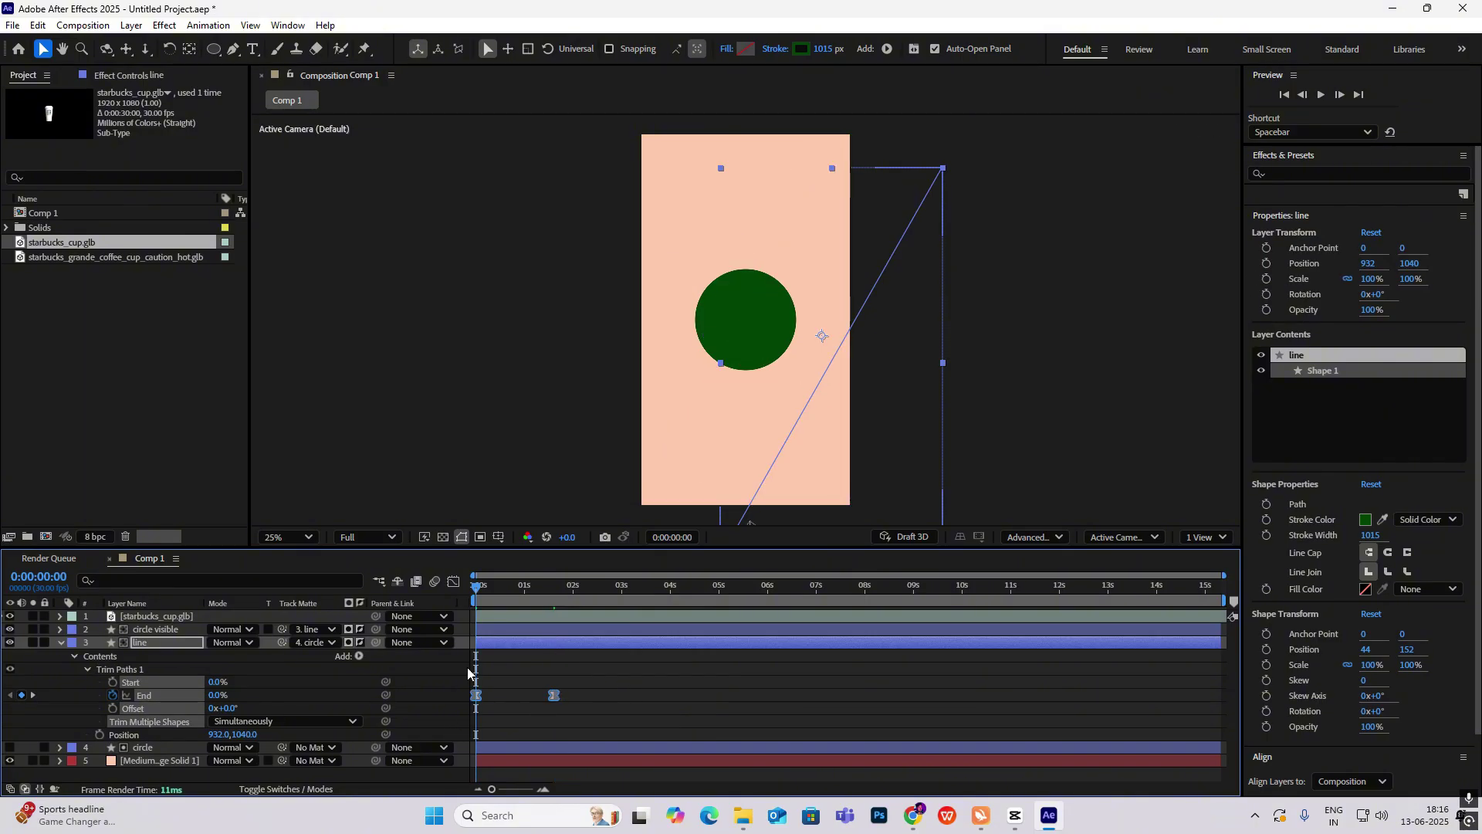
left_click(454, 581)
left_click_drag(540, 745, 511, 739)
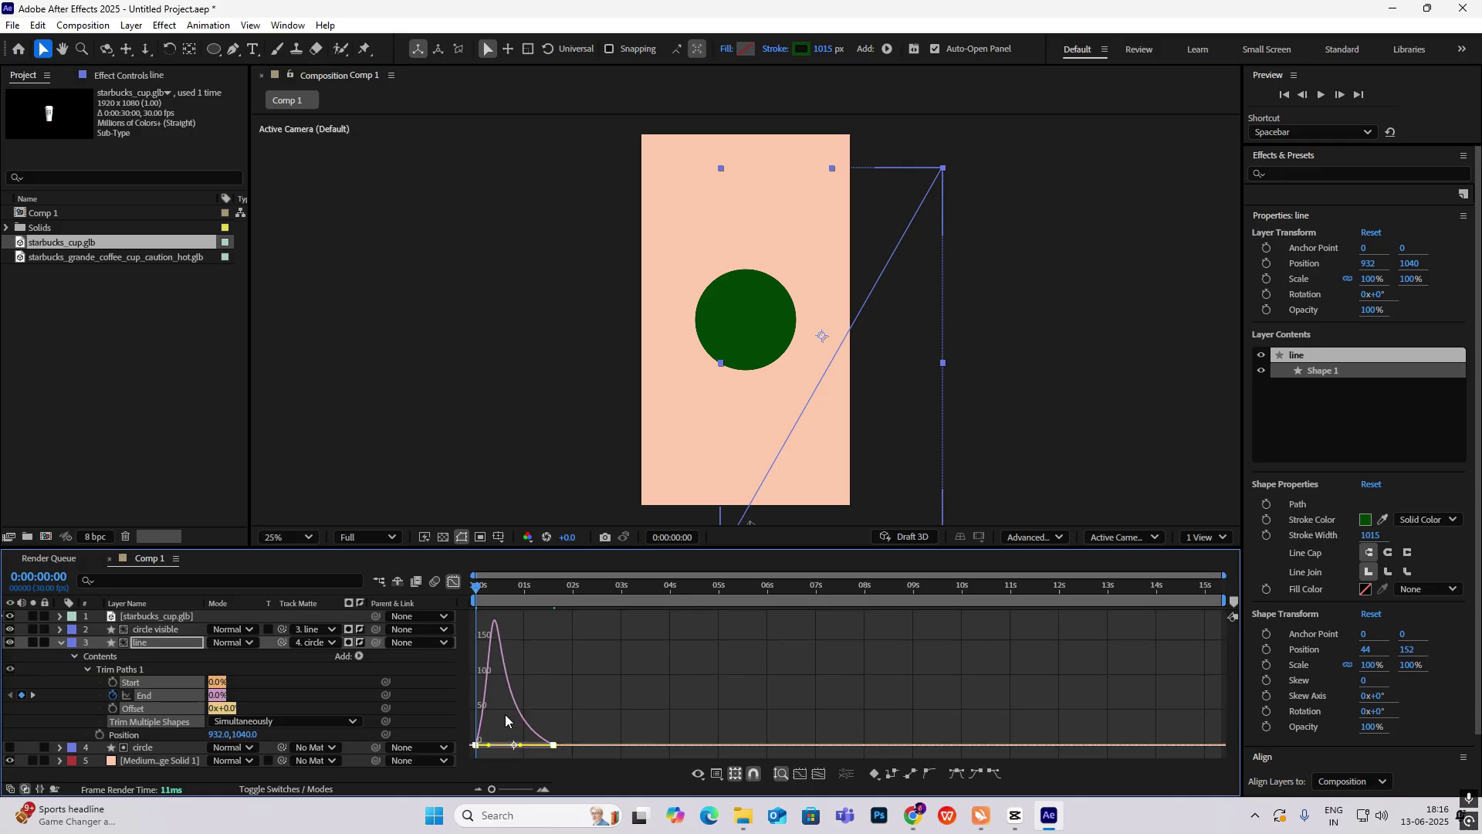
left_click(454, 581)
key("space")
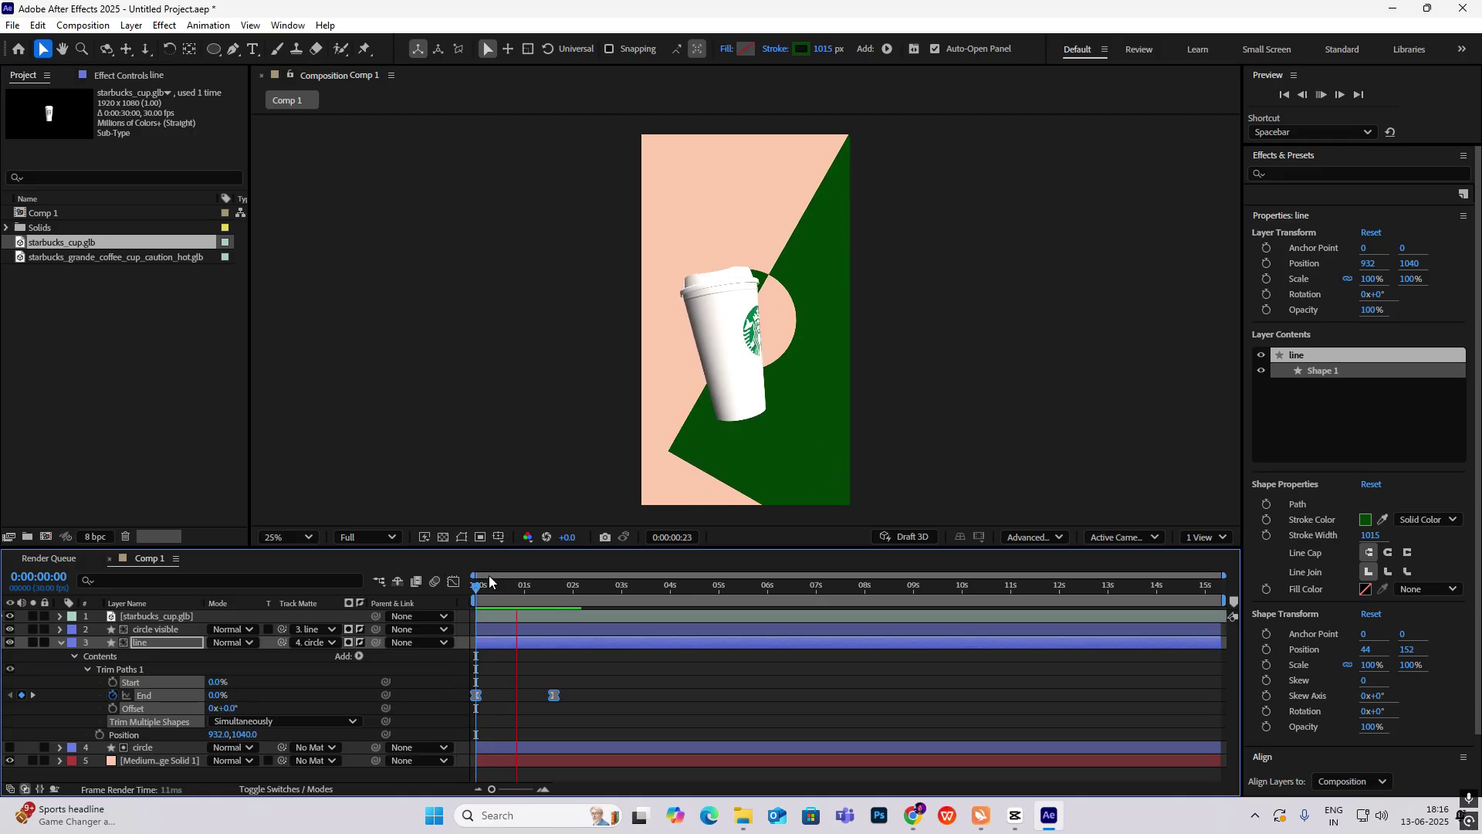
left_click(818, 291)
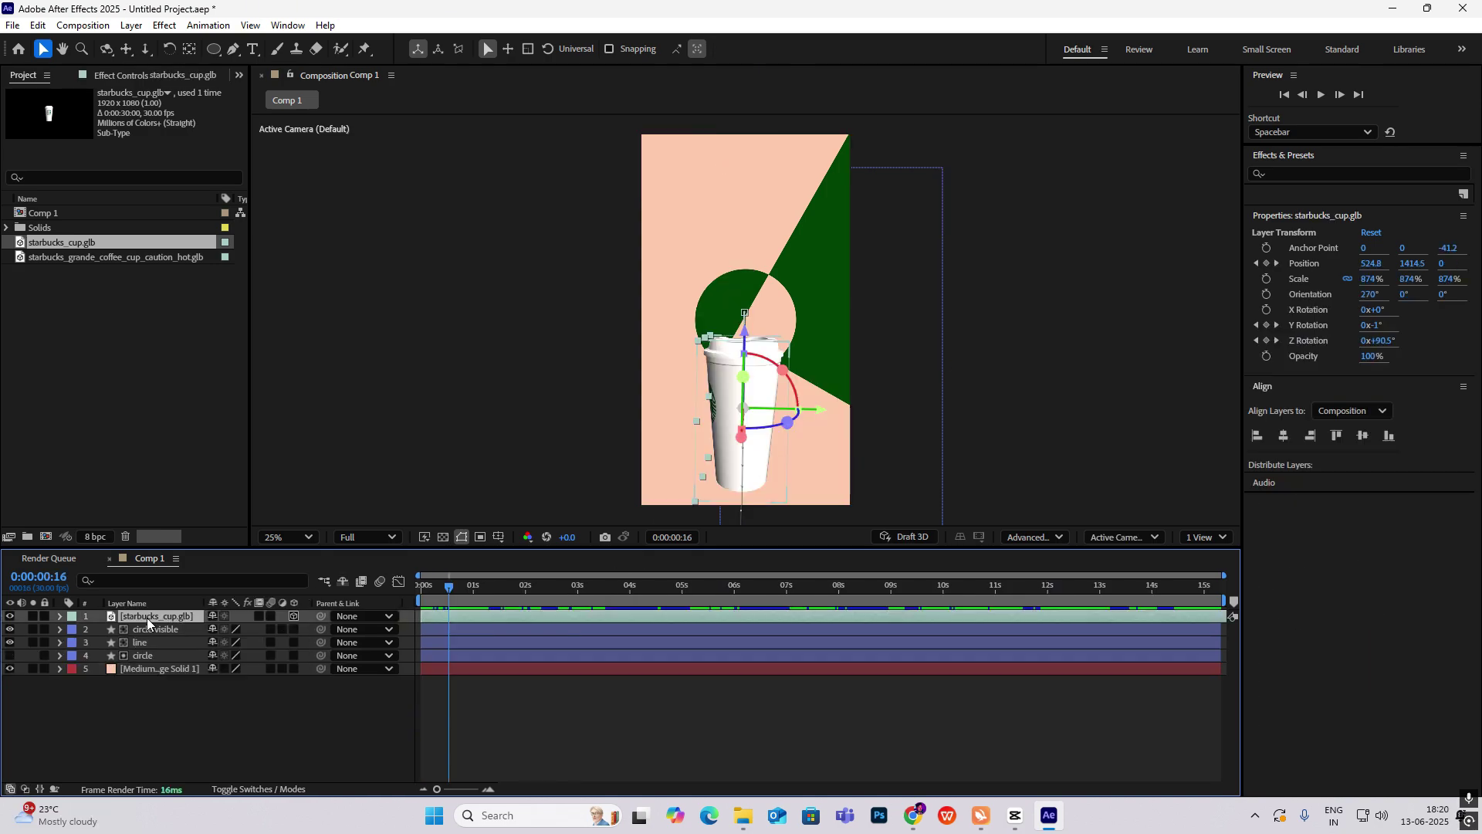
Pre-compose the selected cup into a composition named cup, moving all attributes into it
key("ctrl+shift+c")
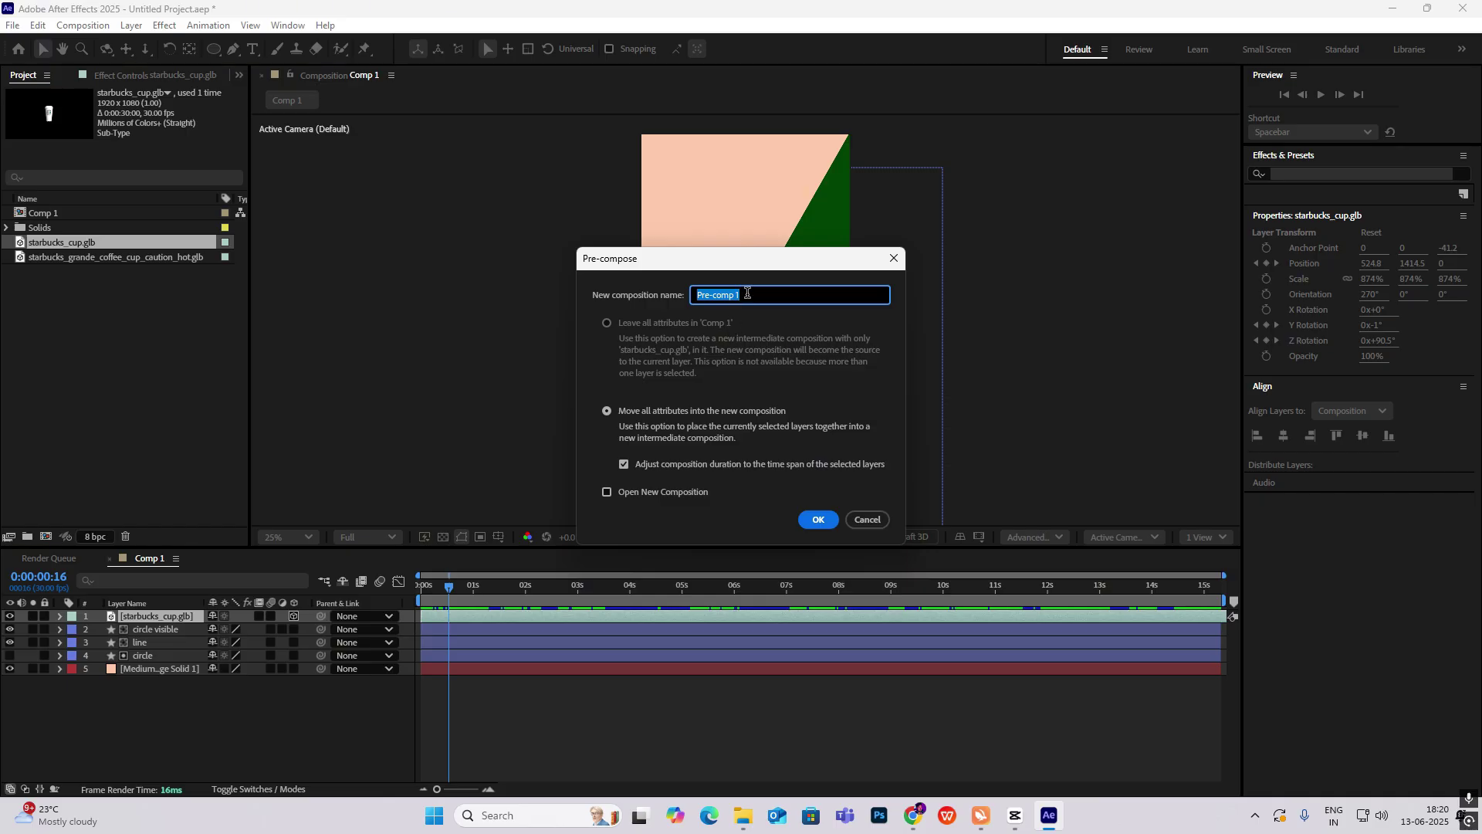
type("cup")
left_click(822, 518)
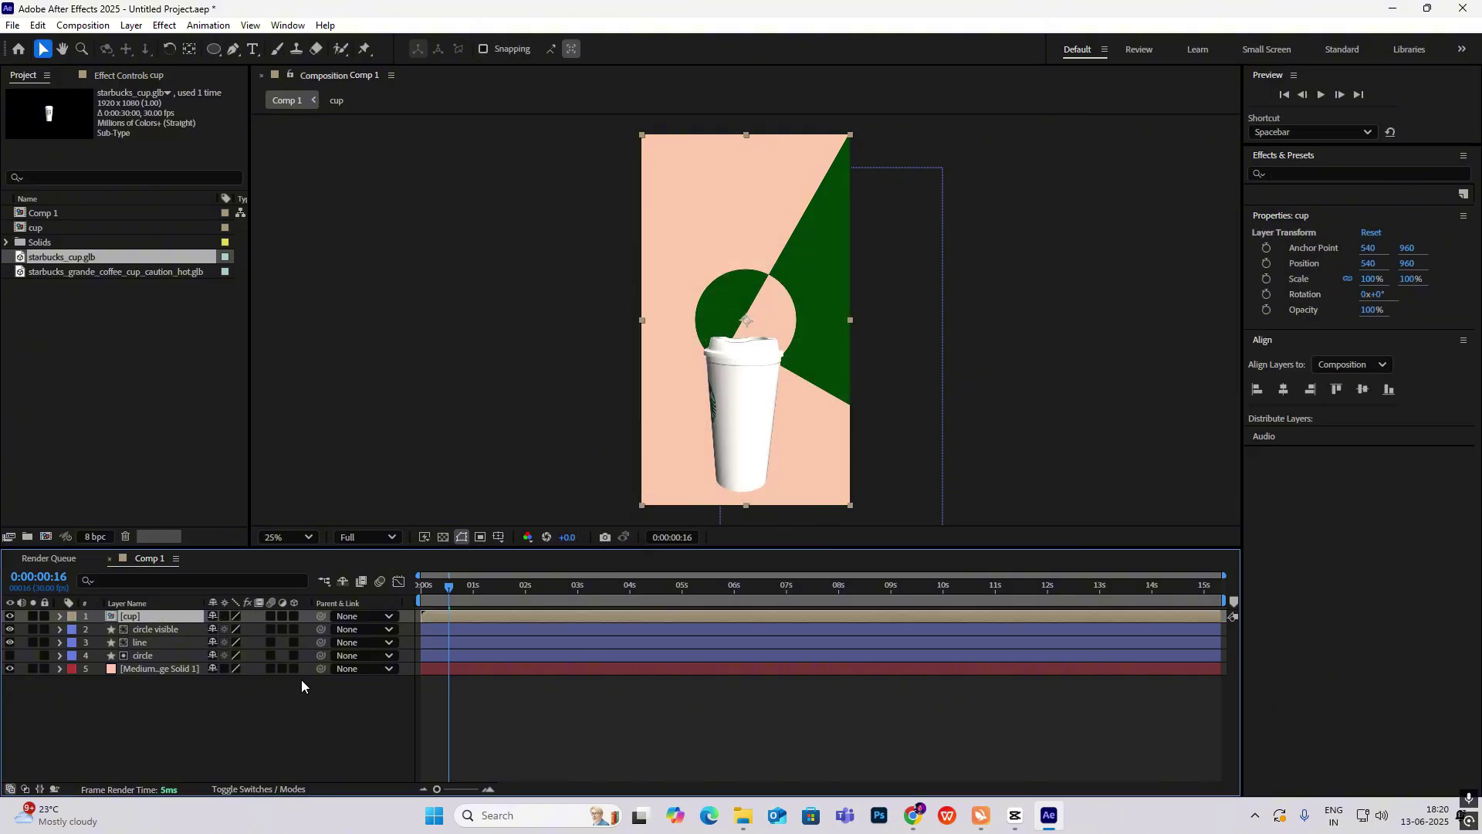
Make the cup, circle visible, line and circle layers 3D, switch the renderer to Classic 3D, and check the animation up to 0:00:03:02
left_click_drag(294, 615, 294, 656)
key("space")
left_click(1042, 537)
left_click(1087, 572)
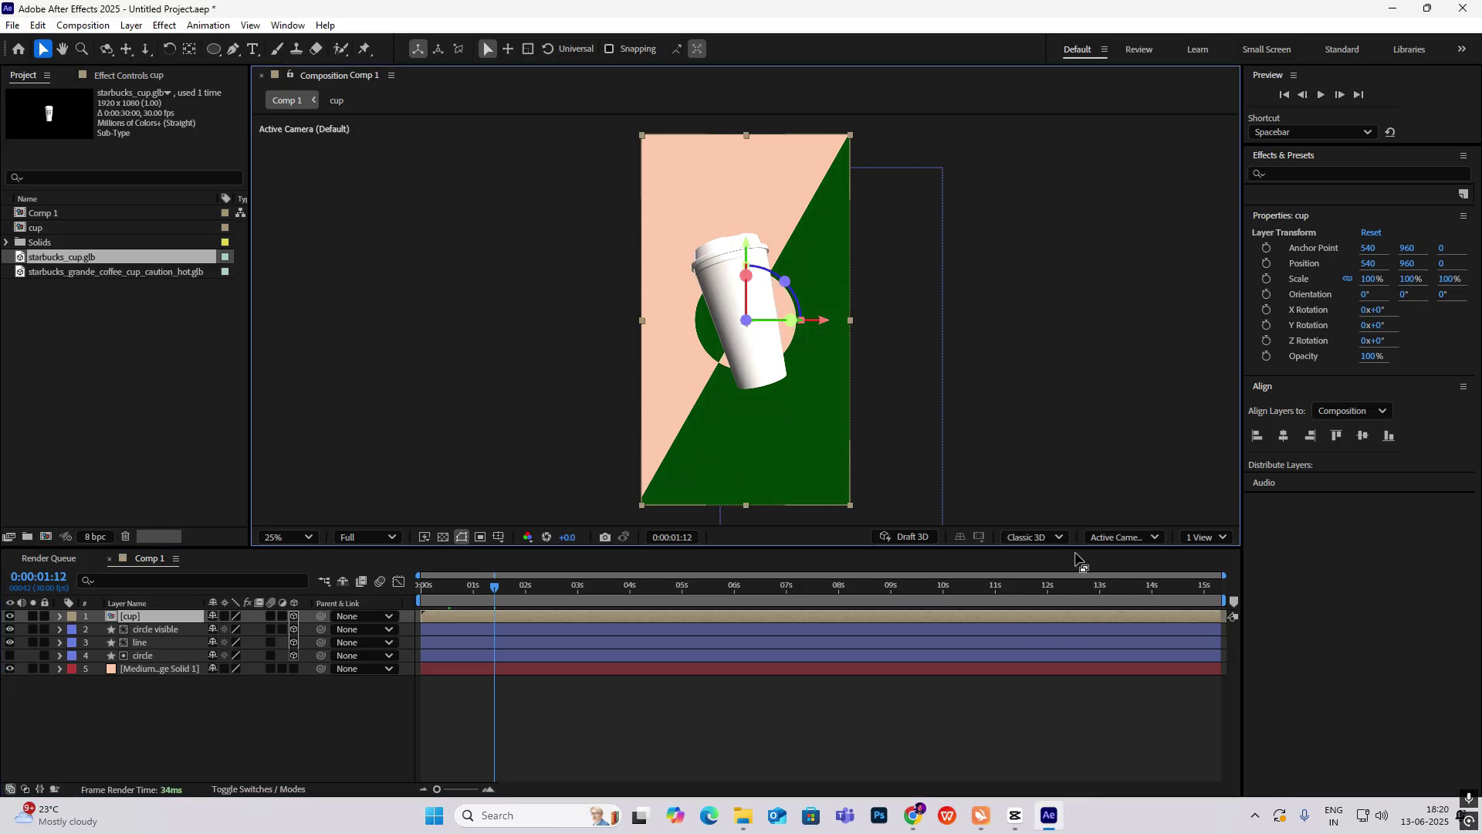
left_click_drag(498, 585, 580, 608)
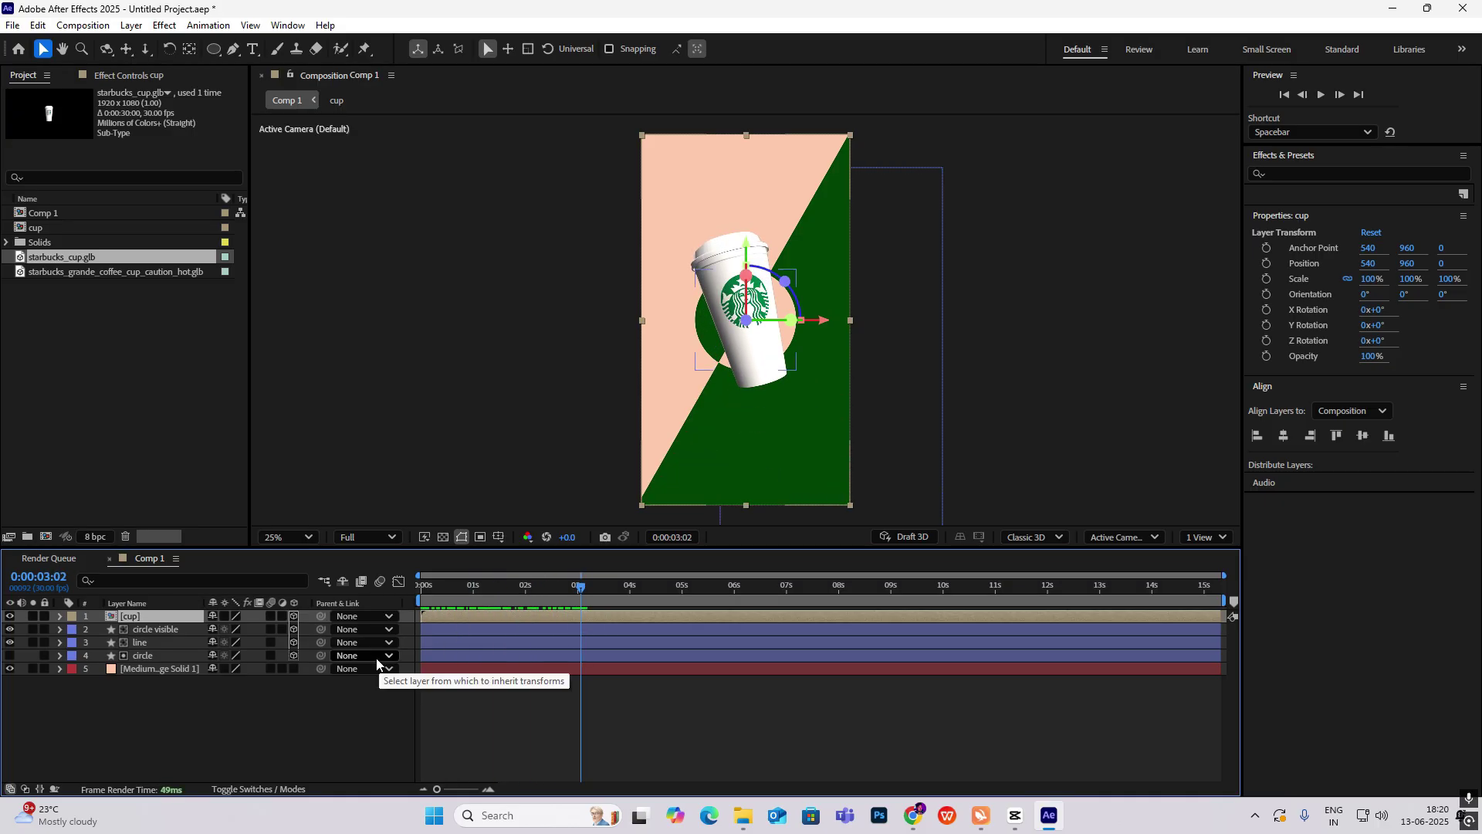
Create a two-node camera with the 50mm preset in Comp 1
right_click(207, 714)
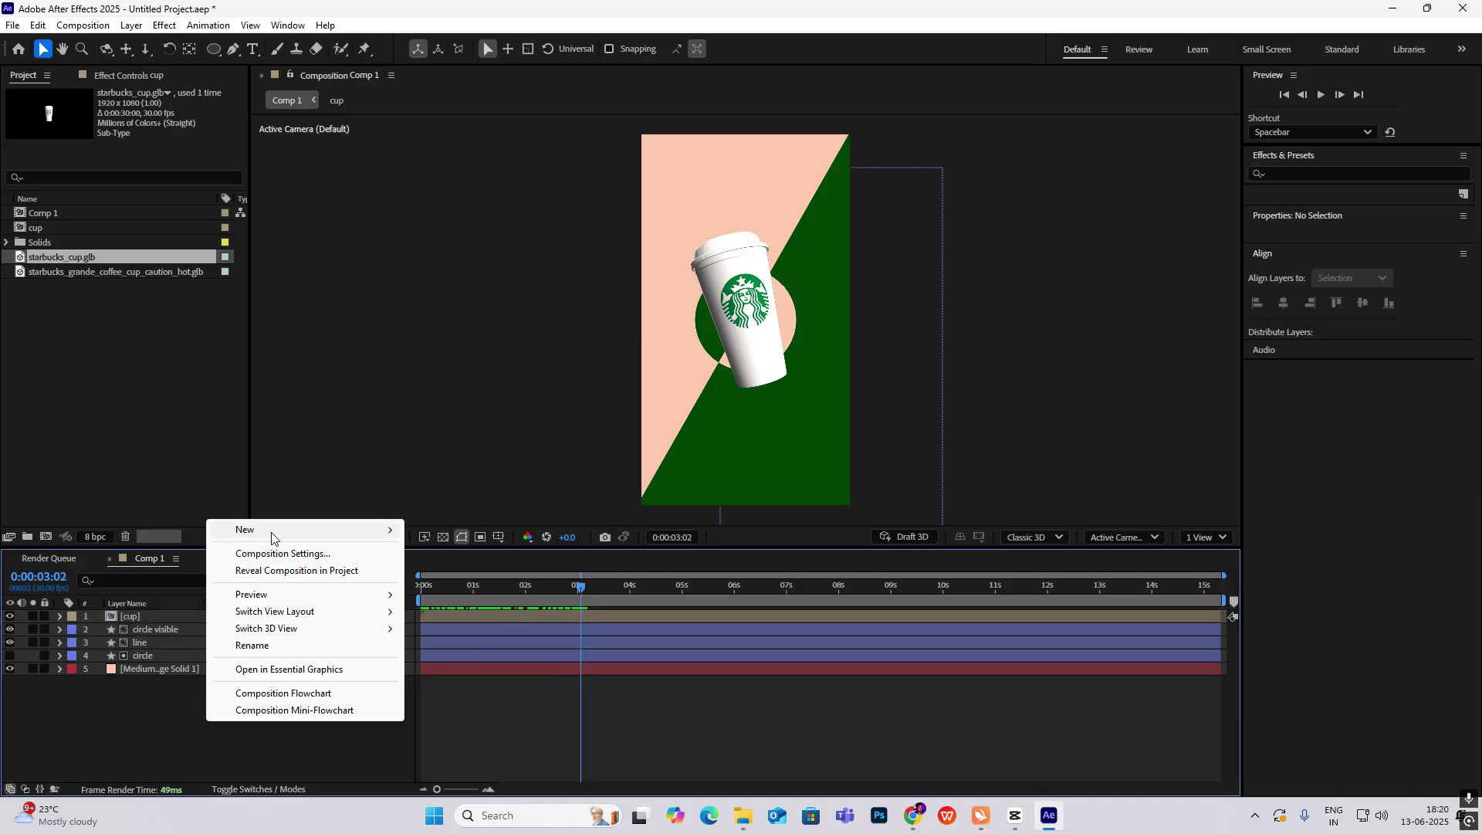
mouse_move(244, 526)
left_click(521, 599)
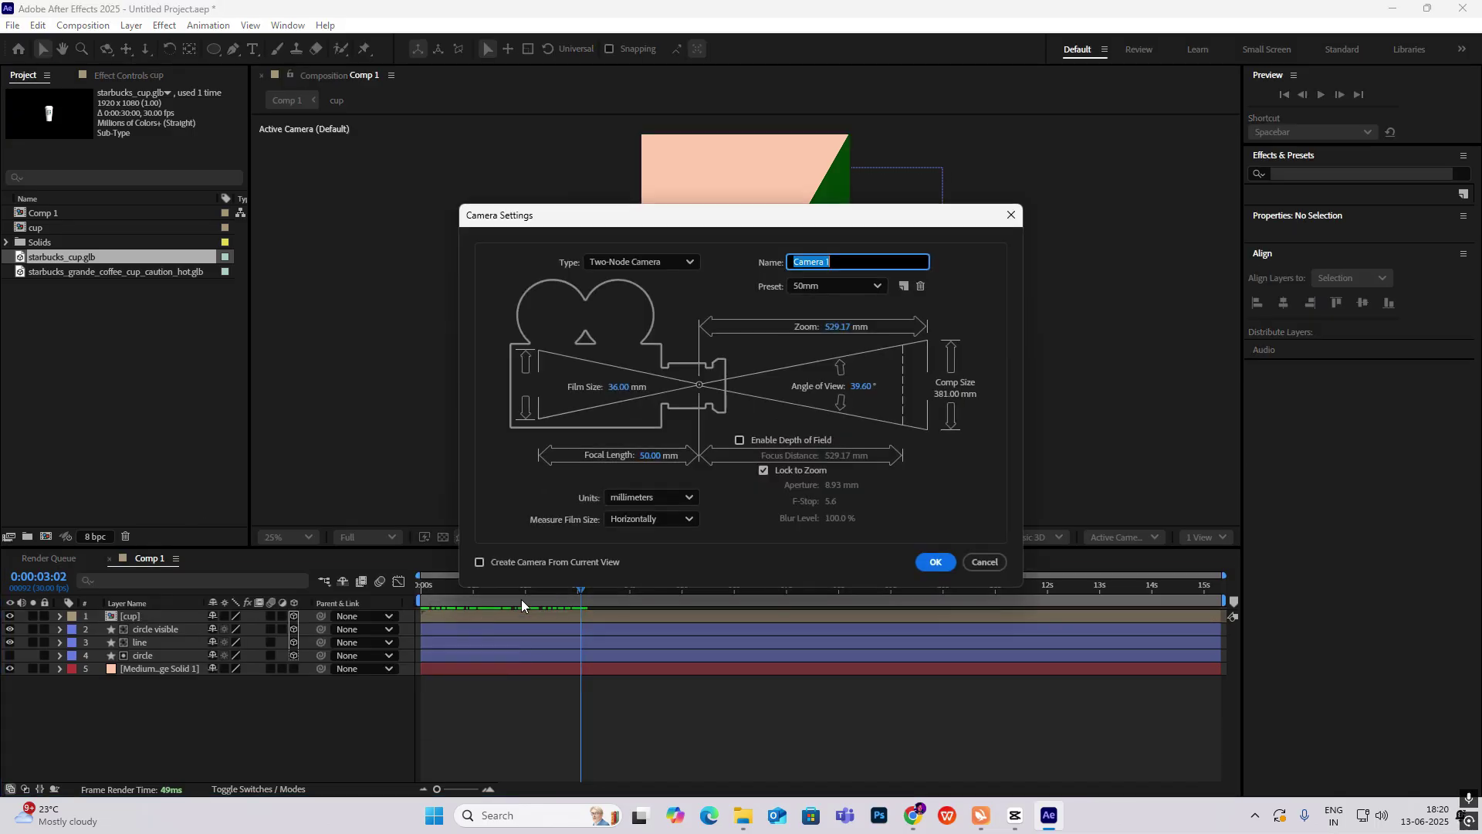
left_click(935, 562)
Add a null object, make it 3D, and parent Camera 1 to it
right_click(181, 761)
mouse_move(226, 571)
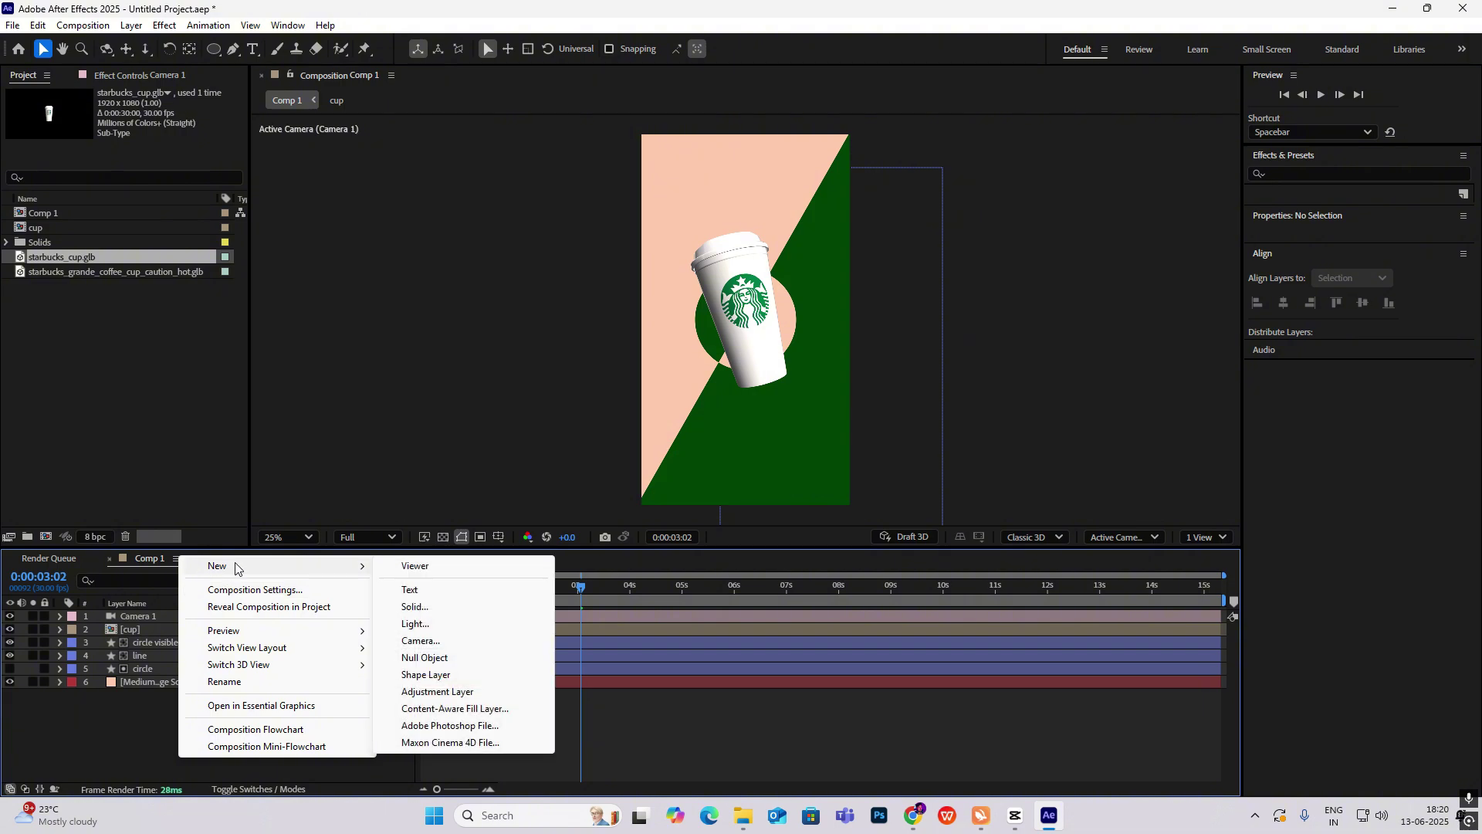
left_click(424, 656)
left_click(293, 615)
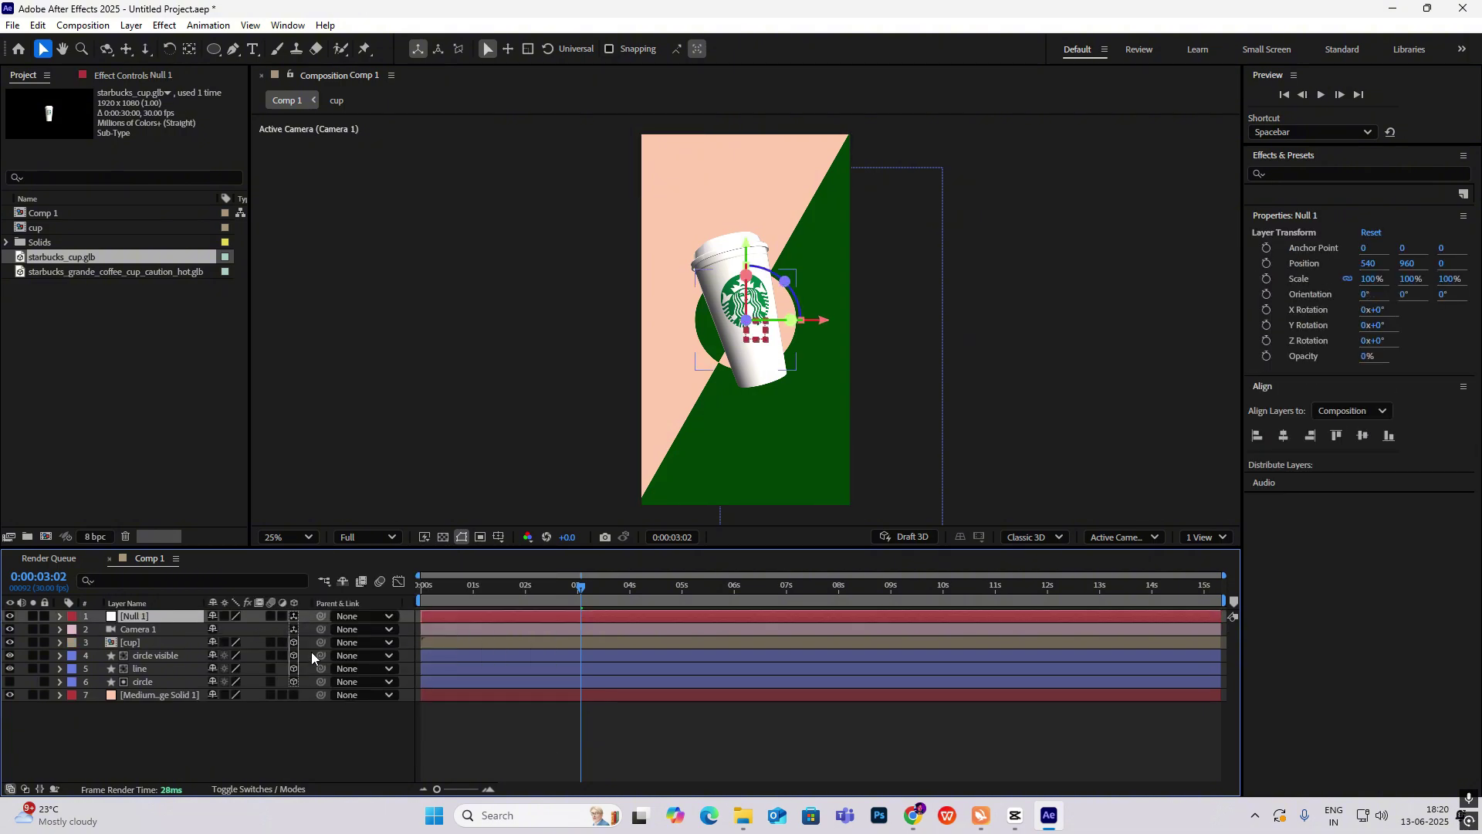
left_click_drag(321, 629, 167, 626)
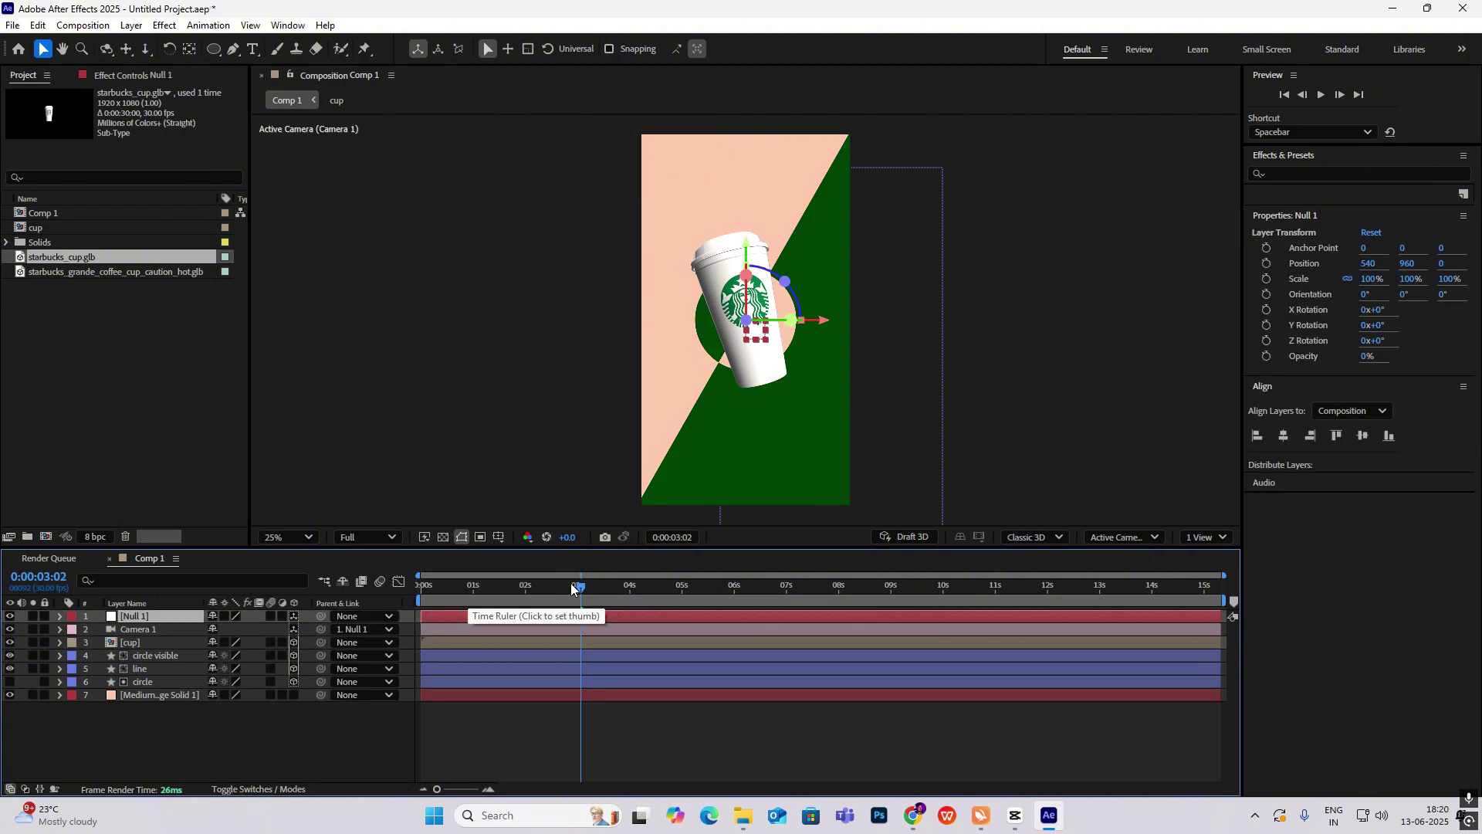
Keyframe the null's Position at 540, 960, 0 at 0 seconds and set its Z value to 172 at 0:00:01:11
left_click_drag(581, 587, 236, 631)
key("alt+shift+p")
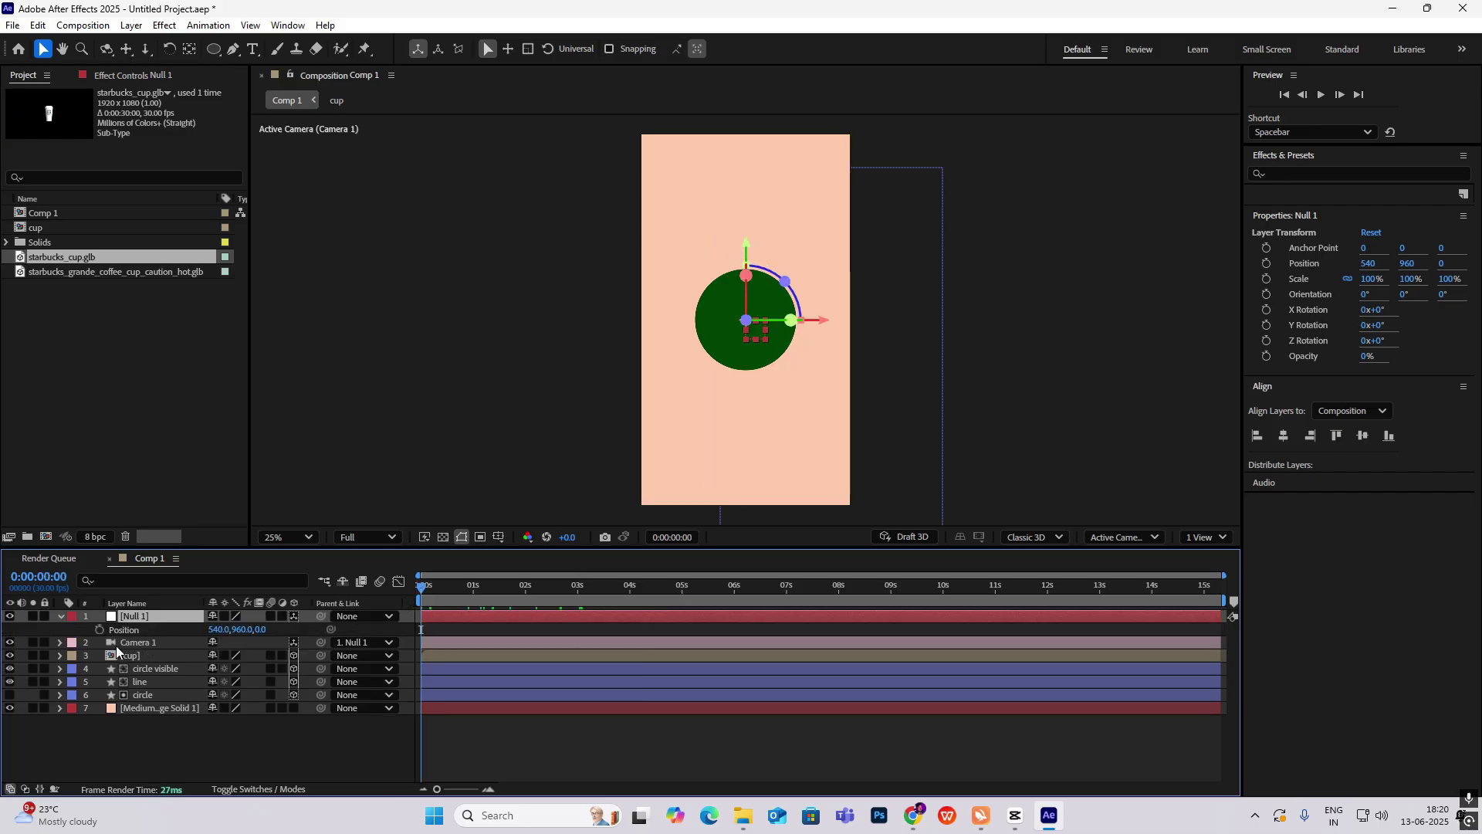
left_click(149, 629)
left_click_drag(423, 586, 494, 593)
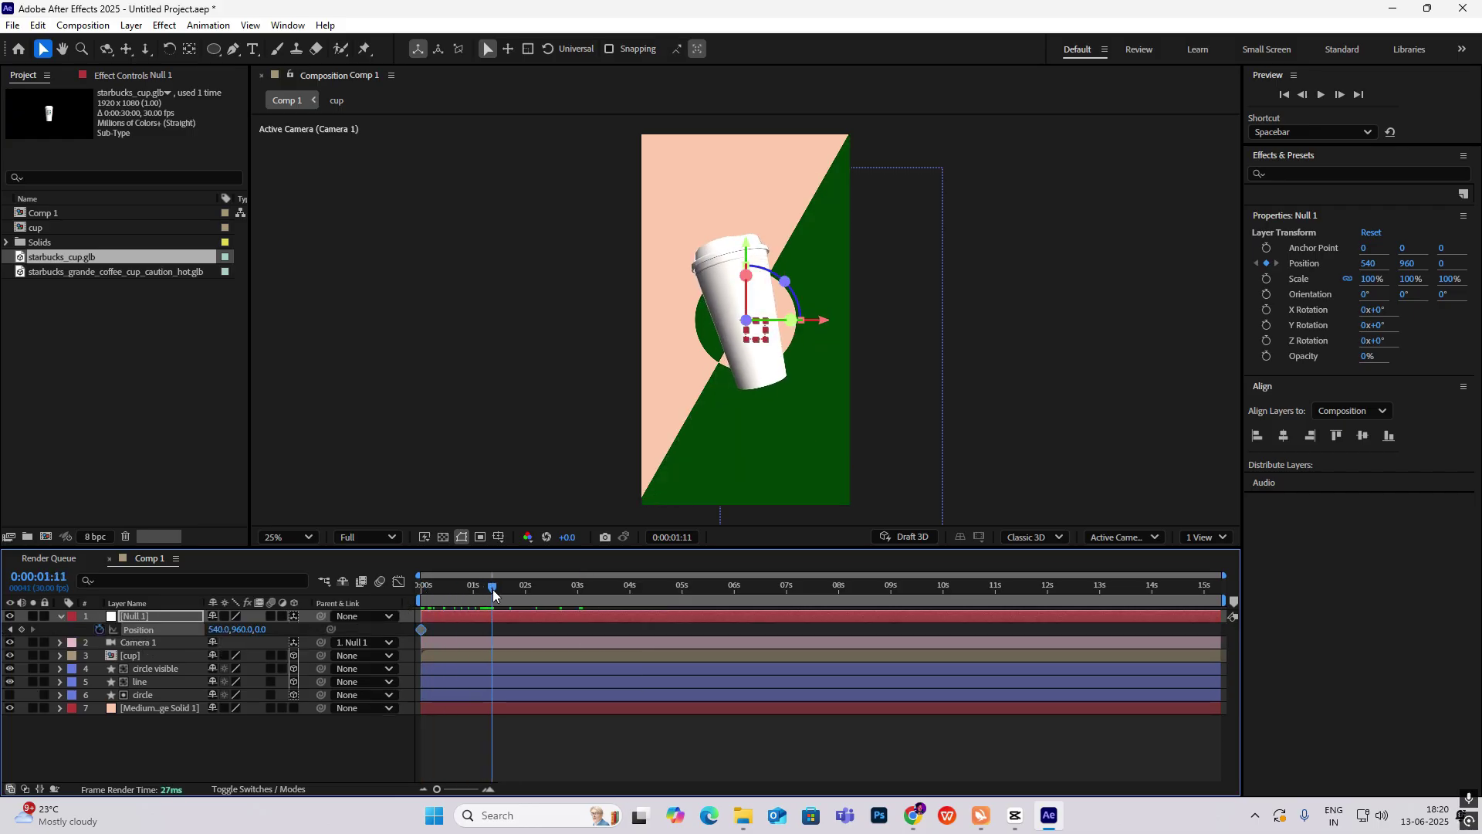
left_click(11, 631)
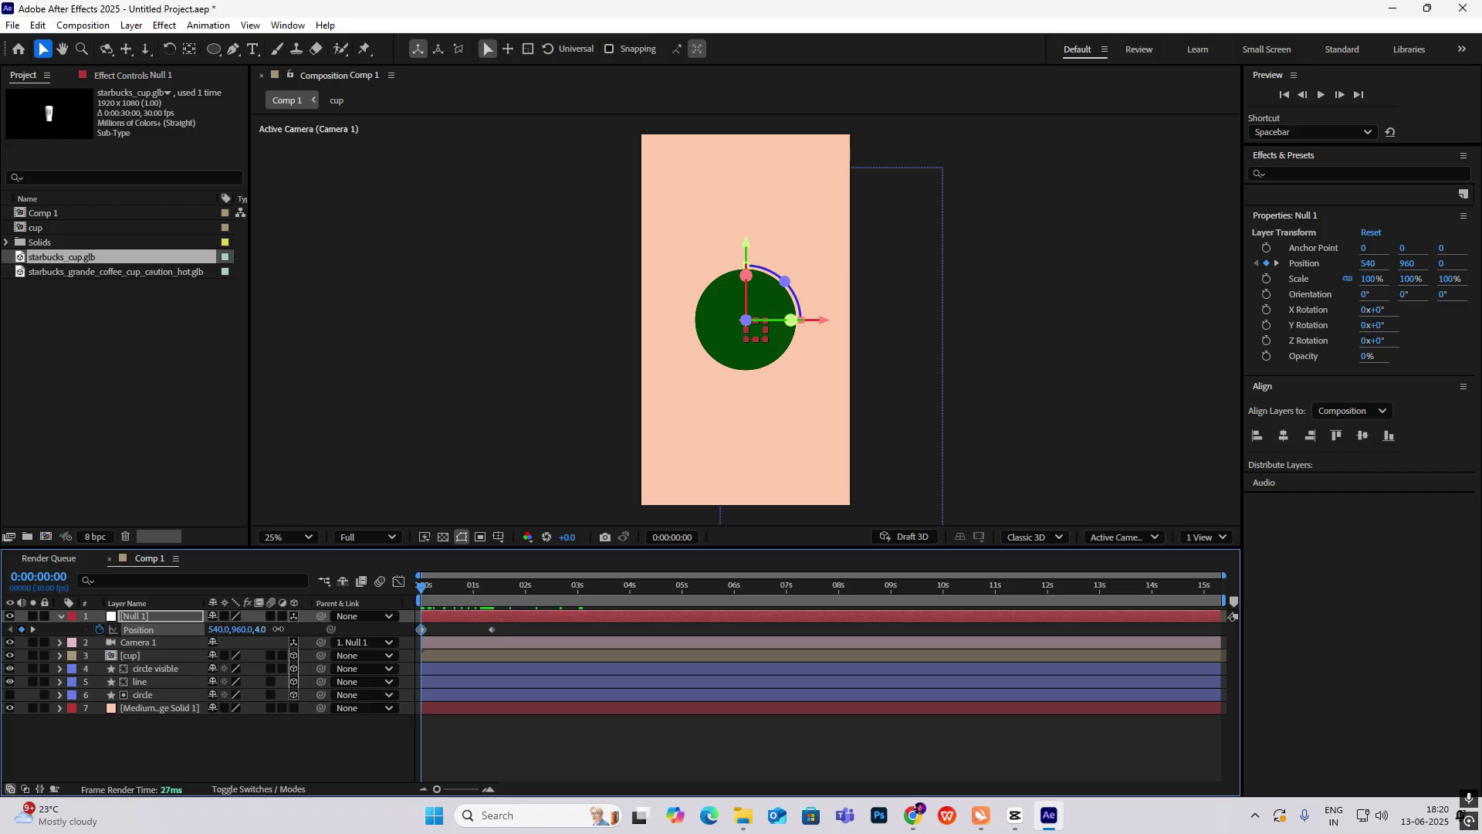
left_click(496, 604)
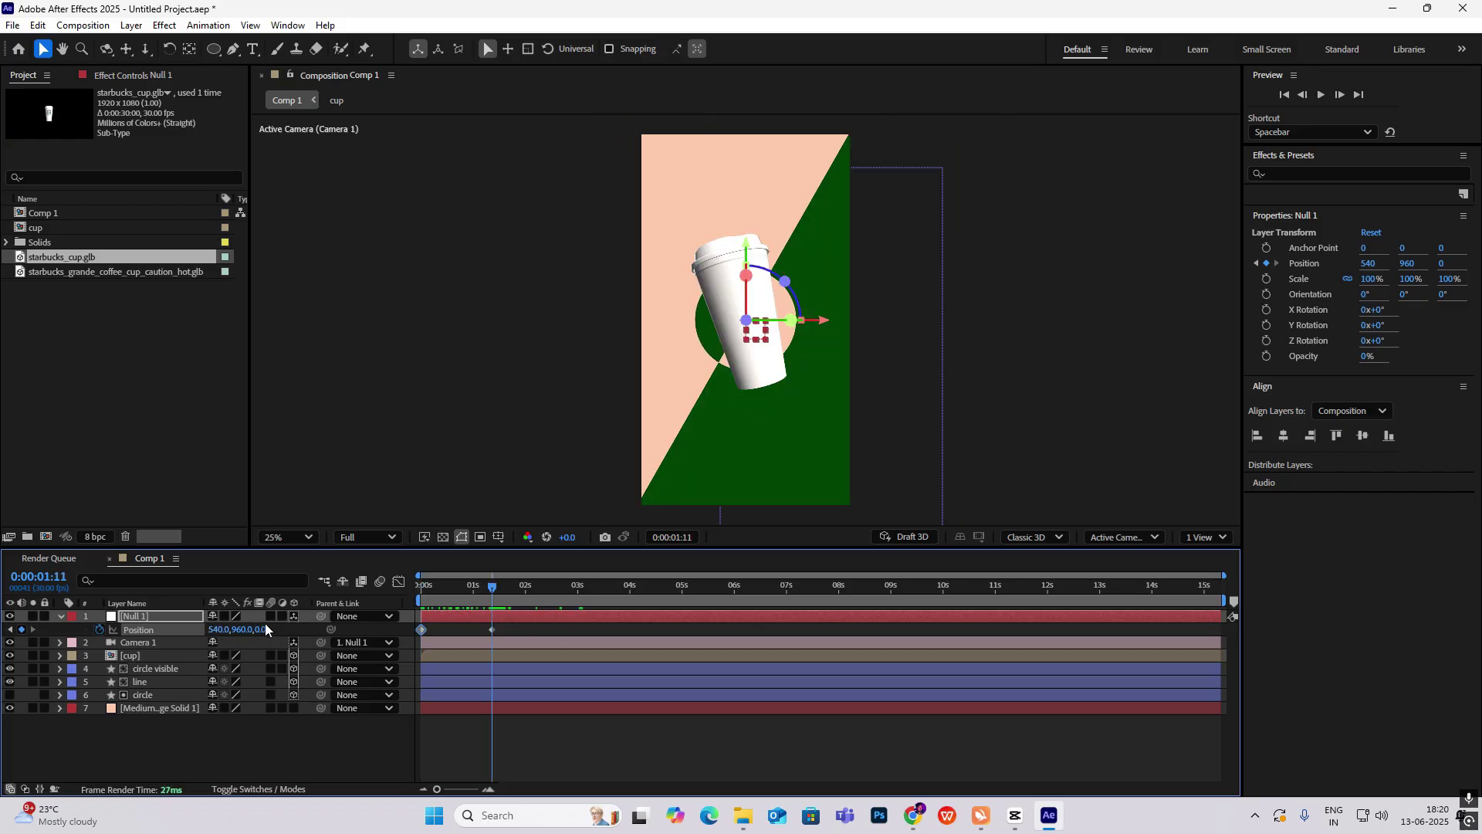
left_click_drag(267, 629, 380, 640)
Ease the null's Position keyframes, shape their speed curve to peak early, and switch to CapCut to check the reference clip
key("space")
left_click(398, 581)
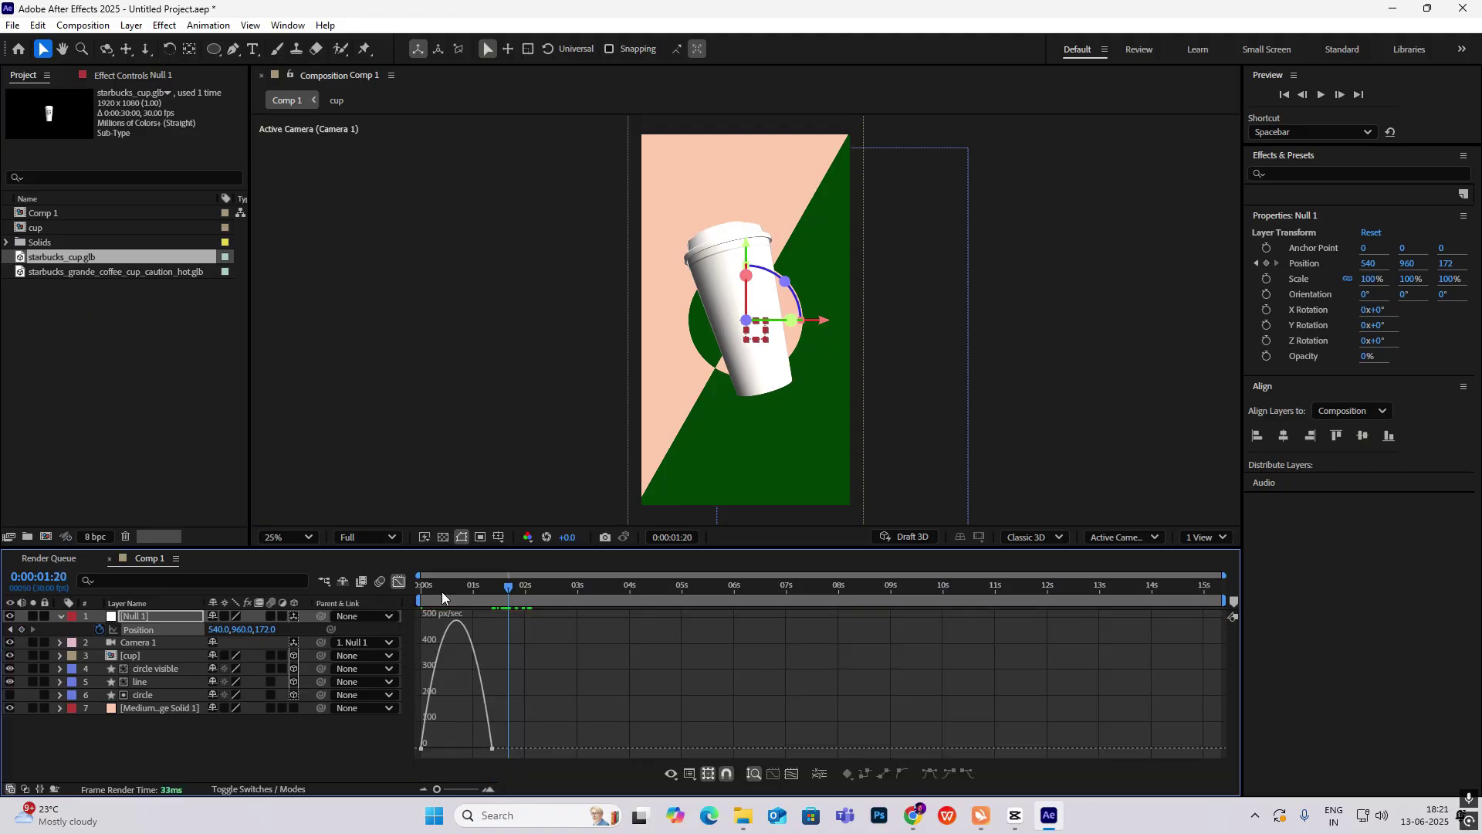
left_click_drag(480, 745, 455, 743)
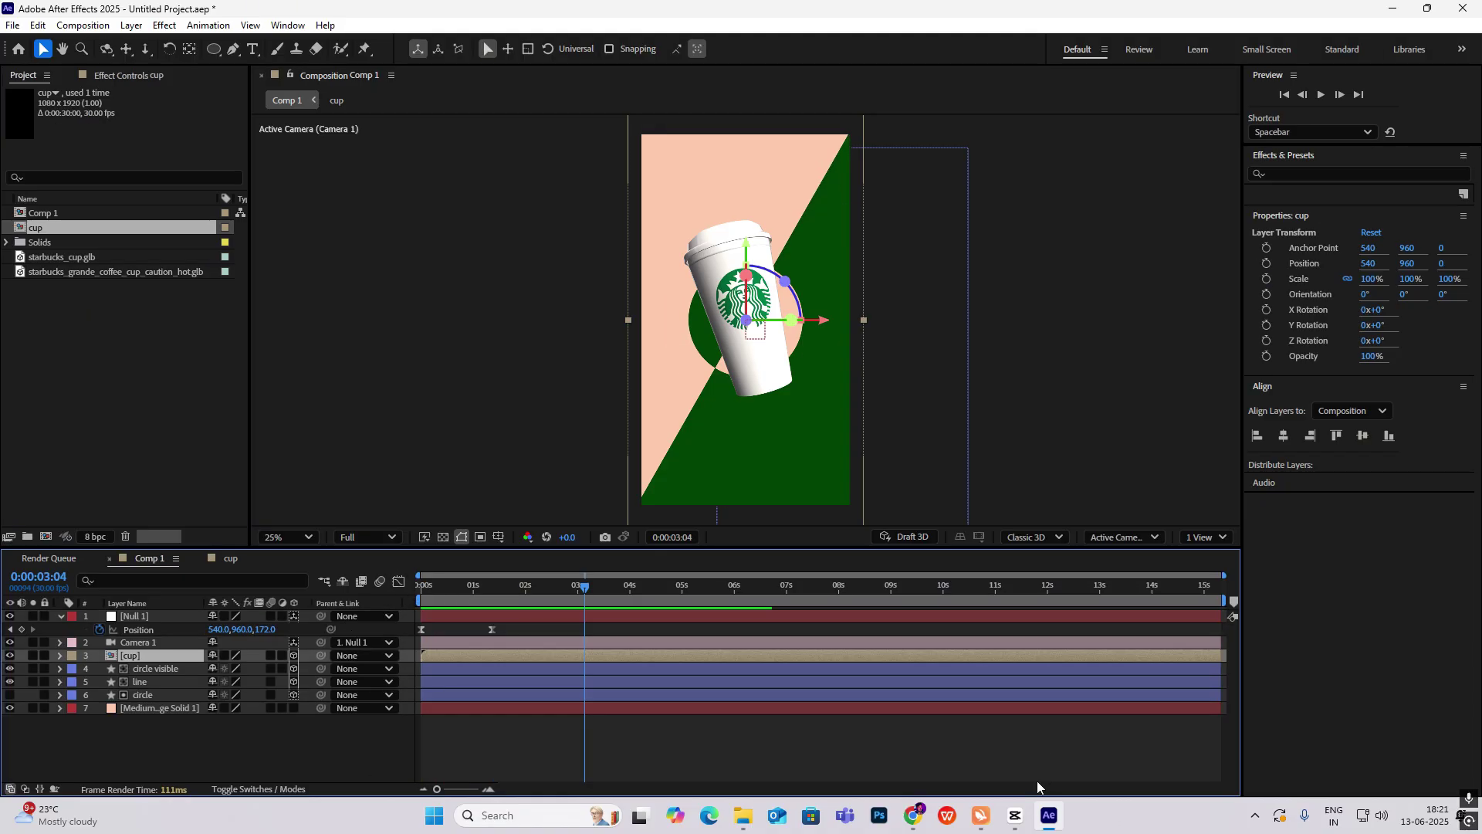
left_click(1015, 816)
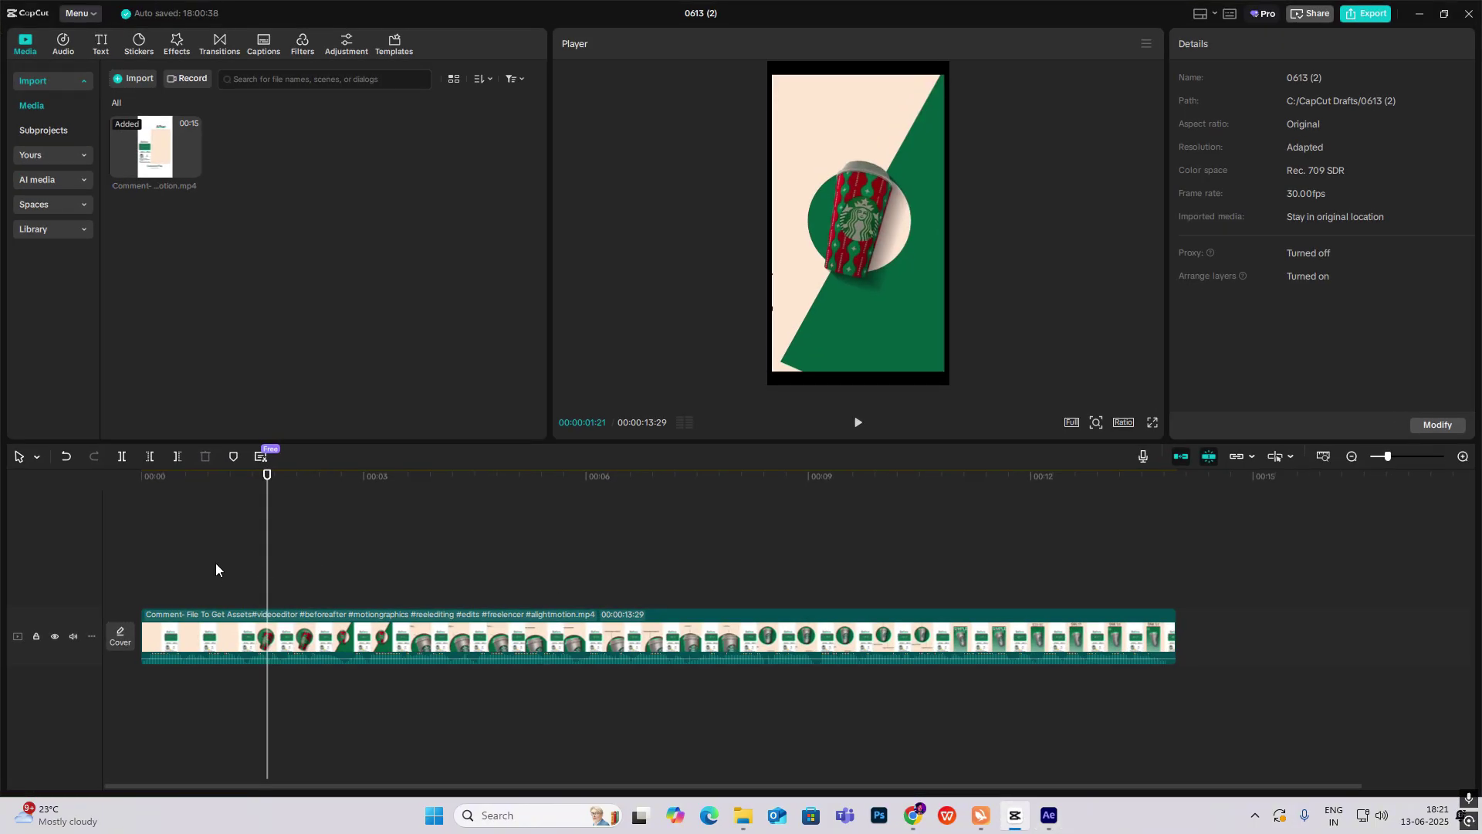
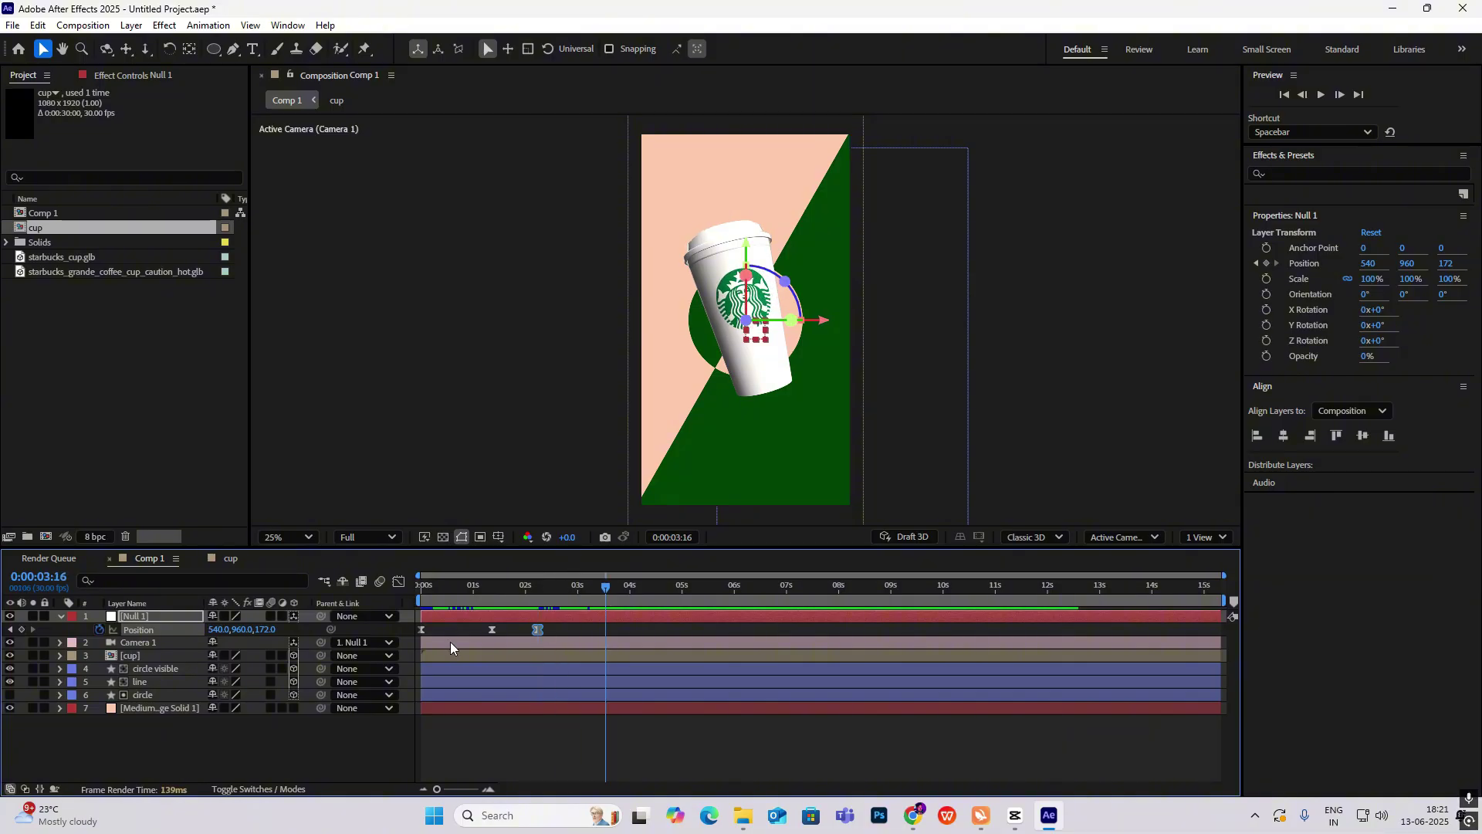
Keyframe the null's Y Position to 859 at 0:00:03:16, then refine its speed curve and shift that keyframe to about 3 seconds
key("alt+shift+p")
left_click_drag(254, 630, 610, 625)
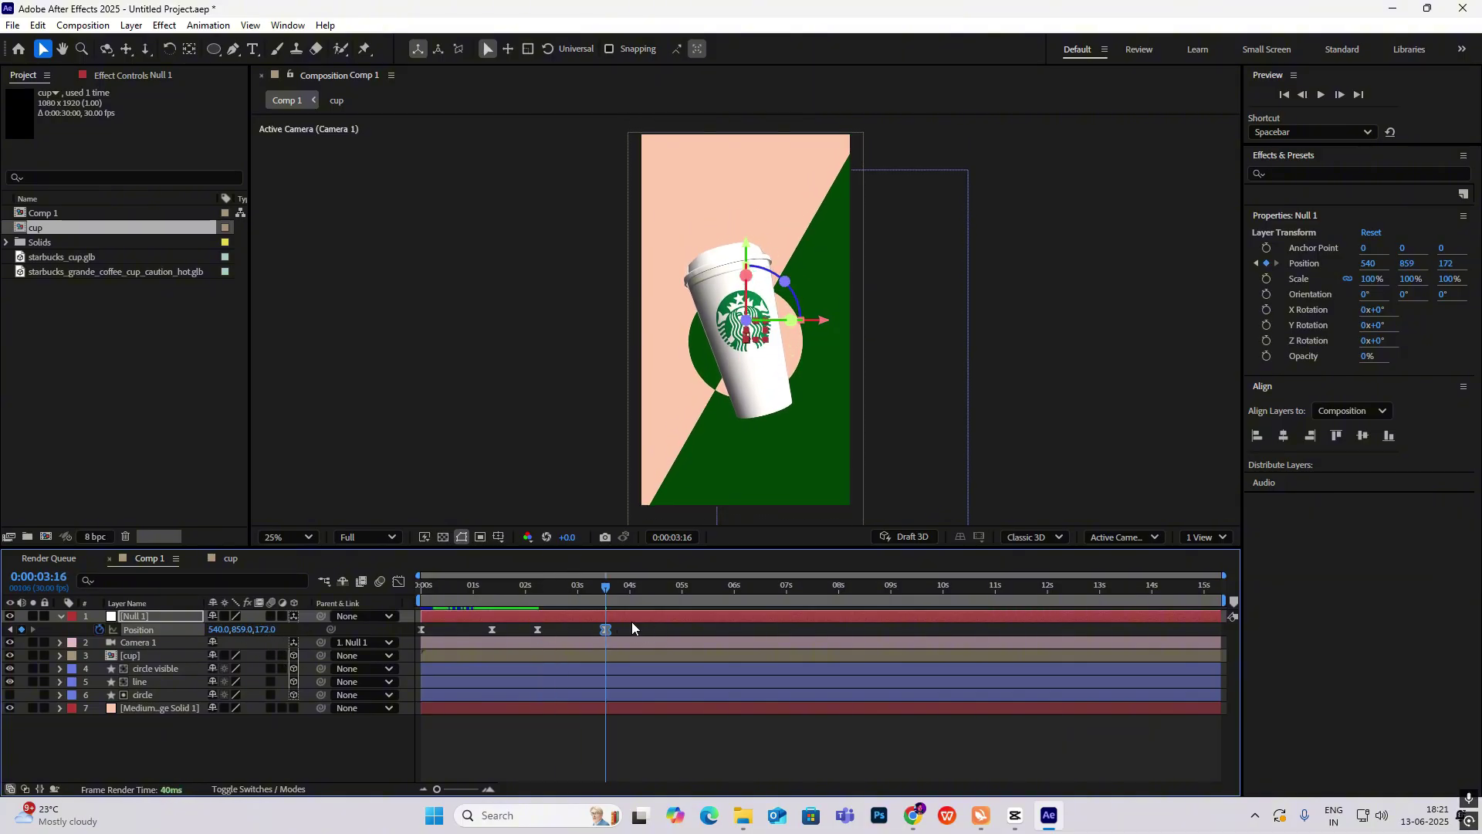
left_click(398, 582)
left_click_drag(676, 640, 580, 756)
left_click(400, 580)
Trim the Camera 1, cup, circle visible, line and circle layers to end at 0:00:02:26 and preview the composition
left_click(571, 600)
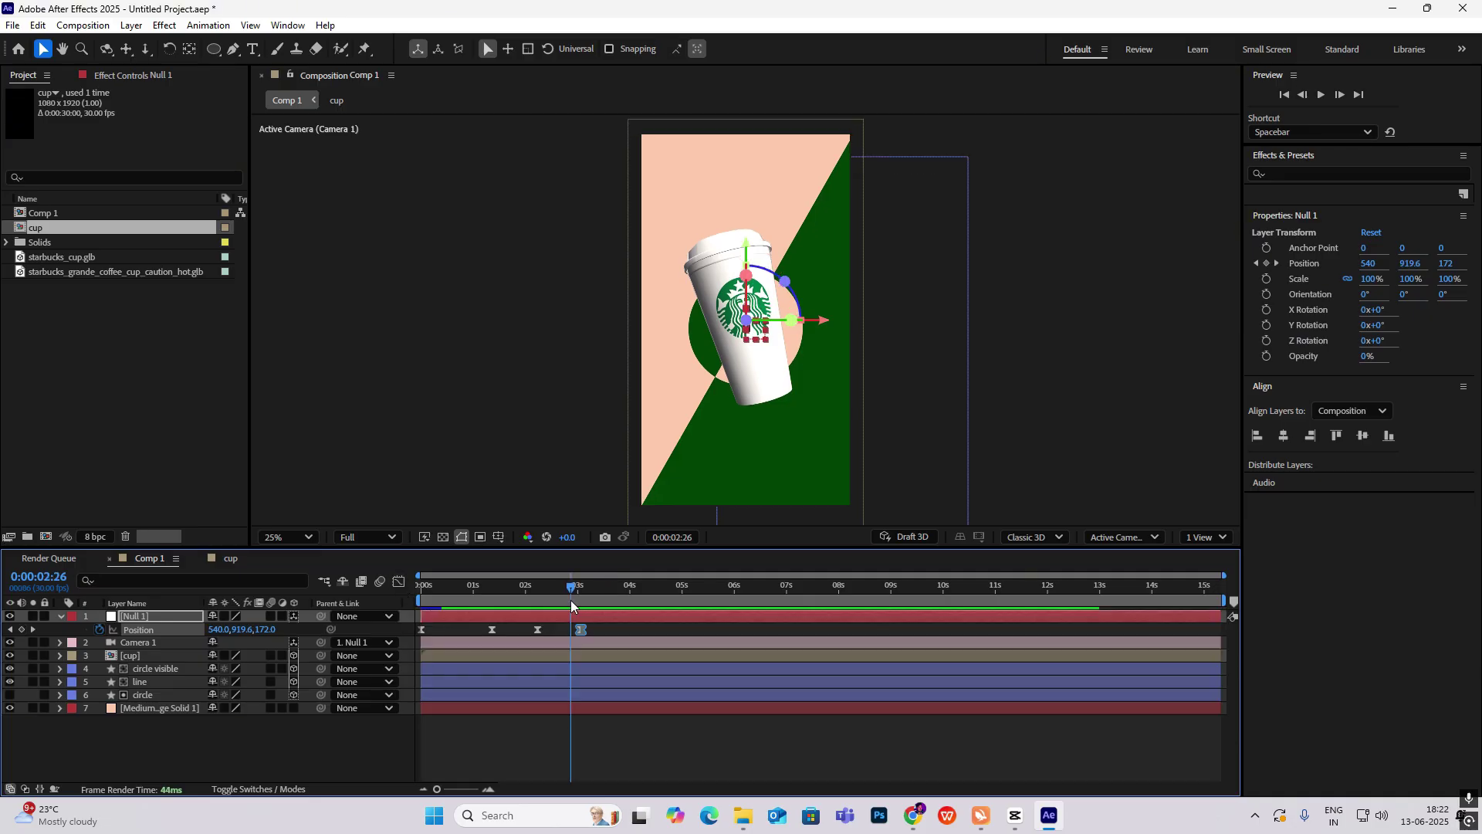
left_click(61, 616)
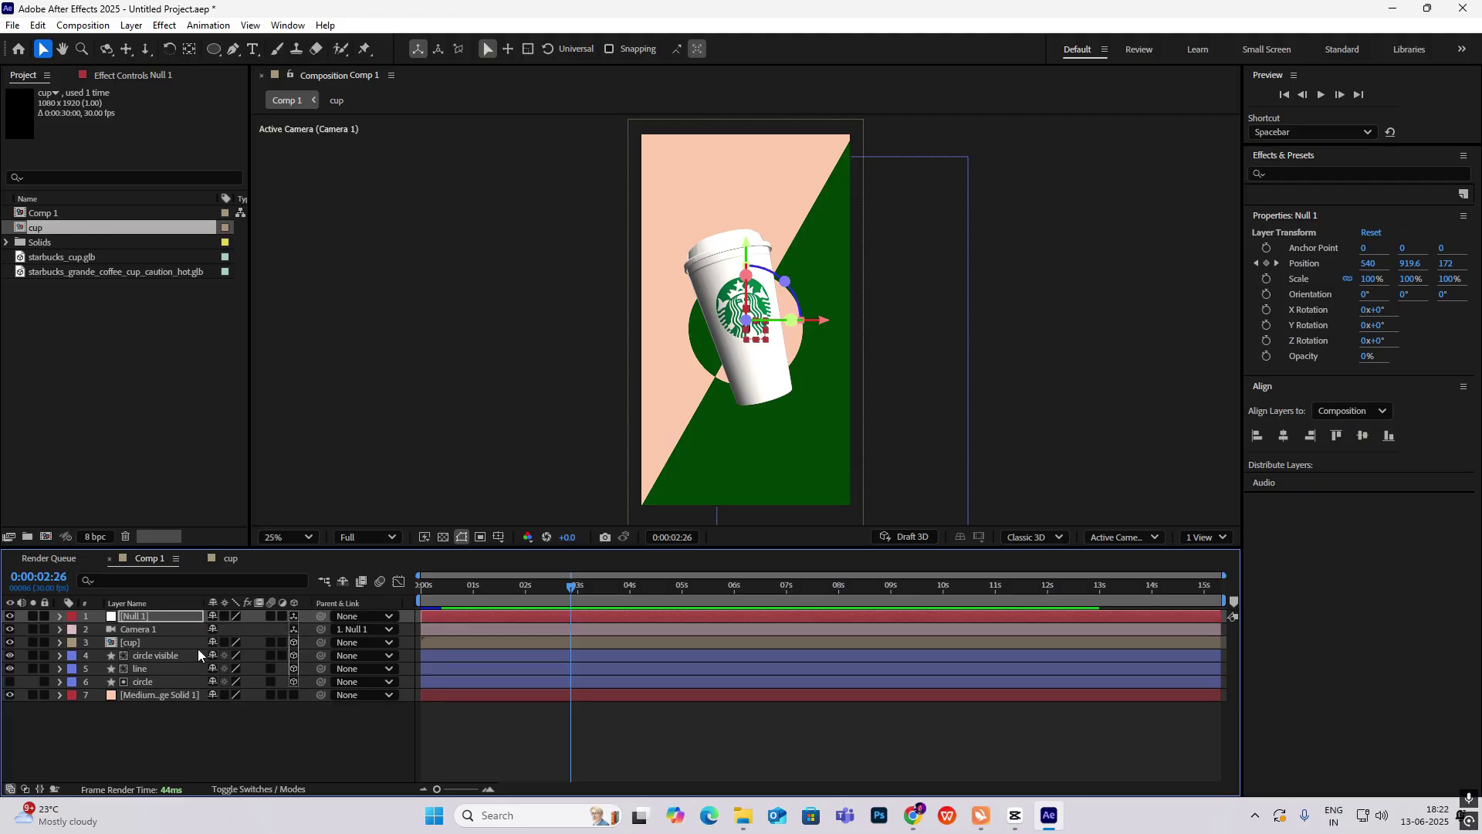
left_click(600, 627)
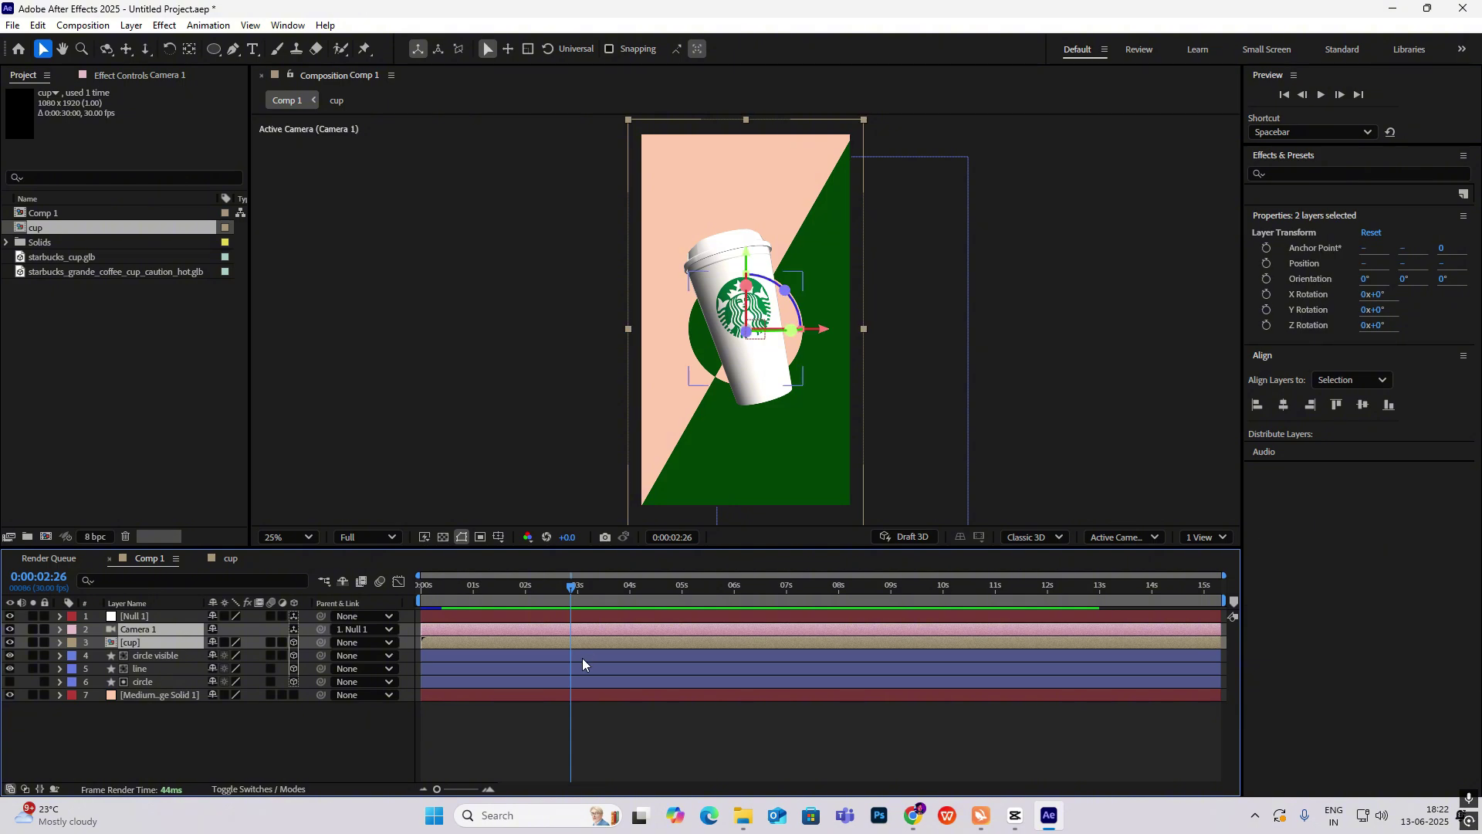
left_click(582, 657, "ctrl")
left_click(582, 670, "ctrl")
left_click(582, 682, "ctrl")
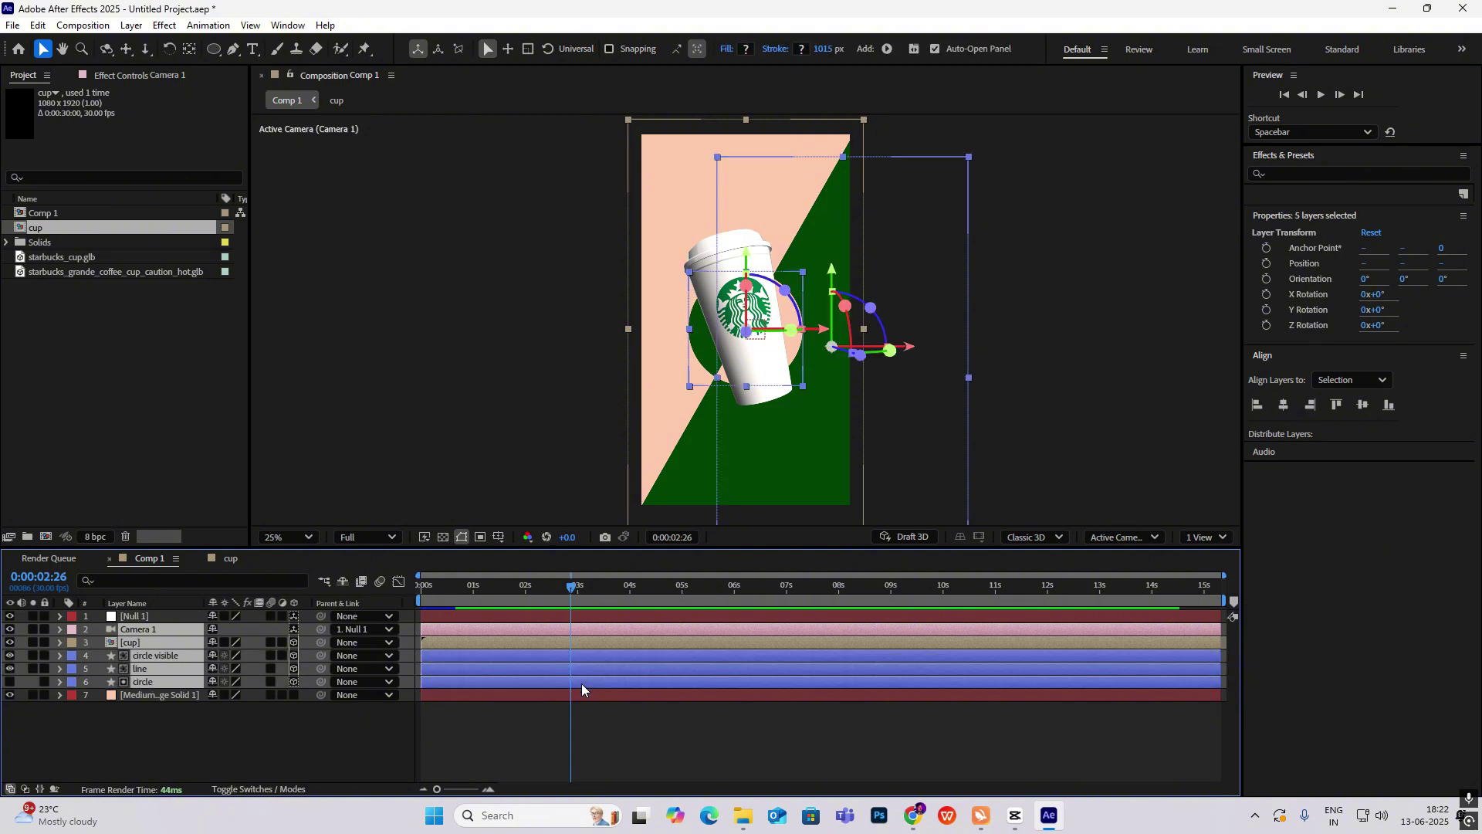
key("alt+bracketright")
key("Home")
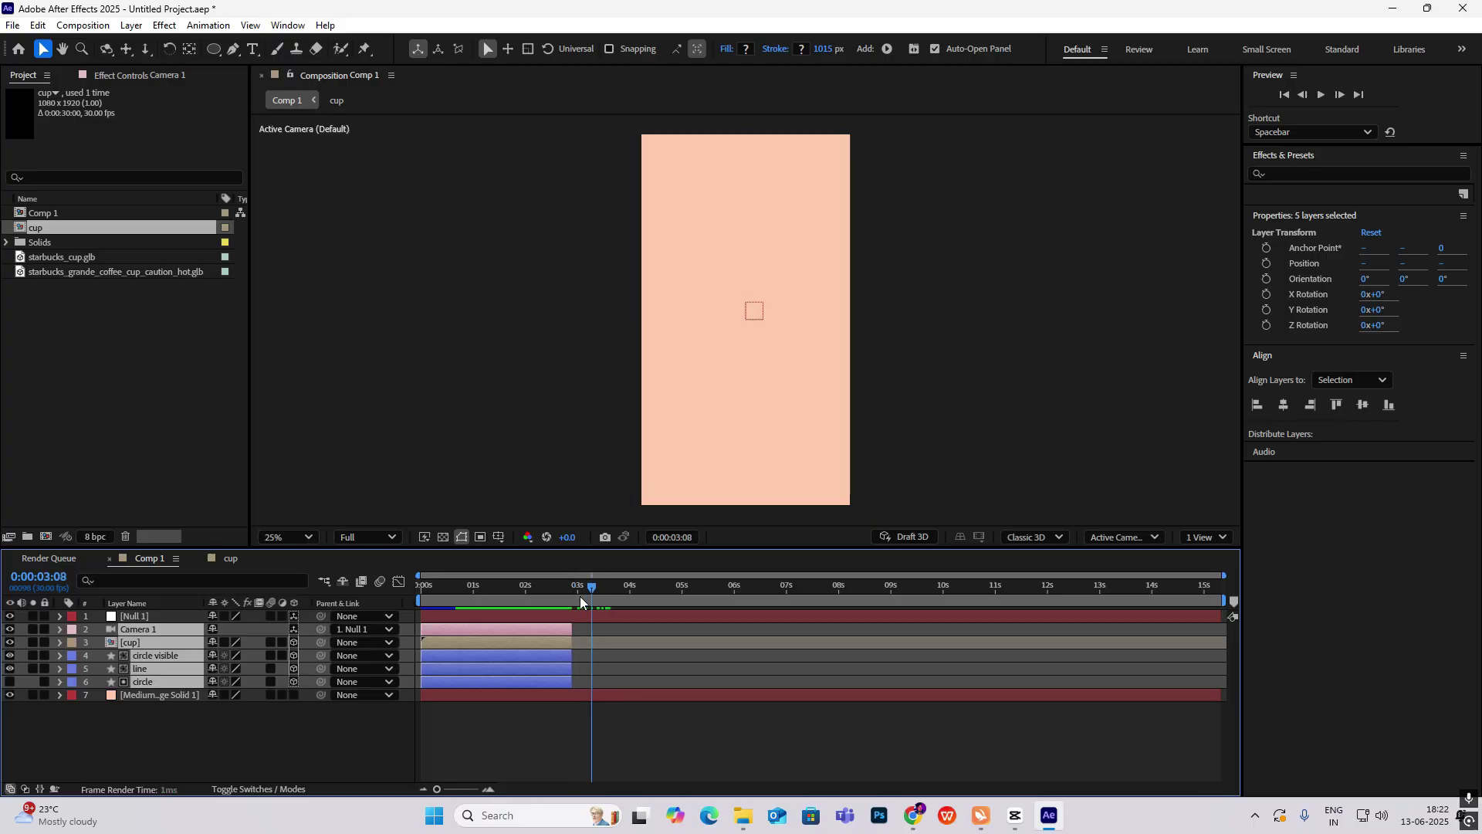
key("space")
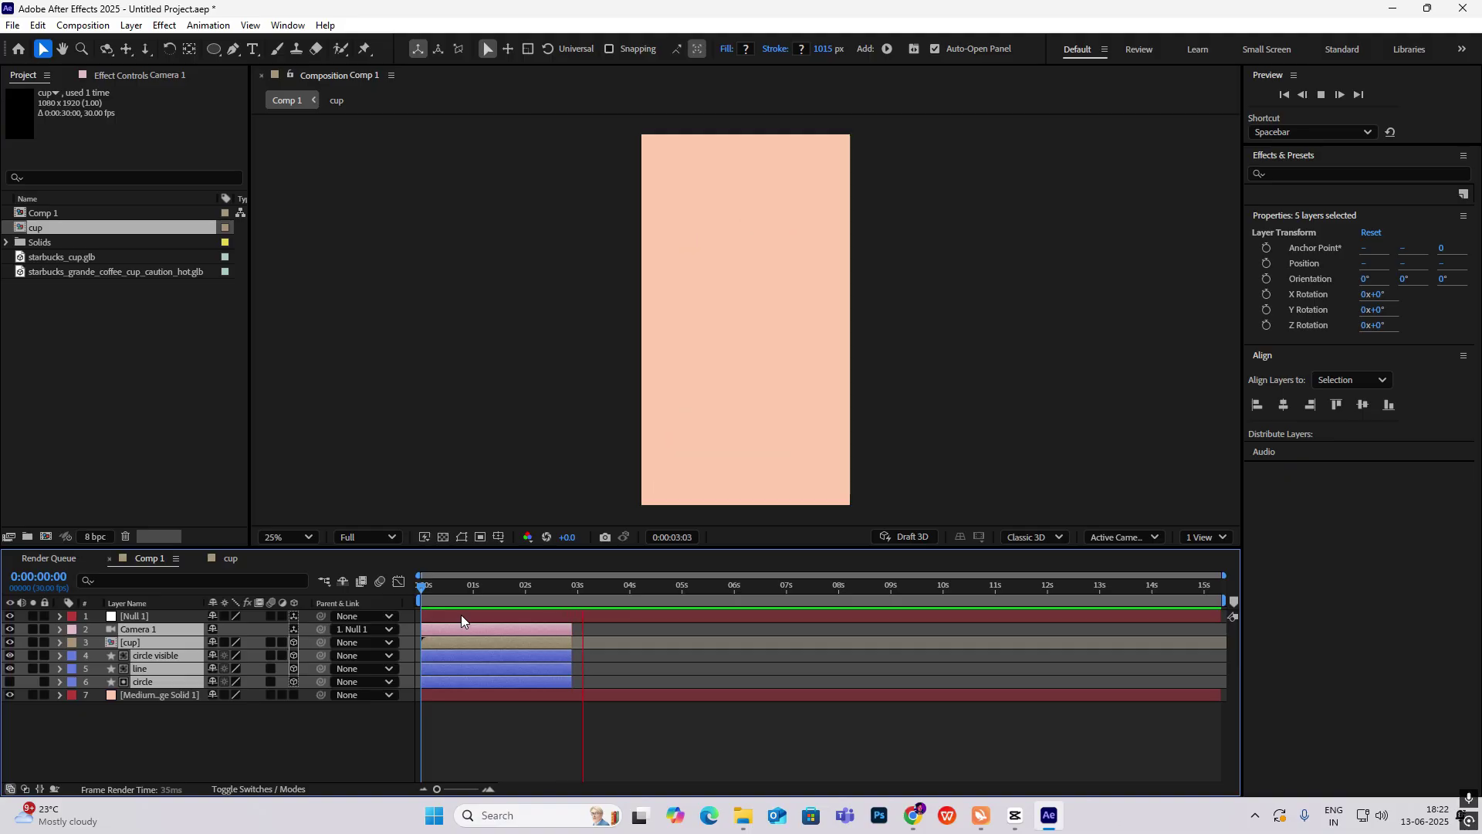
Compare the second cup's rotation scene with the reference clip in CapCut around 00:00:08:14, then return to After Effects
key("alt+Tab")
left_click_drag(416, 569, 786, 583)
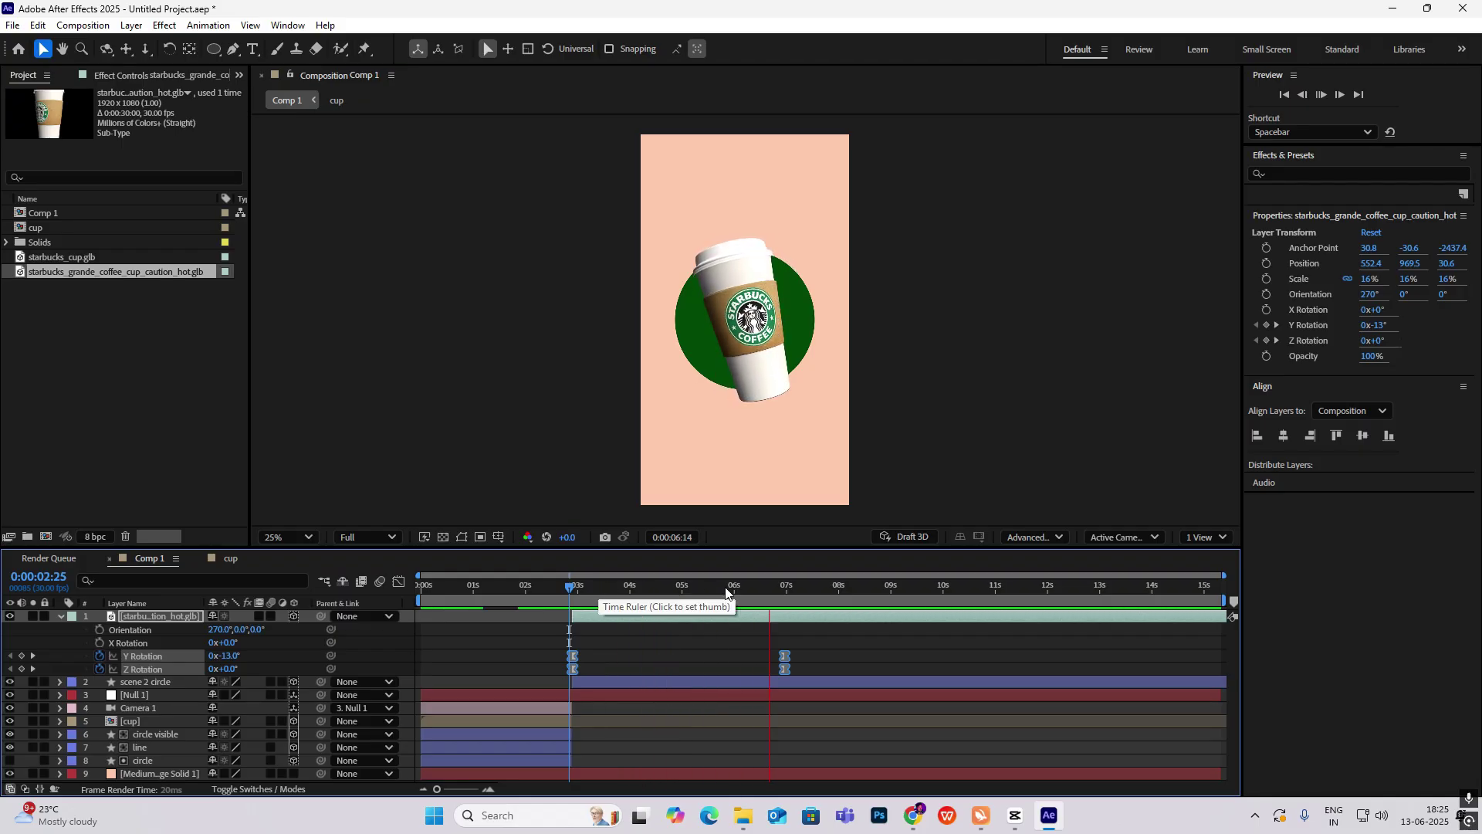
key("space")
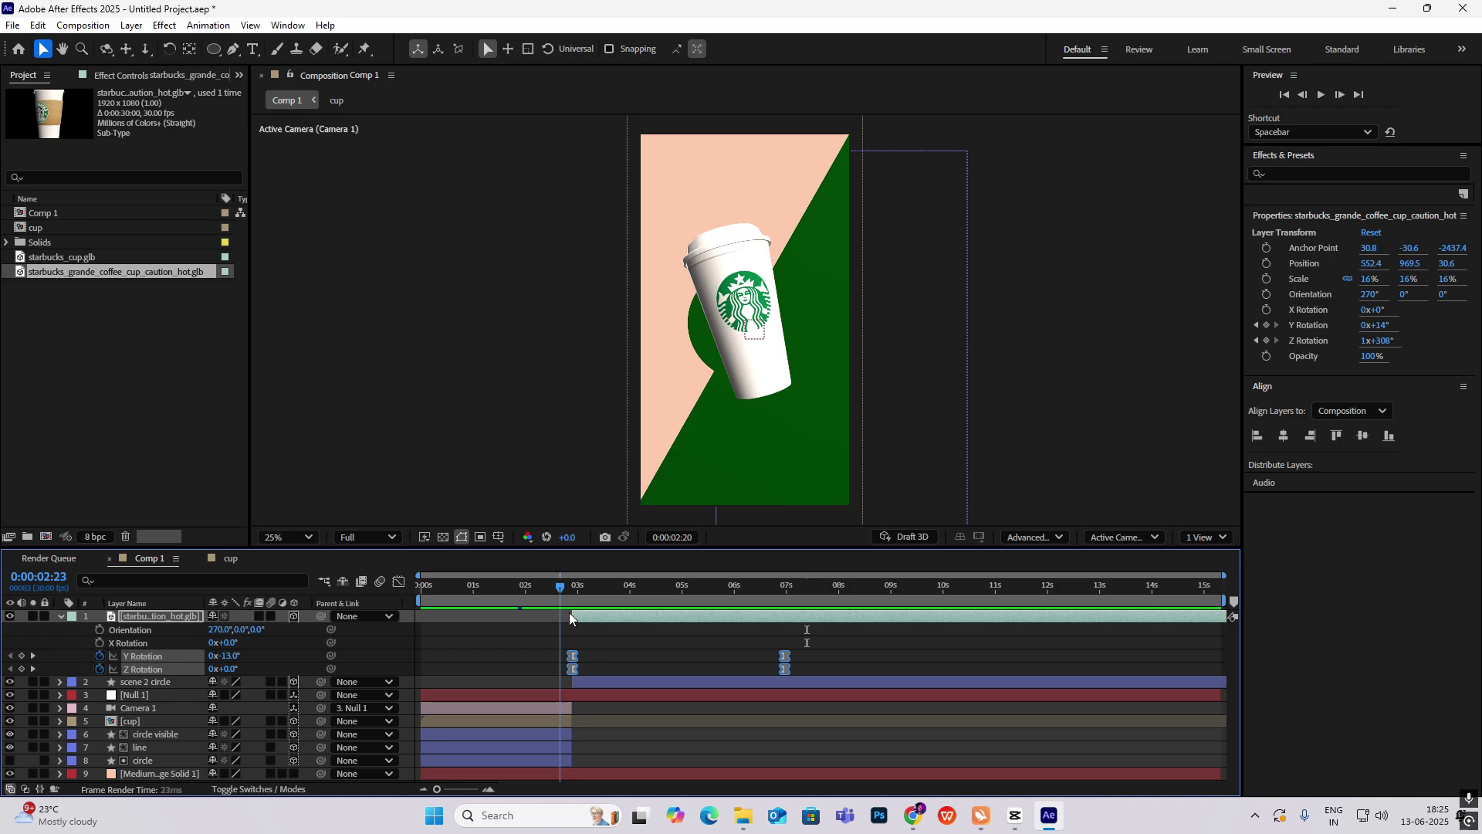
left_click_drag(569, 613, 822, 683)
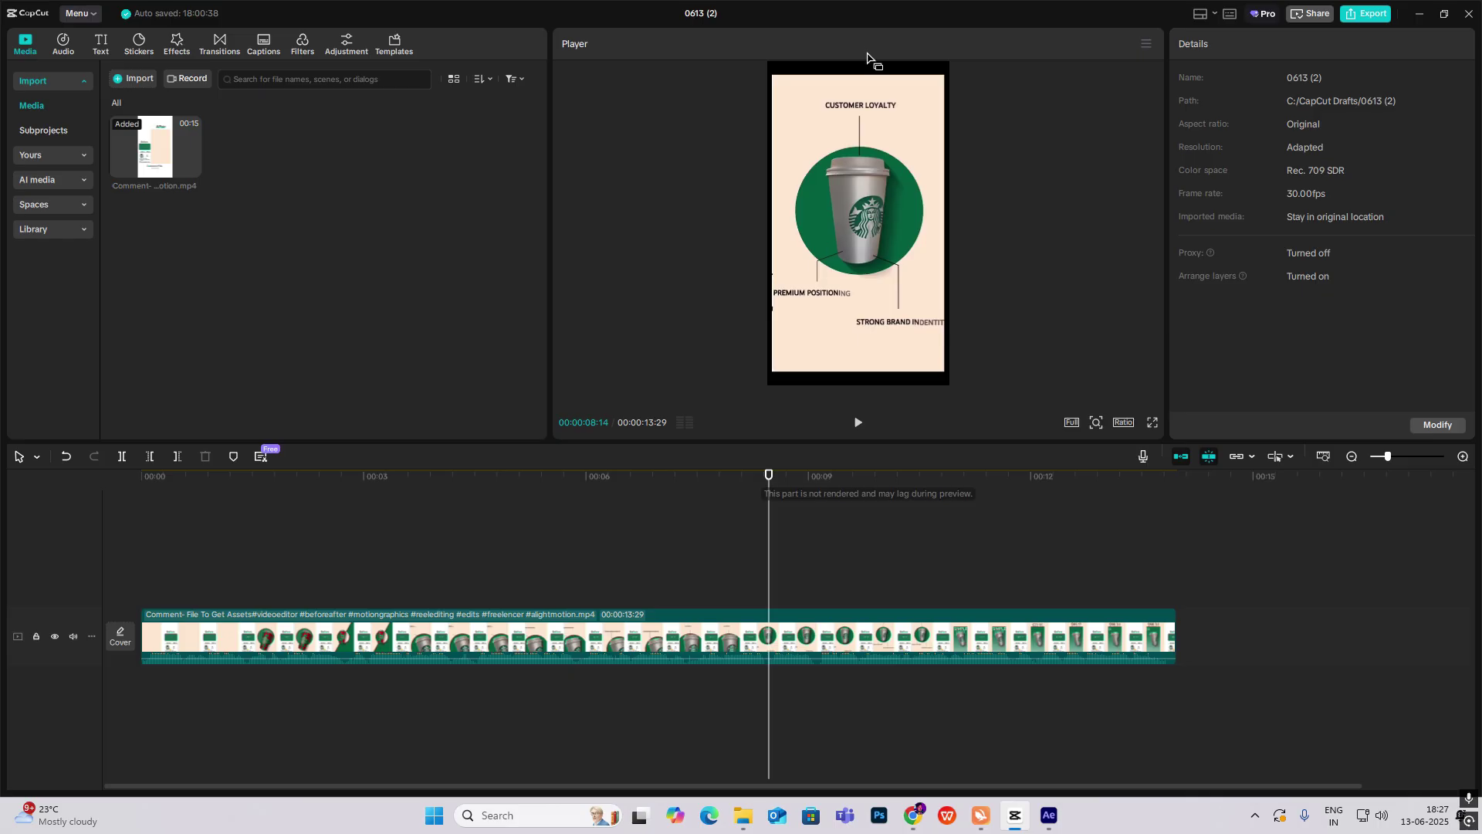
left_click(1018, 817)
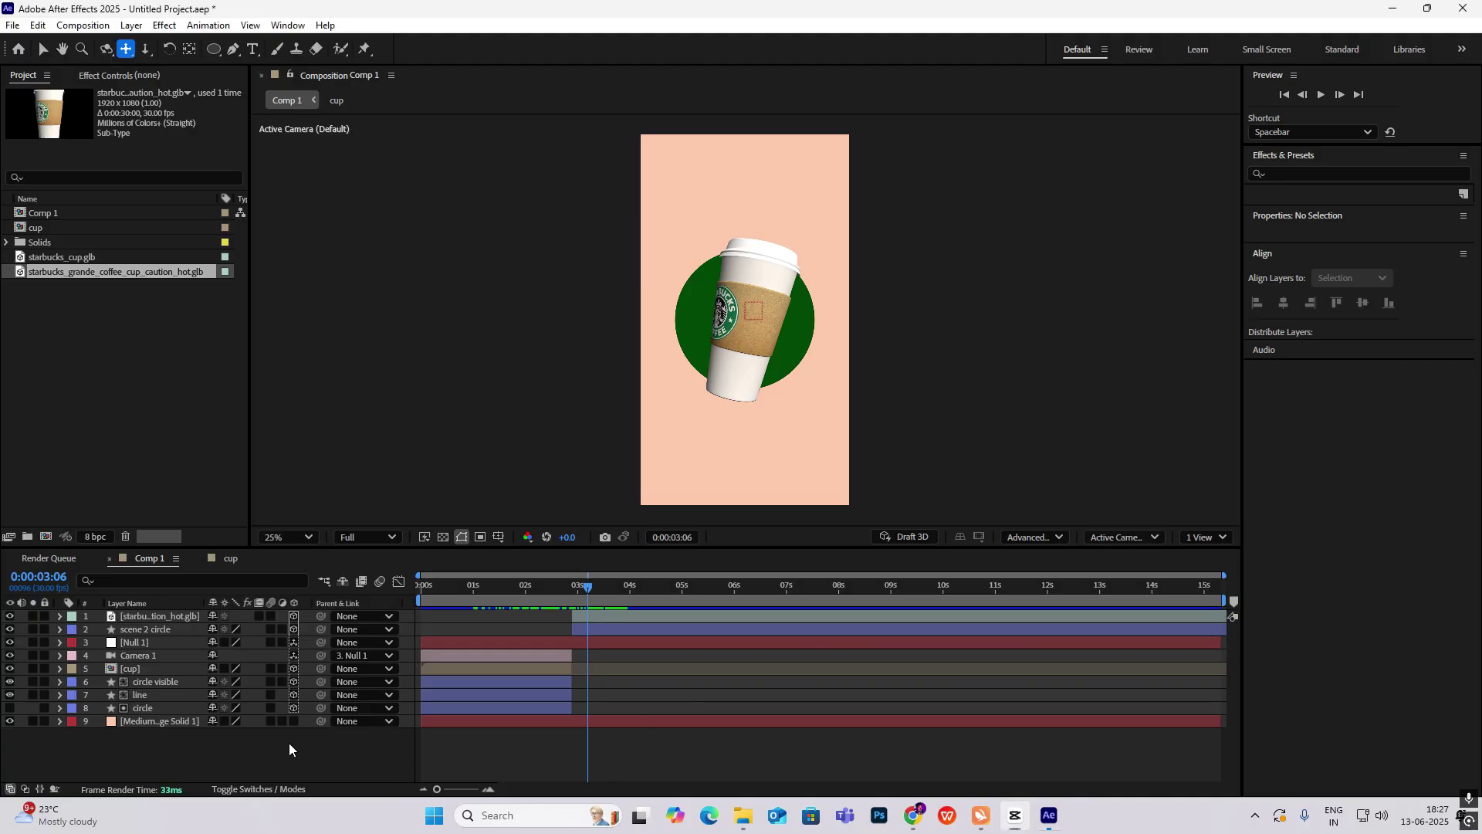
Choose the Pen tool and set its stroke to black (000000) with a width of 4 px
left_click(234, 49)
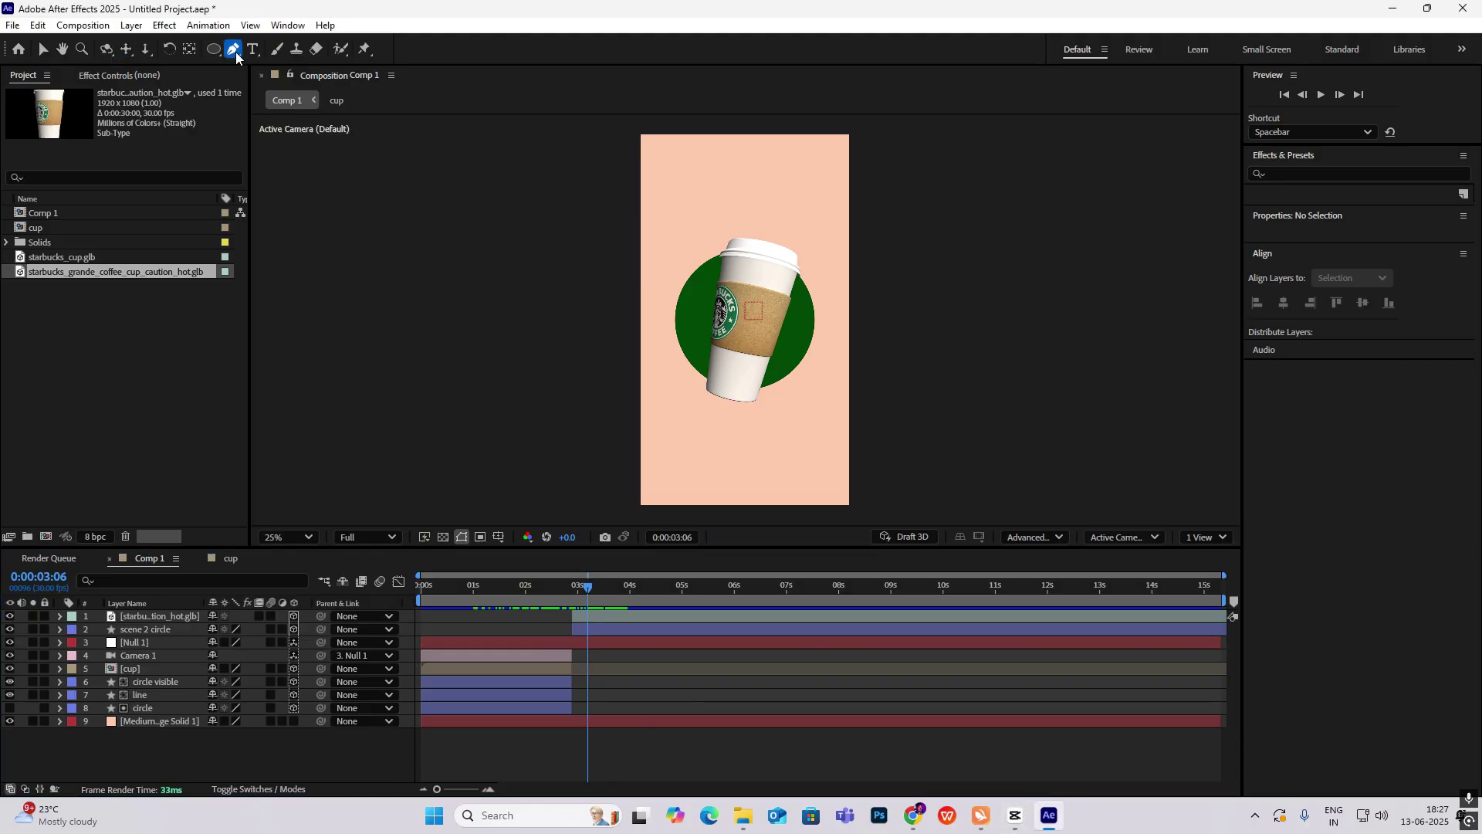
left_click(543, 49)
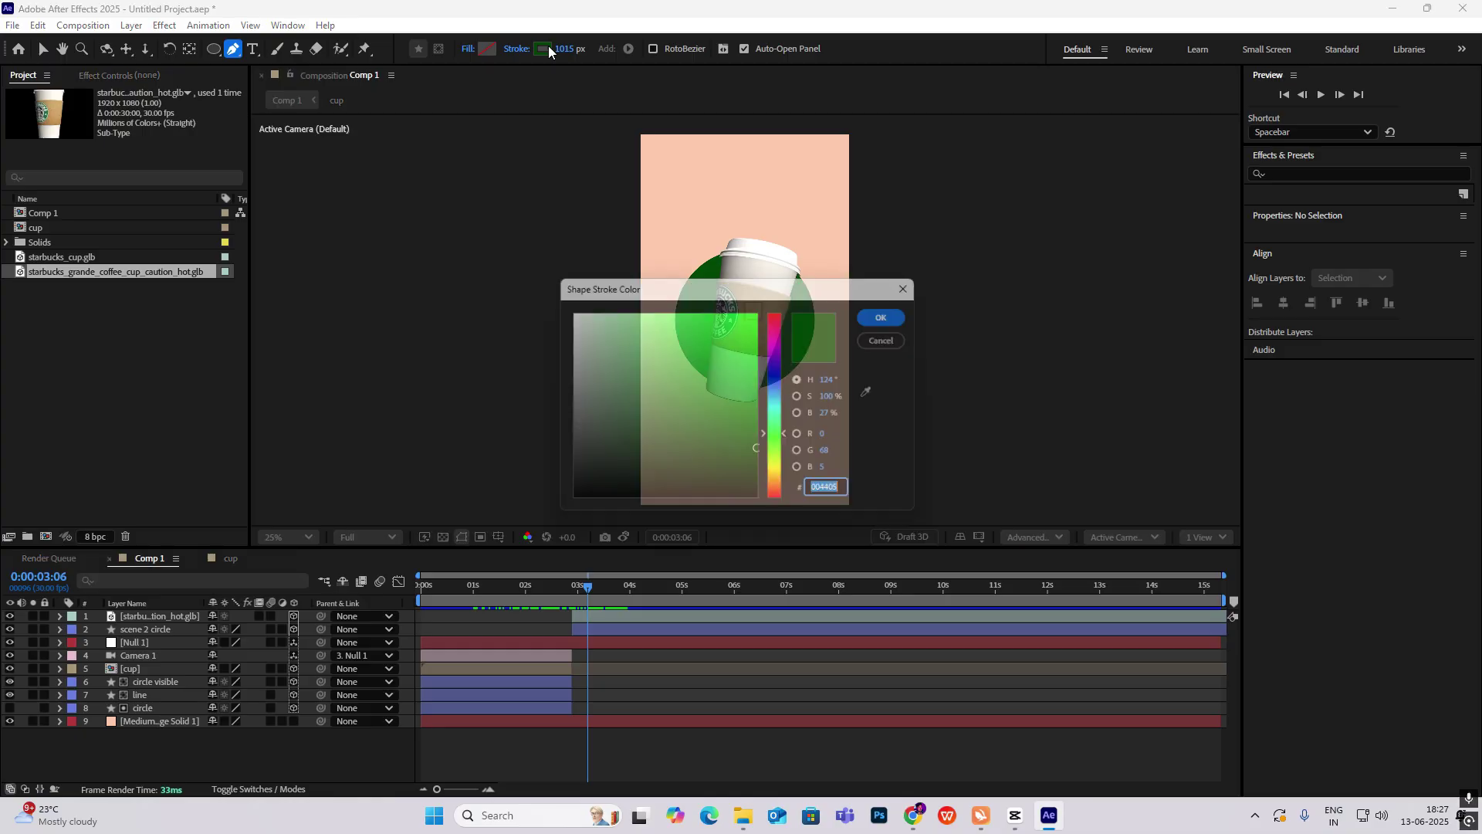
left_click(895, 313)
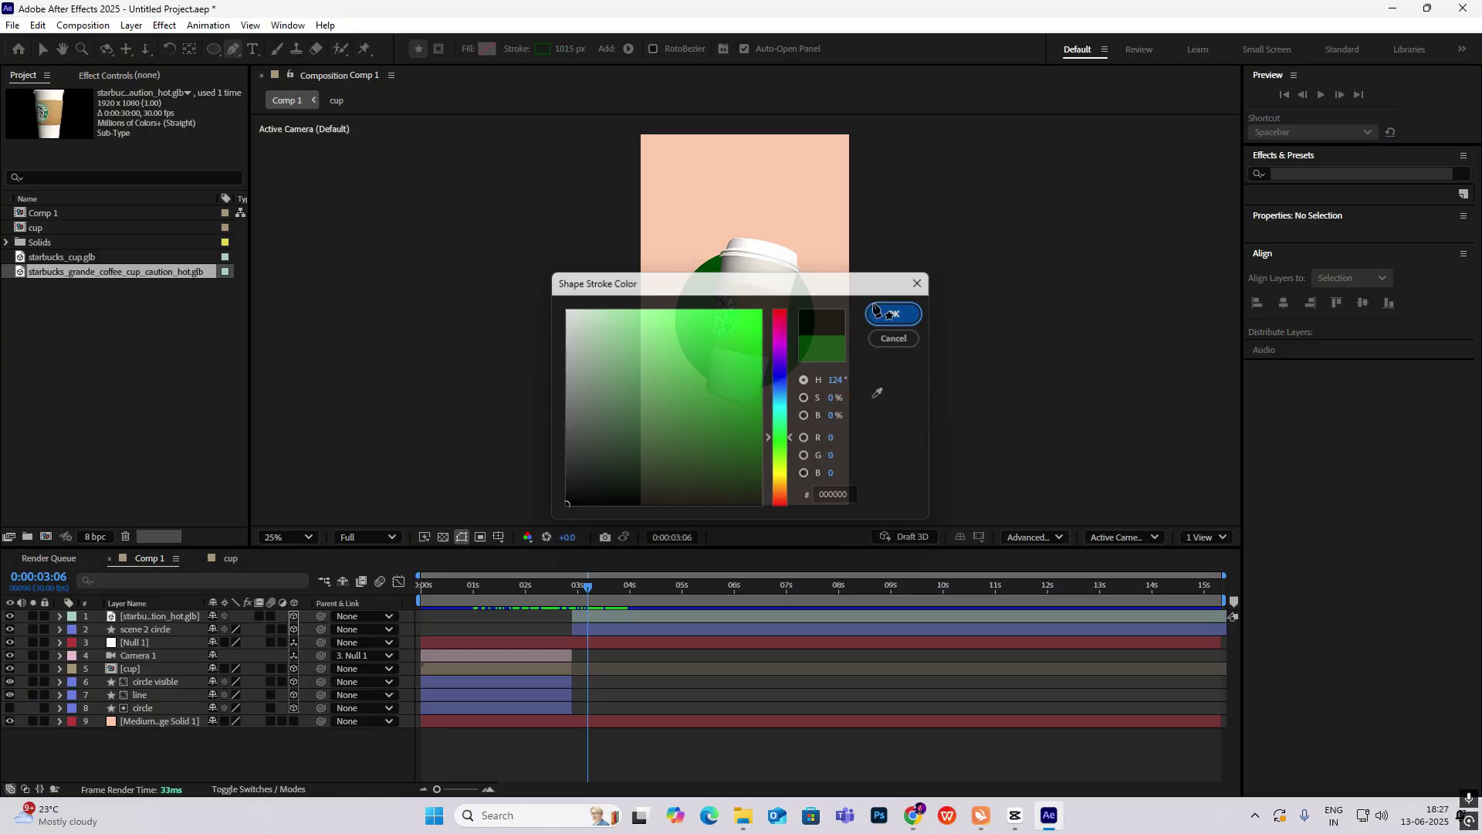
type("4")
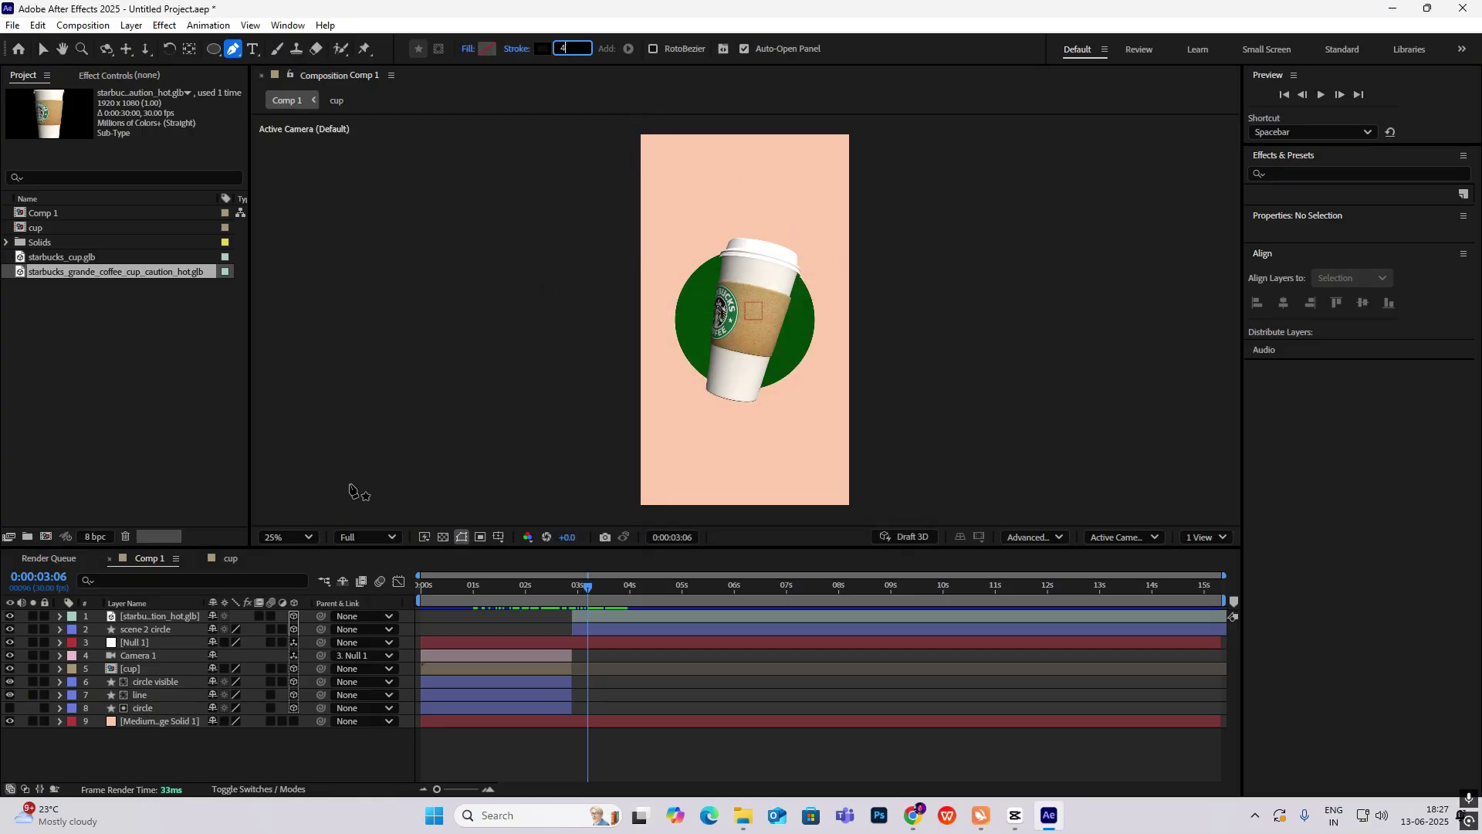
left_click(221, 764)
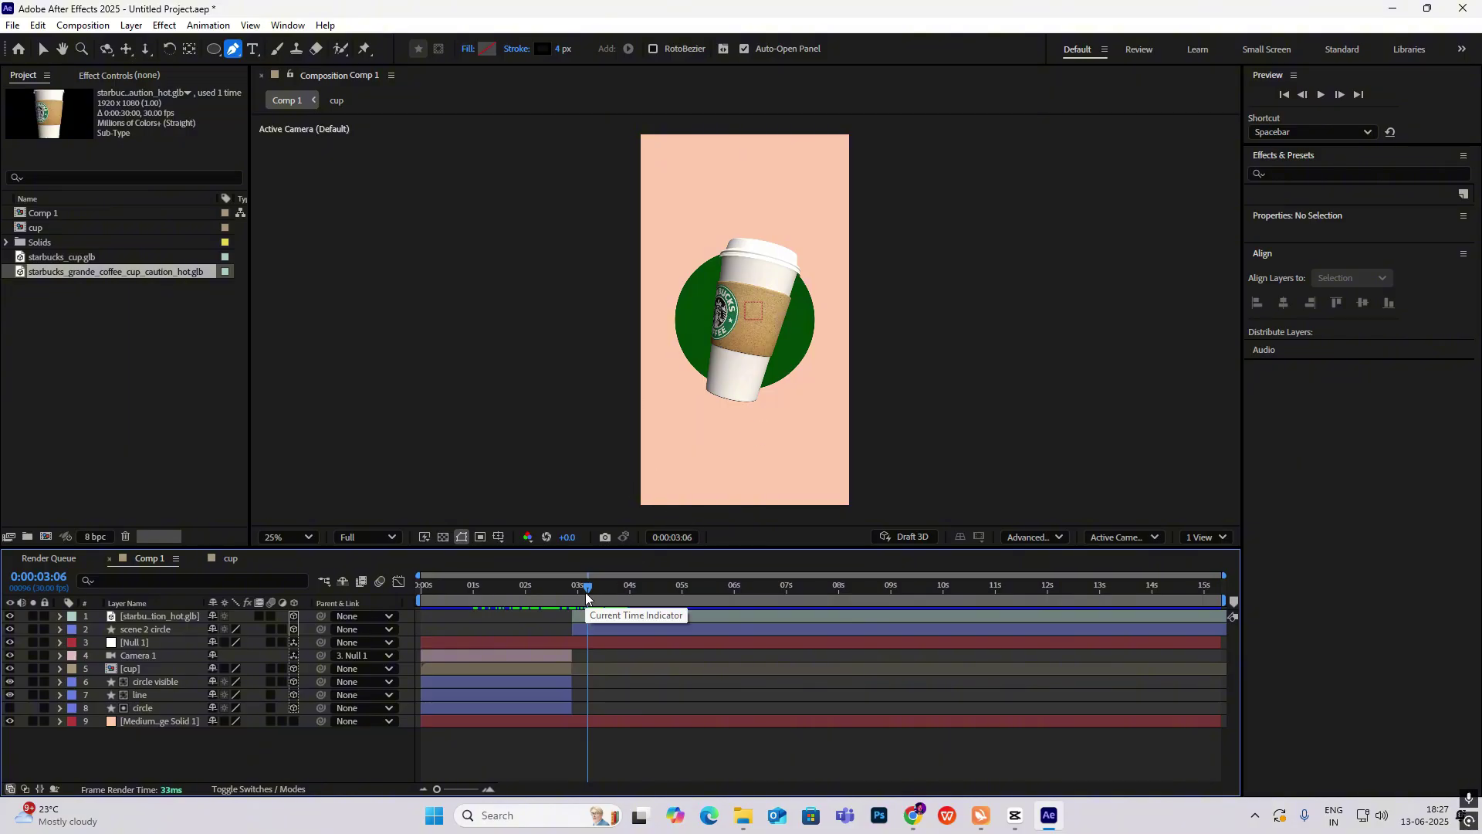
Pre-compose the second coffee cup model, moving all attributes into the new composition, and make the resulting layer 3D
left_click(174, 616)
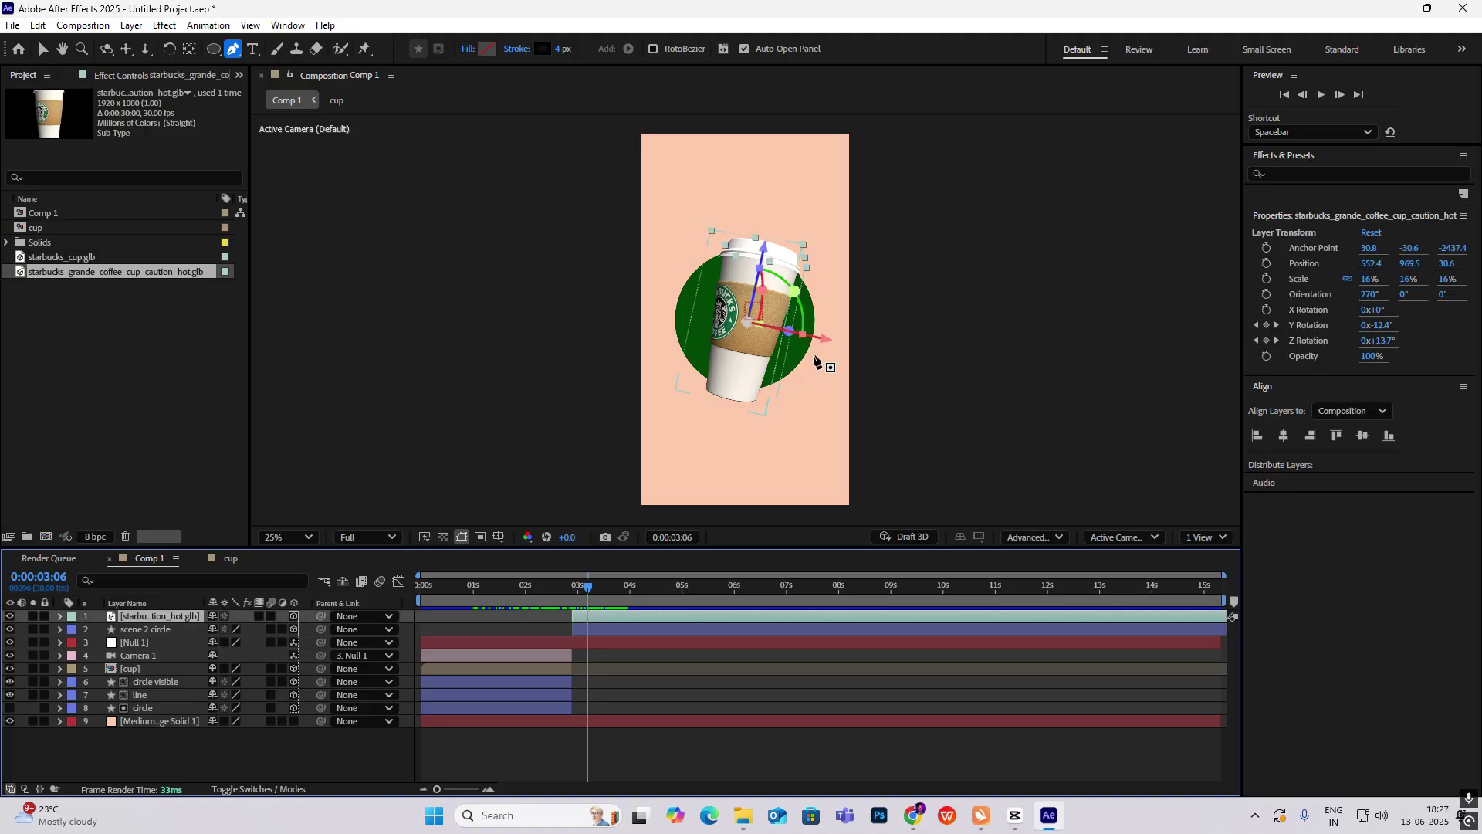
key("ctrl+shift+c")
left_click(819, 520)
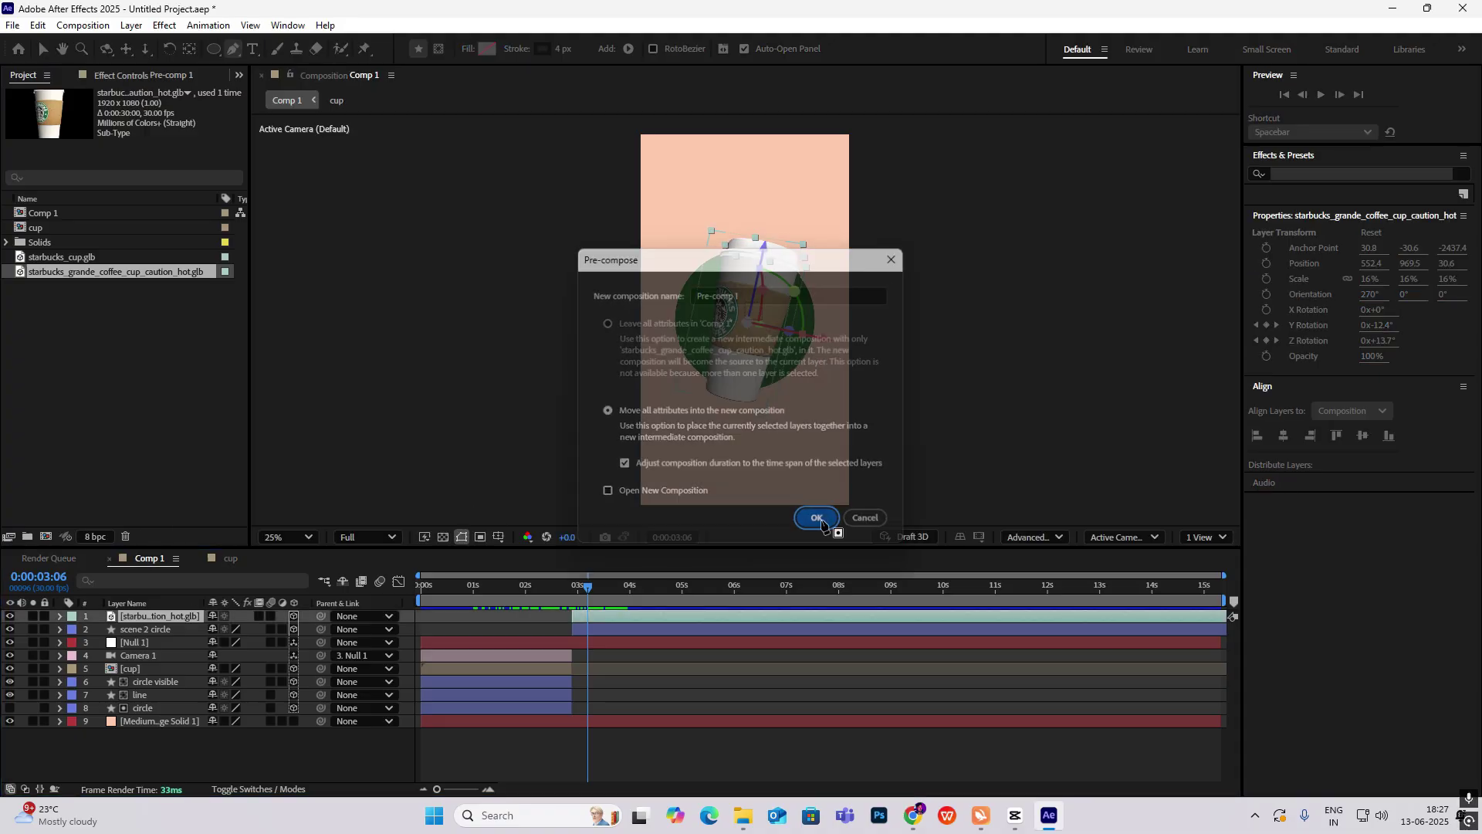
left_click(292, 617)
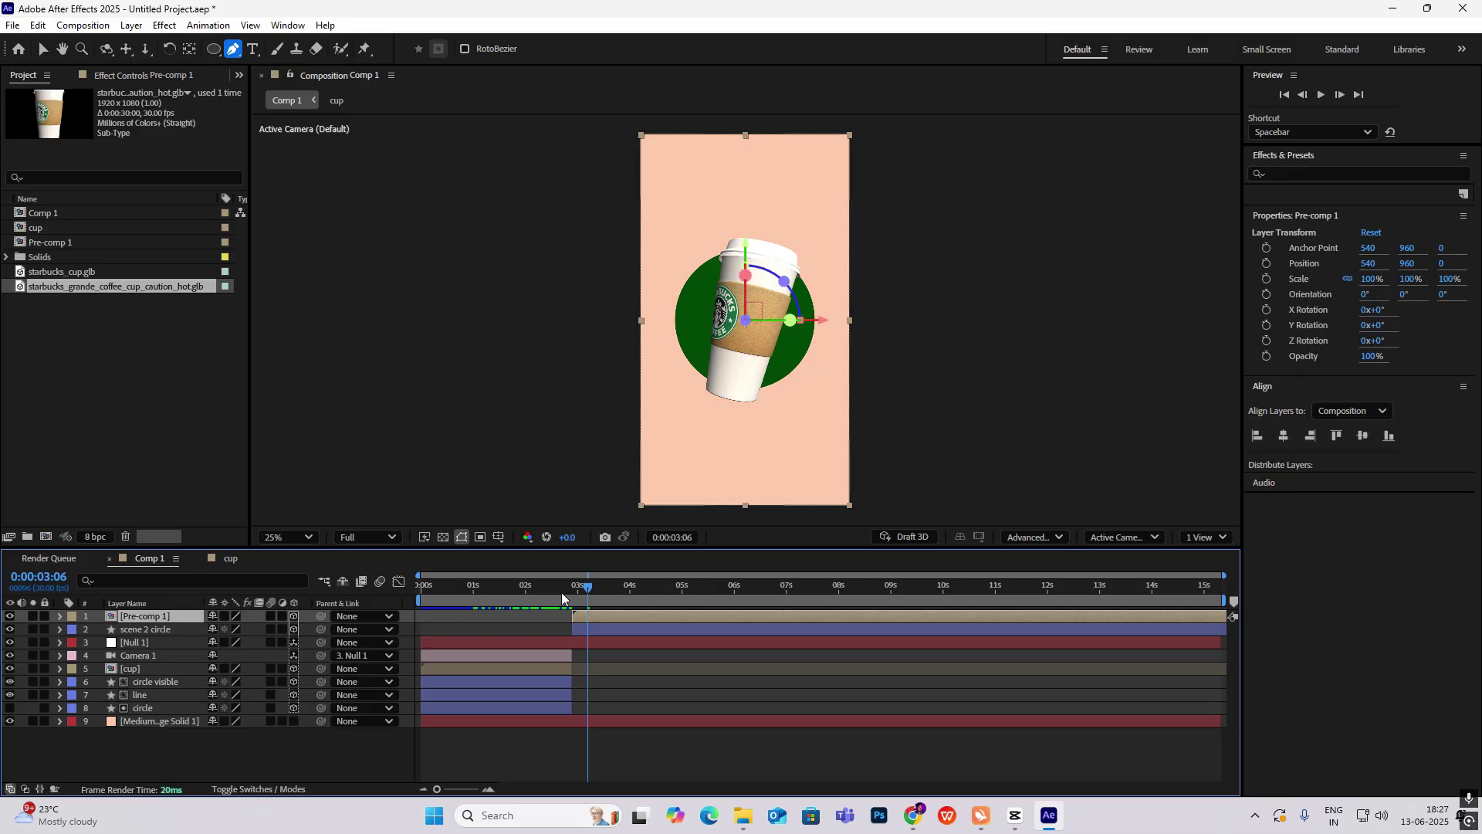
Check the second cup's rotation up to 0:00:03:13 and switch the composition renderer to Classic 3D
left_click_drag(562, 591, 601, 609)
left_click(1035, 537)
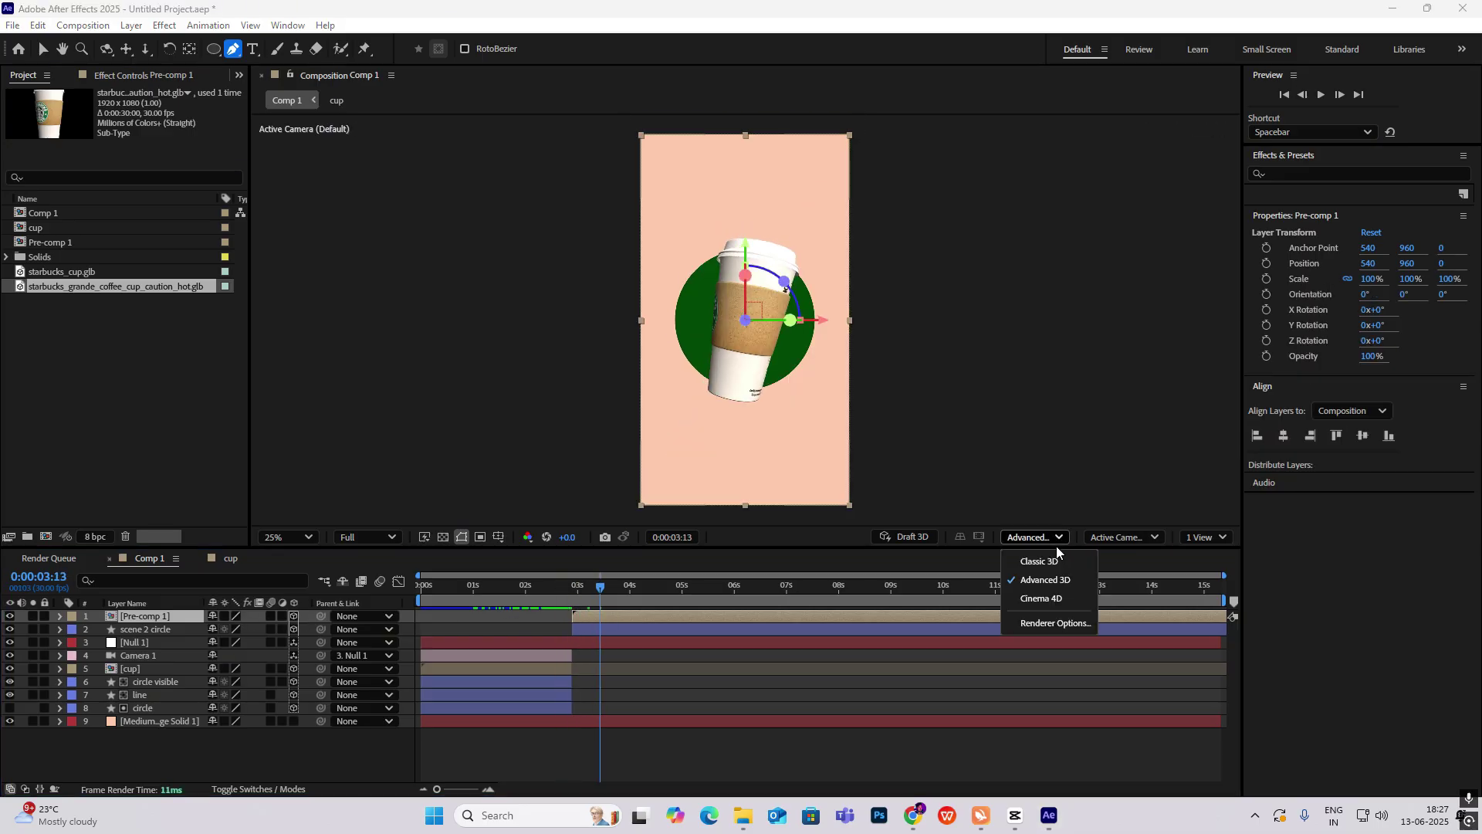
left_click(1020, 566)
At 0:00:03:28, draw three thin callout lines around the cup, two bent ones above and a vertical one below, and make them 3D
left_click_drag(591, 586, 626, 669)
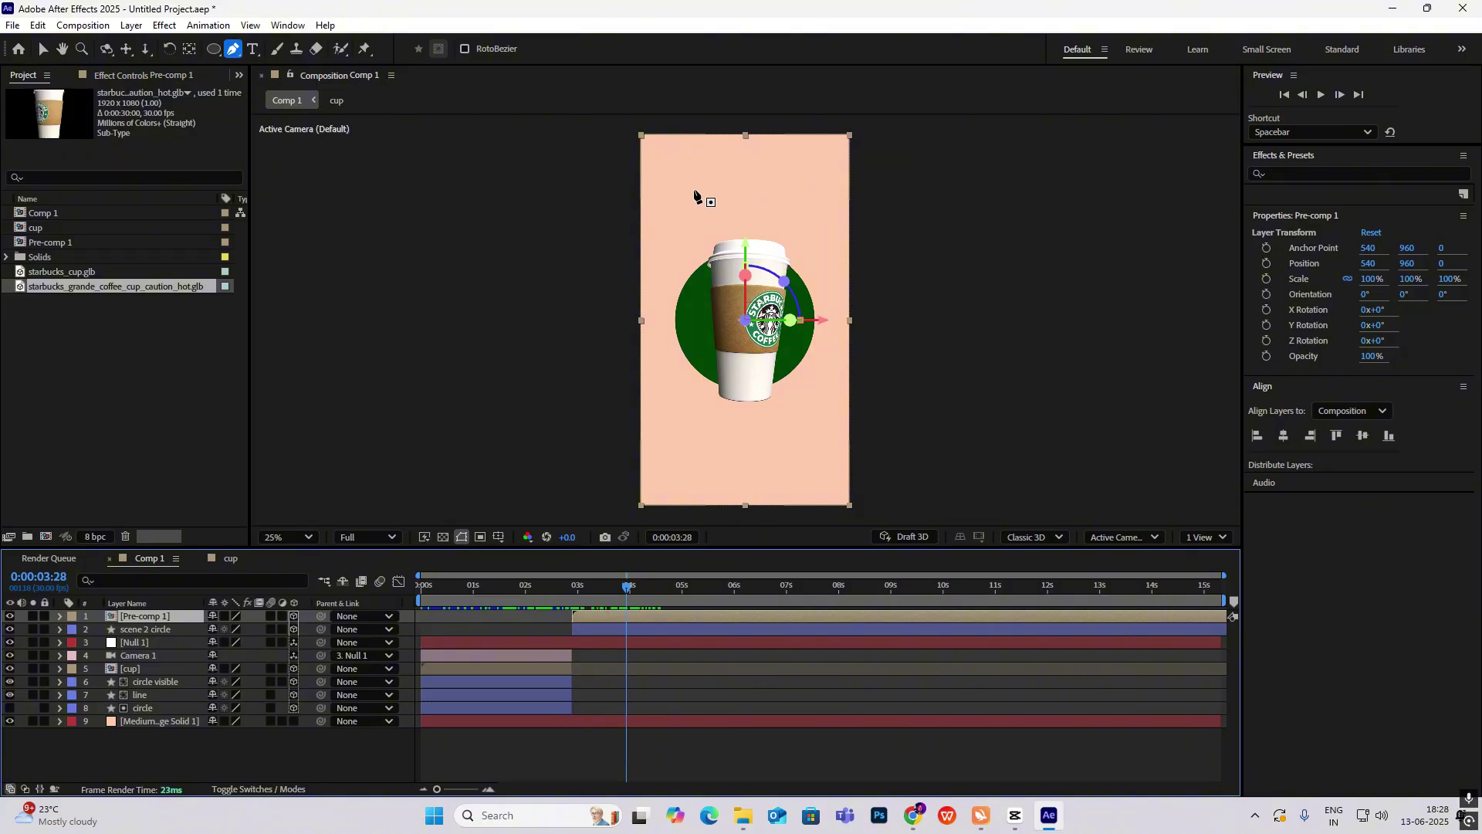
key("ctrl+shift+a")
left_click(730, 235)
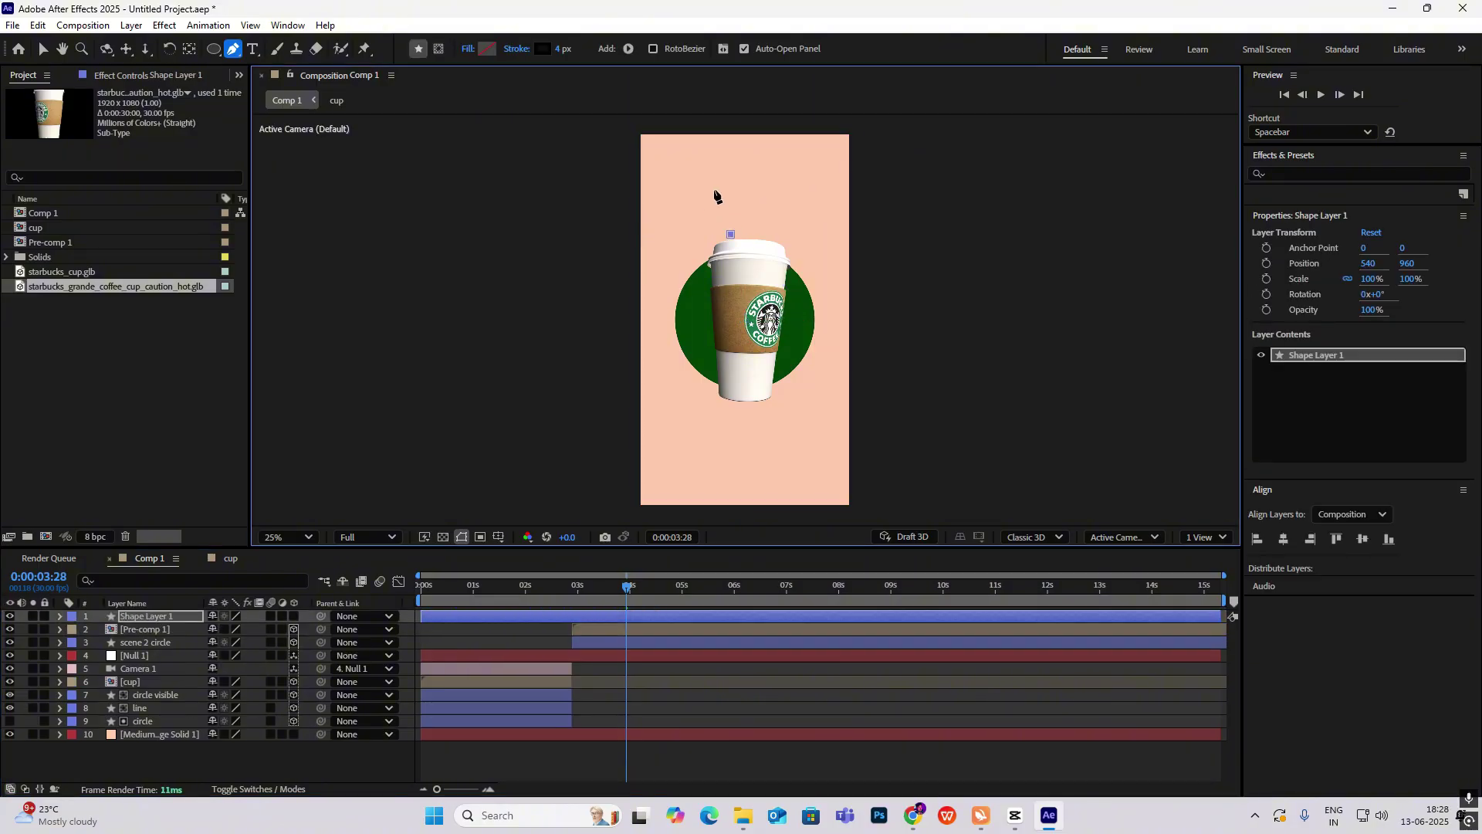
left_click(712, 187)
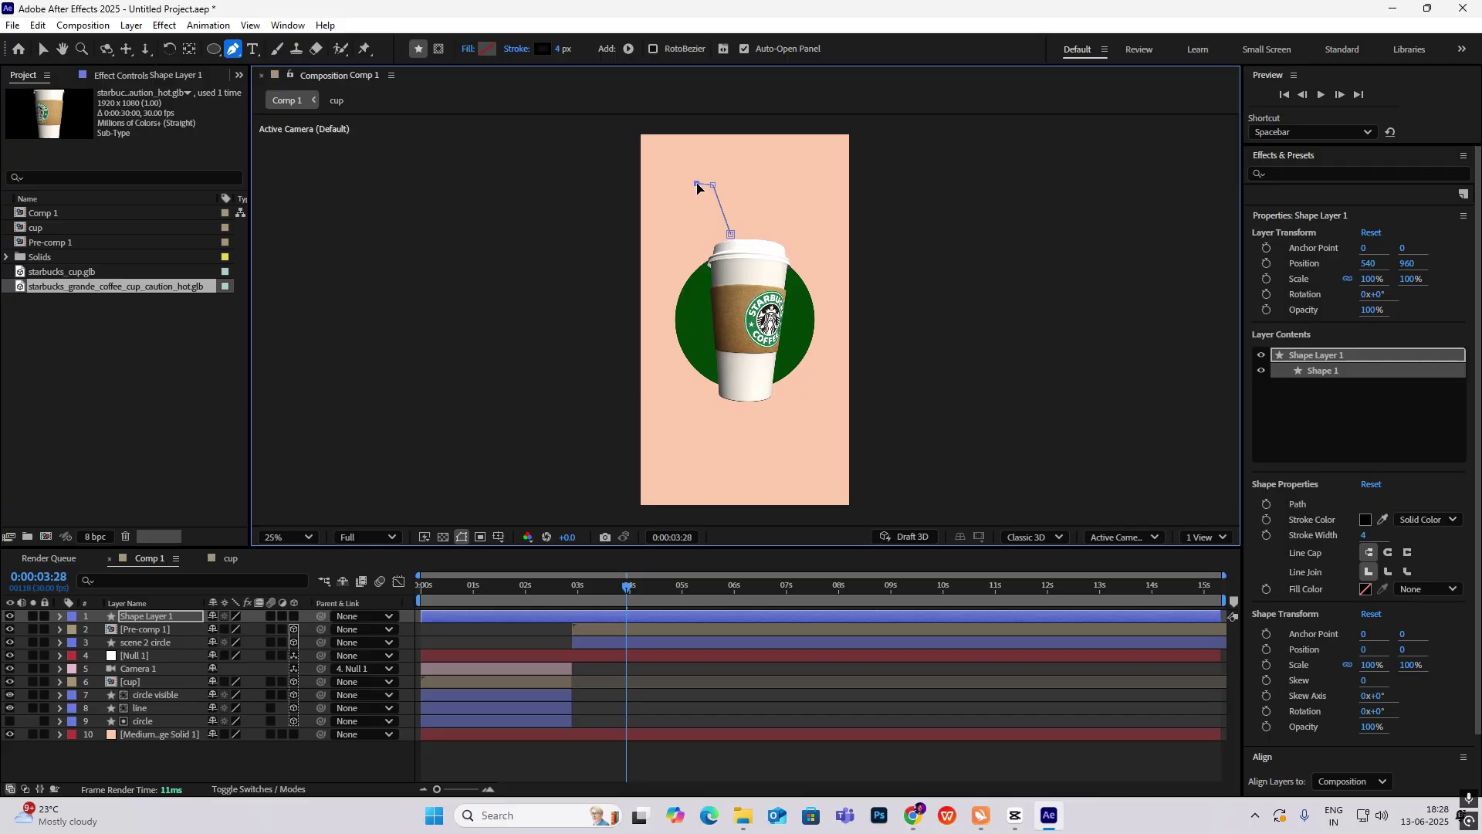
key("ctrl+shift+a")
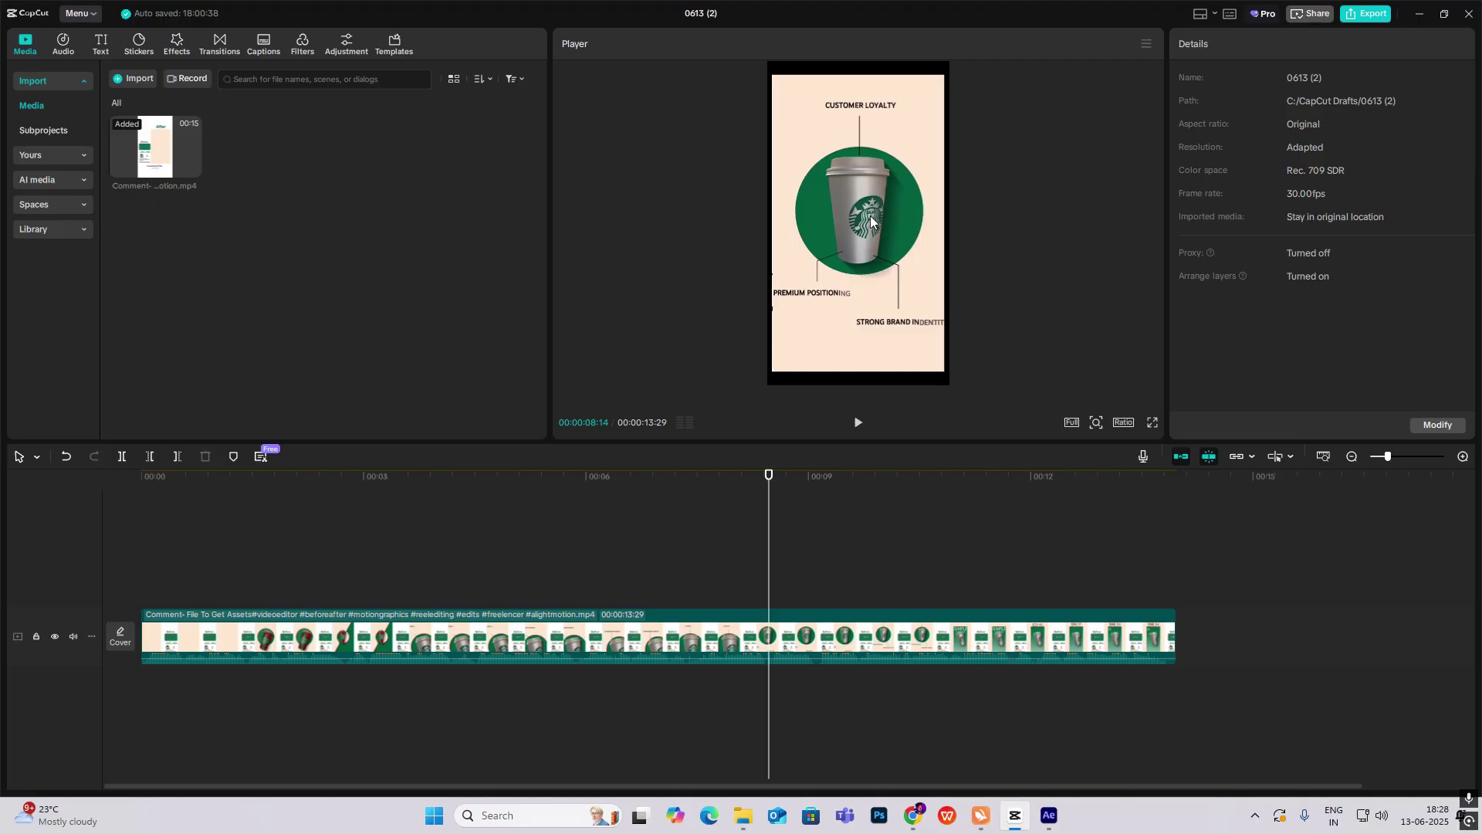
key("alt+Tab")
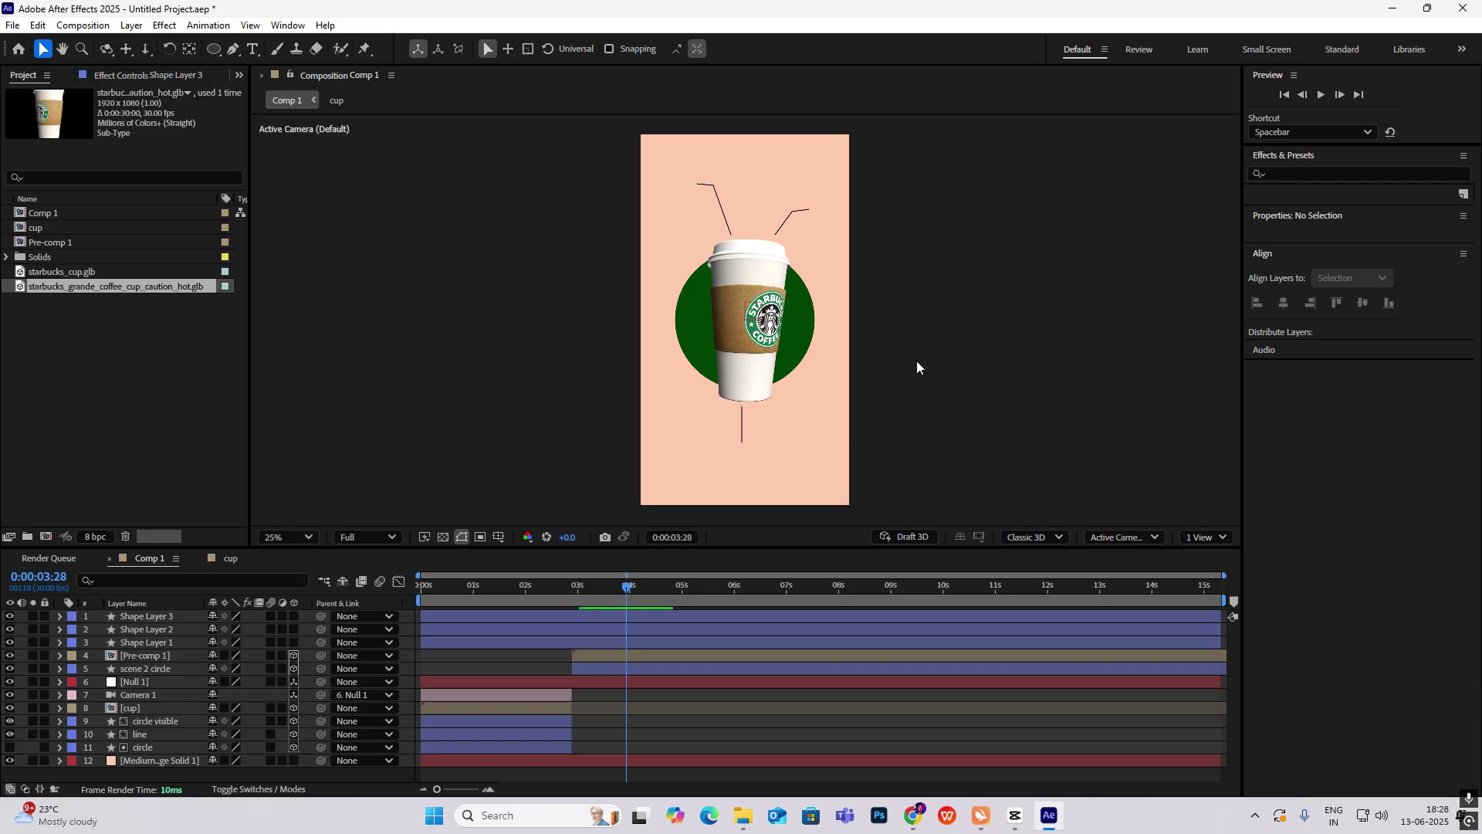
left_click_drag(294, 616, 298, 638)
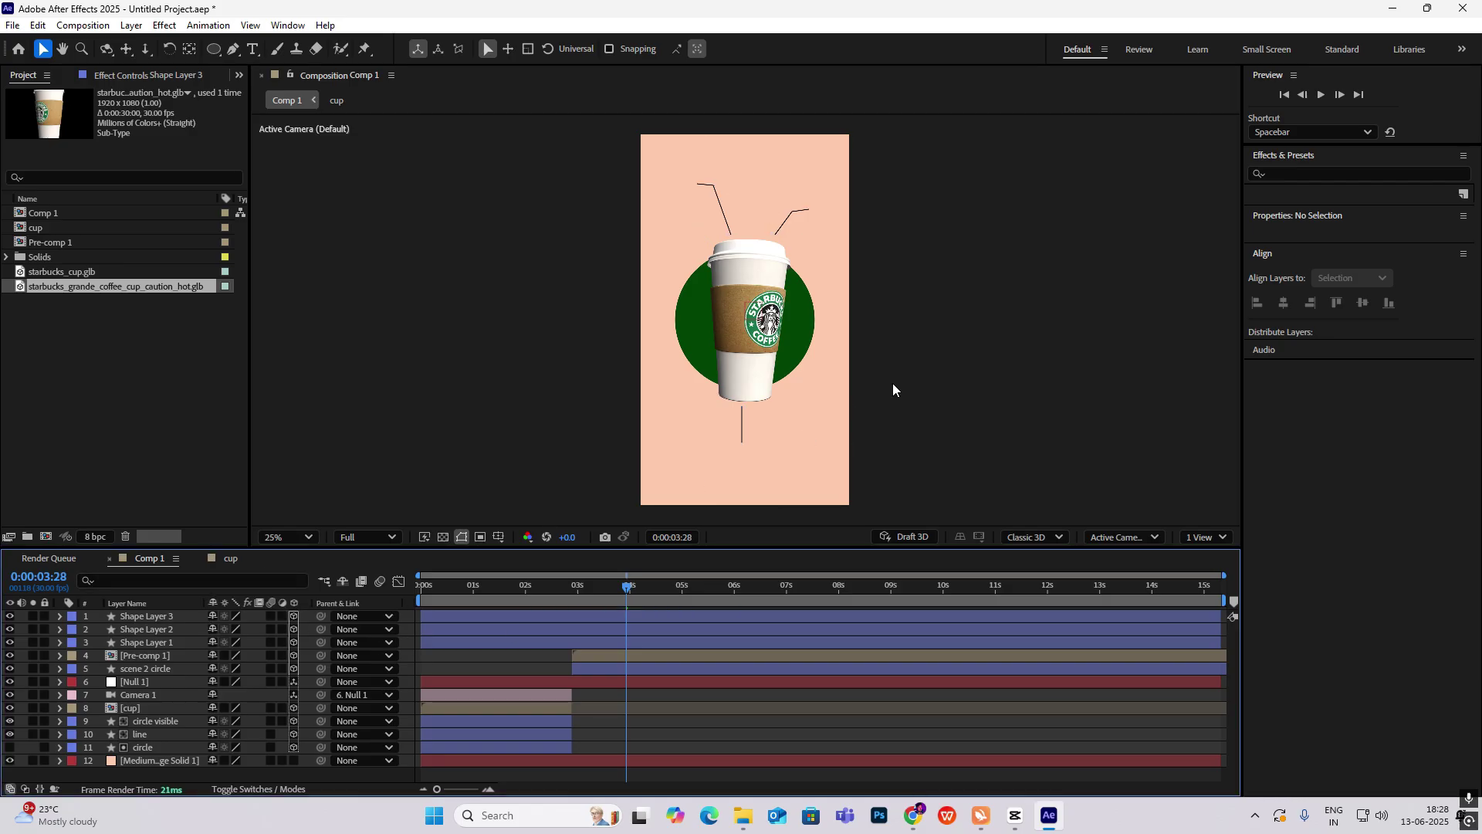
Add a text layer reading "Good" above the cup, beside the upper-left callout line
right_click(1022, 260)
mouse_move(1074, 268)
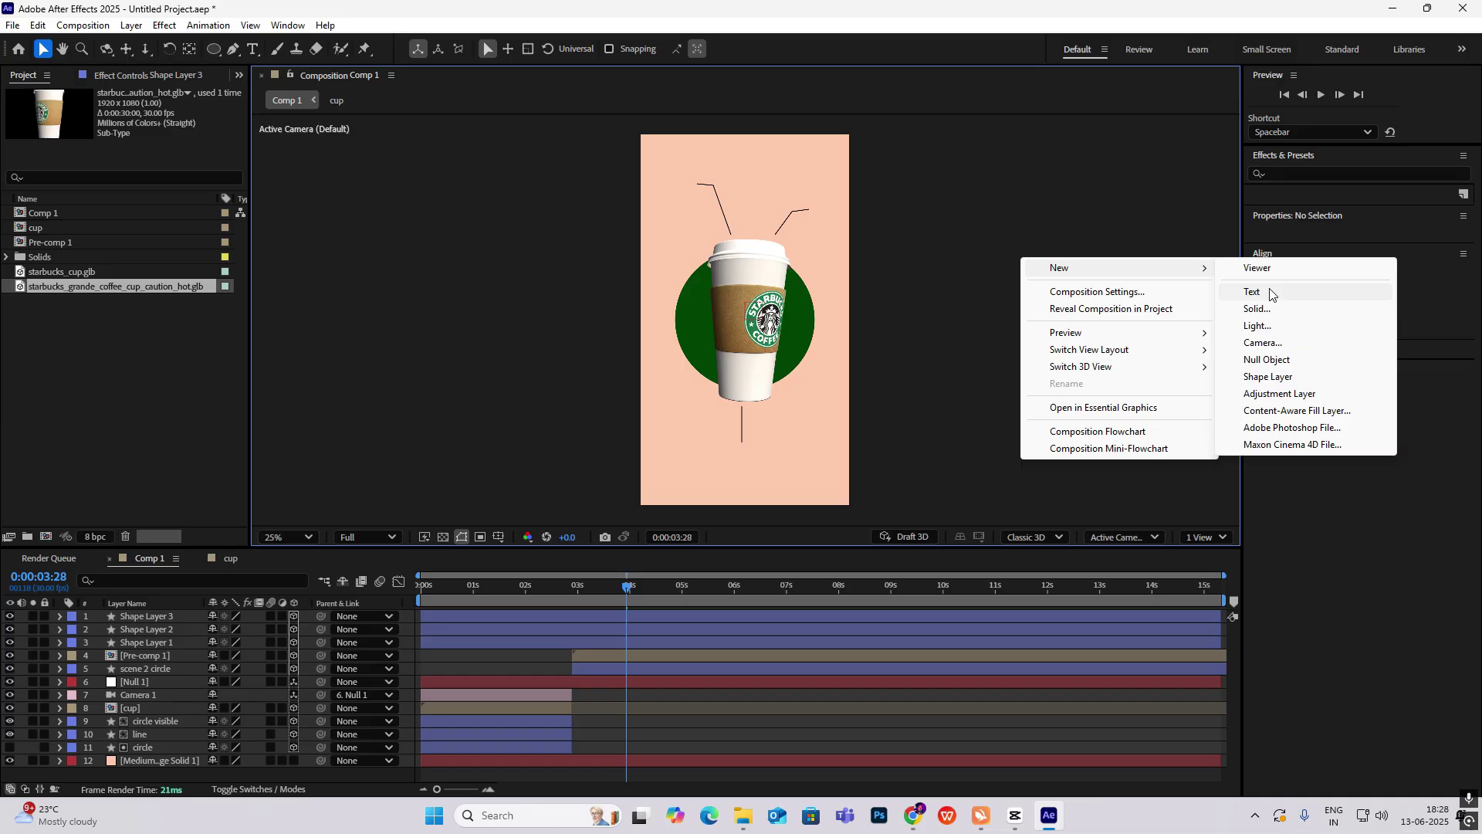
left_click(1155, 290)
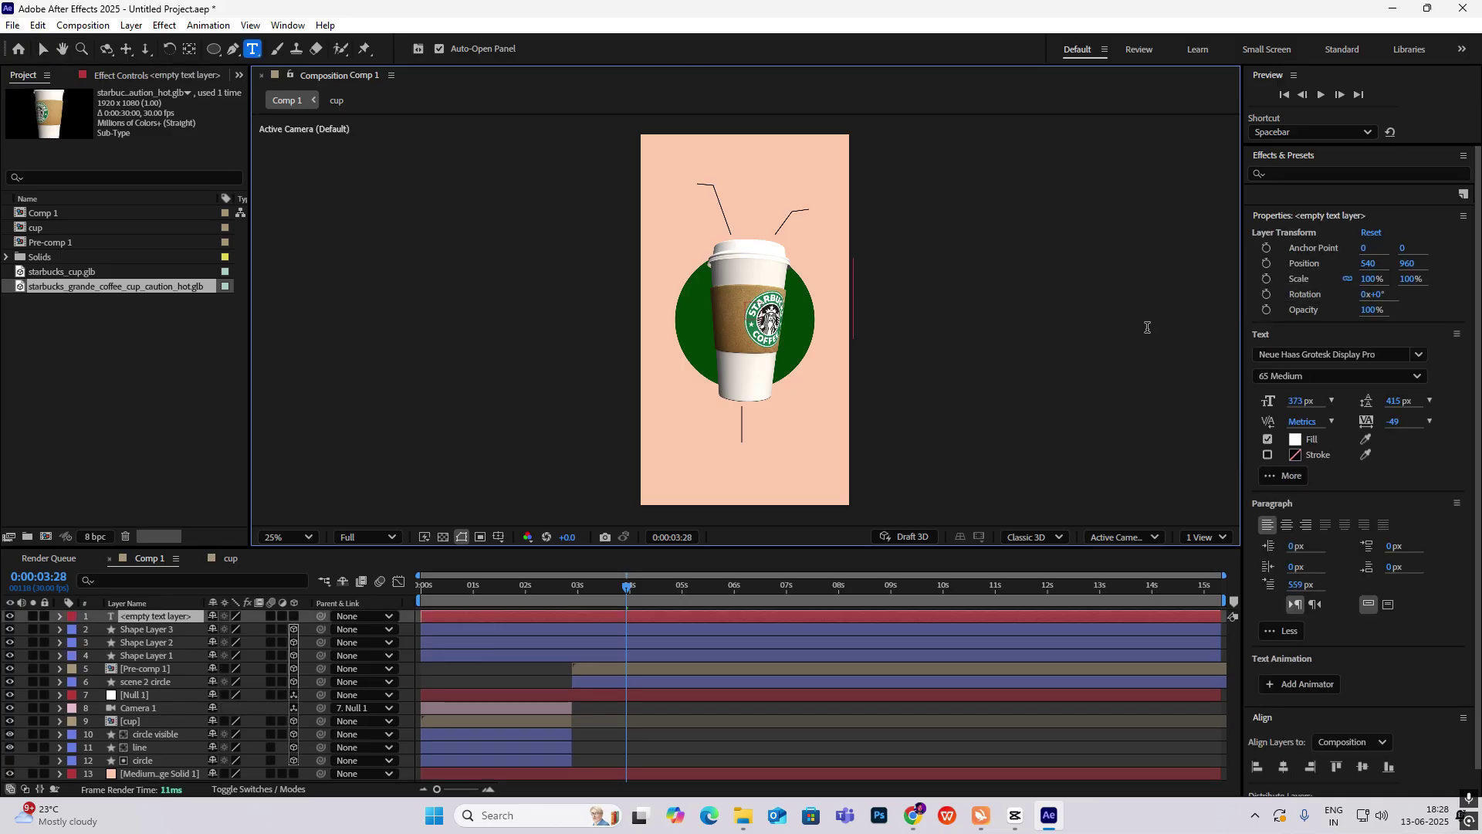
type("Goo")
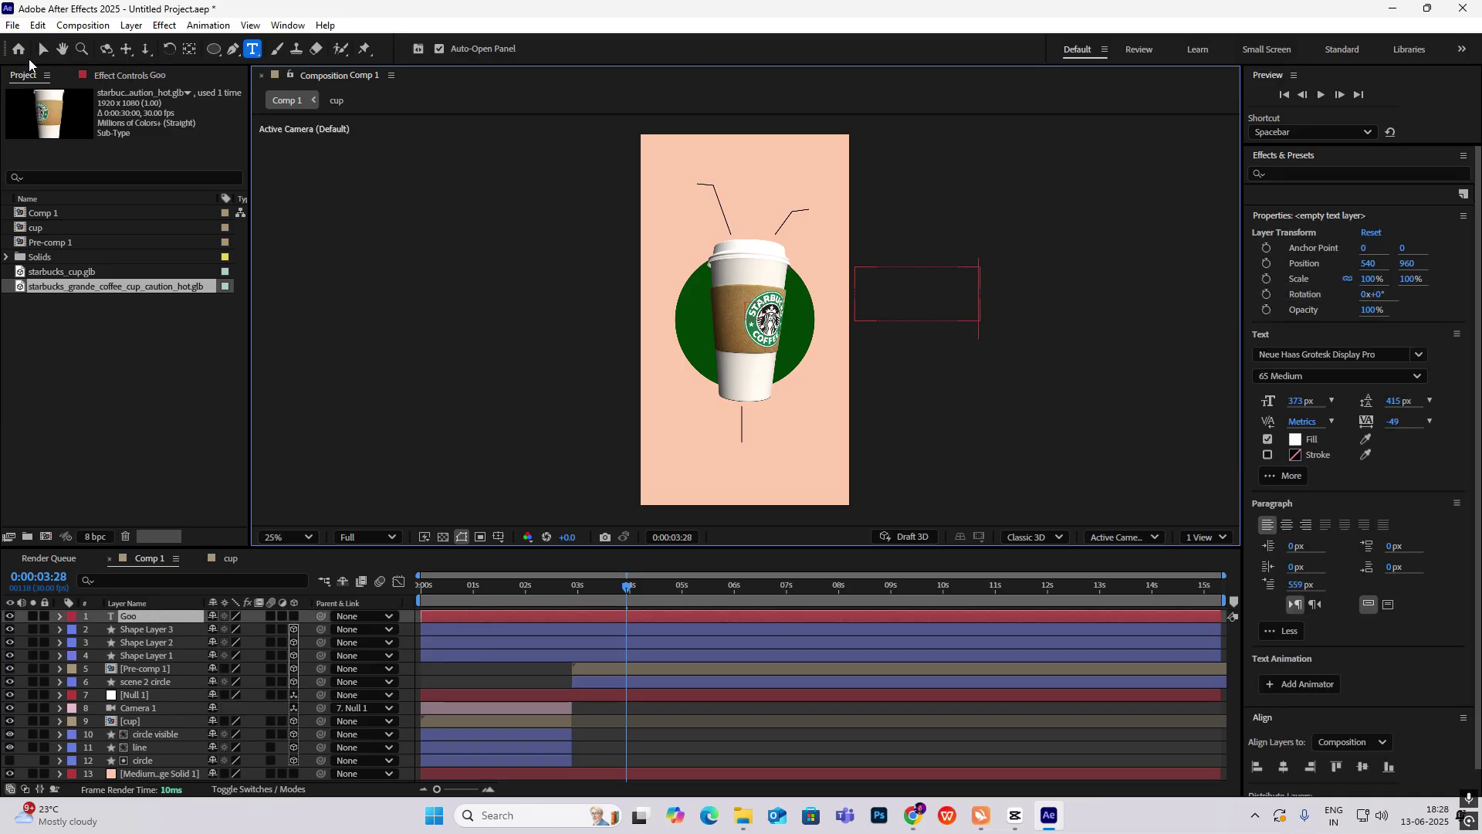
left_click(43, 49)
left_click_drag(915, 309, 722, 212)
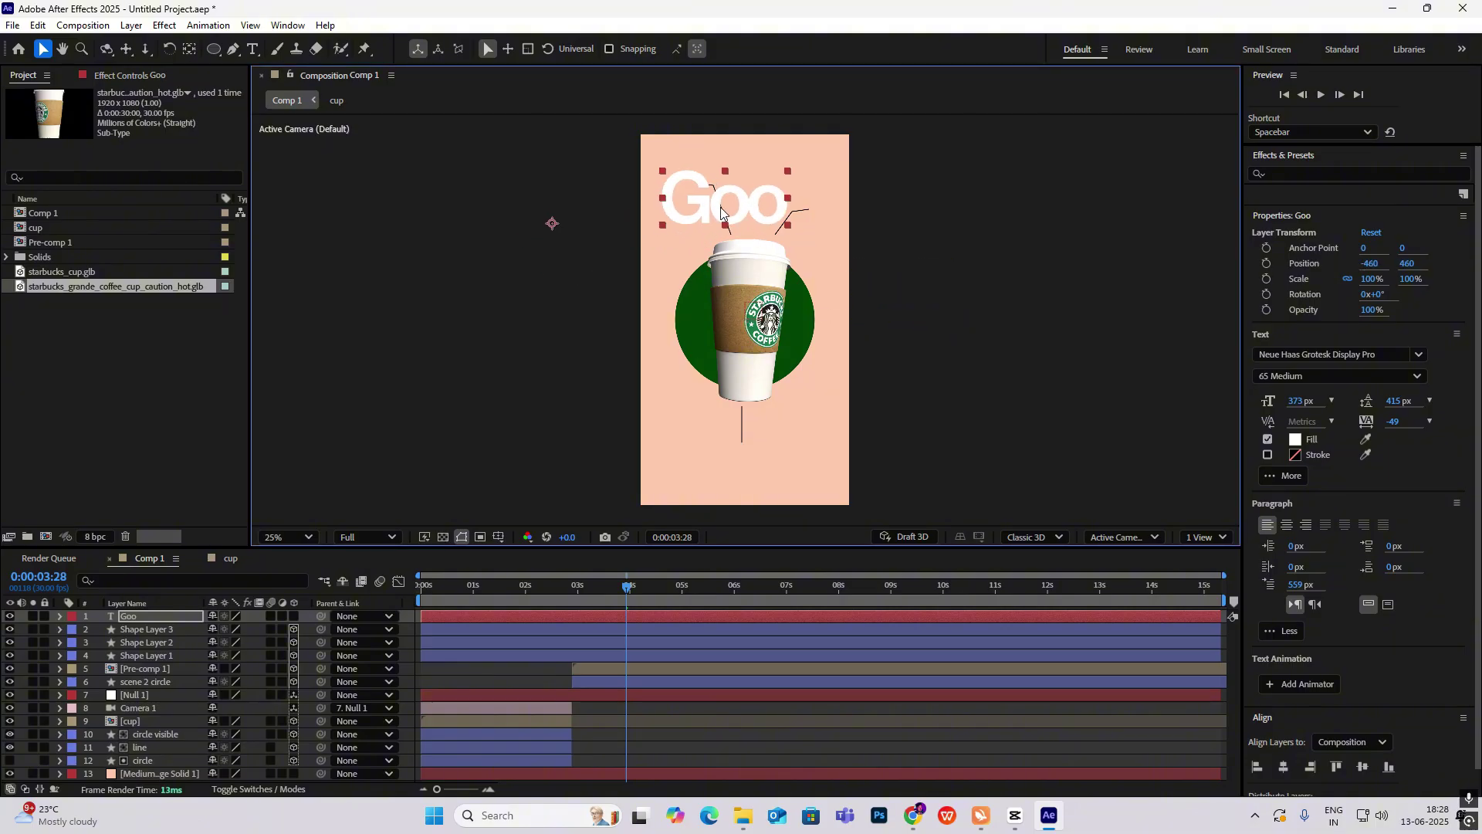
double_click(132, 617)
left_click(805, 212)
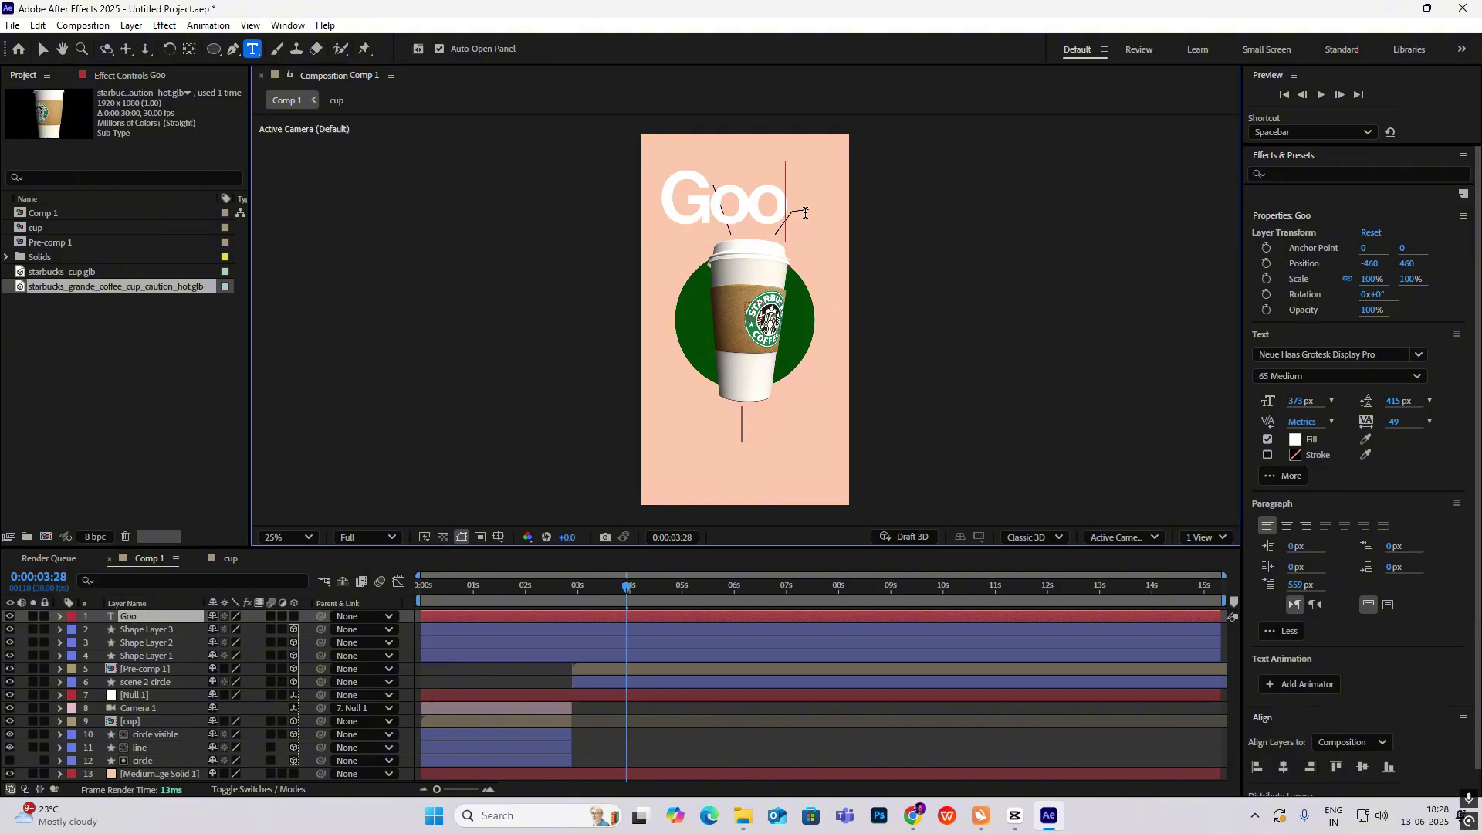
type("d")
Duplicate the "Good" label, scaled to 37%, for the other two callout lines and change the copies to "Health" and "Drink"
left_click(145, 669)
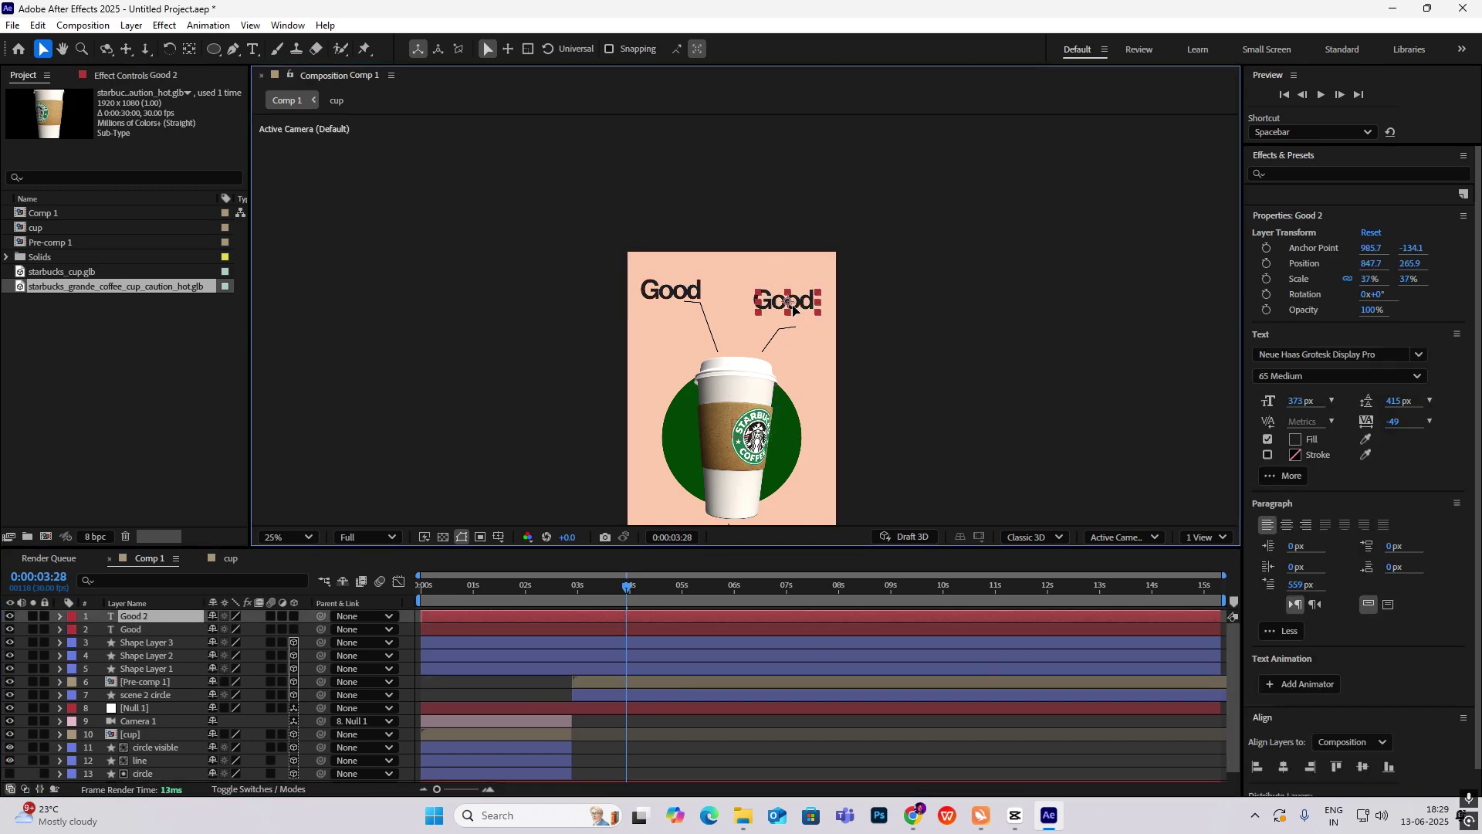
key("ctrl+d")
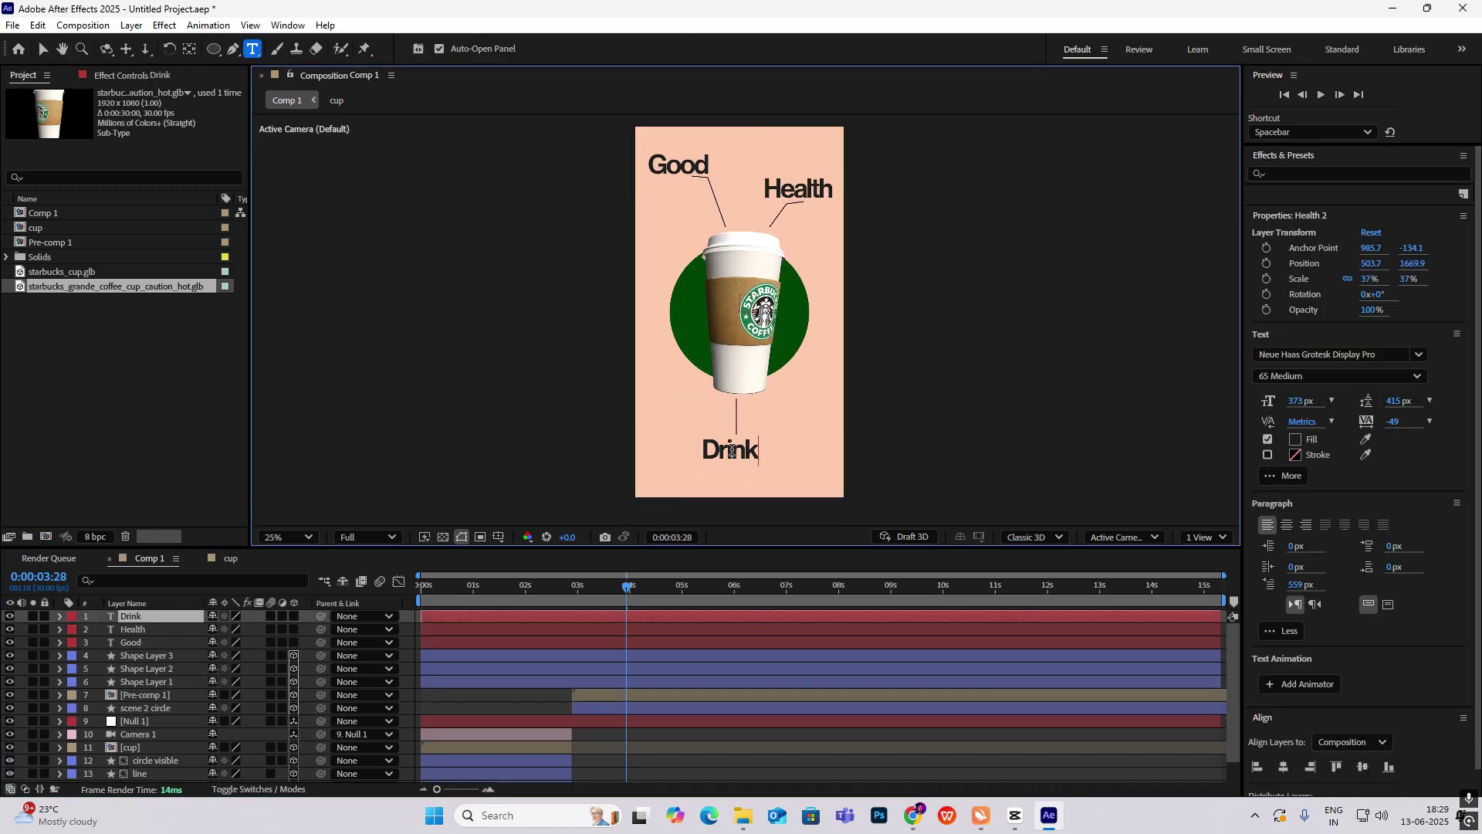
left_click(783, 408)
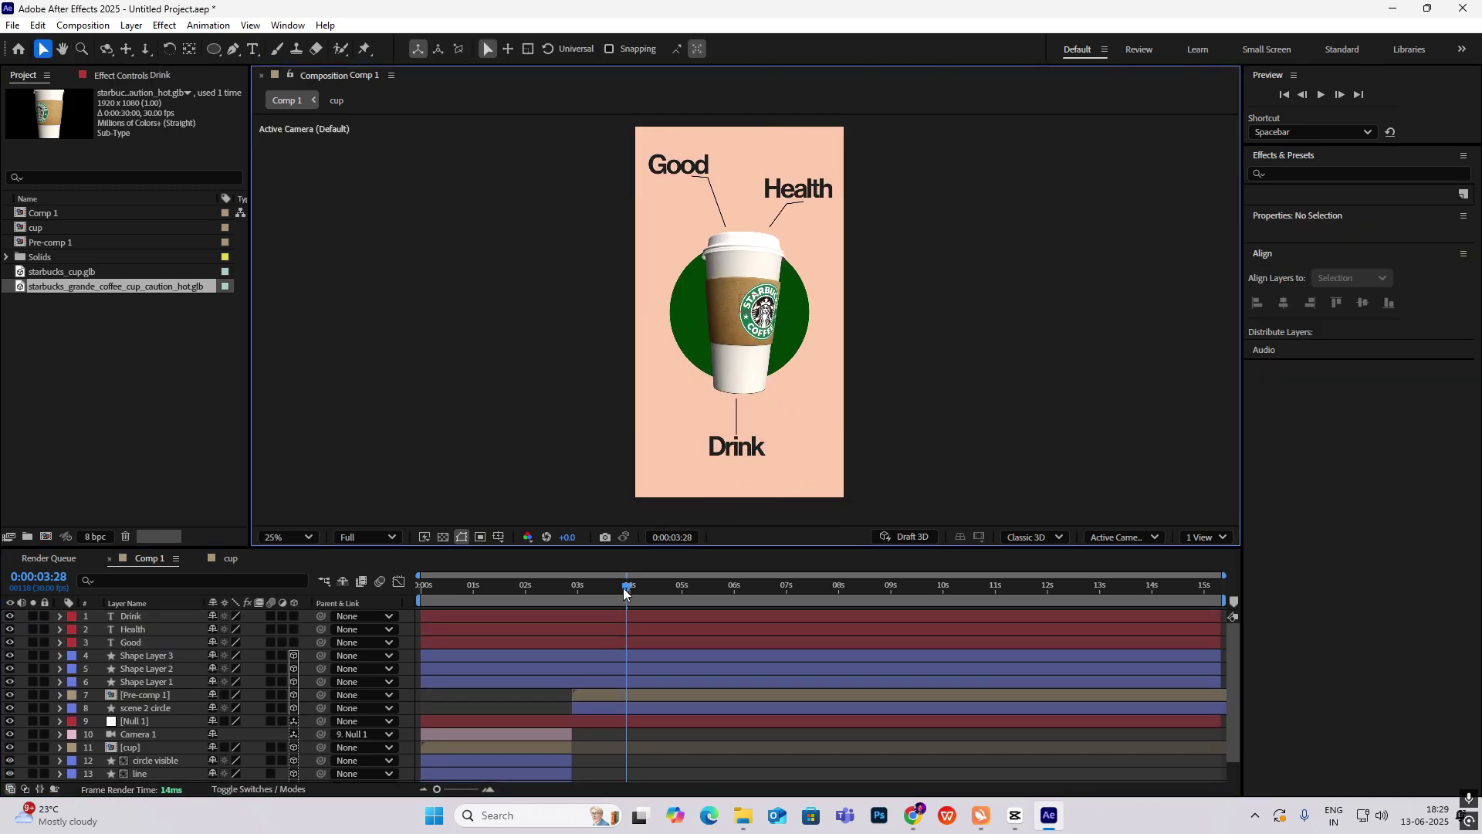
Trim the three text layers and three callout line layers to start at 0:00:02:27, and make the text layers 3D
left_click_drag(625, 591, 572, 606)
left_click(581, 625)
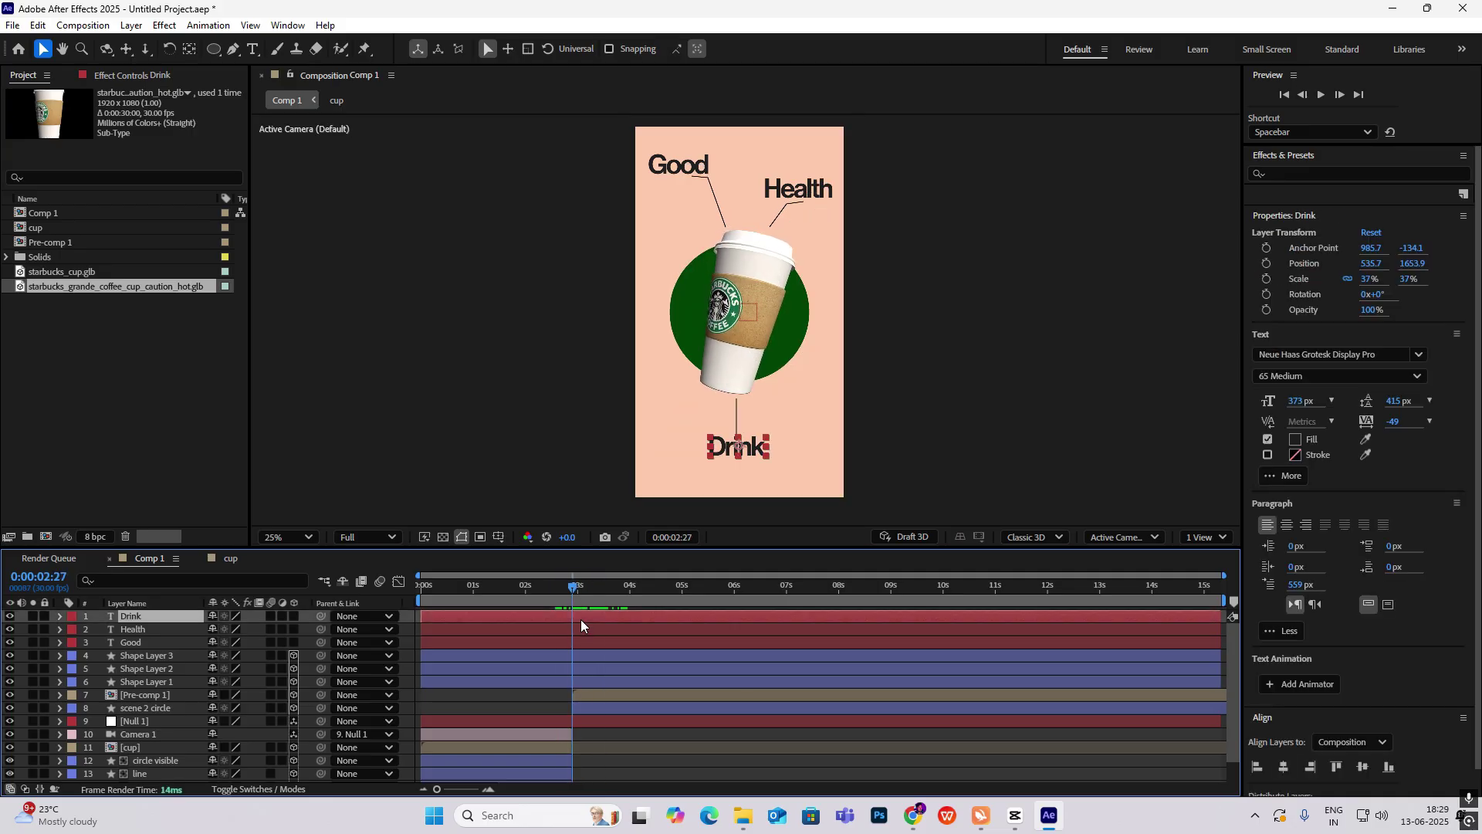
left_click(585, 677, "shift")
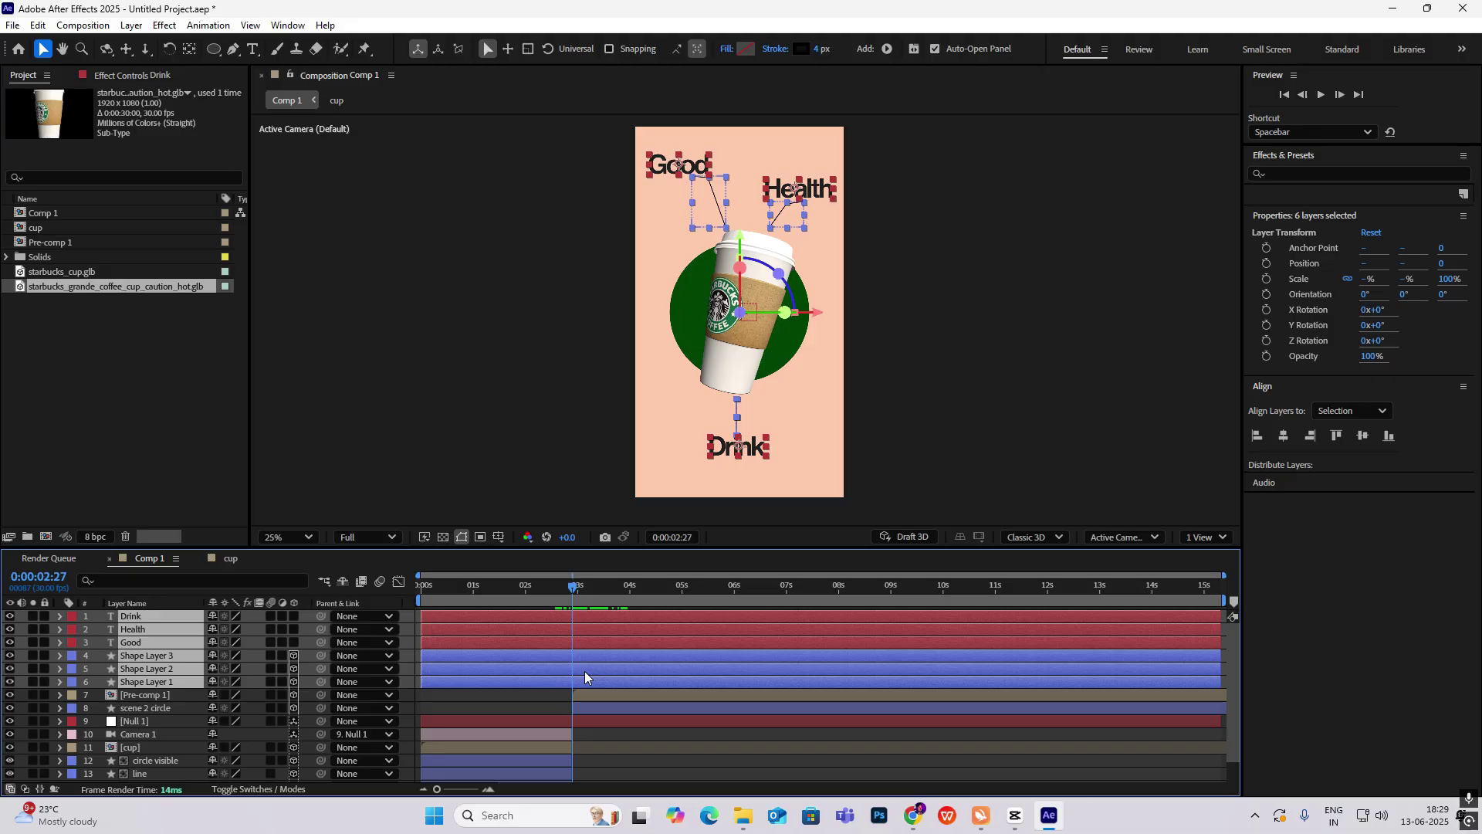
key("alt+bracketleft")
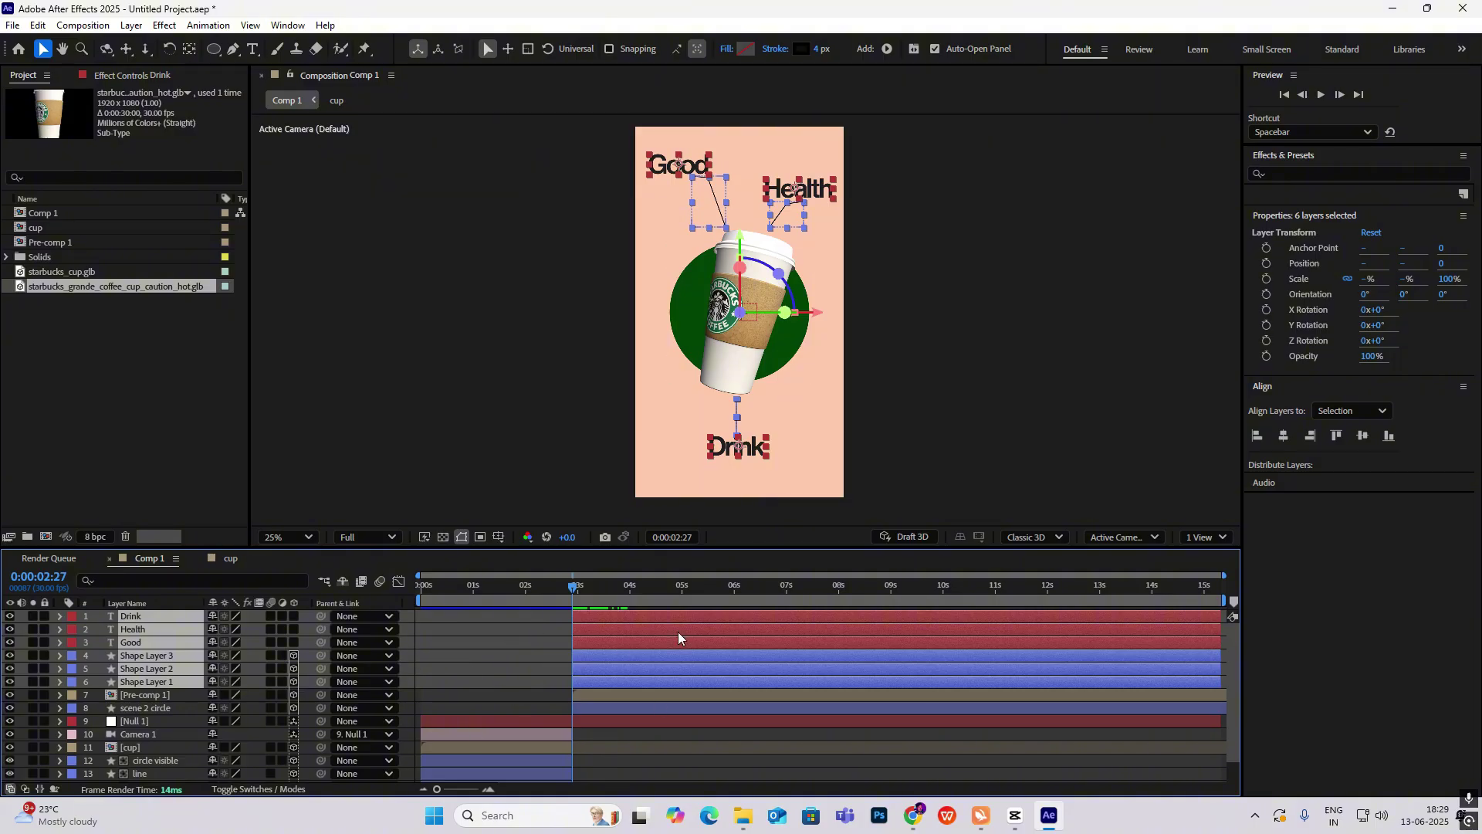
left_click_drag(293, 615, 293, 646)
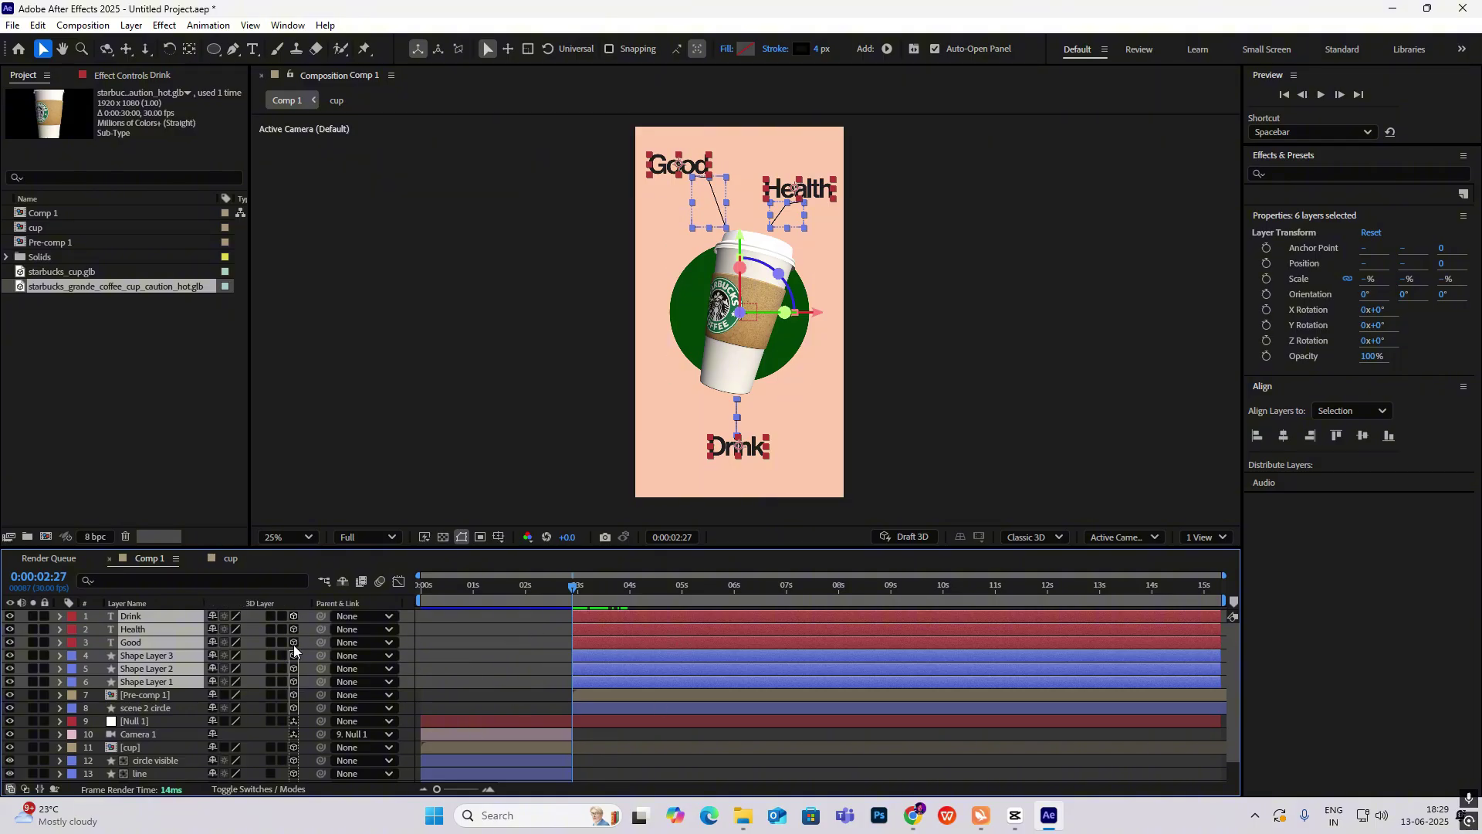
left_click(536, 631)
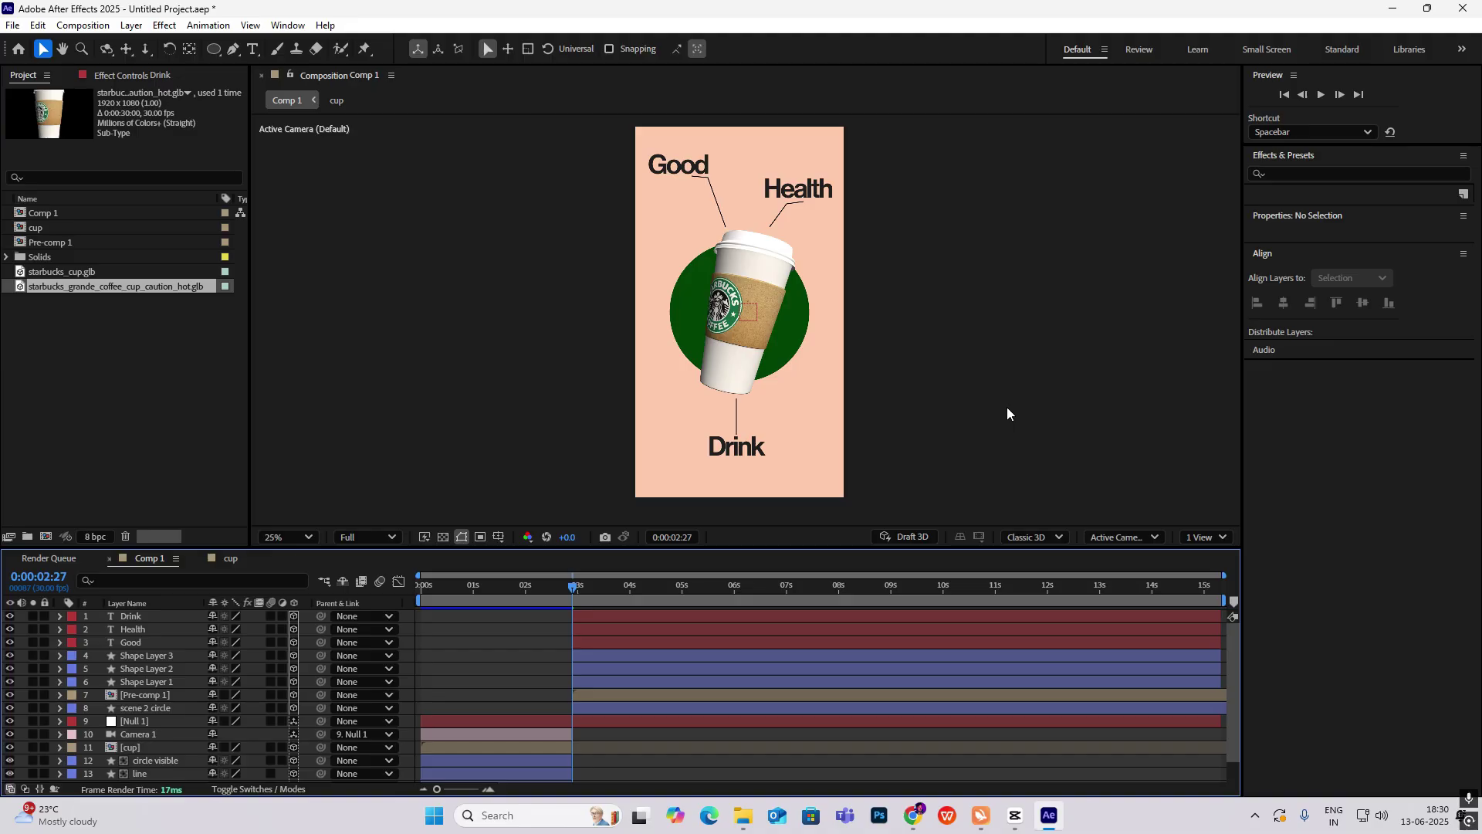
Apply the user animation preset "text fade up" to the Good text layer at 0:00:02:27
left_click(1385, 176)
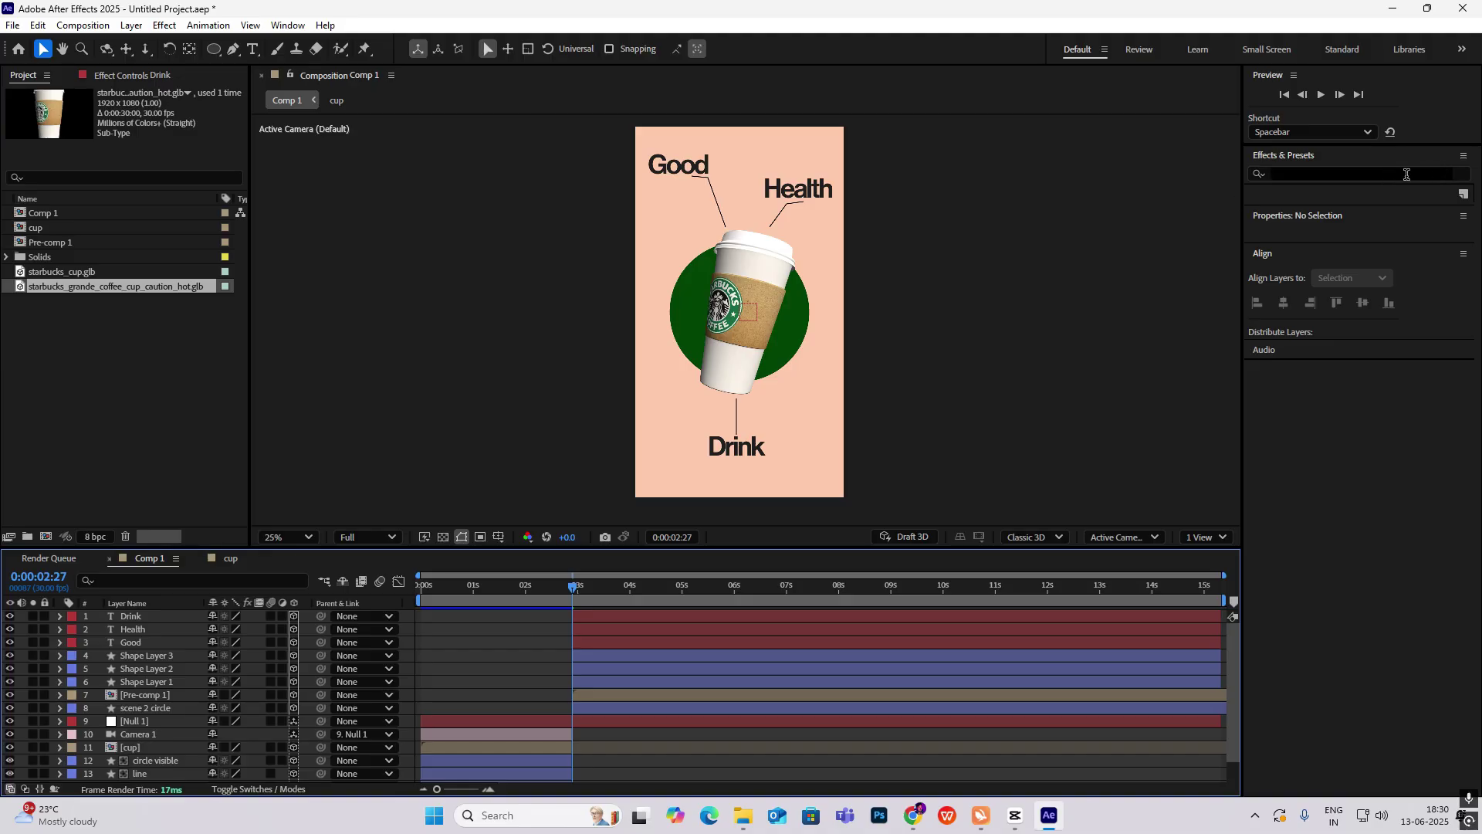
left_click(1266, 173)
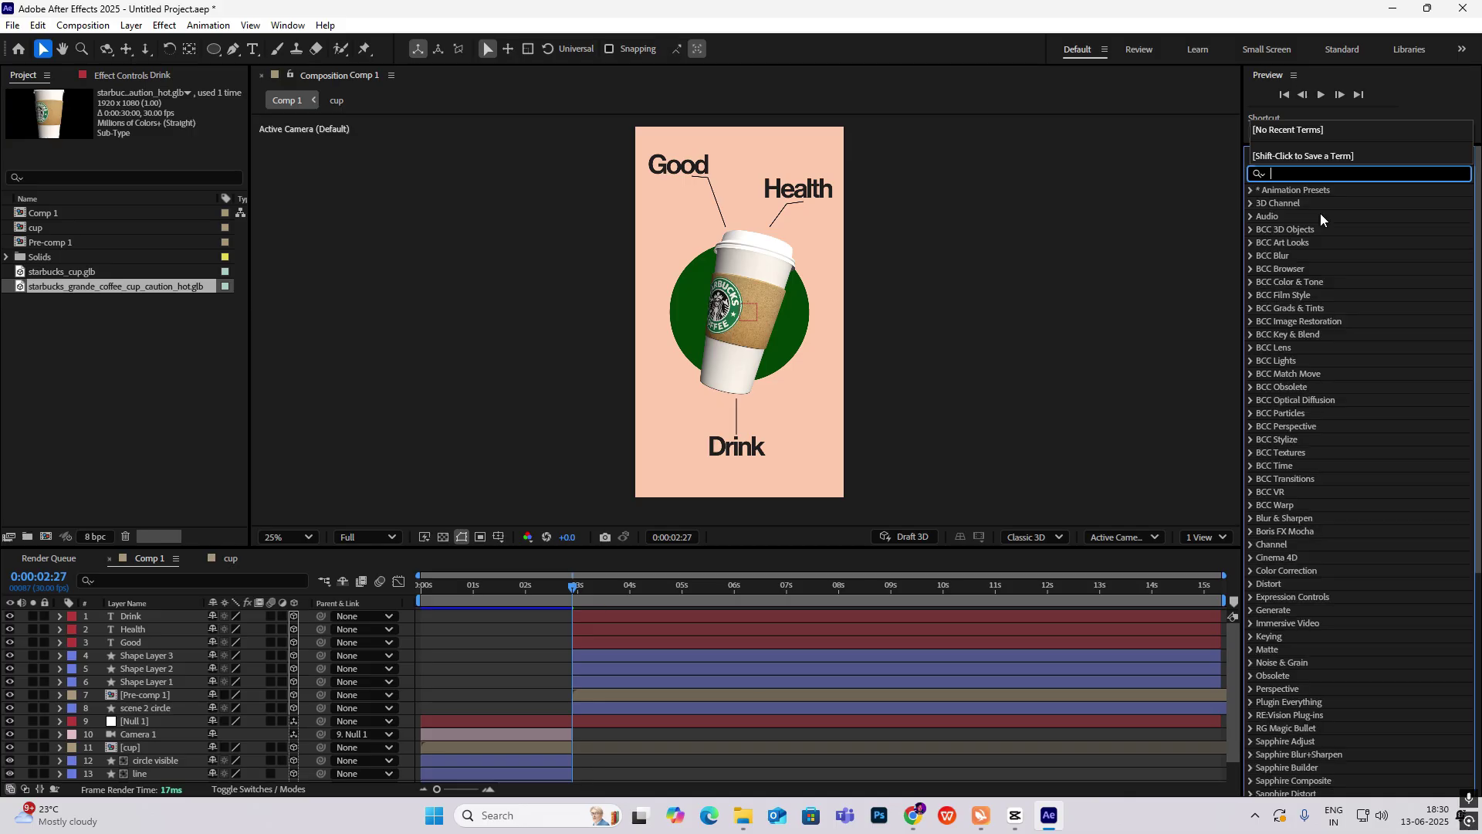
left_click(1252, 190)
left_click(1263, 216)
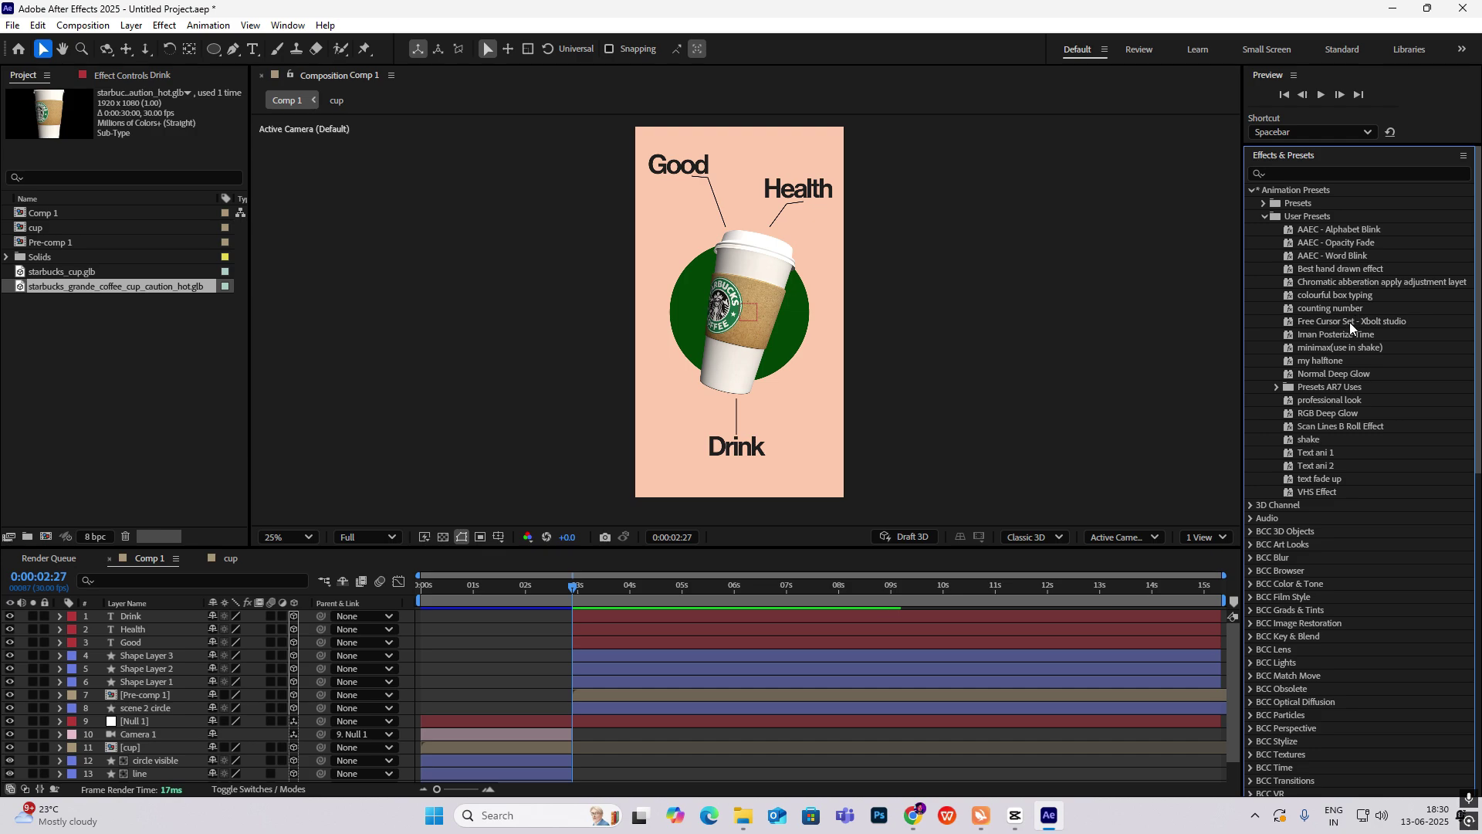
mouse_move(1319, 479)
left_mouse_down()
mouse_move(1318, 507)
mouse_move(1318, 480)
mouse_move(708, 226)
mouse_move(664, 297)
mouse_move(619, 693)
mouse_move(257, 666)
mouse_move(173, 636)
mouse_move(480, 643)
left_mouse_up()
left_click_drag(605, 646, 613, 644)
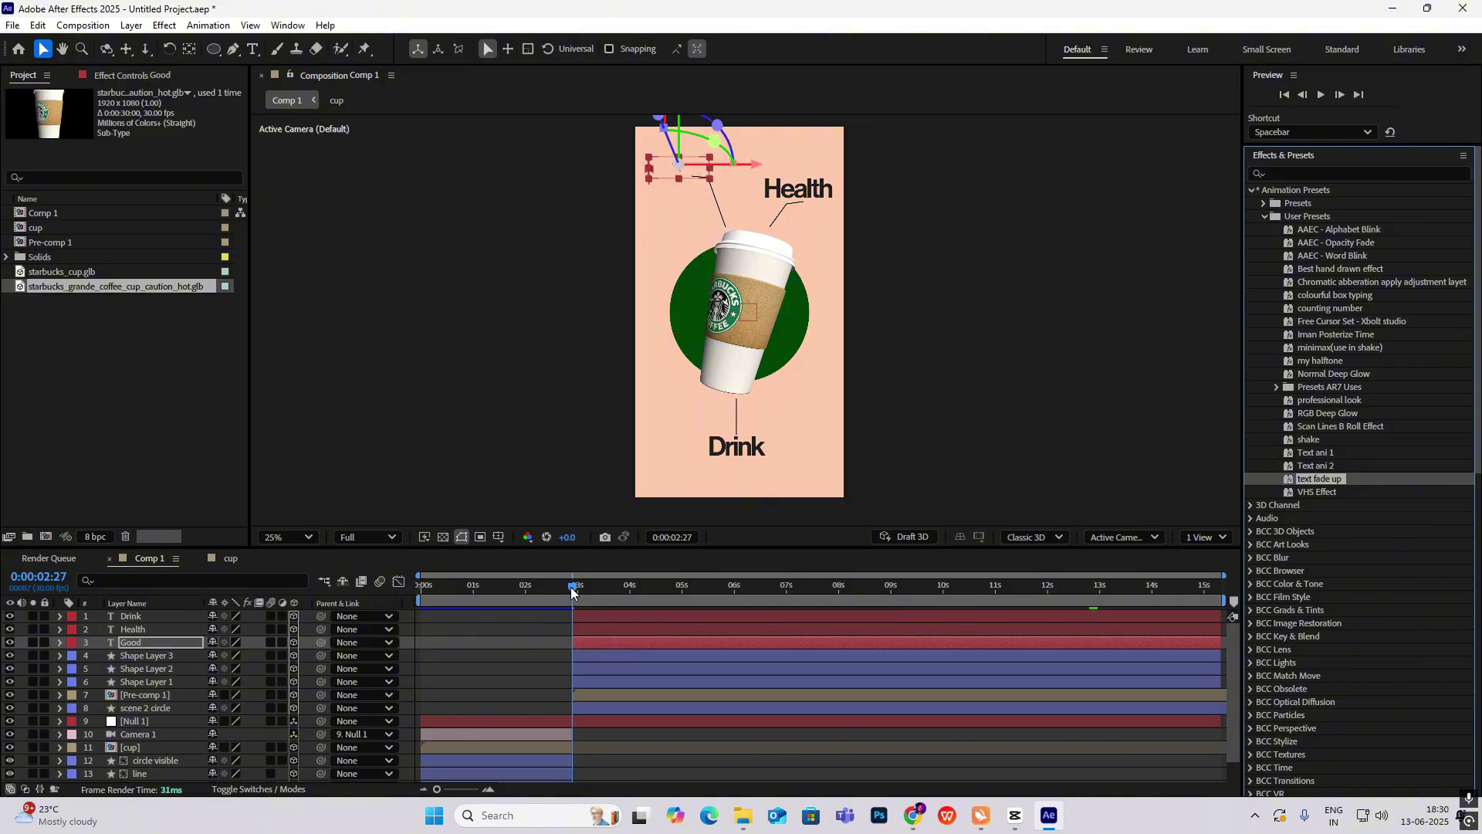
Apply the "text fade up" preset to the Health layer at 0:00:04:00 and to the Drink layer at 0:00:05:00
left_click_drag(598, 593, 628, 663)
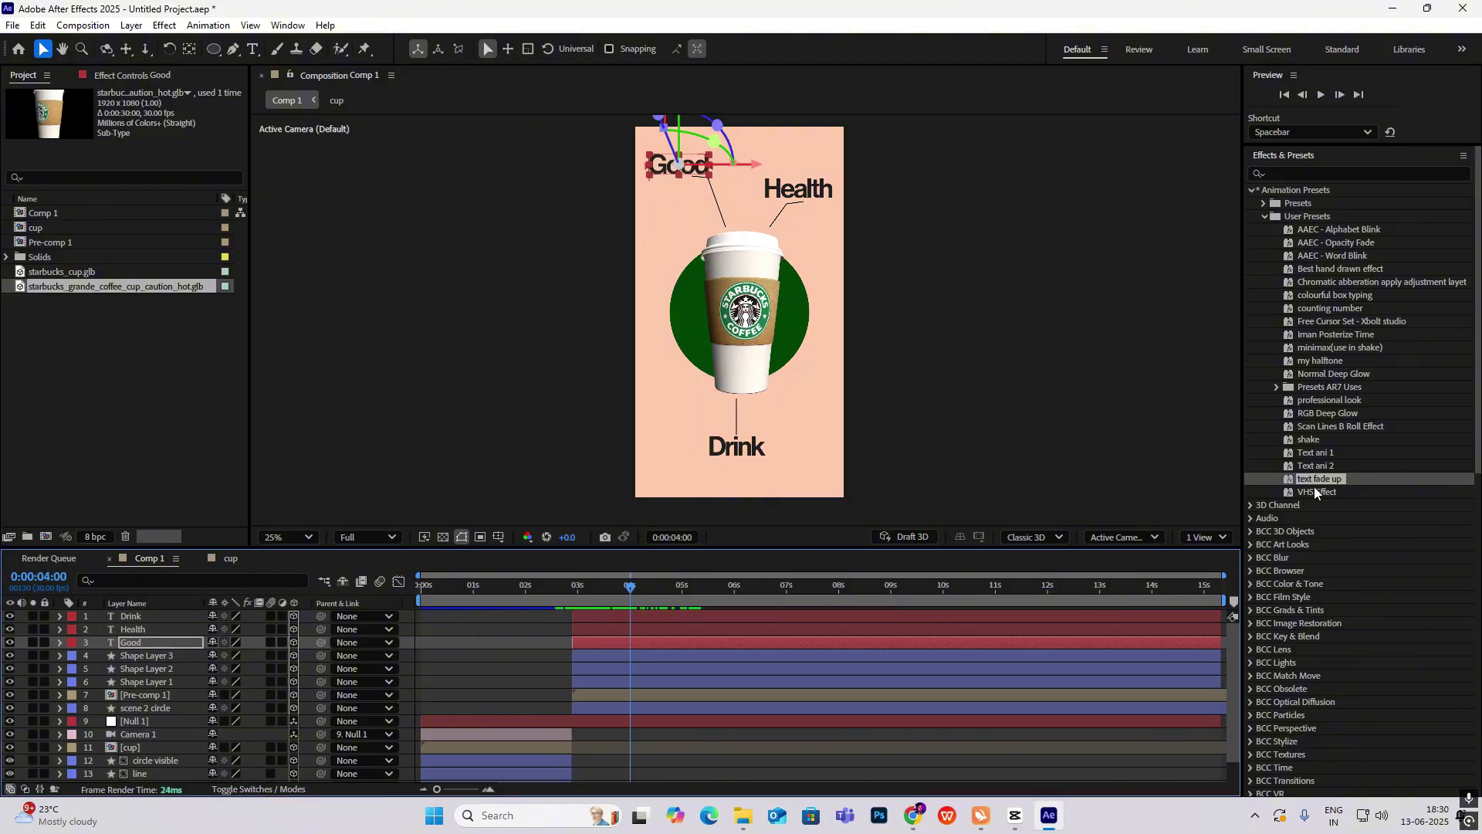
mouse_move(1314, 480)
left_mouse_down()
mouse_move(460, 719)
mouse_move(726, 634)
mouse_move(686, 632)
left_mouse_up()
left_click_drag(619, 577, 684, 605)
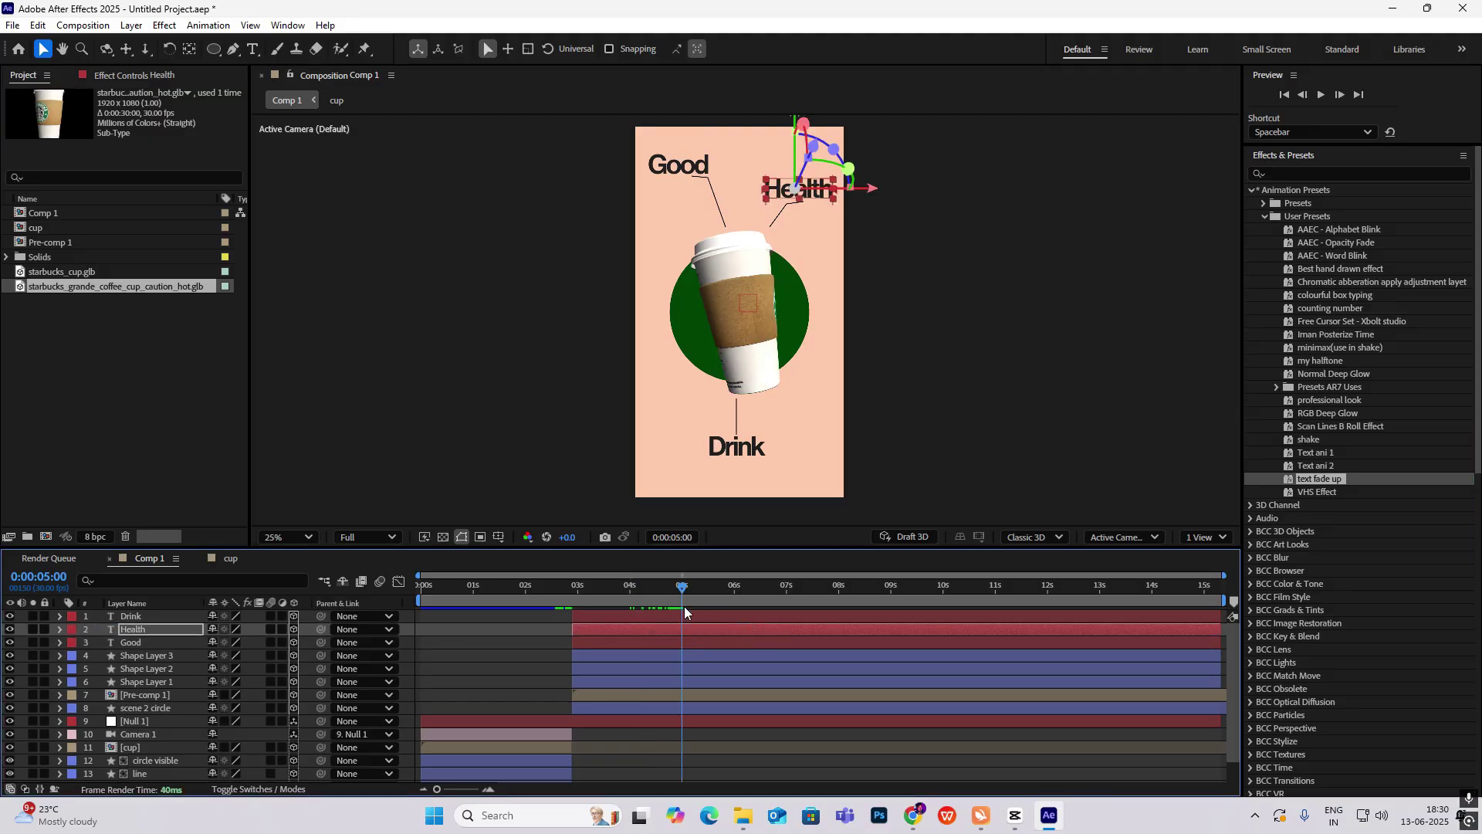
mouse_move(1324, 476)
left_mouse_down()
mouse_move(1033, 646)
mouse_move(548, 632)
mouse_move(732, 618)
mouse_move(568, 609)
mouse_move(838, 627)
left_mouse_up()
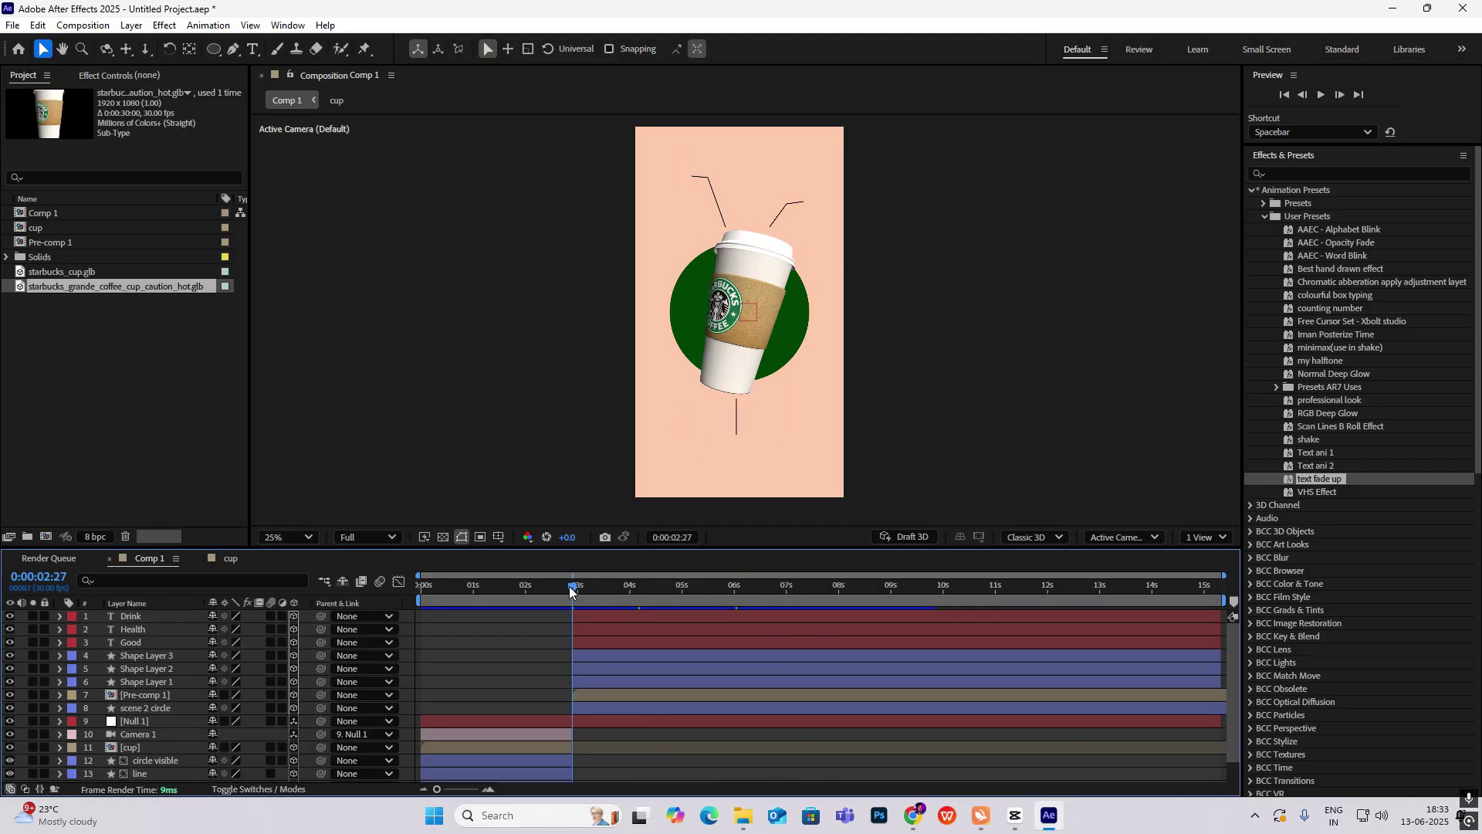
Extend the Camera 1 layer to the end of the composition and add a second null object as a 3D layer
mouse_move(573, 592)
left_mouse_down()
mouse_move(536, 592)
mouse_move(554, 560)
mouse_move(548, 590)
mouse_move(584, 606)
mouse_move(568, 590)
left_mouse_up()
left_click_drag(573, 737, 1226, 750)
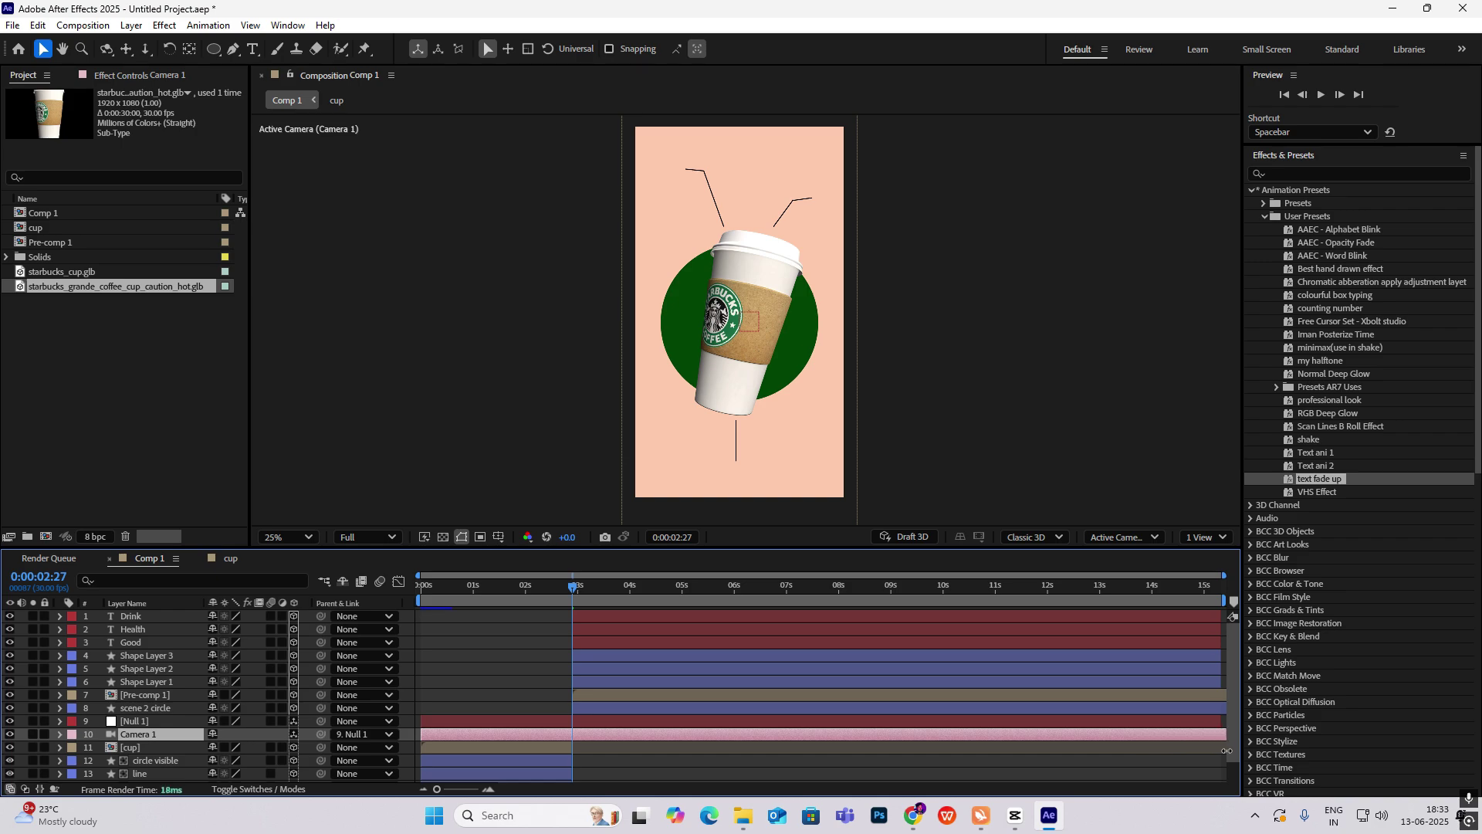
left_click(995, 368)
right_click(997, 367)
mouse_move(1068, 377)
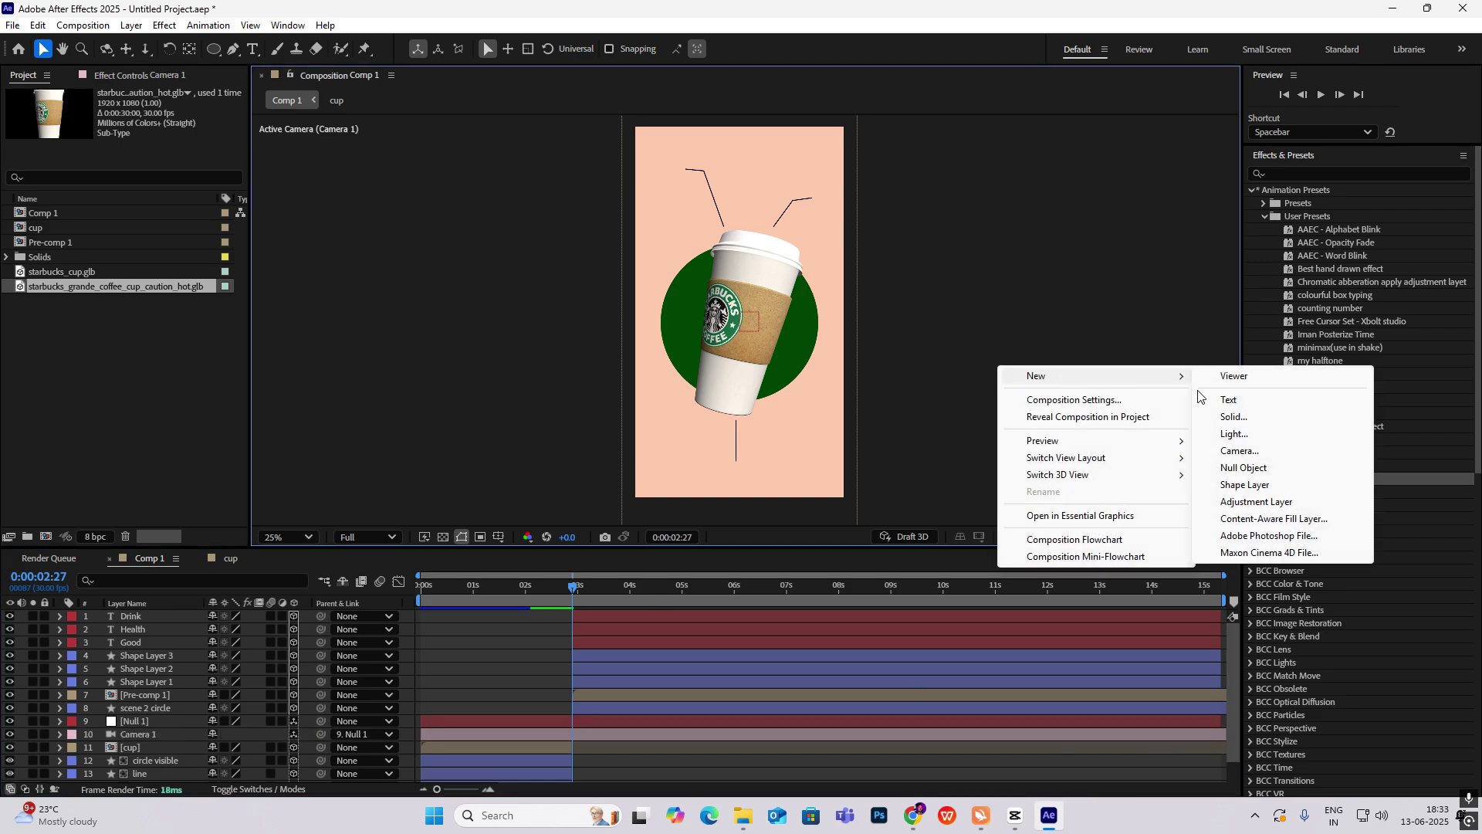
left_click(1251, 468)
left_click(293, 615)
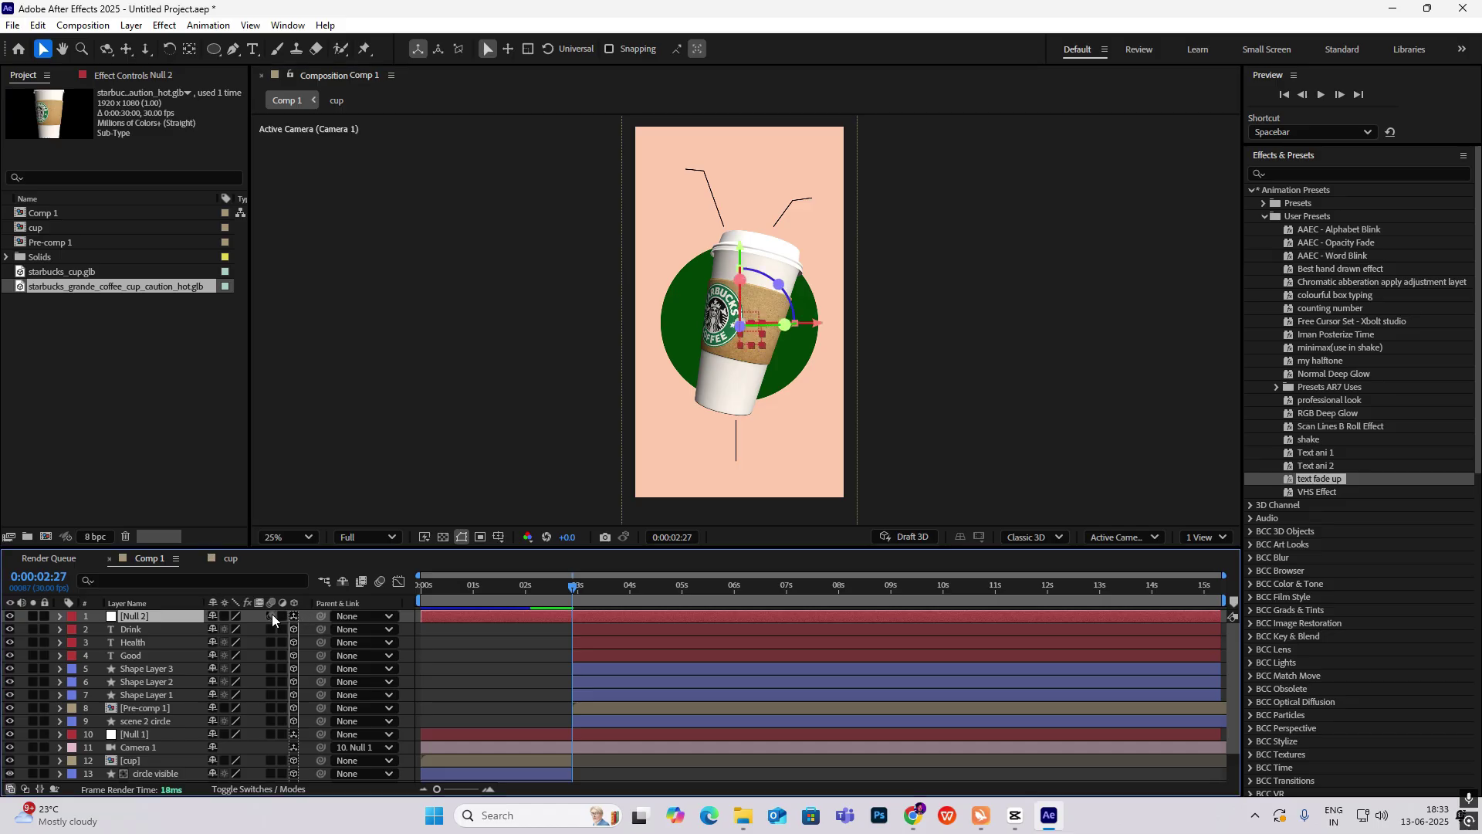
Parent Null 1 to Null 2 and trim Null 2 to start at 0:00:02:27
left_click(138, 732)
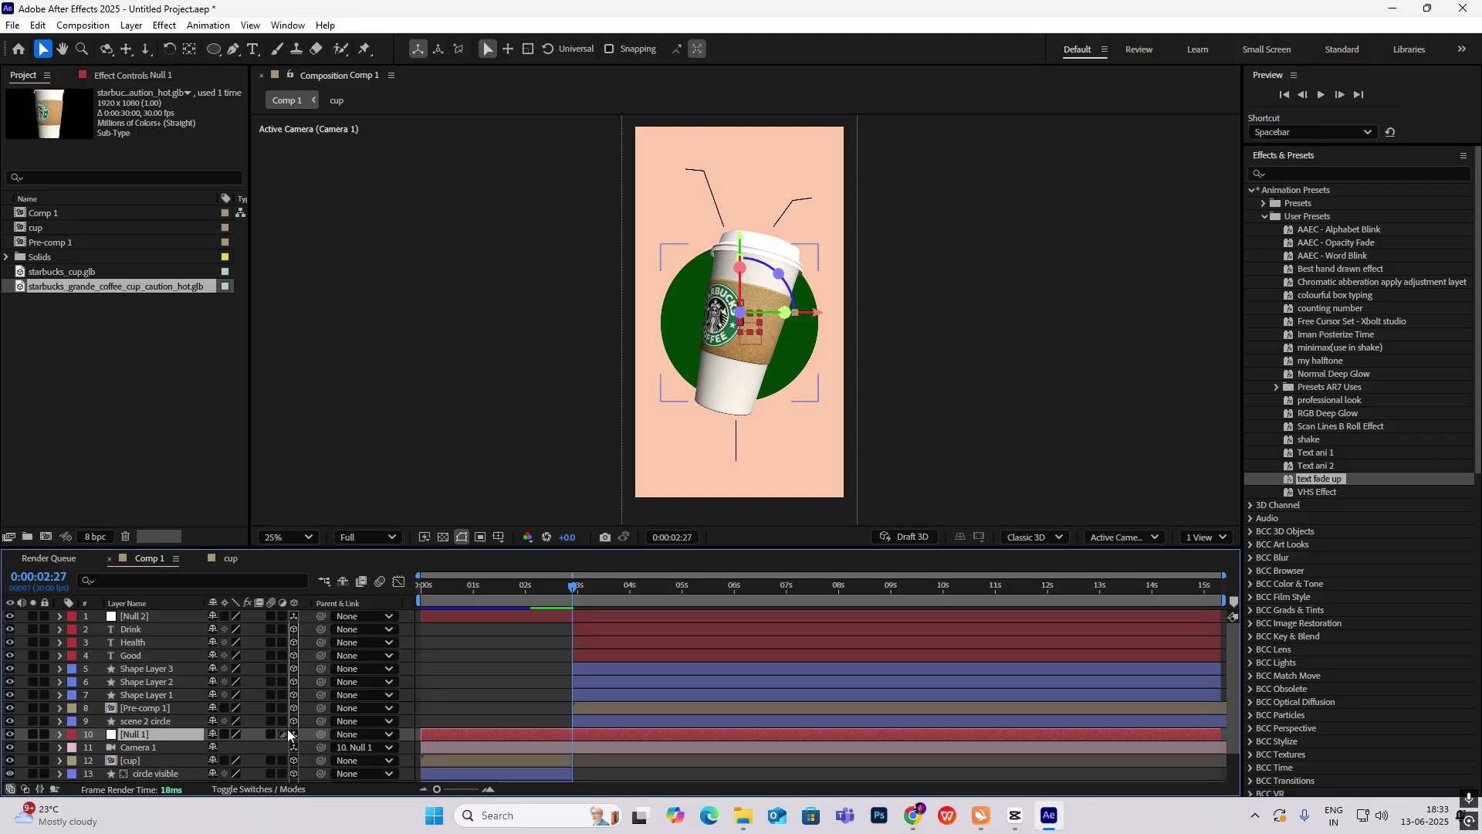
left_click_drag(322, 733, 136, 613)
left_click(612, 616)
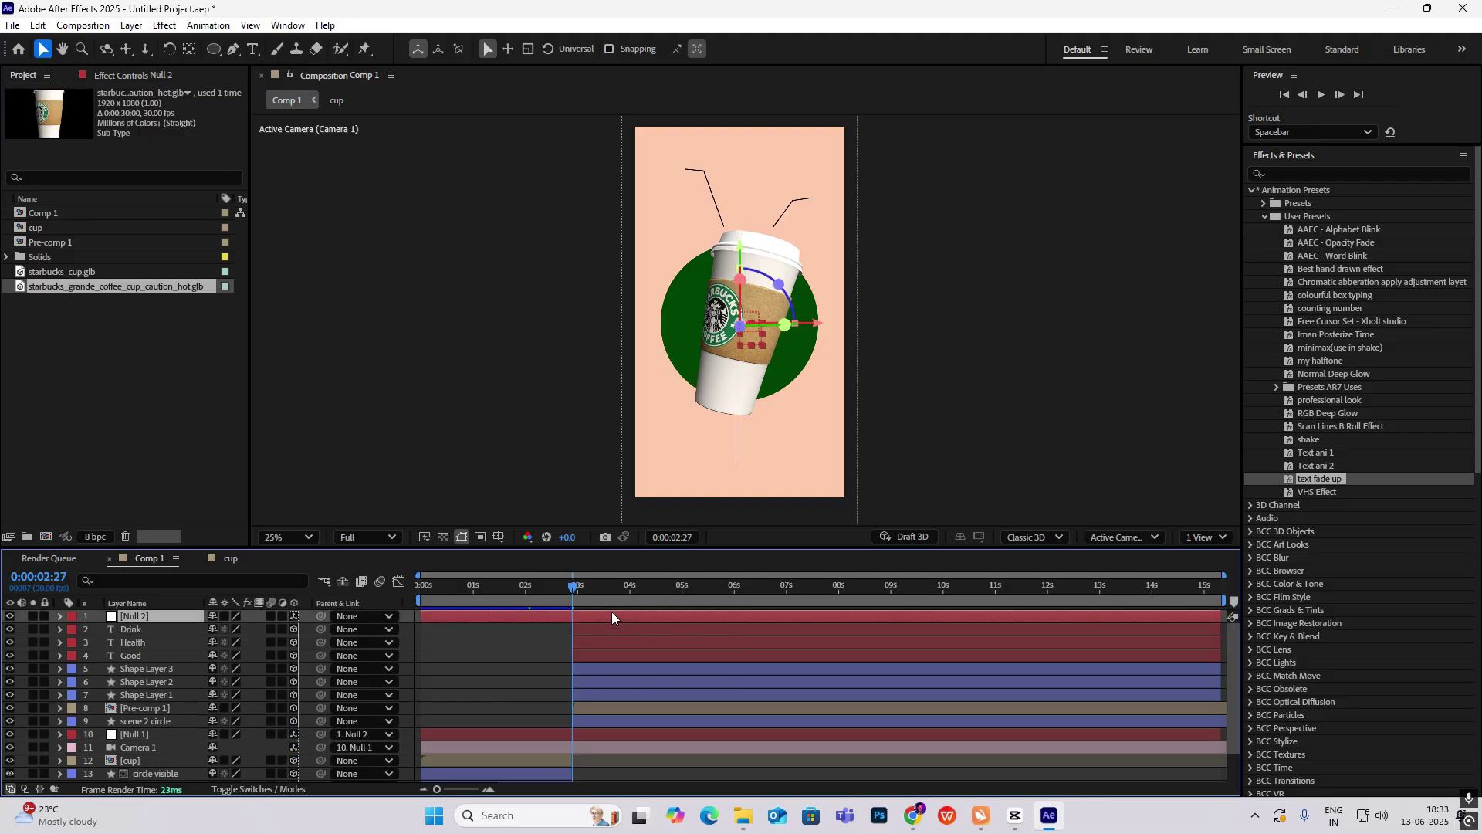
left_click_drag(422, 616, 573, 619)
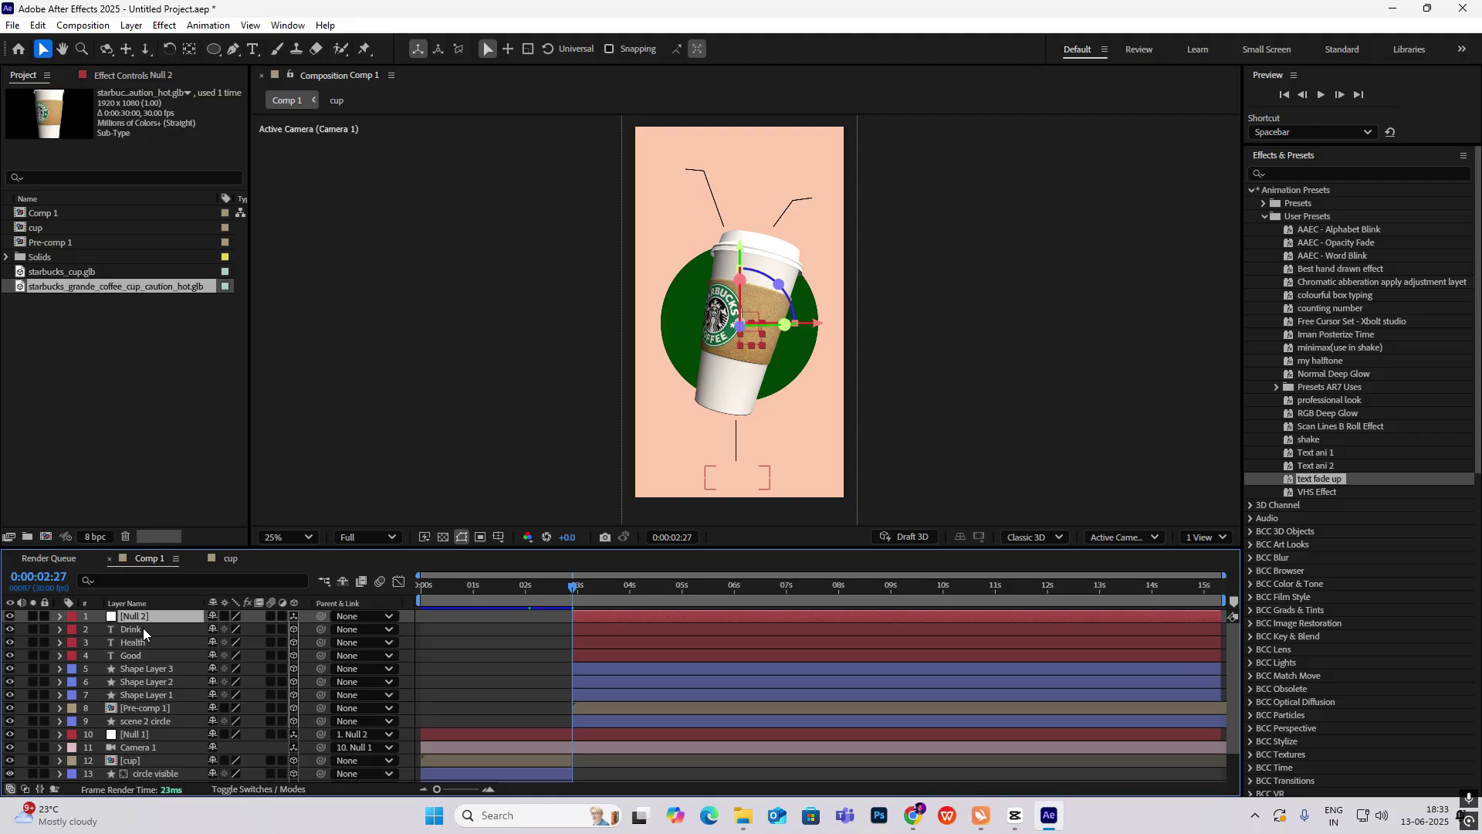
Keyframe Null 2's Position at 0:00:02:27 and set its Y value to 932 at 0:00:03:17
key("alt+shift+p")
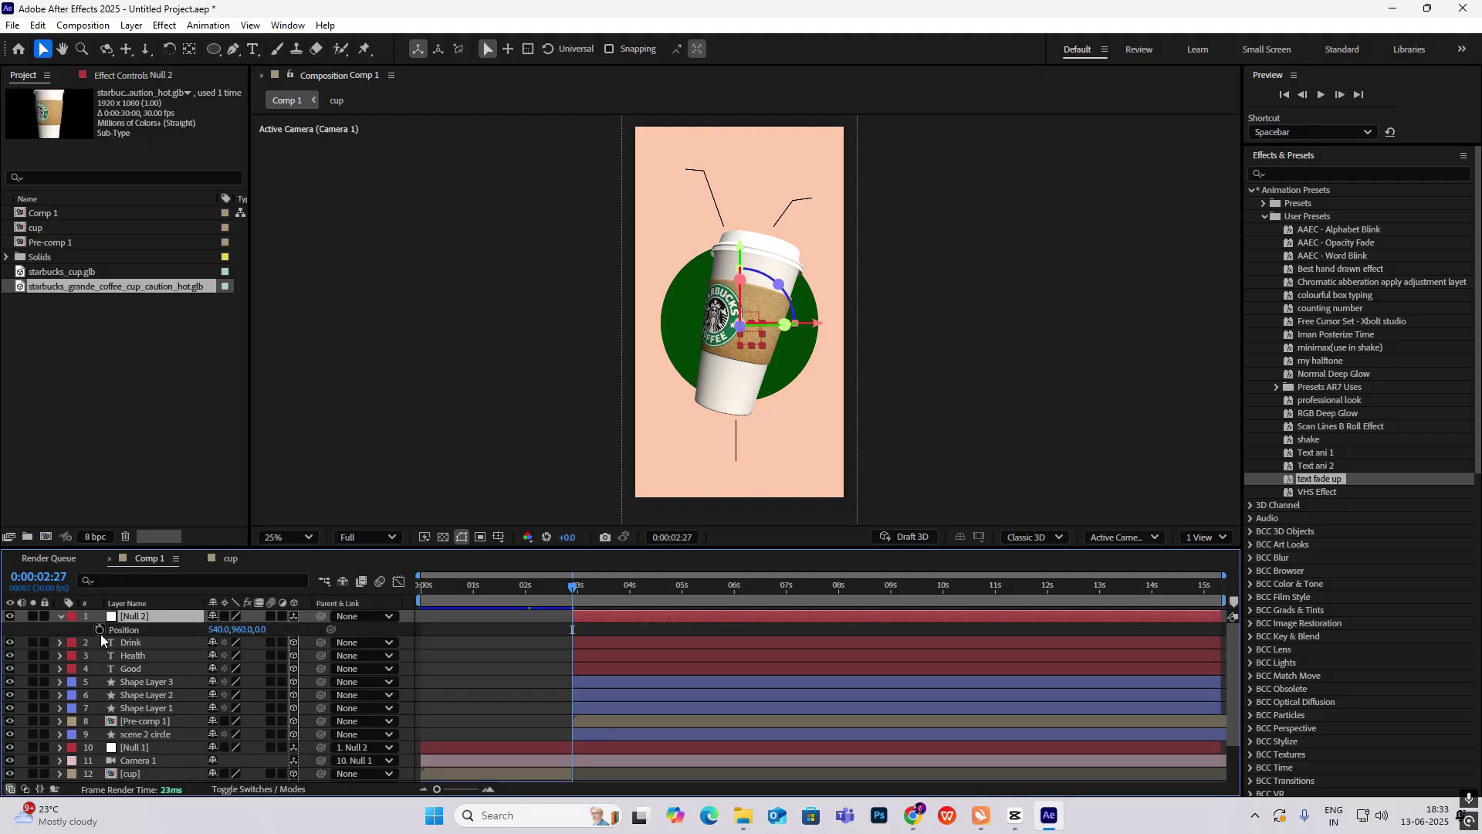
mouse_move(573, 585)
left_mouse_down()
mouse_move(623, 600)
mouse_move(564, 597)
mouse_move(581, 606)
left_mouse_up()
mouse_move(604, 615)
left_mouse_down()
mouse_move(579, 616)
mouse_move(607, 615)
left_mouse_up()
left_click_drag(239, 632, 233, 639)
left_click_drag(646, 625, 507, 637)
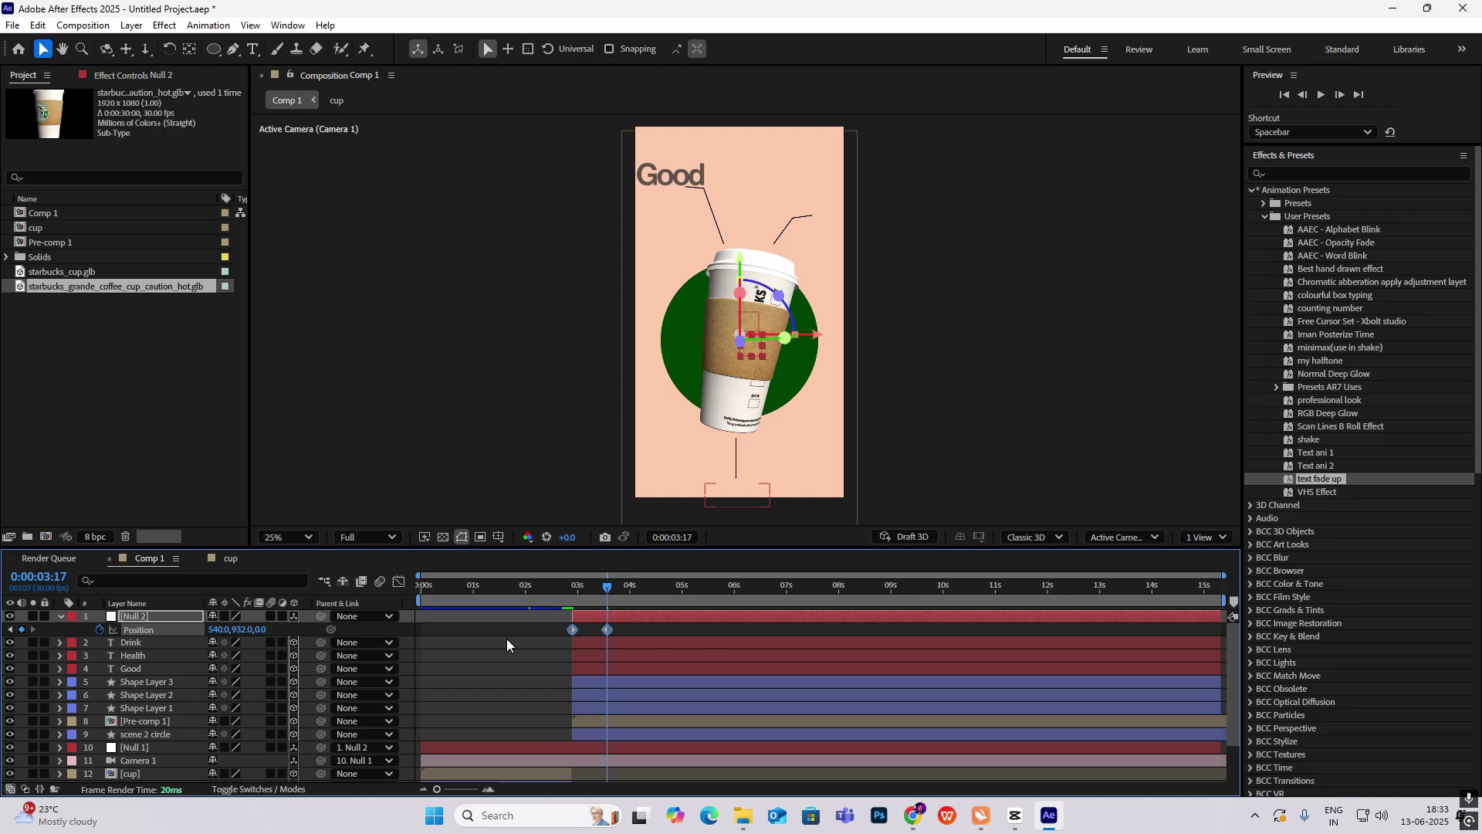
Reshape the eased speed curve of Null 2's Position, cutting the first keyframe's influence to about 9% and lengthening the last keyframe's influence
left_click(399, 581)
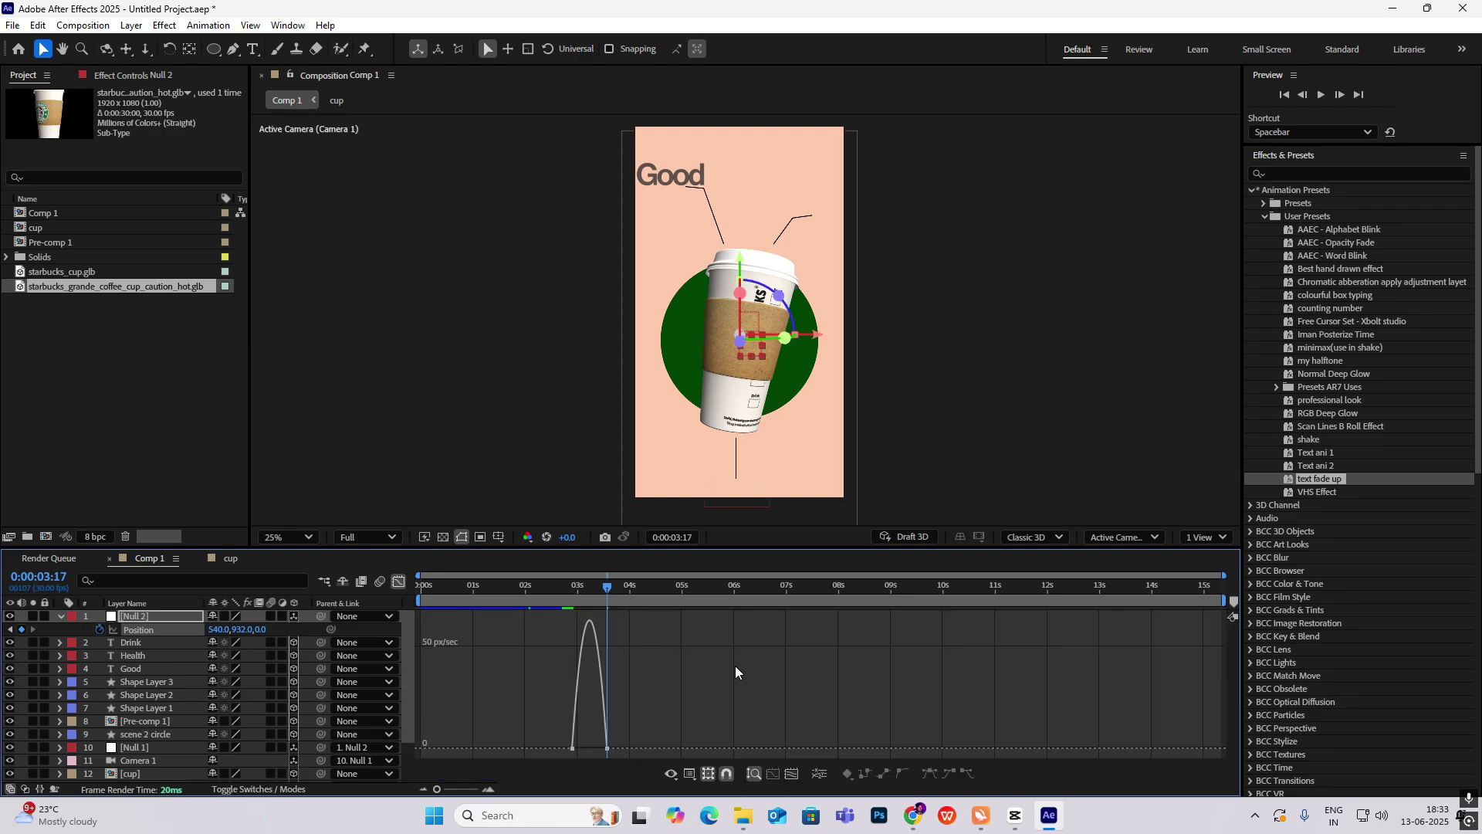
scroll(600, 745, "up", 4)
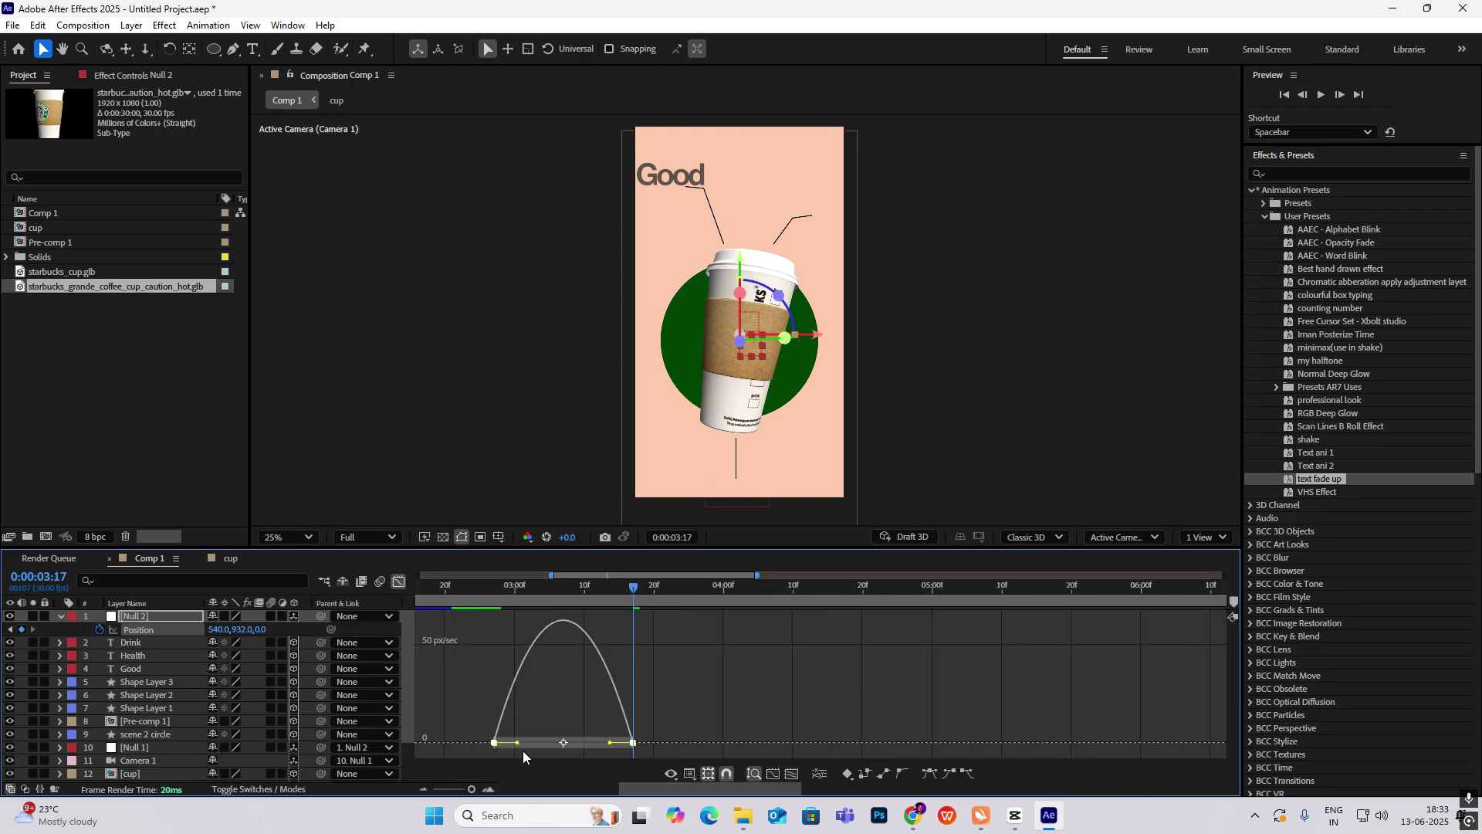
left_click_drag(518, 746, 499, 744)
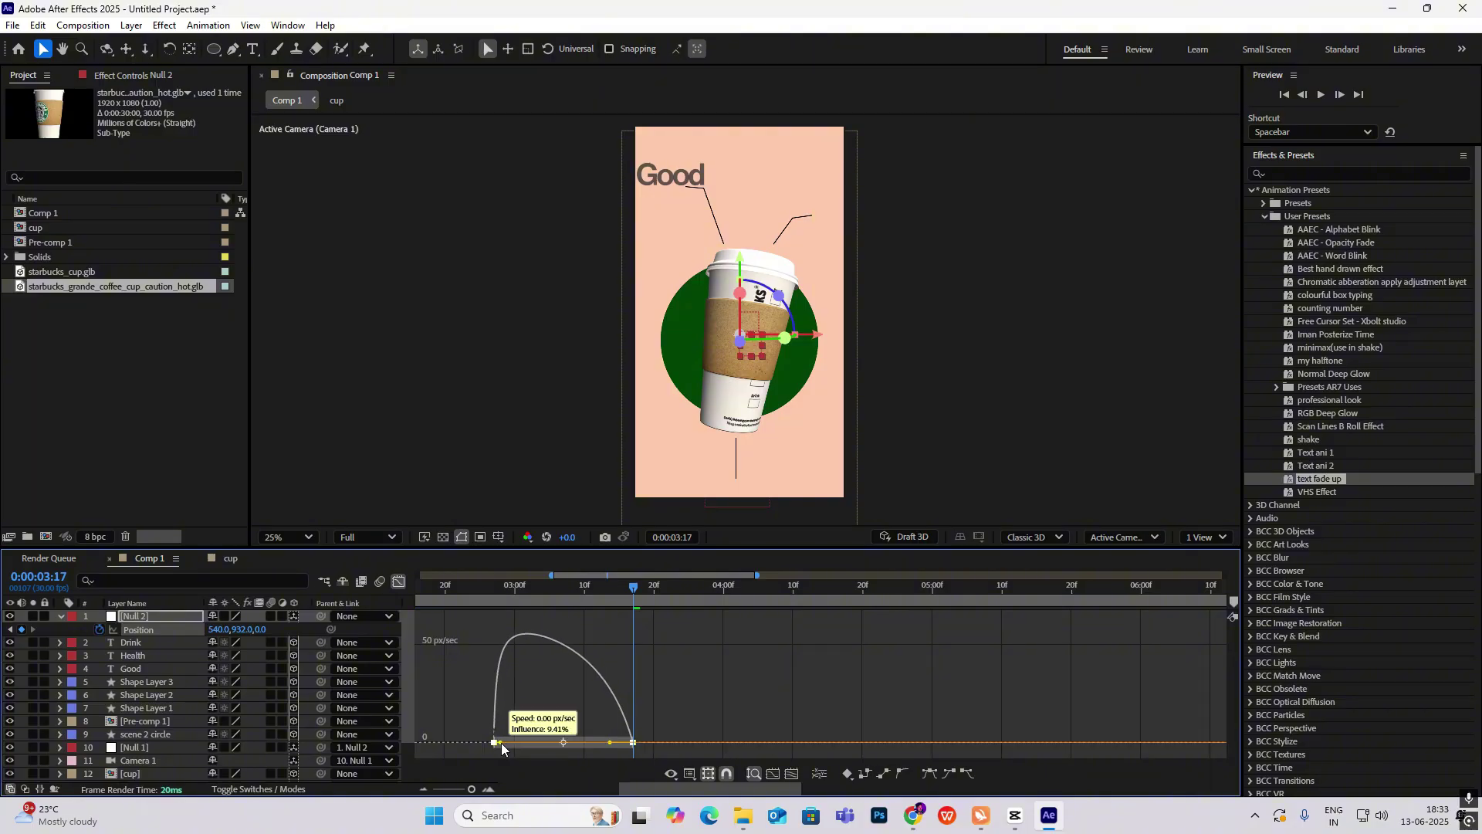
left_click_drag(610, 743, 566, 745)
left_click(399, 581)
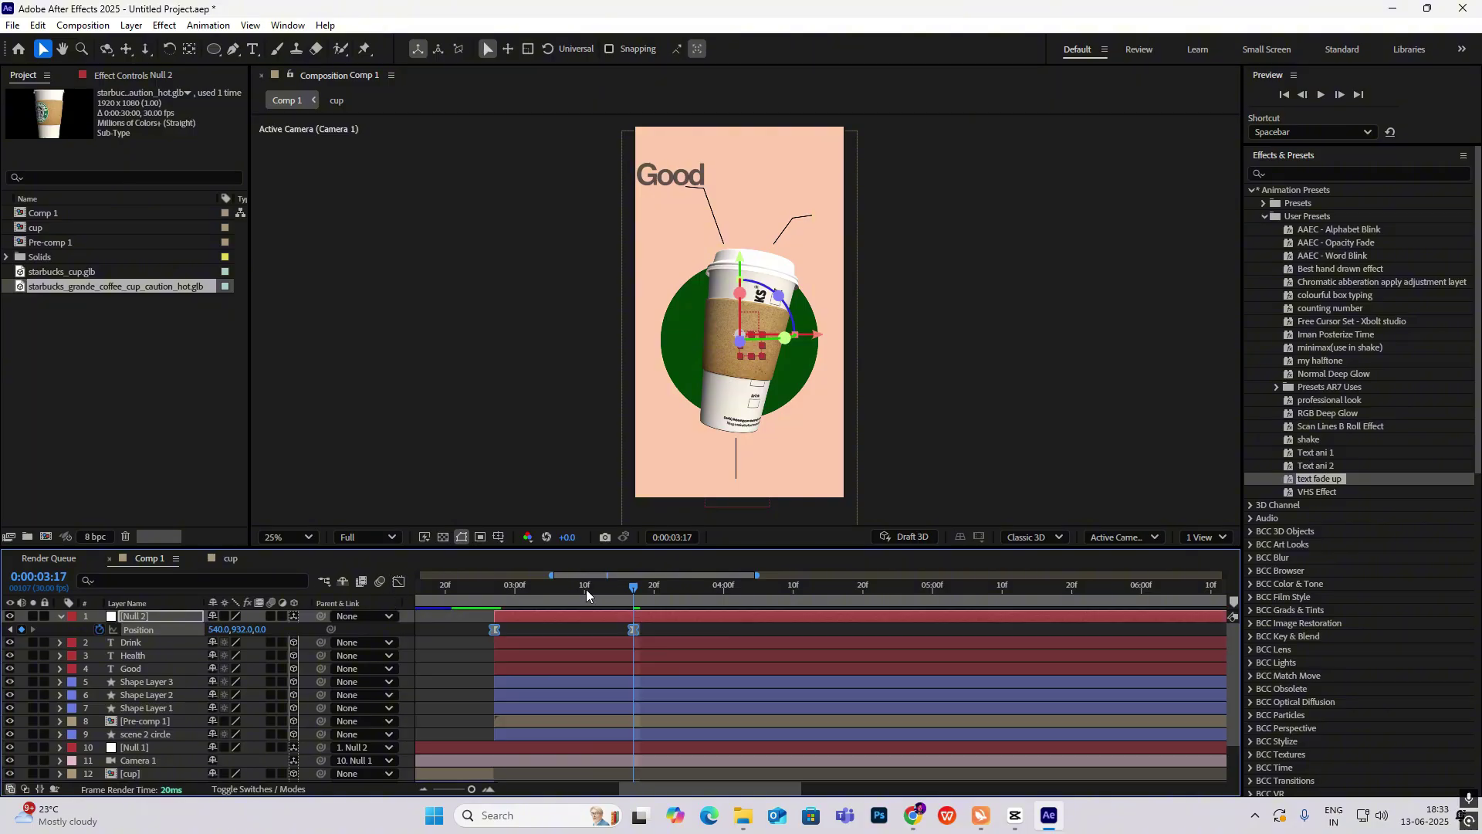
Play back the transition into the second cup scene to check the null-driven camera move
mouse_move(494, 607)
left_mouse_down()
mouse_move(449, 613)
mouse_move(466, 607)
left_mouse_up()
key("space")
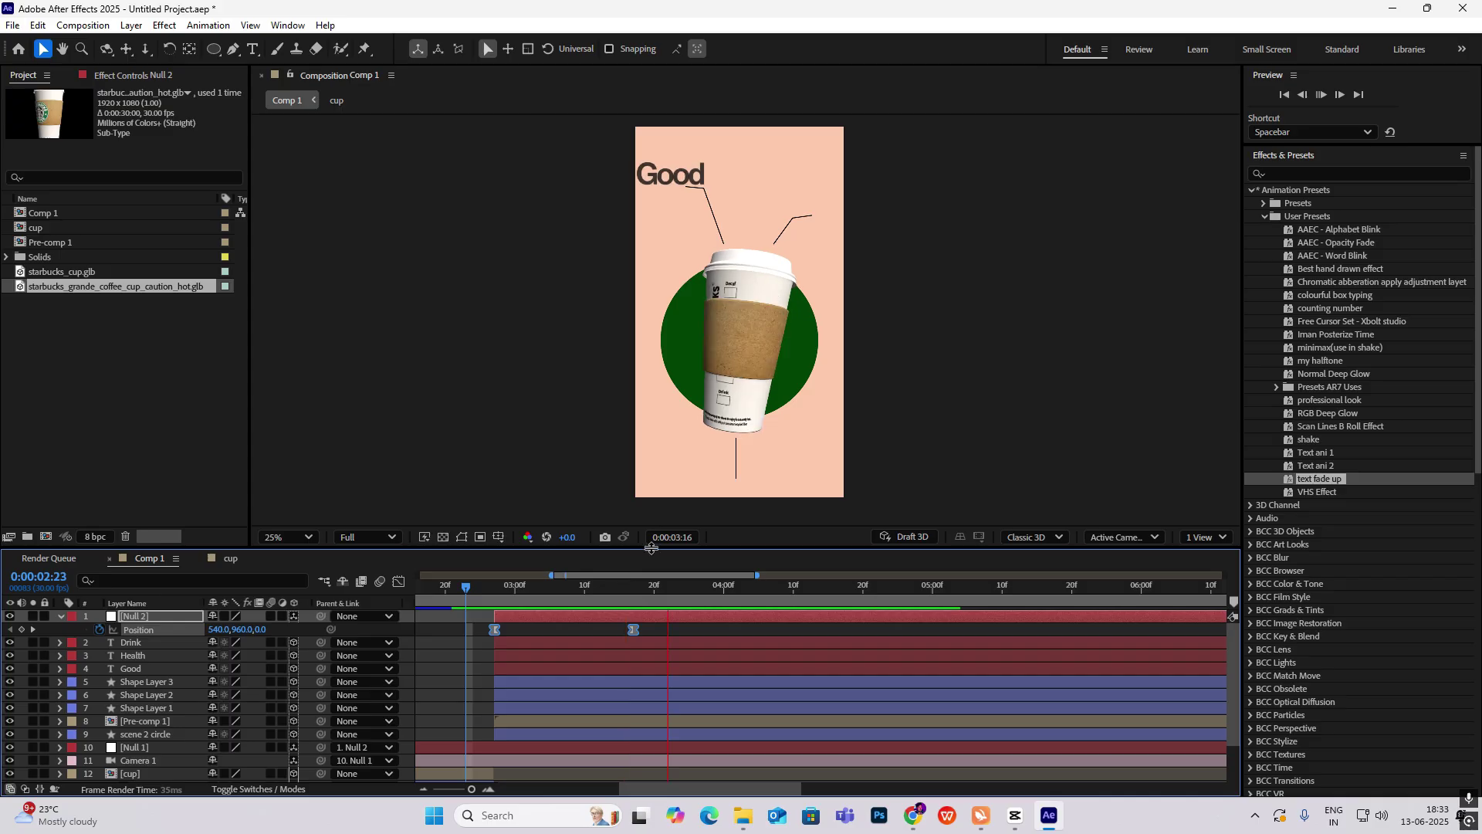
key("semicolon")
left_click(641, 587)
left_click_drag(641, 586, 553, 596)
key("space")
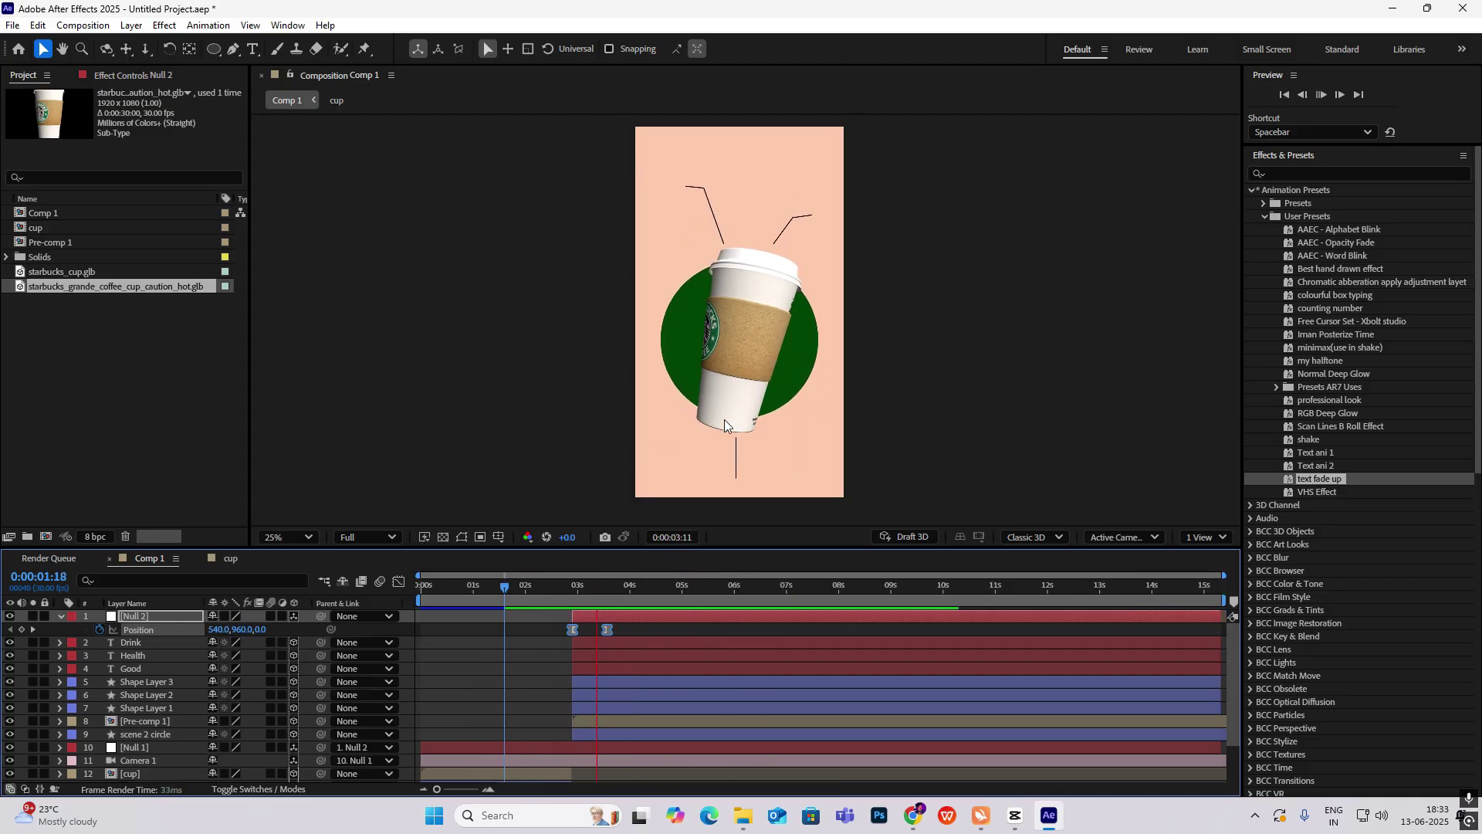
key("space")
key("Home")
key("space")
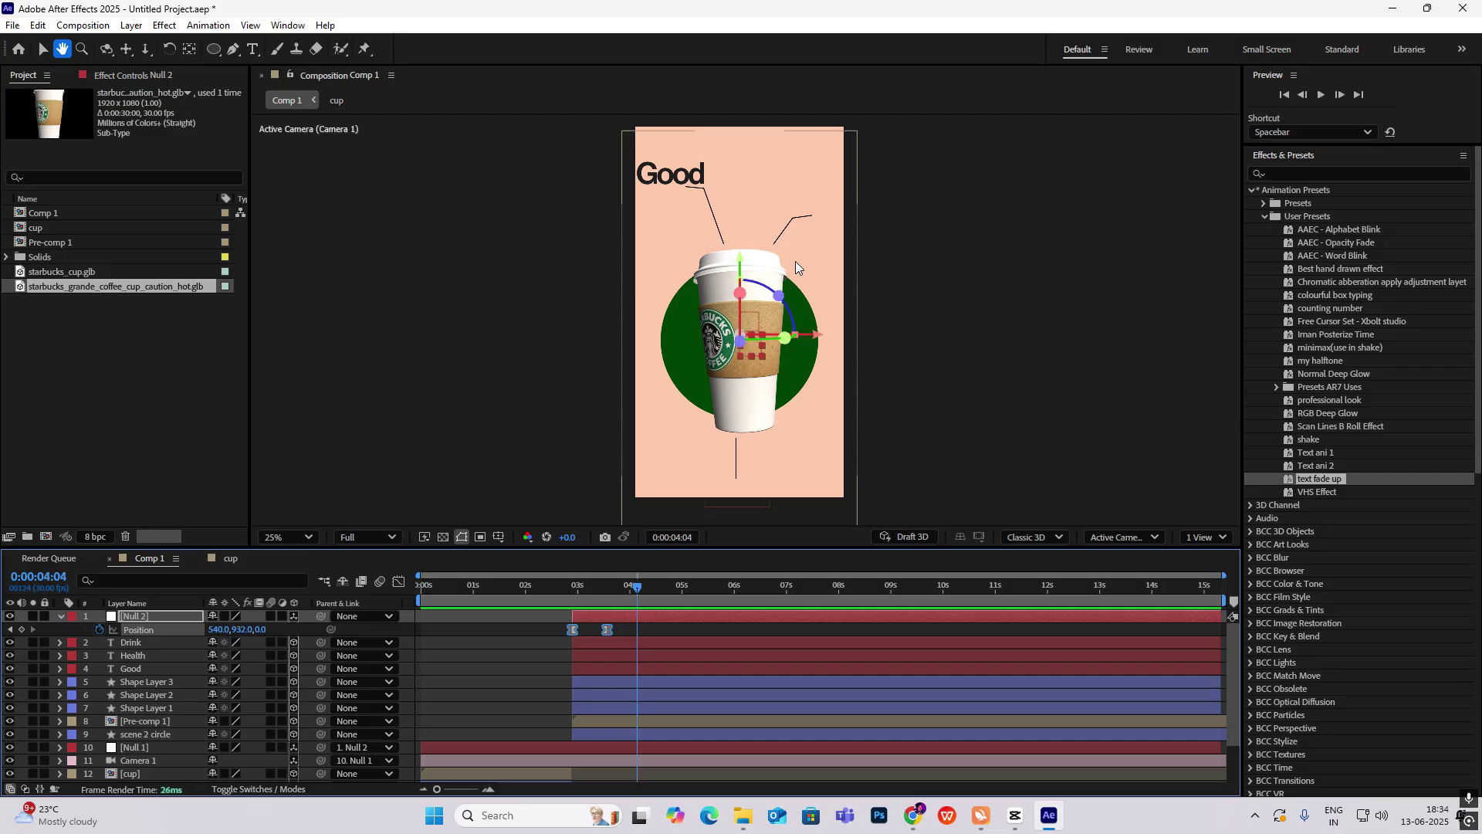
Split the Camera 1 layer at 0:00:02:27
left_click(552, 591)
mouse_move(553, 592)
left_mouse_down()
mouse_move(731, 645)
mouse_move(573, 641)
left_mouse_up()
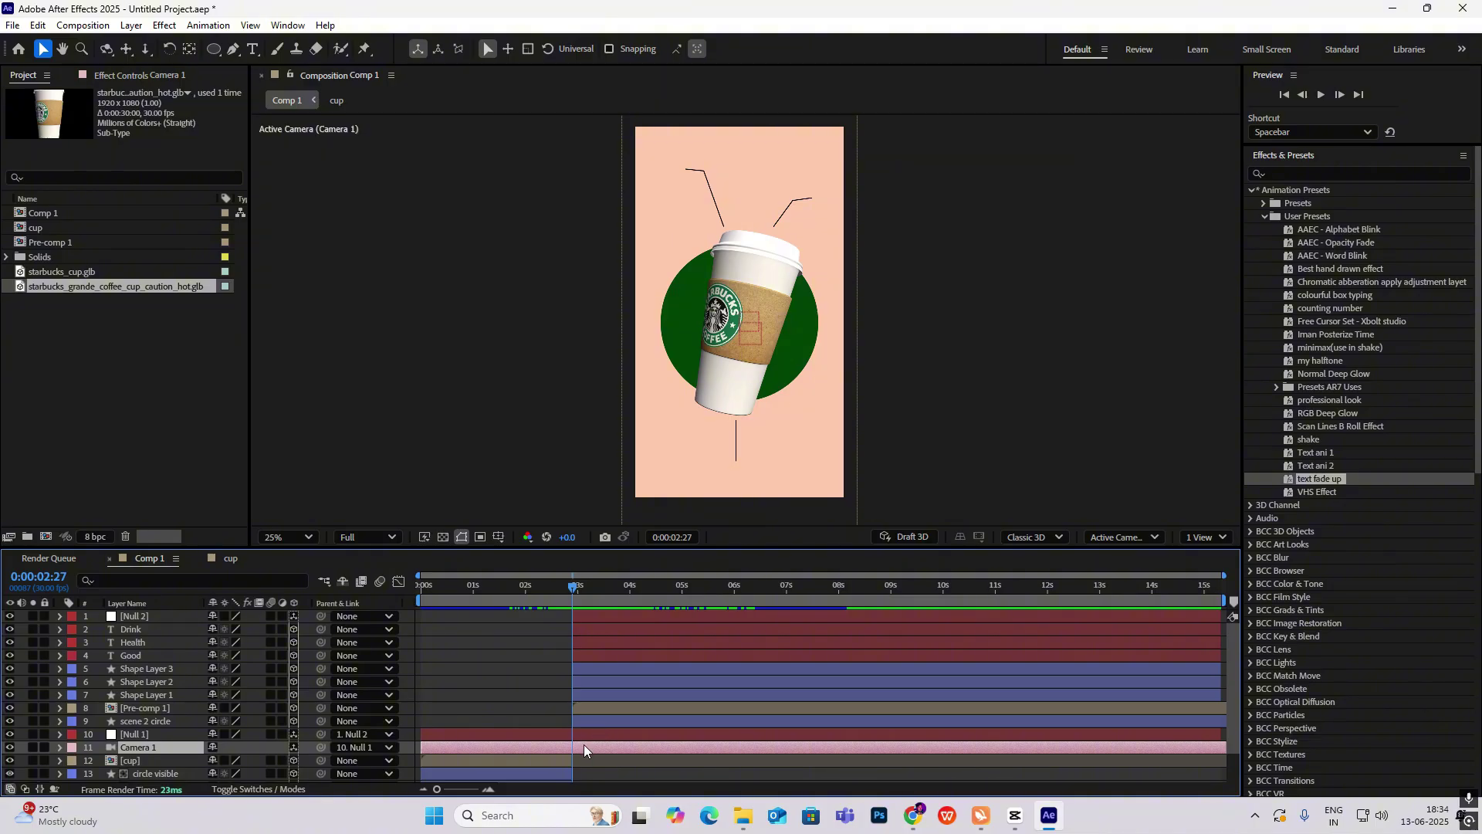
key("ctrl+shift+d")
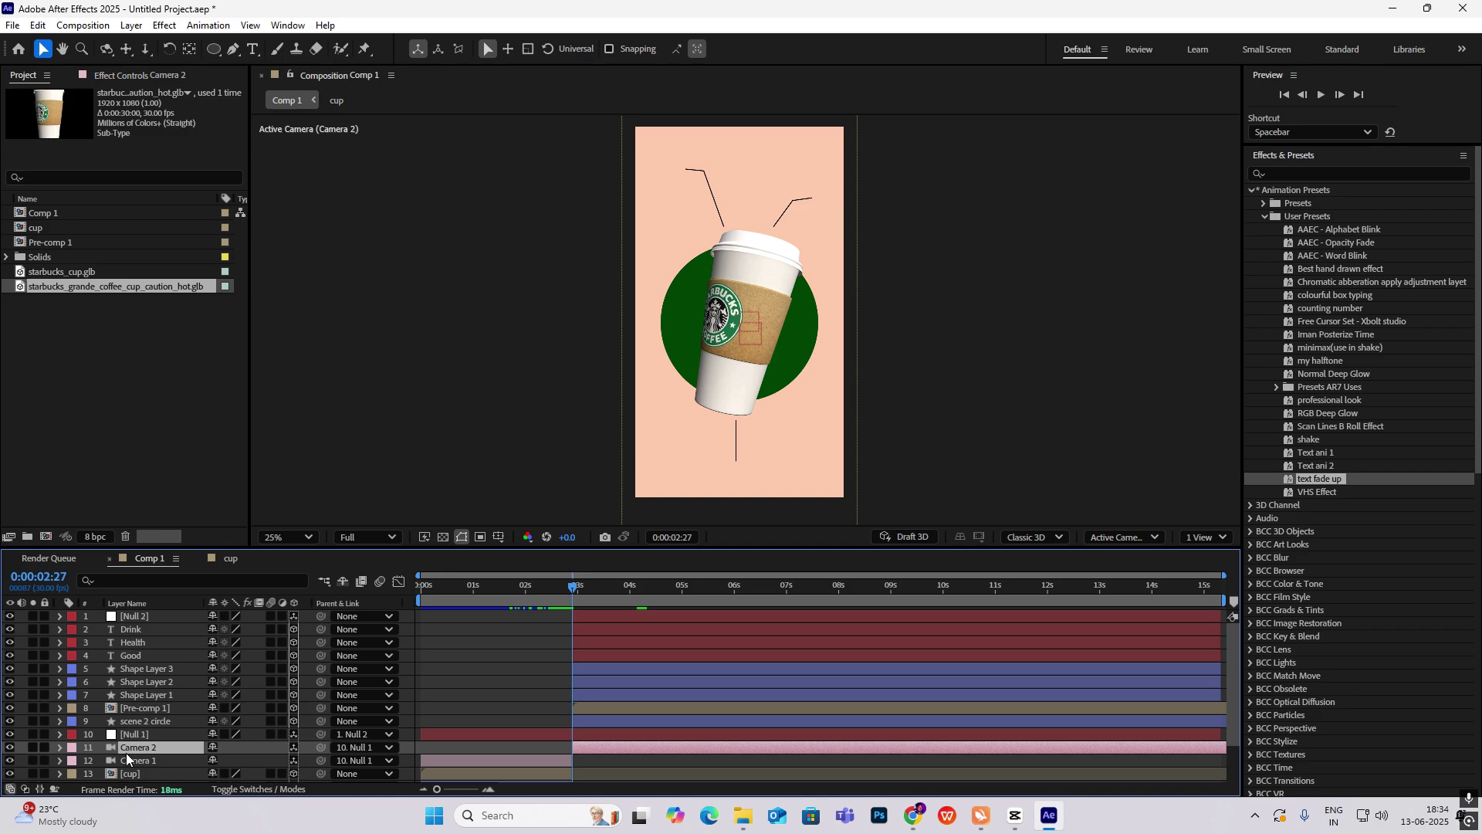
Add Point of Interest and Position keyframes to Camera 2 at 0:00:02:27
key("p")
left_click(59, 748)
scroll(109, 745, "down", 3)
scroll(100, 699, "up", 2)
left_click(101, 697)
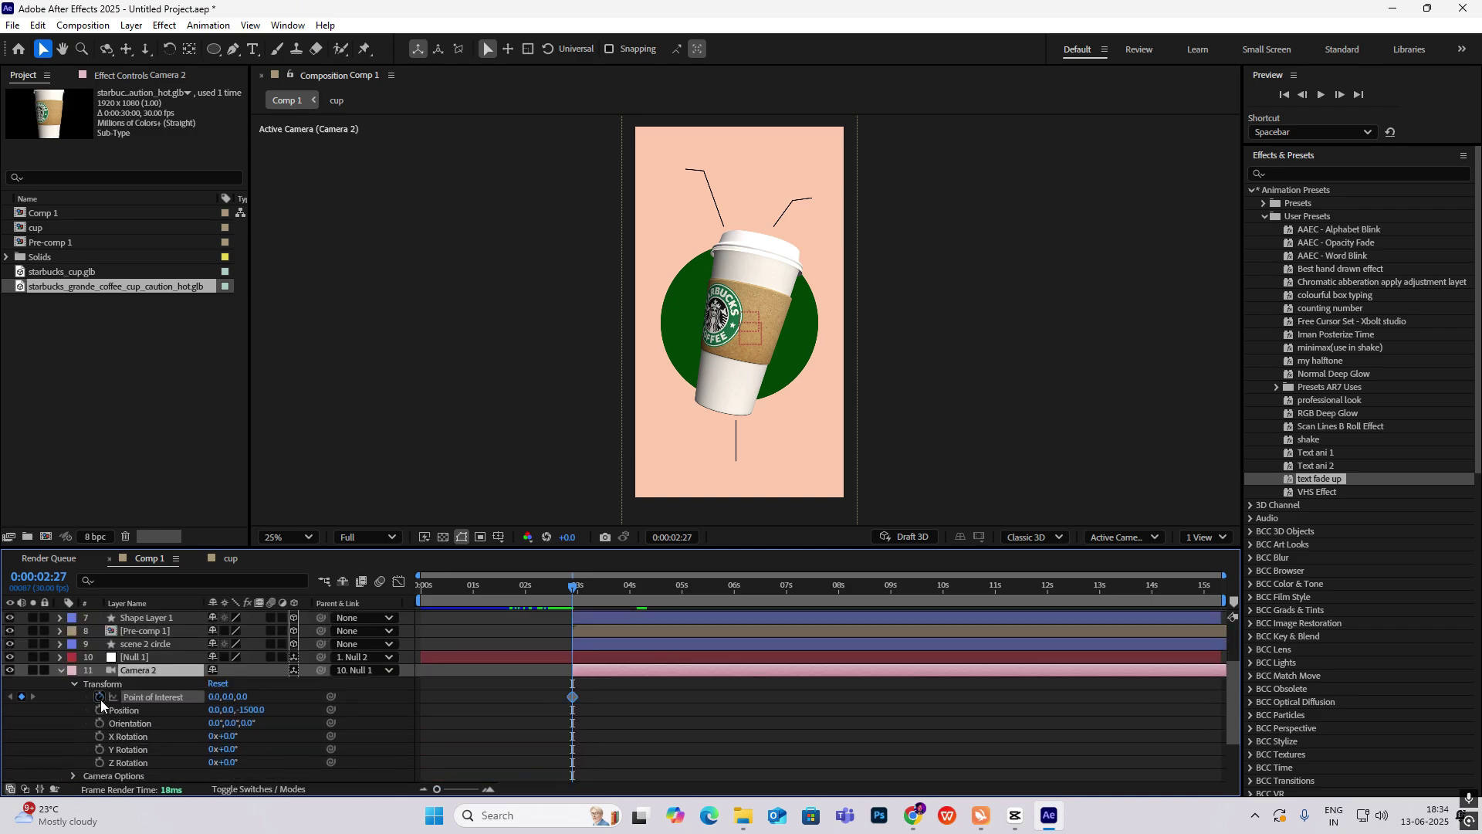
left_click(100, 711)
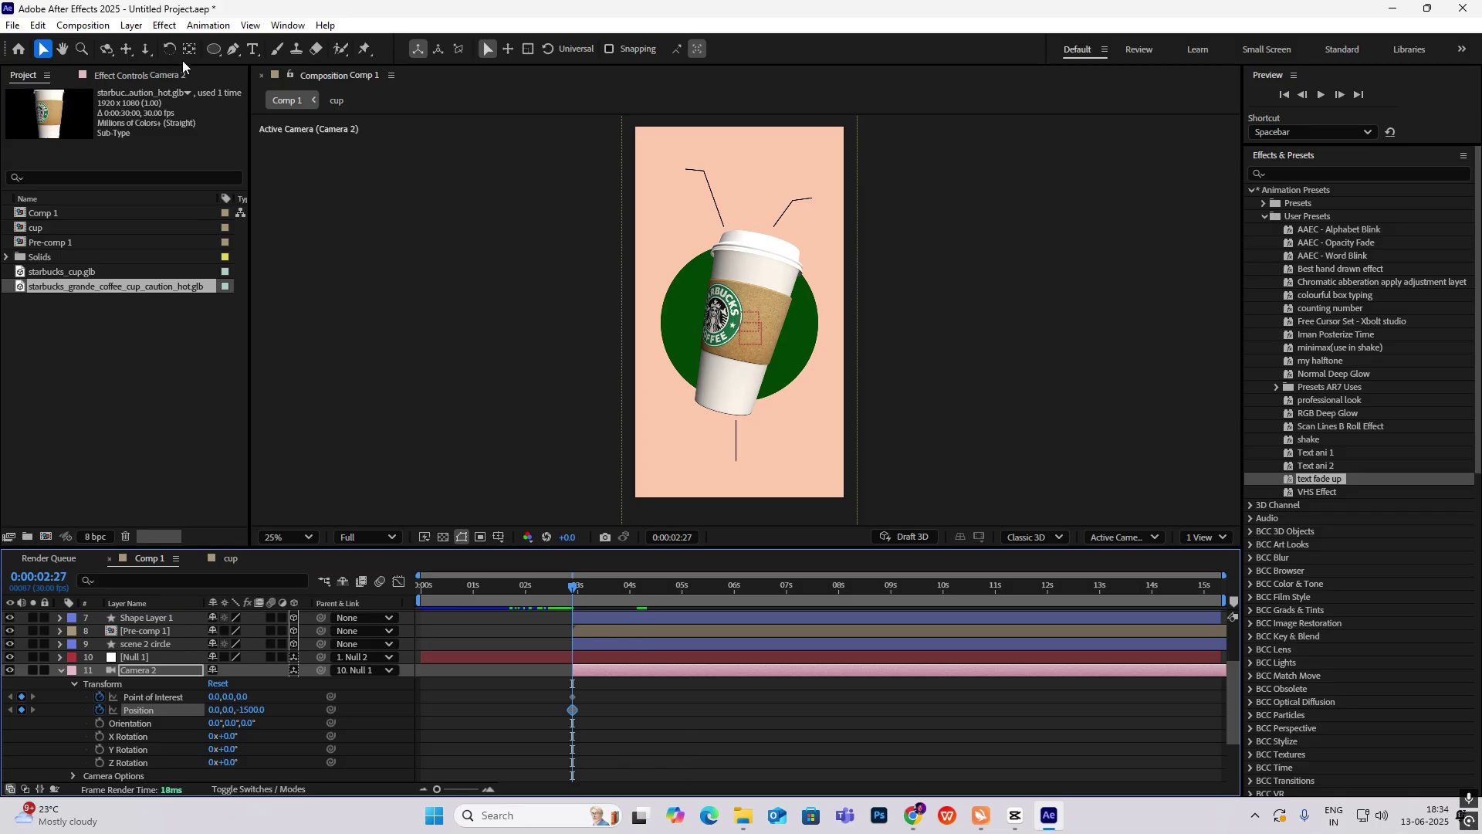
Orbit, pan and dolly Camera 2 at 0:00:02:27 into a close view of the Good callout, with position about -267, -251, -886
left_click(108, 48)
left_click_drag(757, 287, 647, 114)
left_click(126, 49)
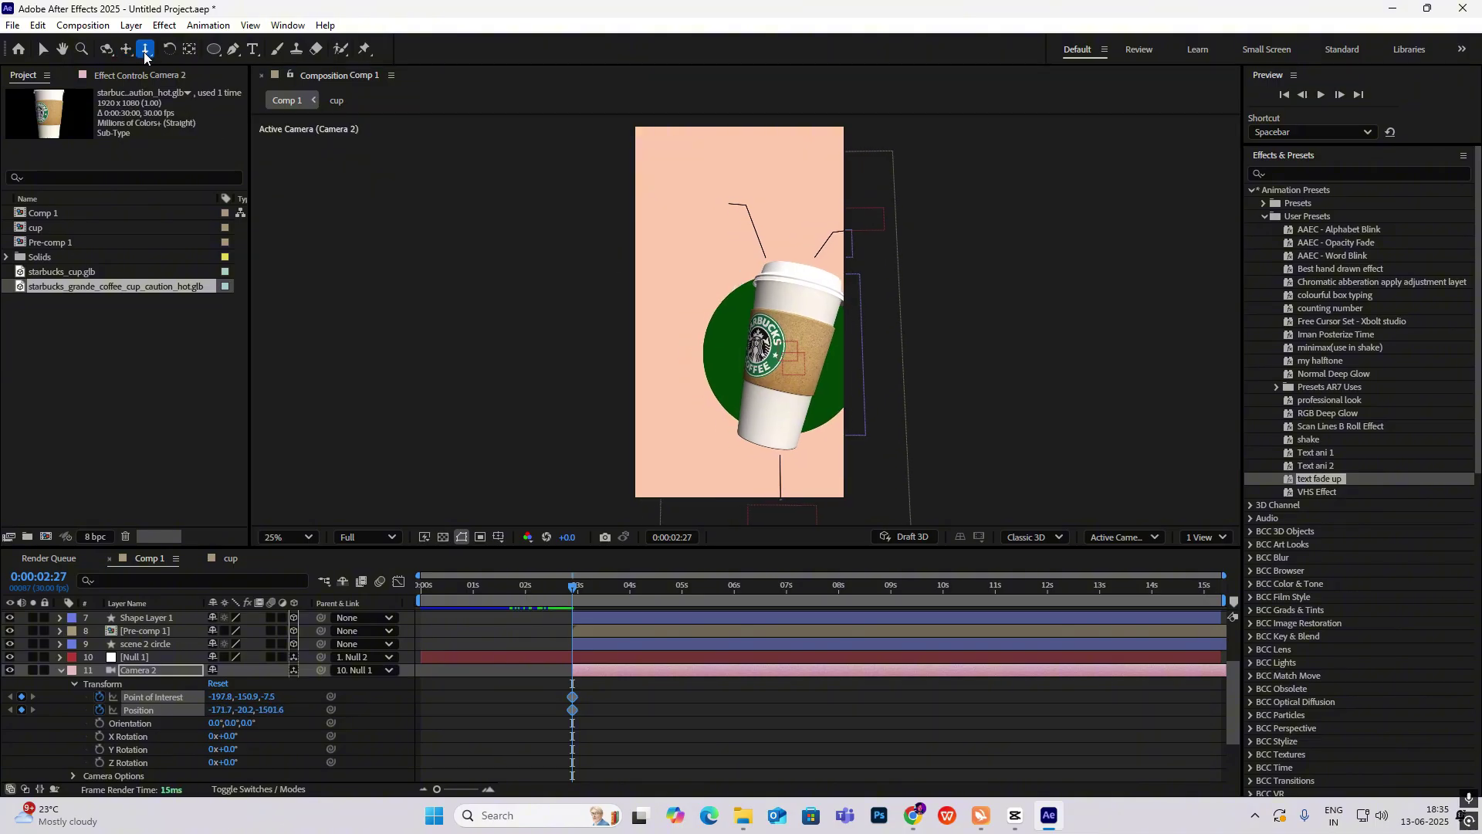
left_click(145, 49)
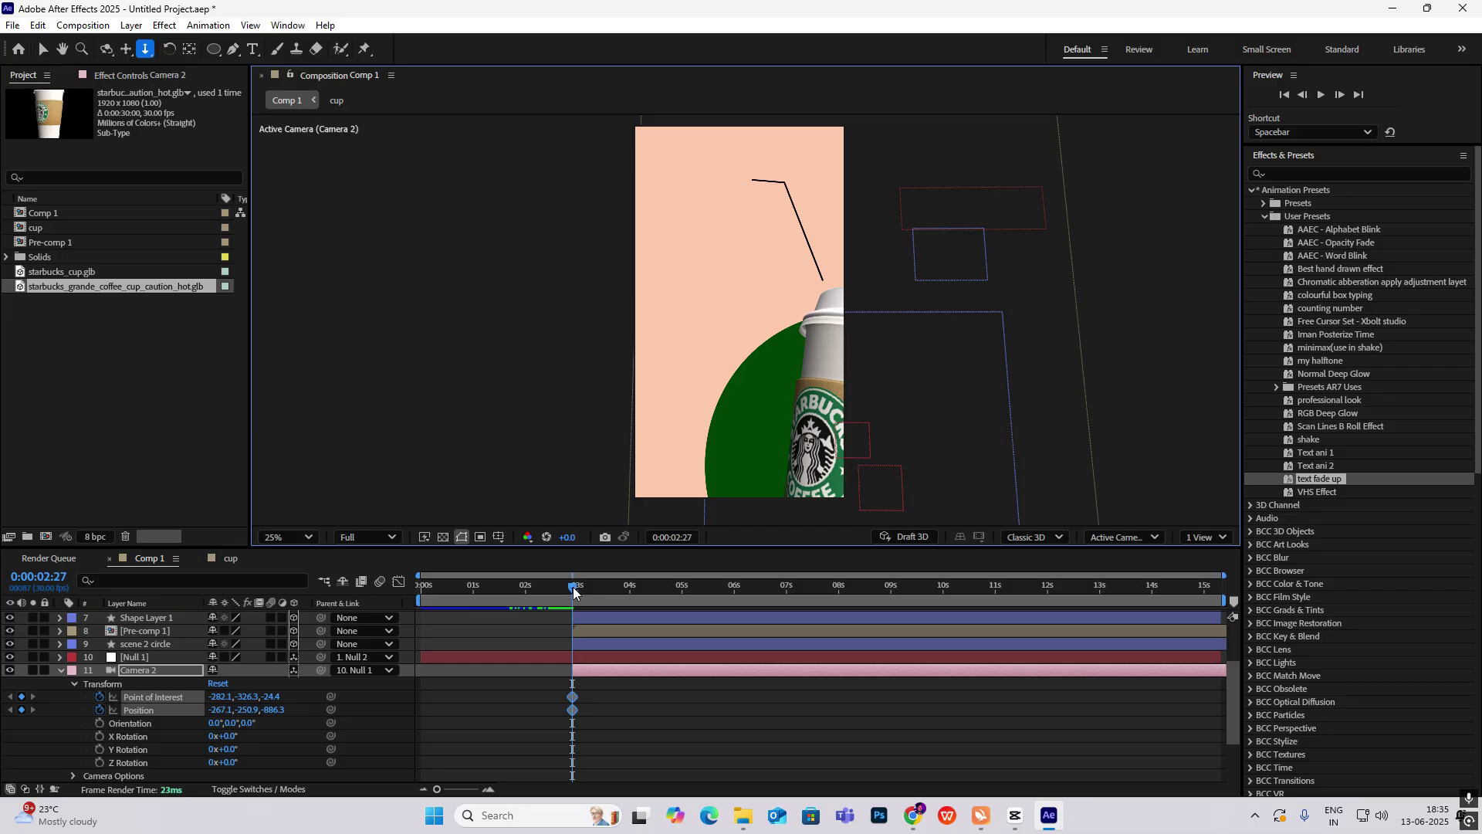
left_click_drag(573, 592, 607, 621)
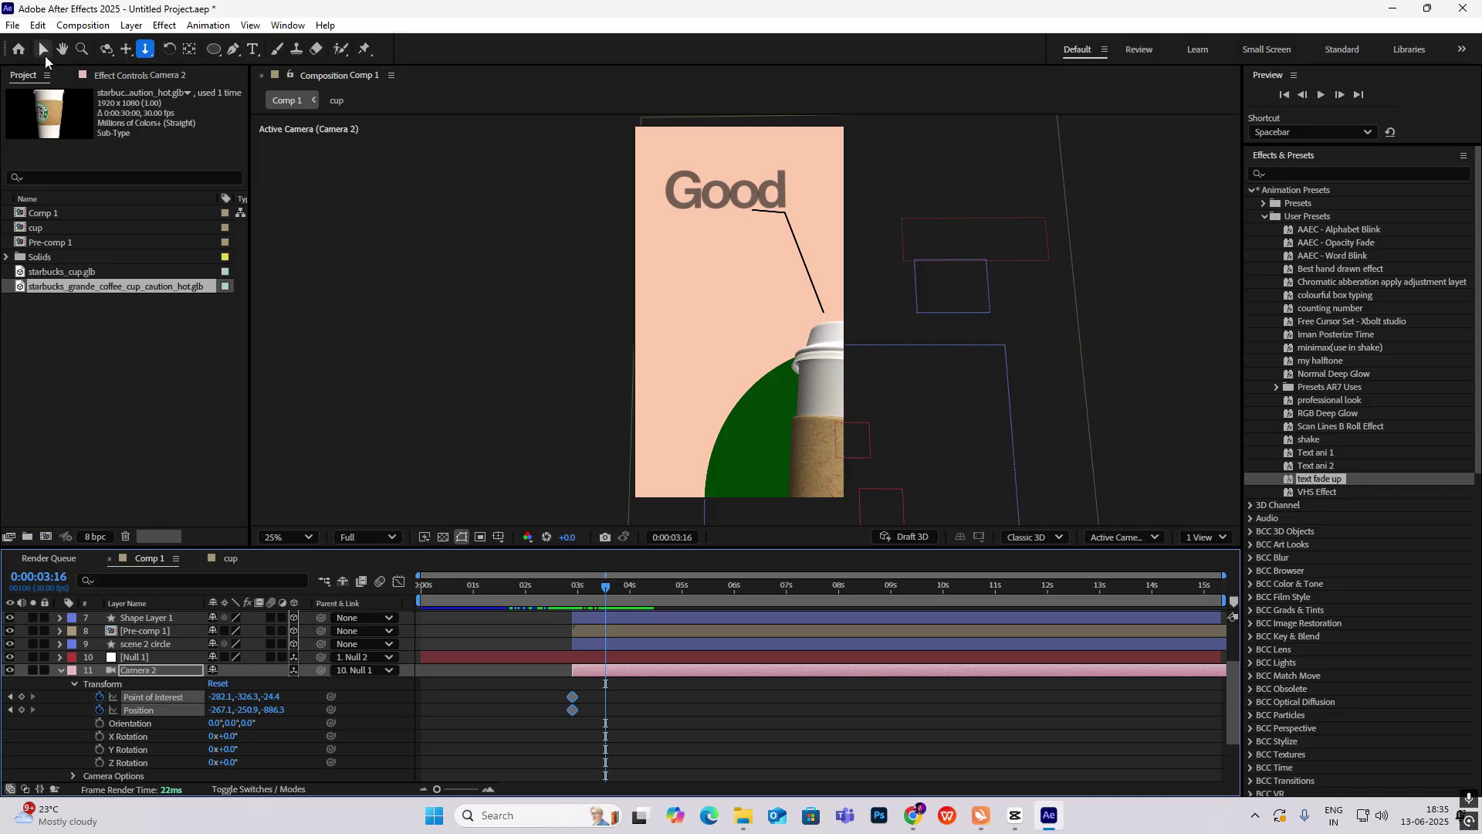
left_click(43, 50)
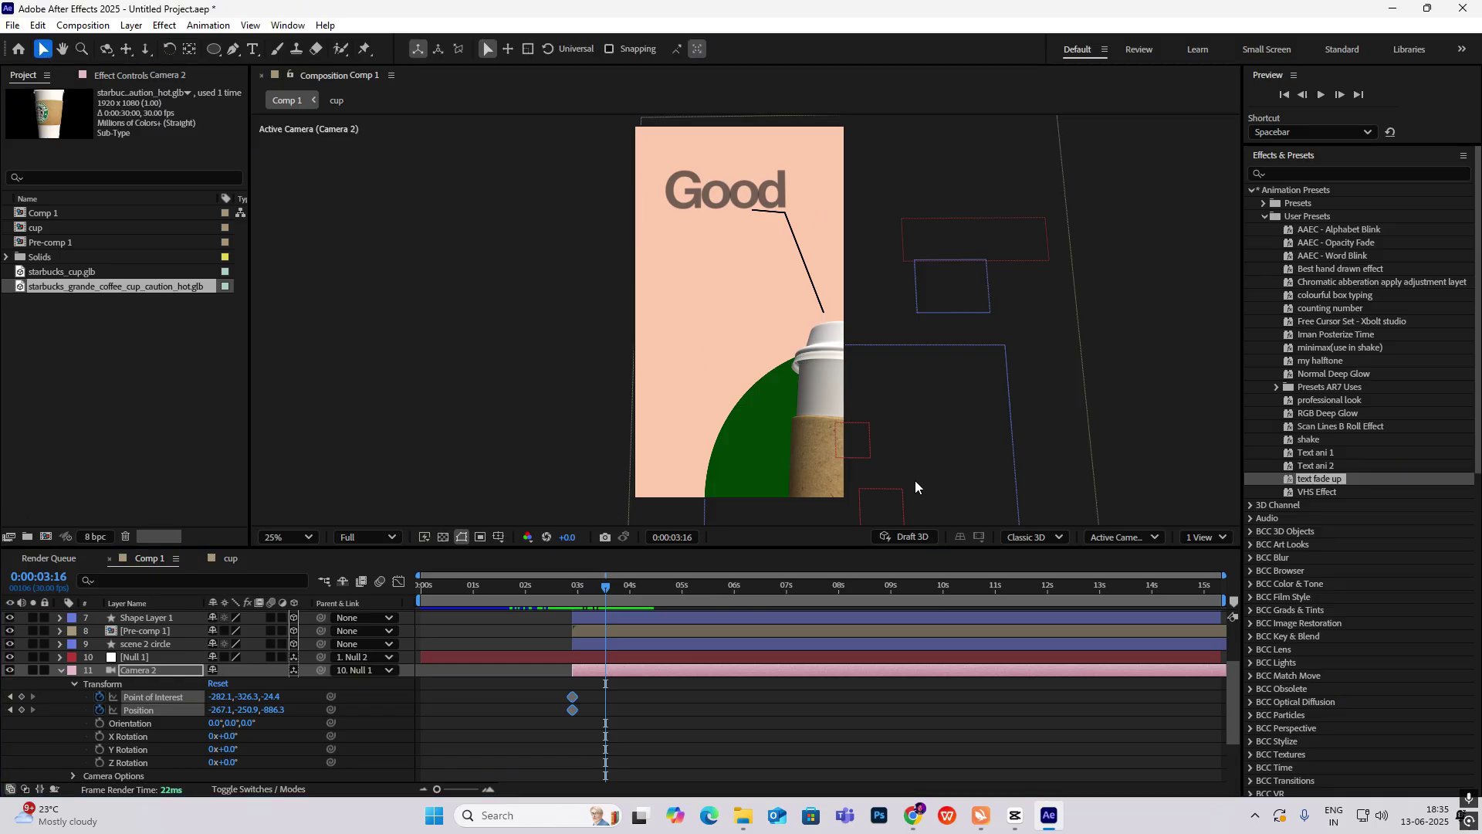
Add Trim Paths to Shape Layer 1, the callout line under the Good text
left_click(61, 668)
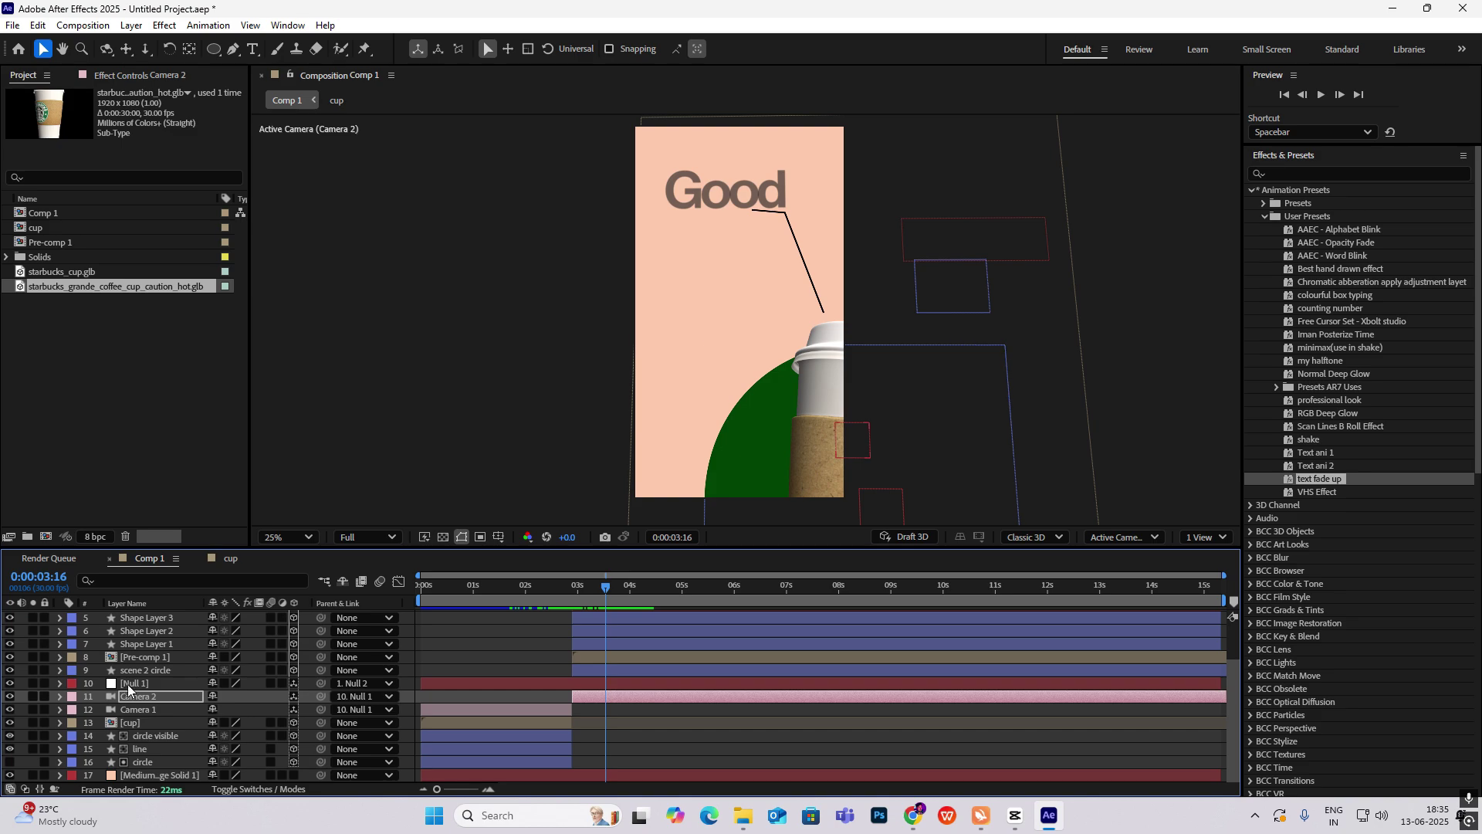
left_click(164, 643)
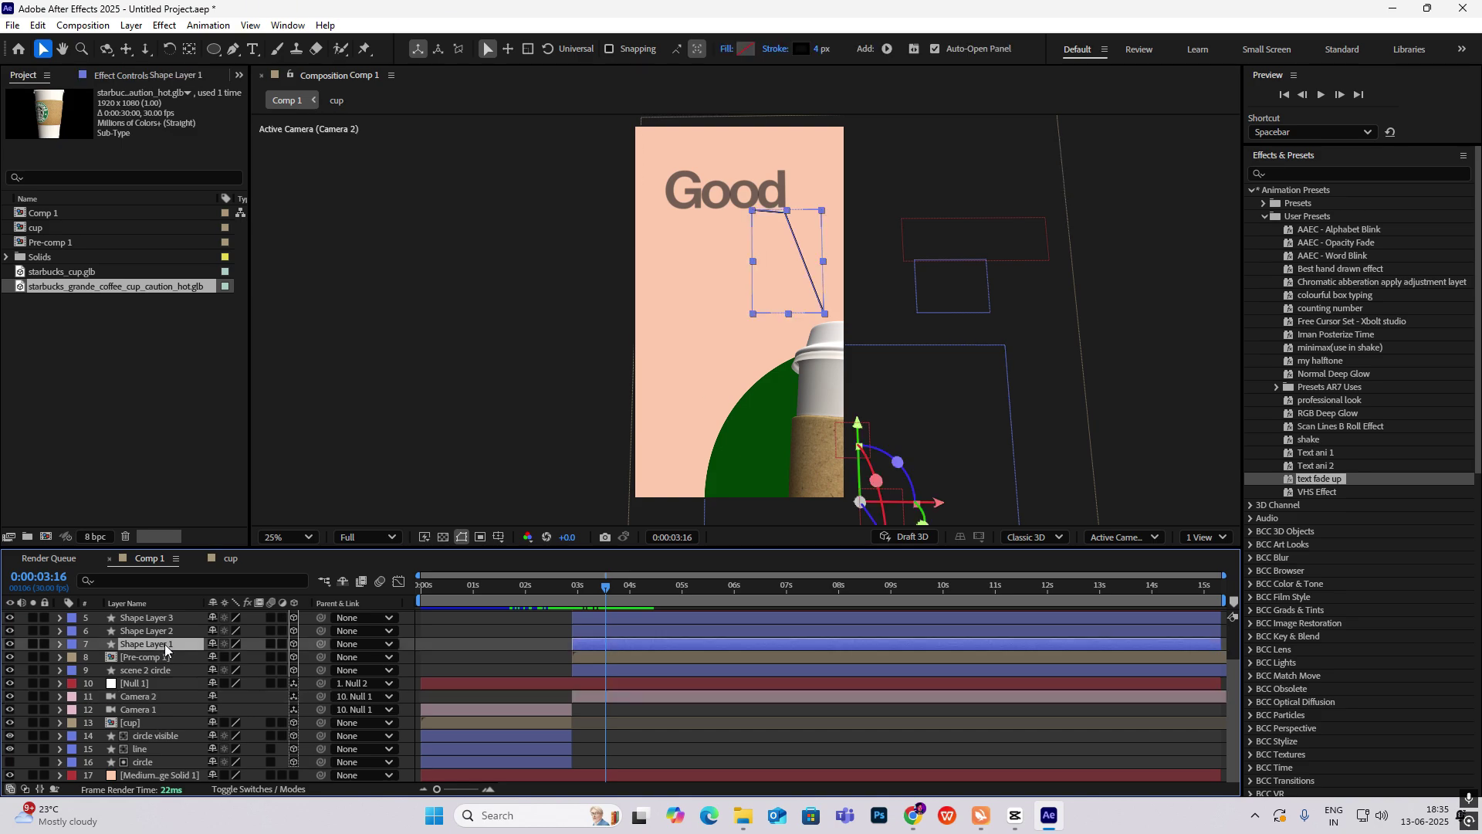
left_click(887, 49)
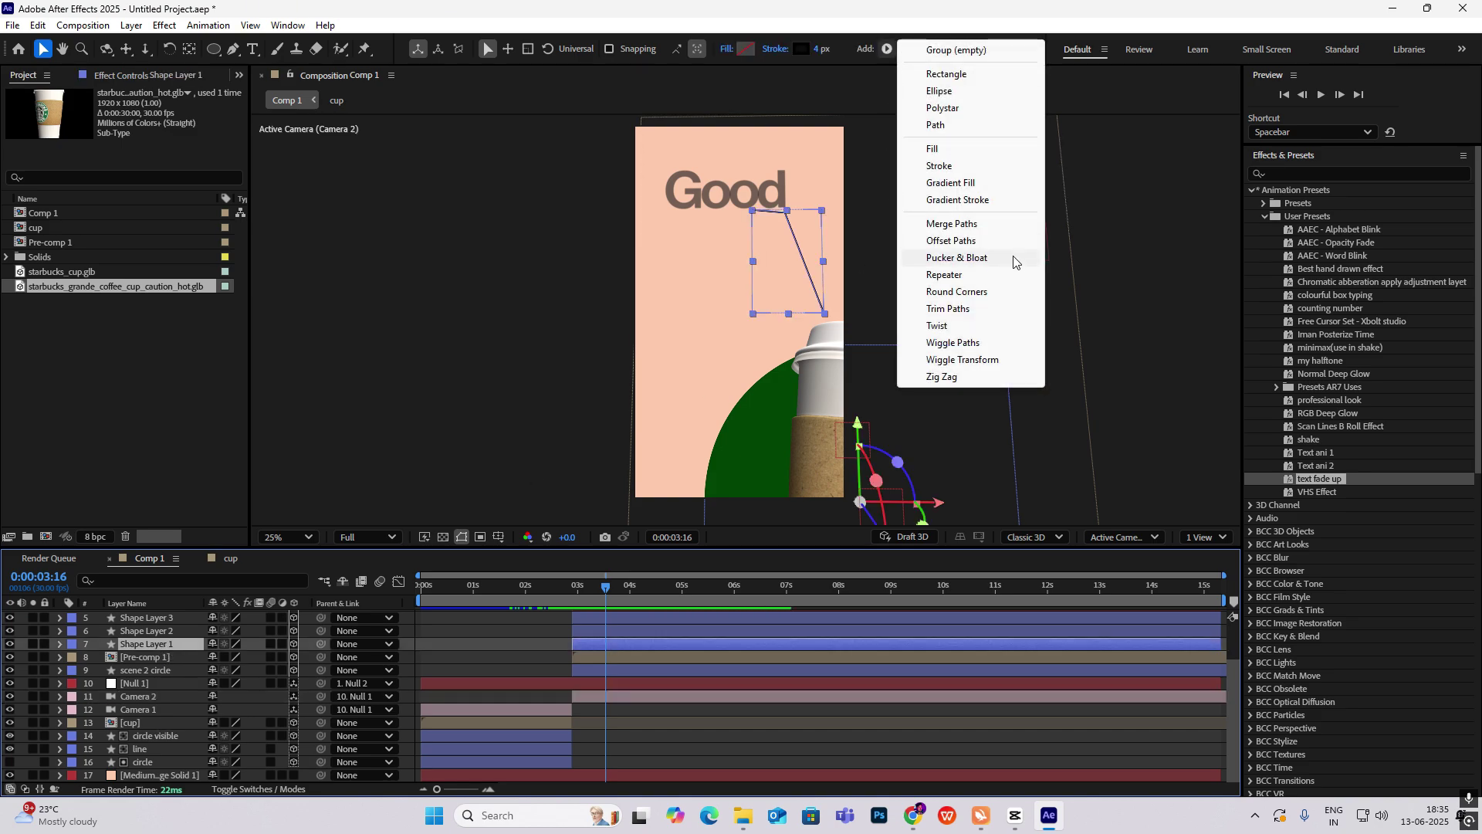
left_click(963, 307)
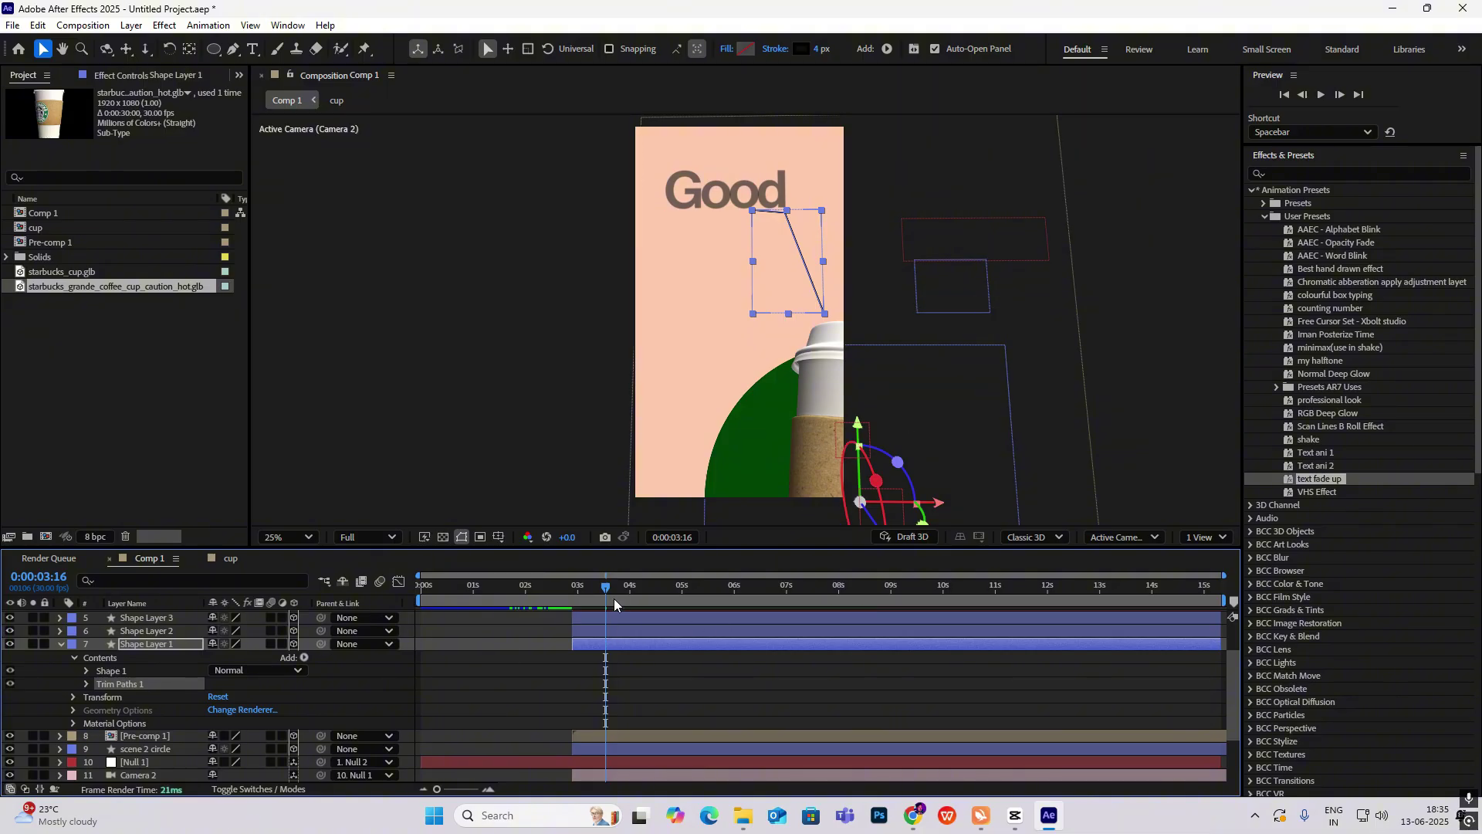
Keyframe Shape Layer 1's Trim Paths End from 1% at 0:00:02:27 to 100% at 0:00:03:26
left_click_drag(606, 588, 572, 603)
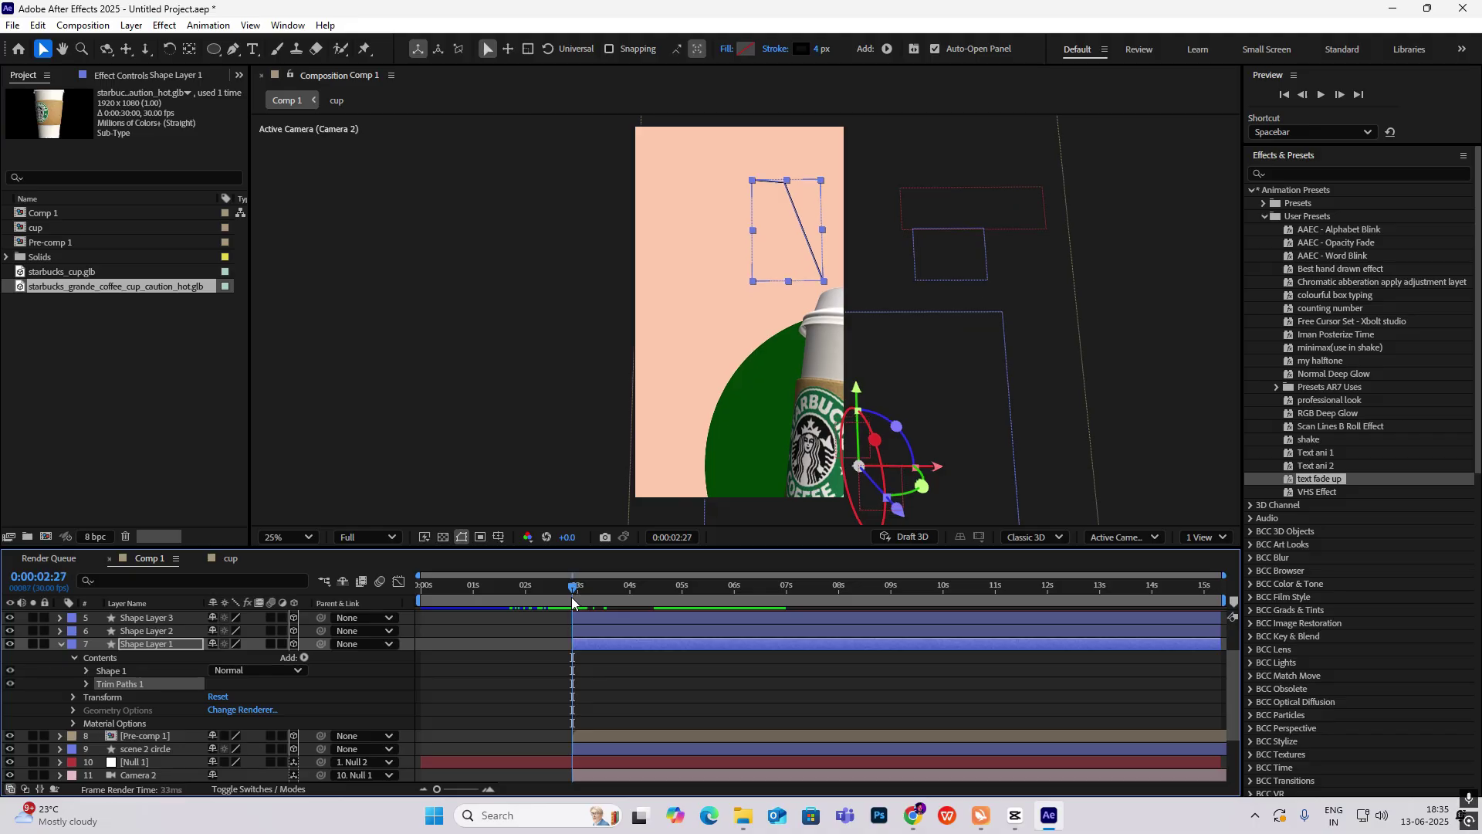
left_click(86, 685)
left_click(113, 709)
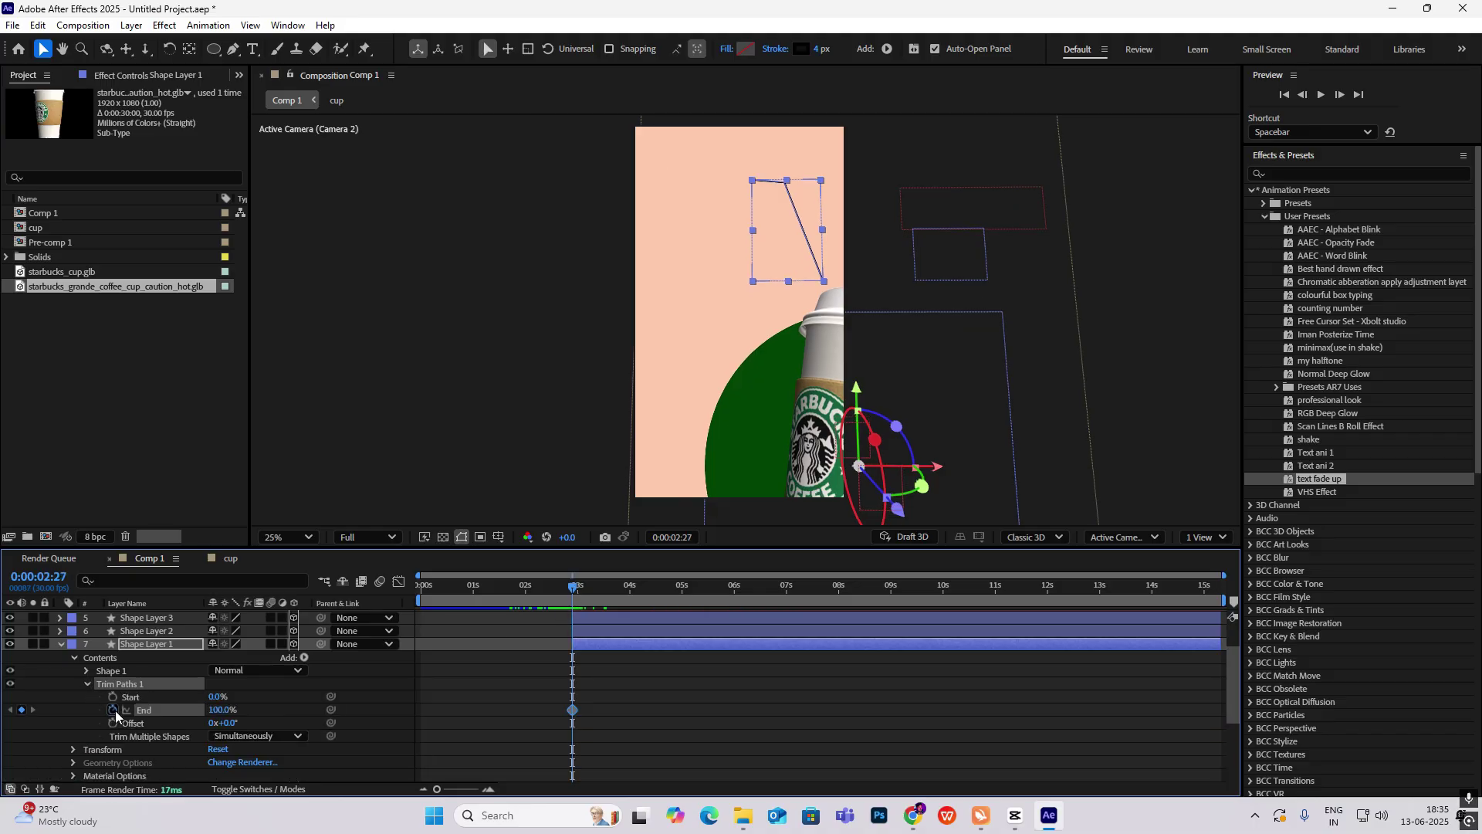
left_click_drag(571, 606, 623, 610)
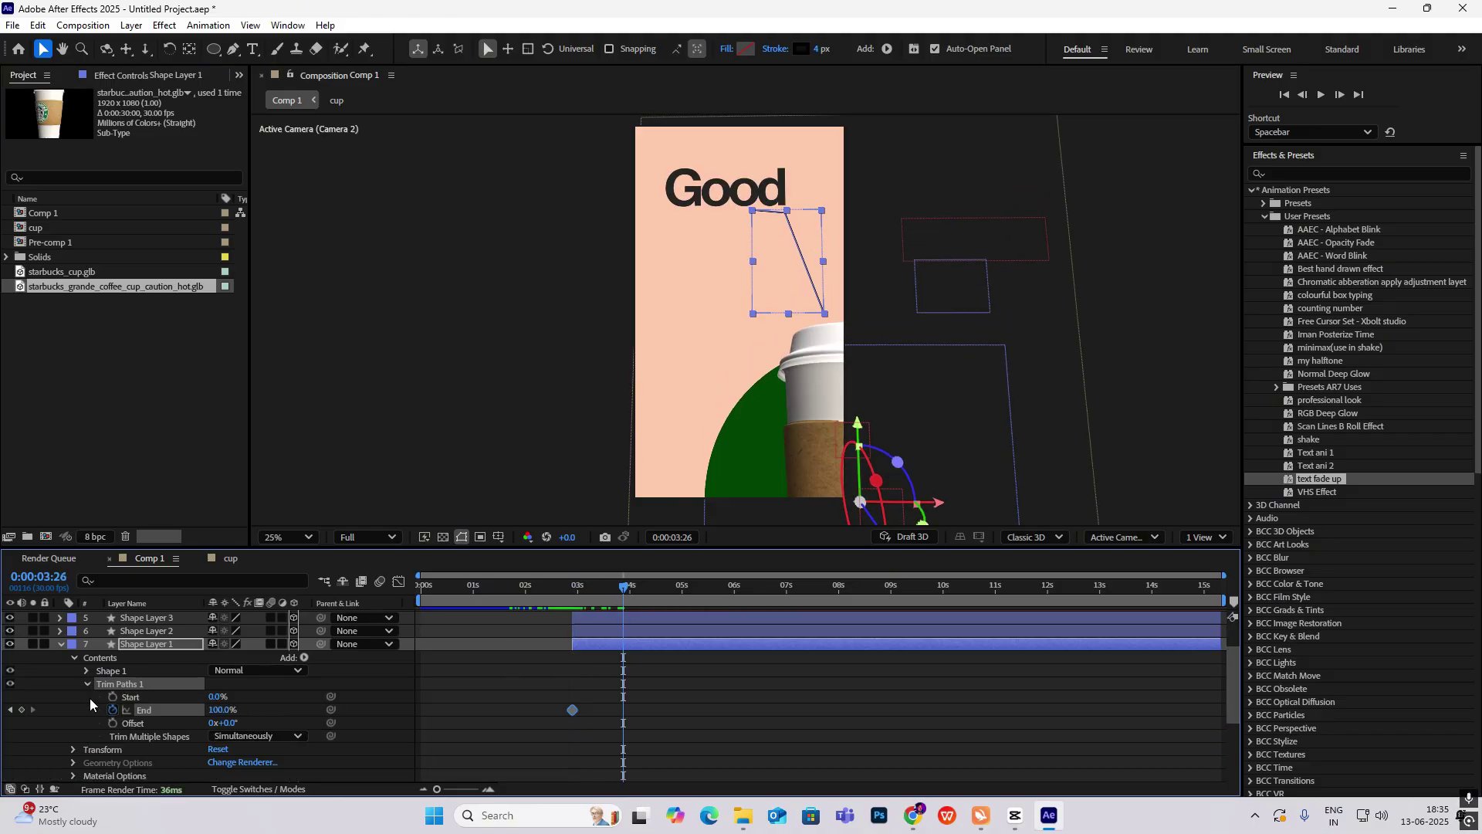
left_click(21, 709)
left_click(10, 710)
left_click(220, 709)
type("1")
key("Return")
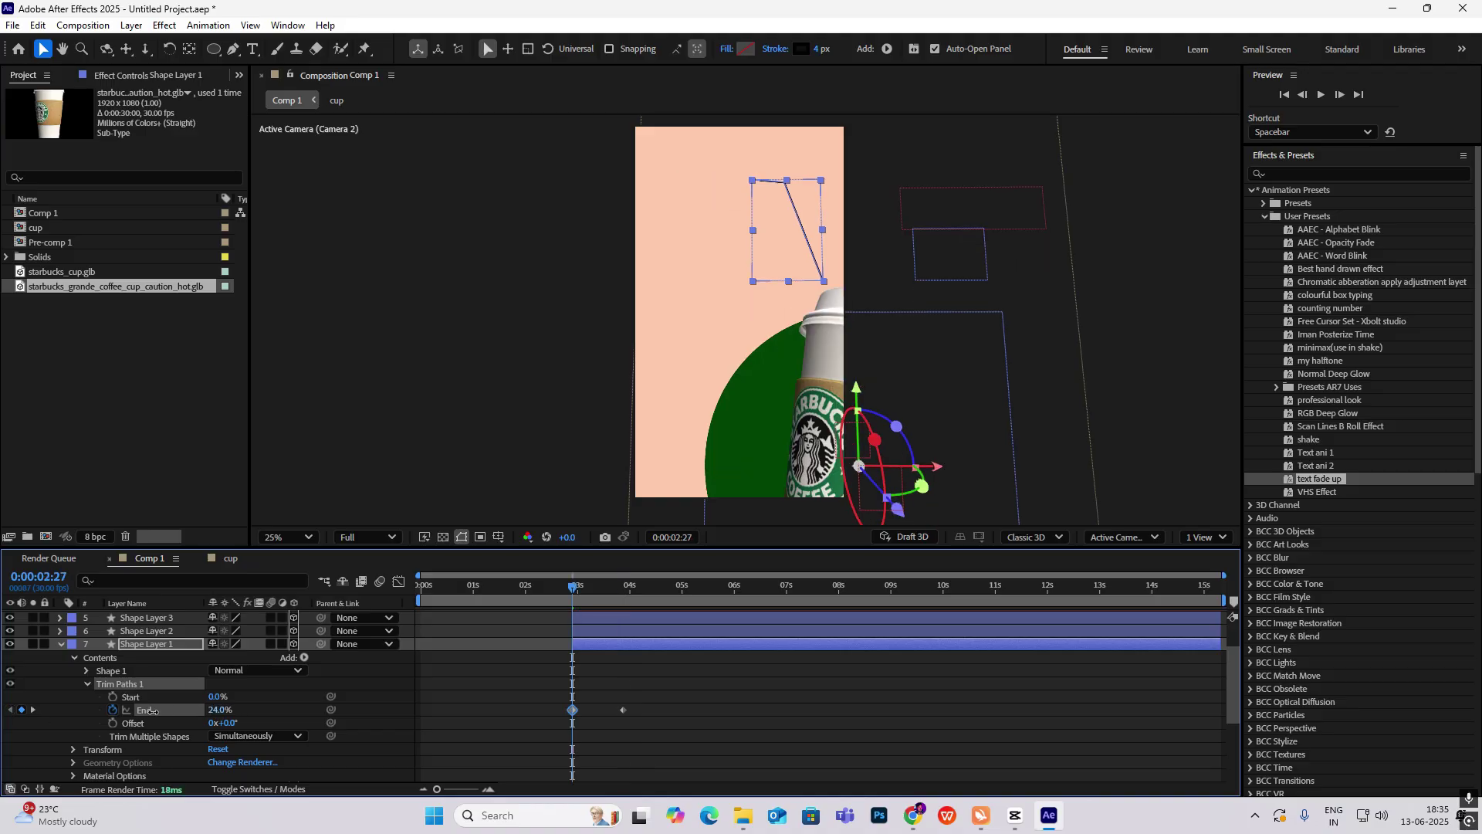
Ease the Trim Paths End keyframes, adjust their speed curve and preview the line drawing on
left_click_drag(677, 675, 461, 738)
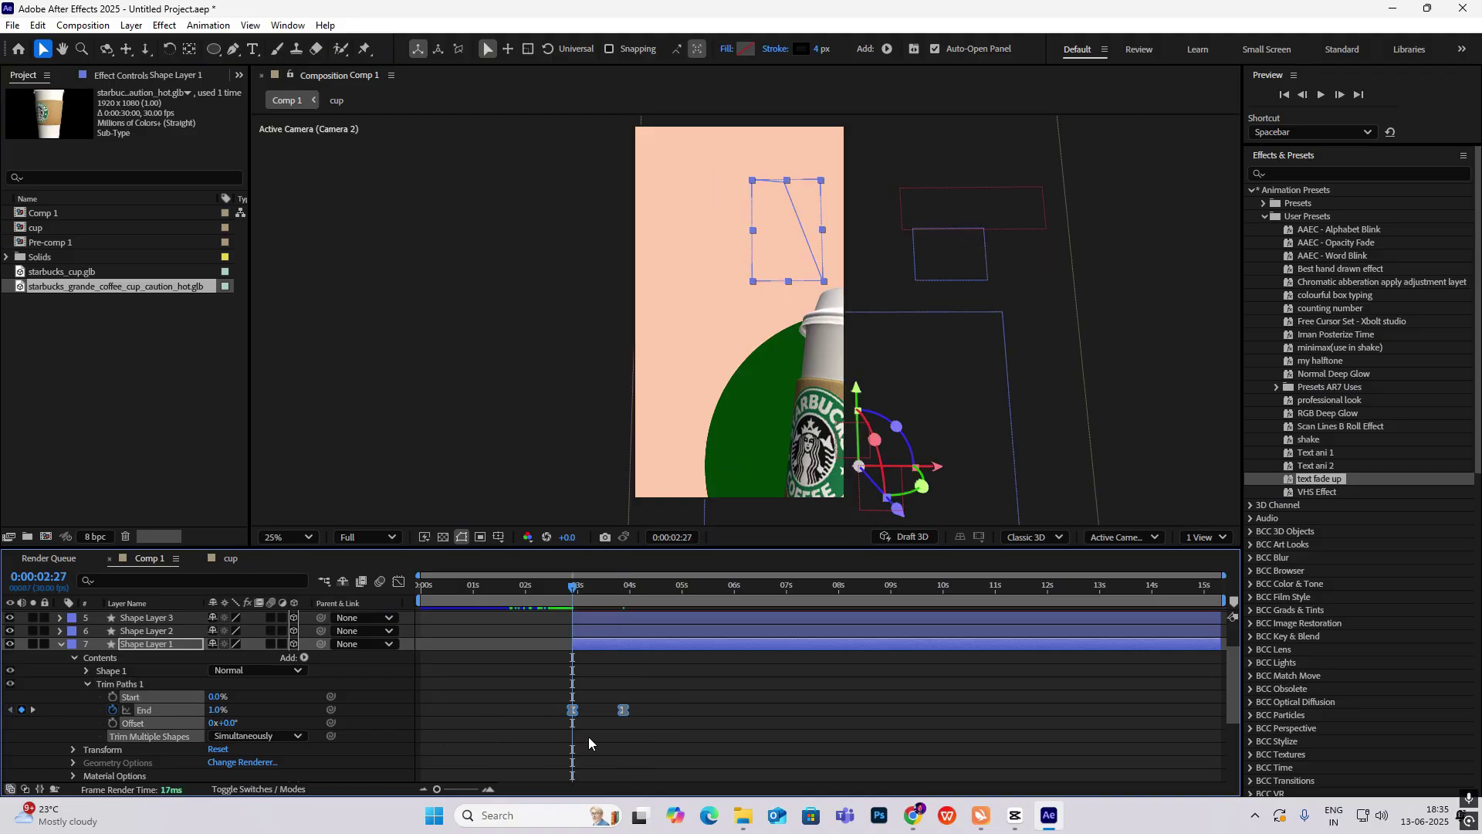
left_click(399, 582)
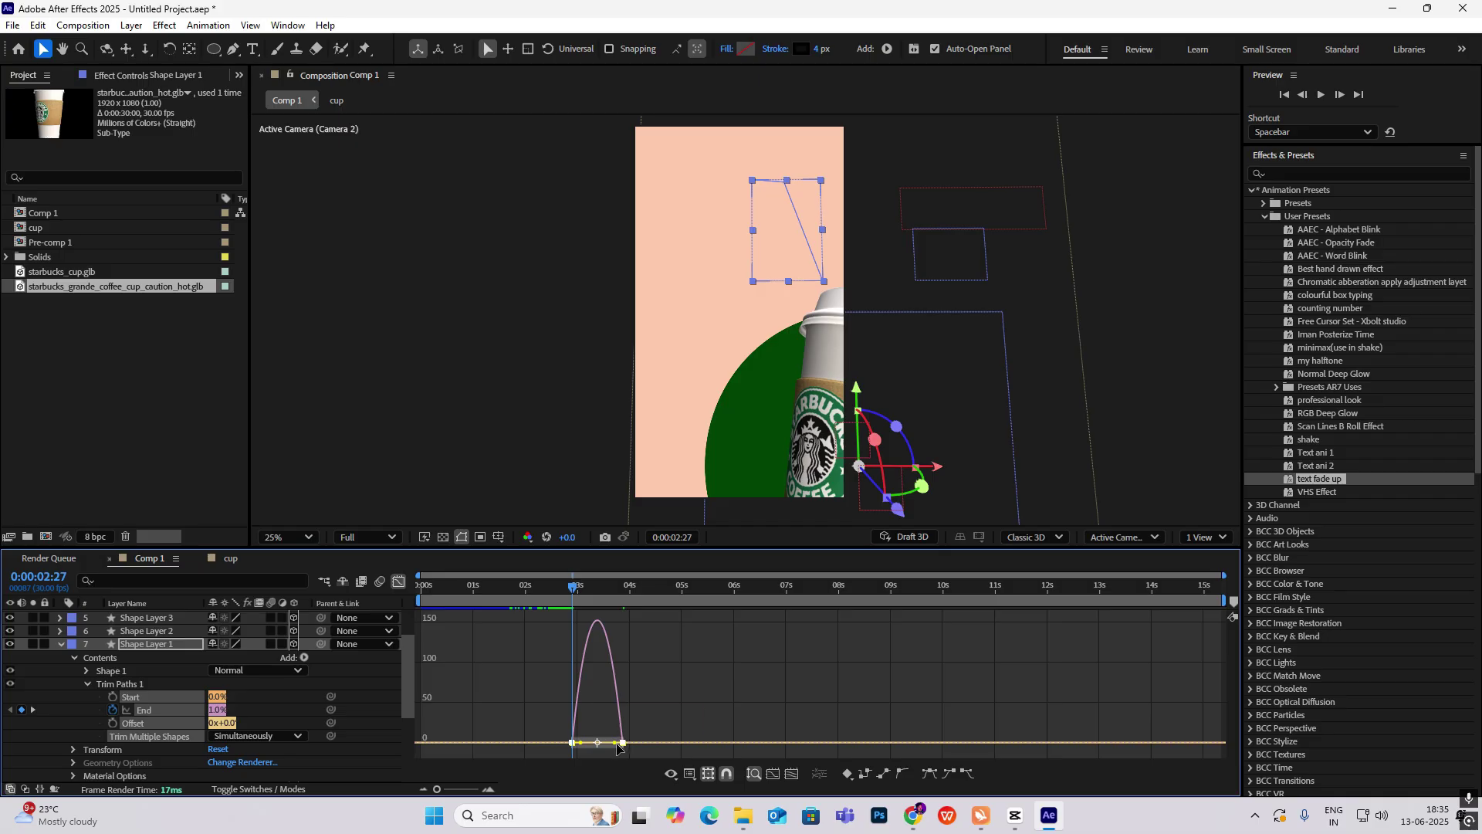
left_click_drag(604, 754, 602, 753)
left_click(398, 582)
key("space")
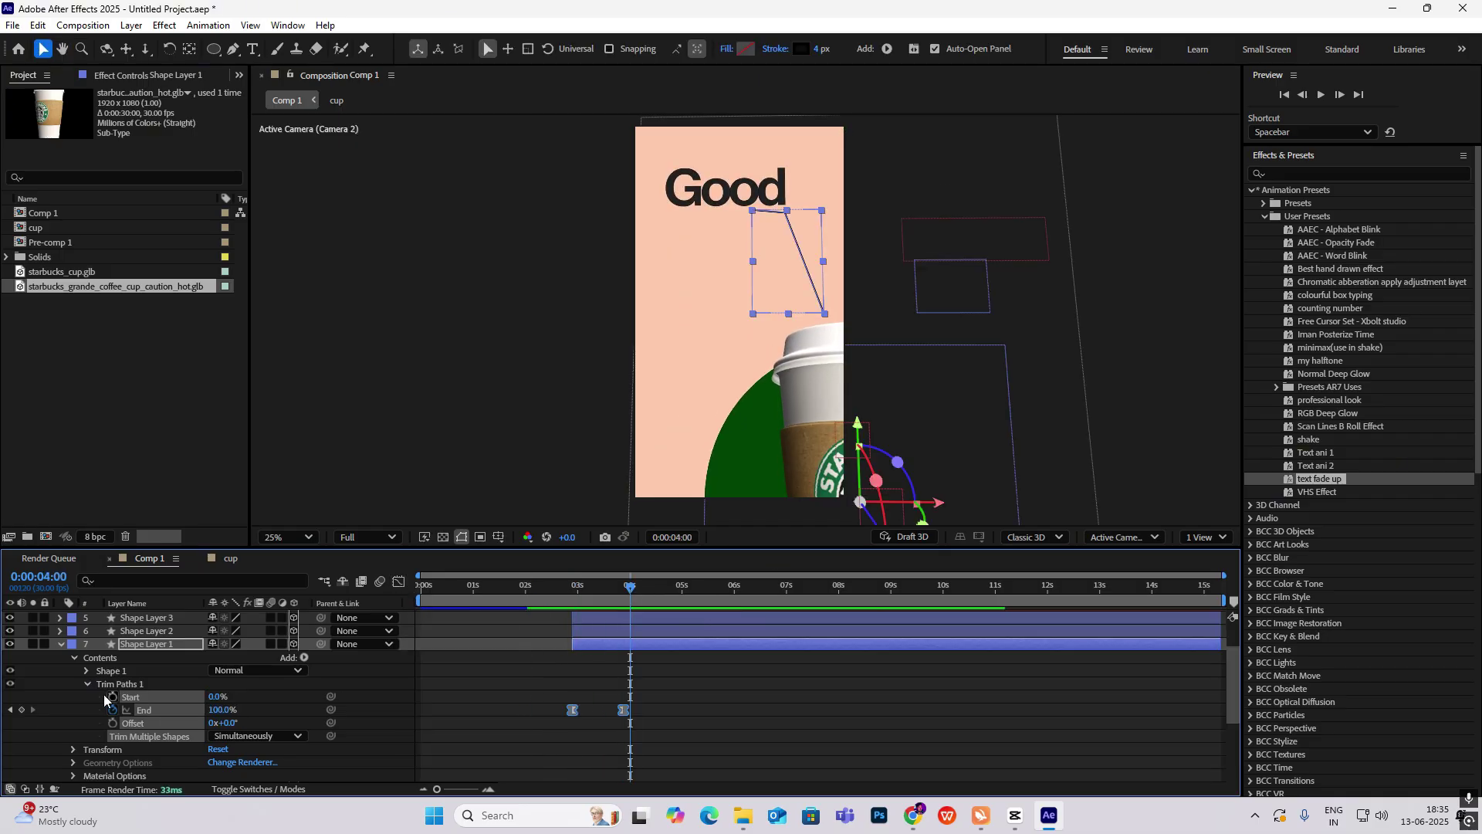
Split Camera 2 at 0:00:04:02 and pan the new camera across to the callout line on the cup's other side
left_click(61, 645)
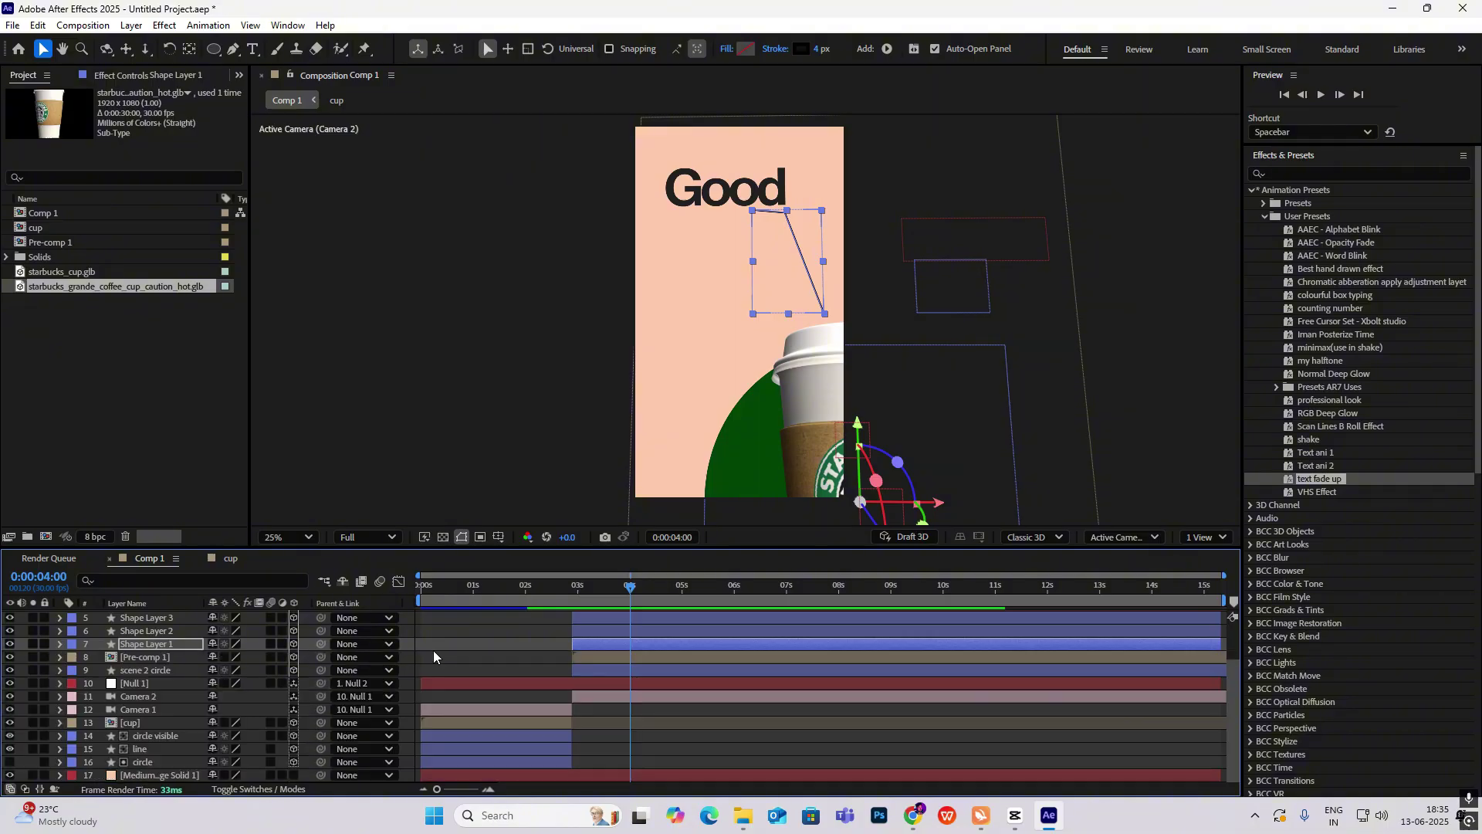
left_click(645, 697)
left_click(624, 596)
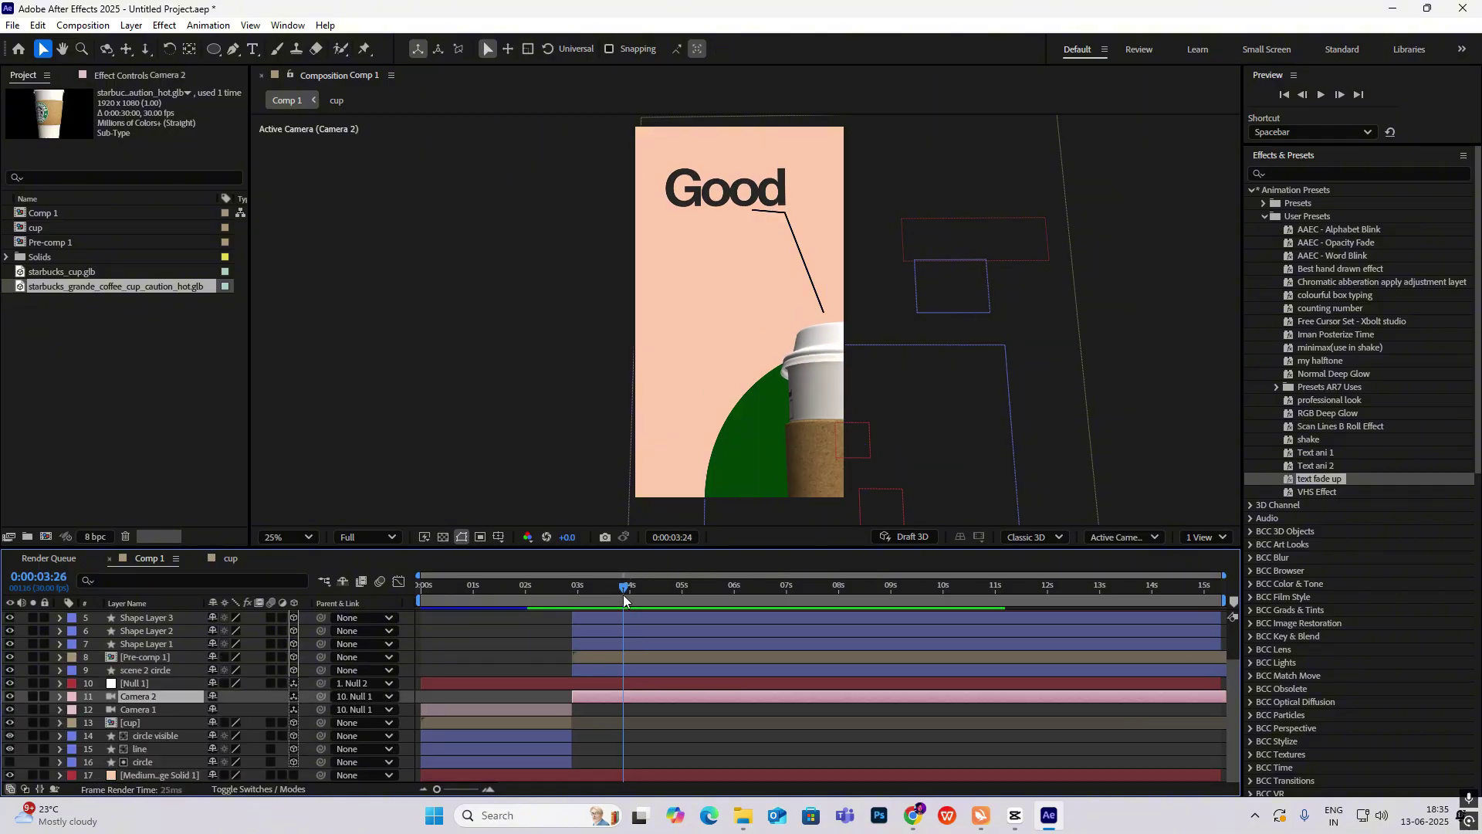
left_click_drag(624, 596, 633, 600)
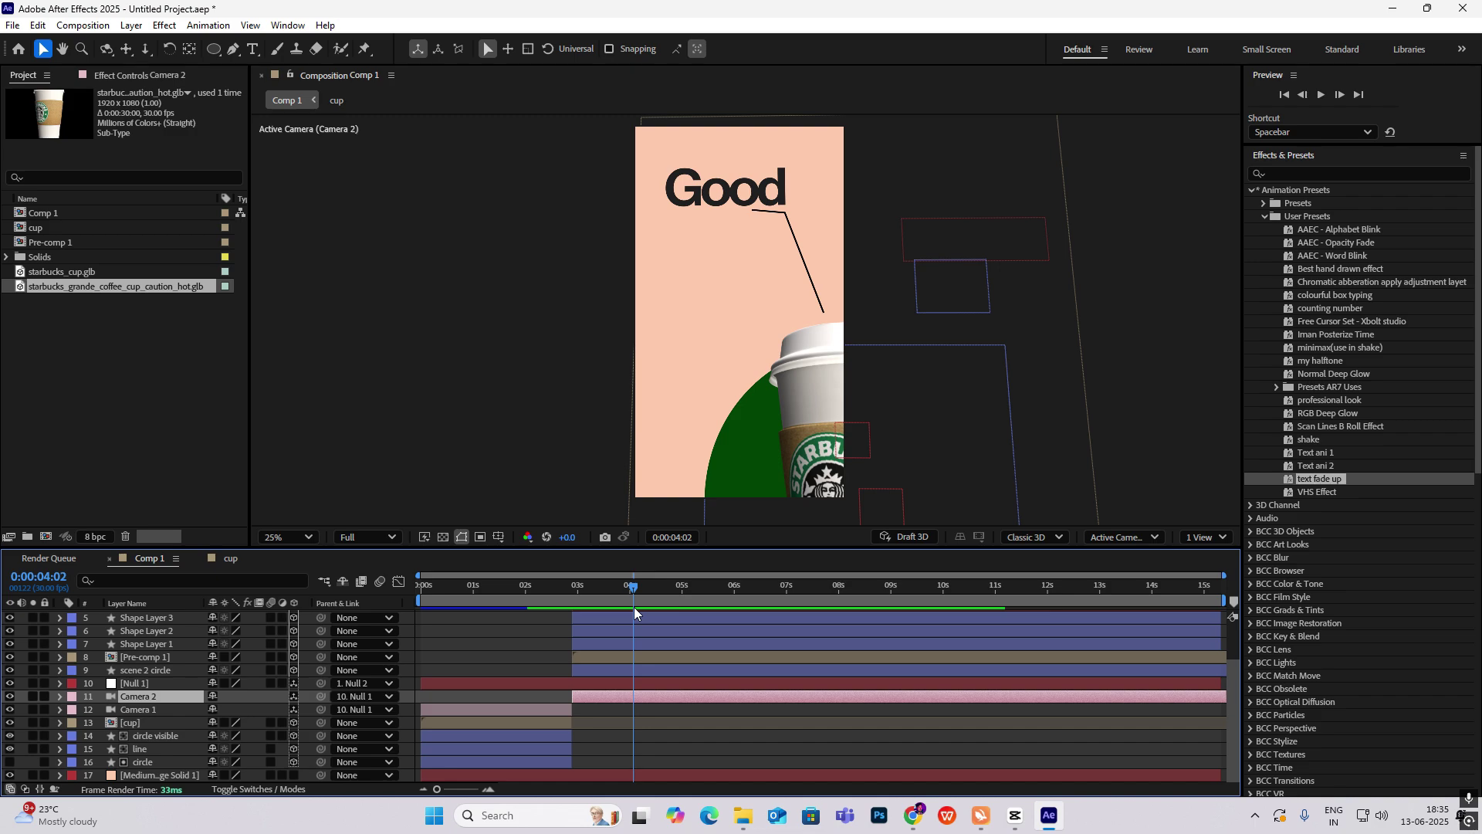
key("ctrl+shift+d")
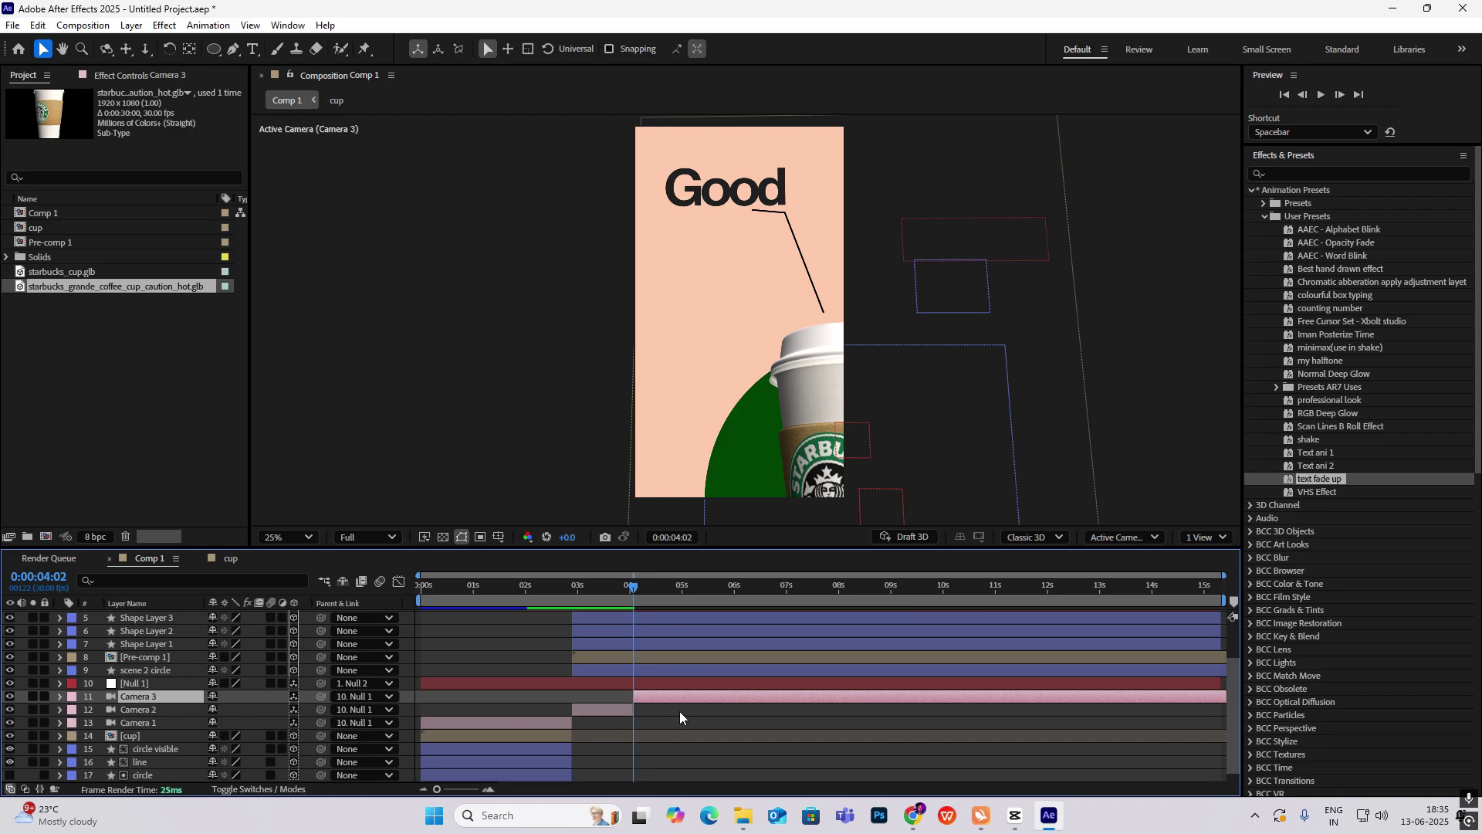
left_click(126, 49)
left_click_drag(754, 301, 557, 315)
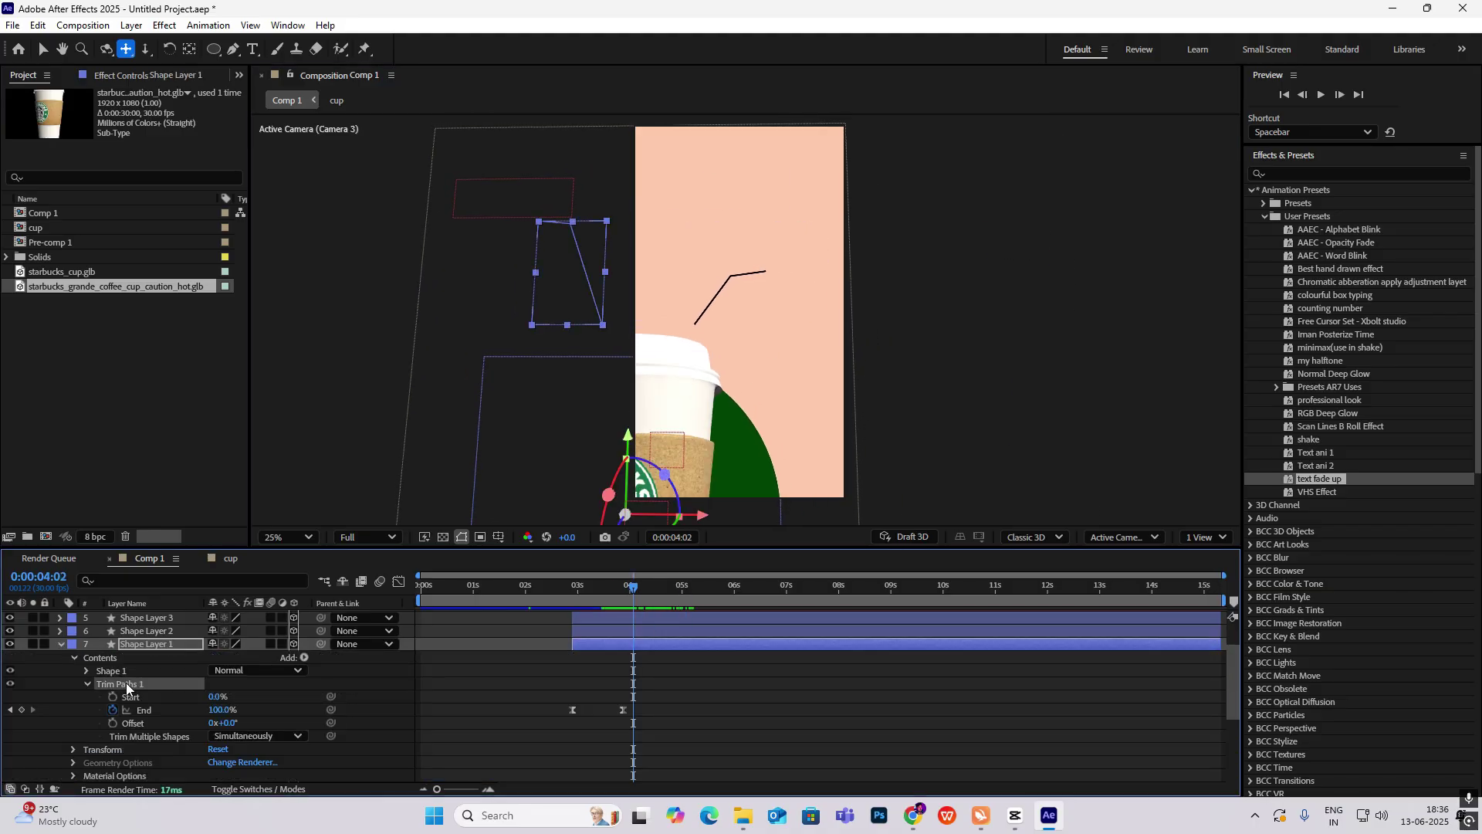
Reuse Shape Layer 1's Trim Paths animation on Shape Layer 2 and split Camera 3 shortly after 0:00:05:00
left_click(650, 629)
left_click(696, 588)
key("ctrl+shift+d")
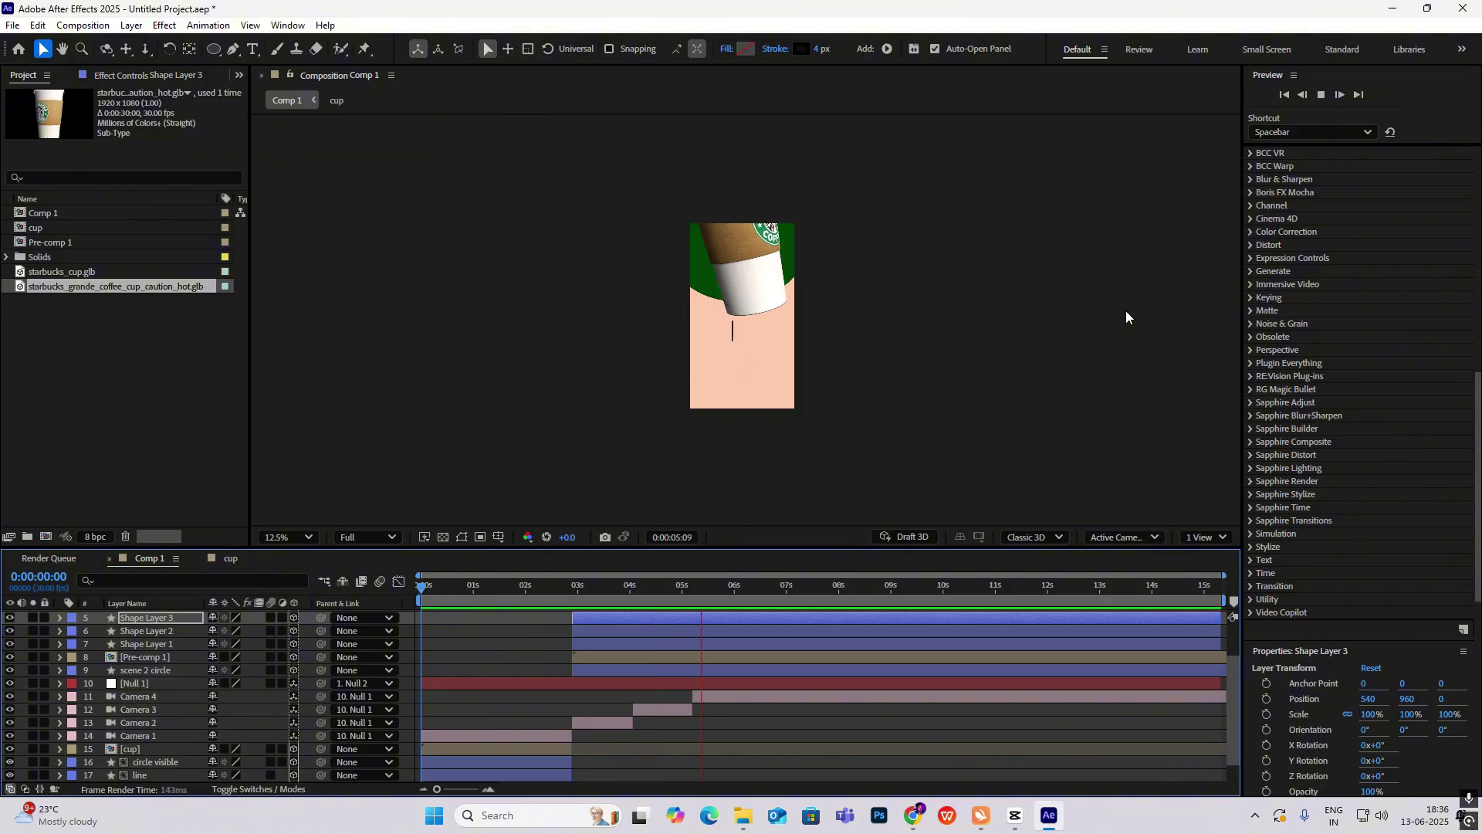
Stop the playback and check the Drink callout at 0:00:05:28
left_click(772, 608)
mouse_move(748, 583)
left_mouse_down()
mouse_move(688, 587)
mouse_move(731, 596)
left_mouse_up()
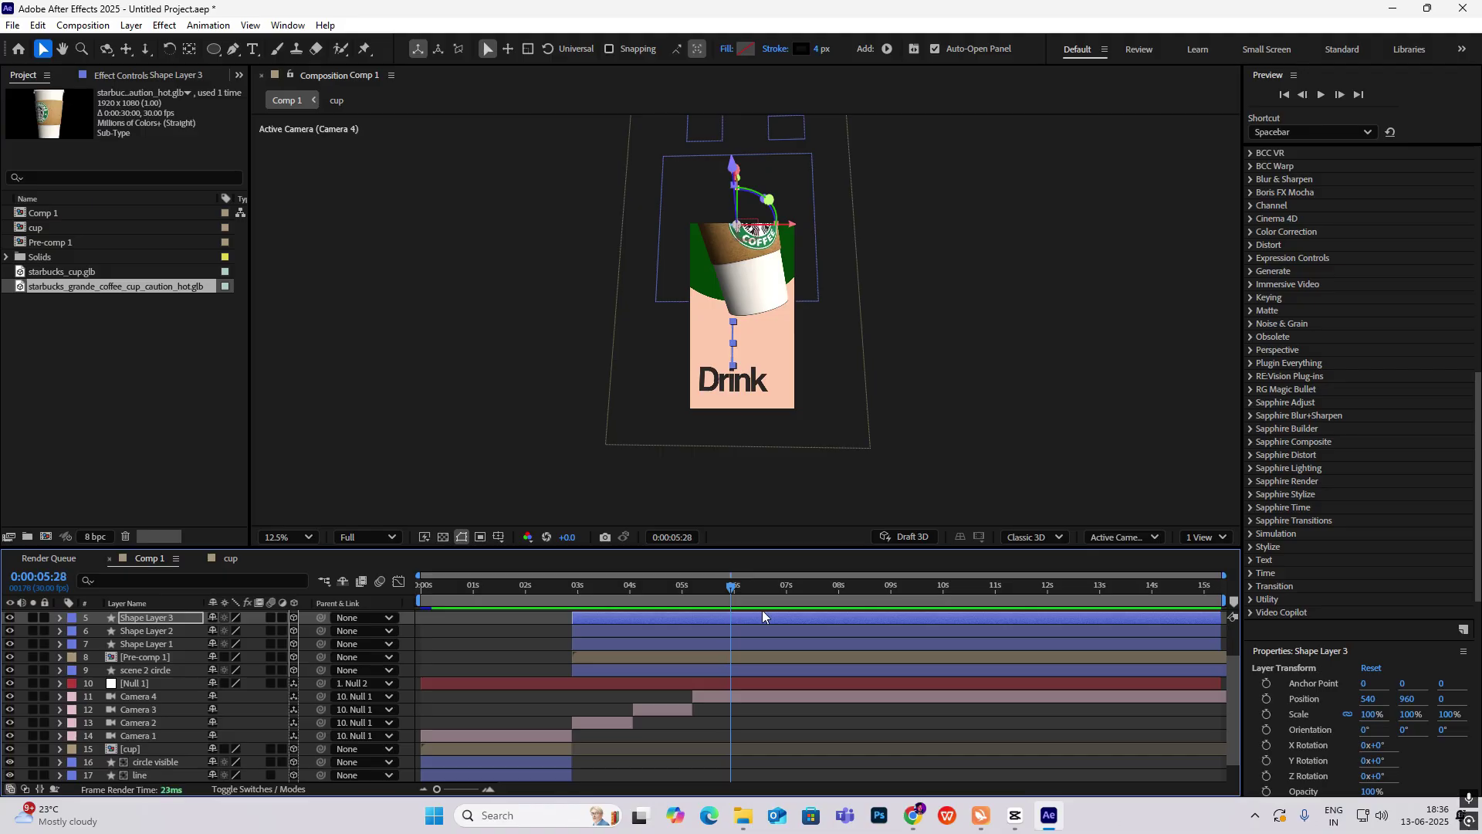
Split Camera 4 at 0:00:05:28 and pull the new camera back and pan it to frame the whole cup with all three callouts
left_click(743, 698)
key("ctrl+shift+d")
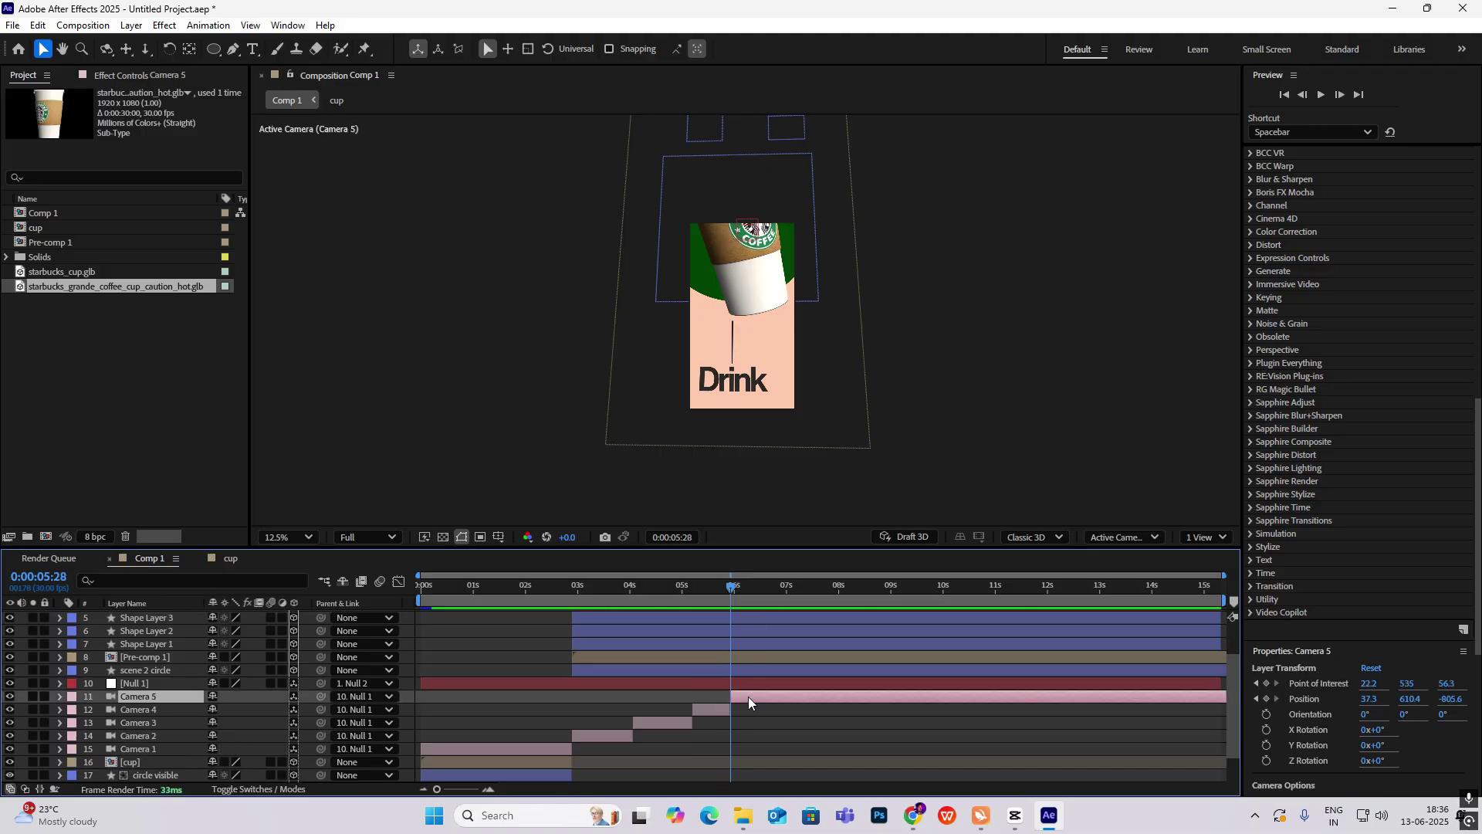
key("c")
scroll(743, 318, "down", 5)
scroll(744, 318, "down", 2)
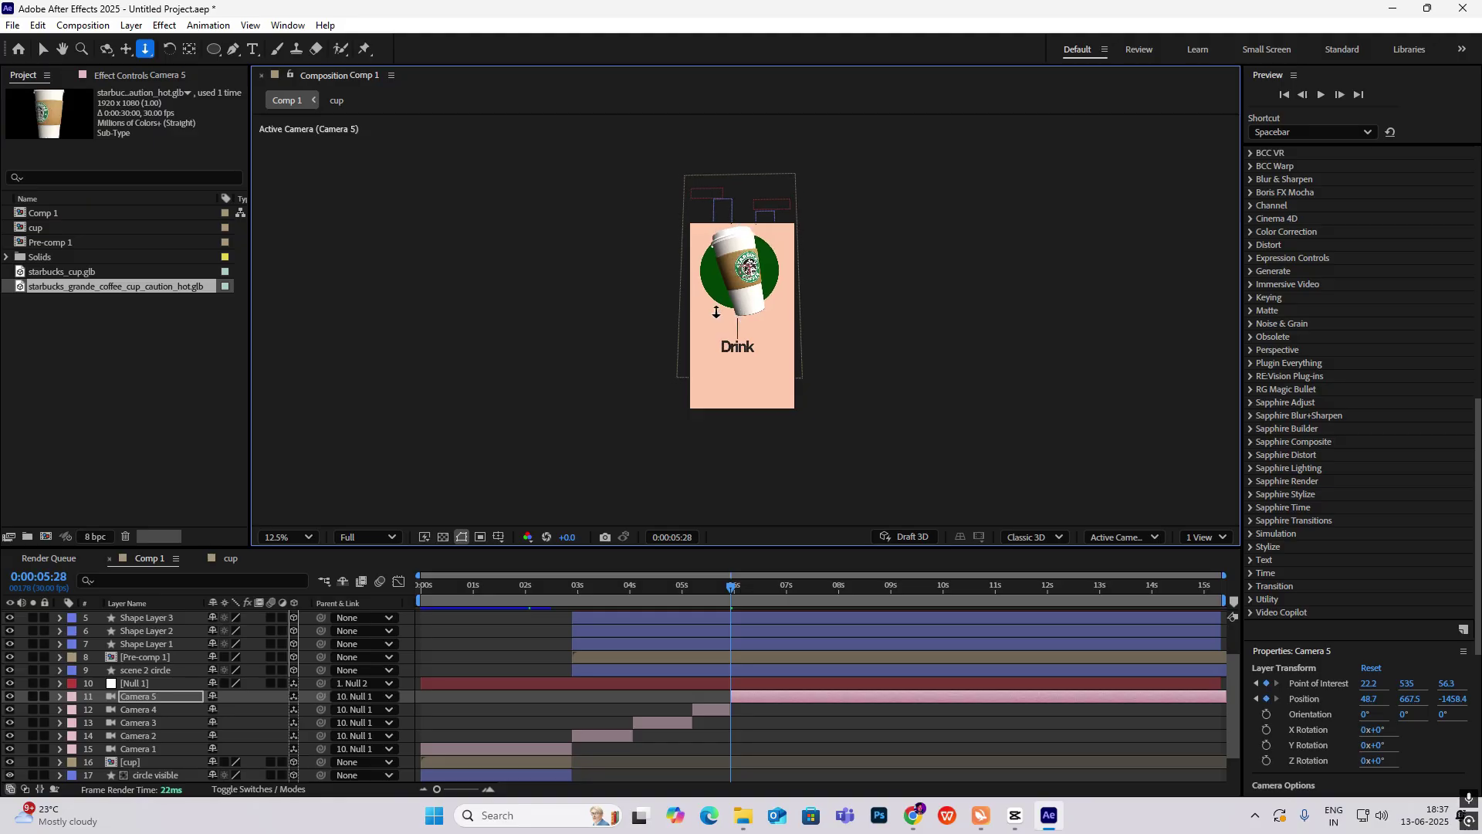
left_click(127, 50)
left_click_drag(724, 270, 735, 318)
key("period")
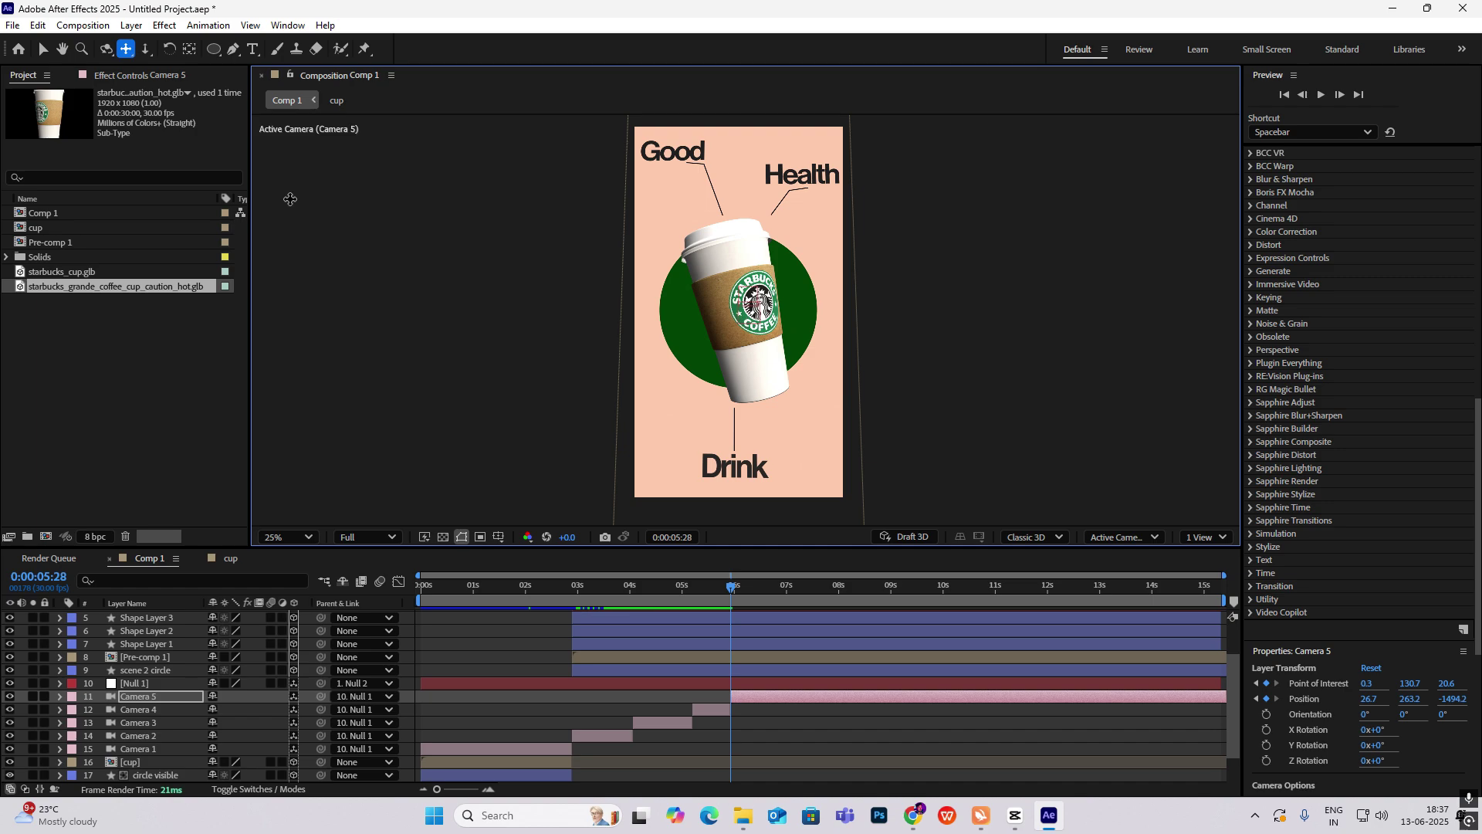
Keyframe Null 2's Position just before the Camera 5 cut and change its Z value to -359 shortly after 0:00:07:00
mouse_move(735, 585)
left_mouse_down()
mouse_move(617, 585)
mouse_move(727, 615)
left_mouse_up()
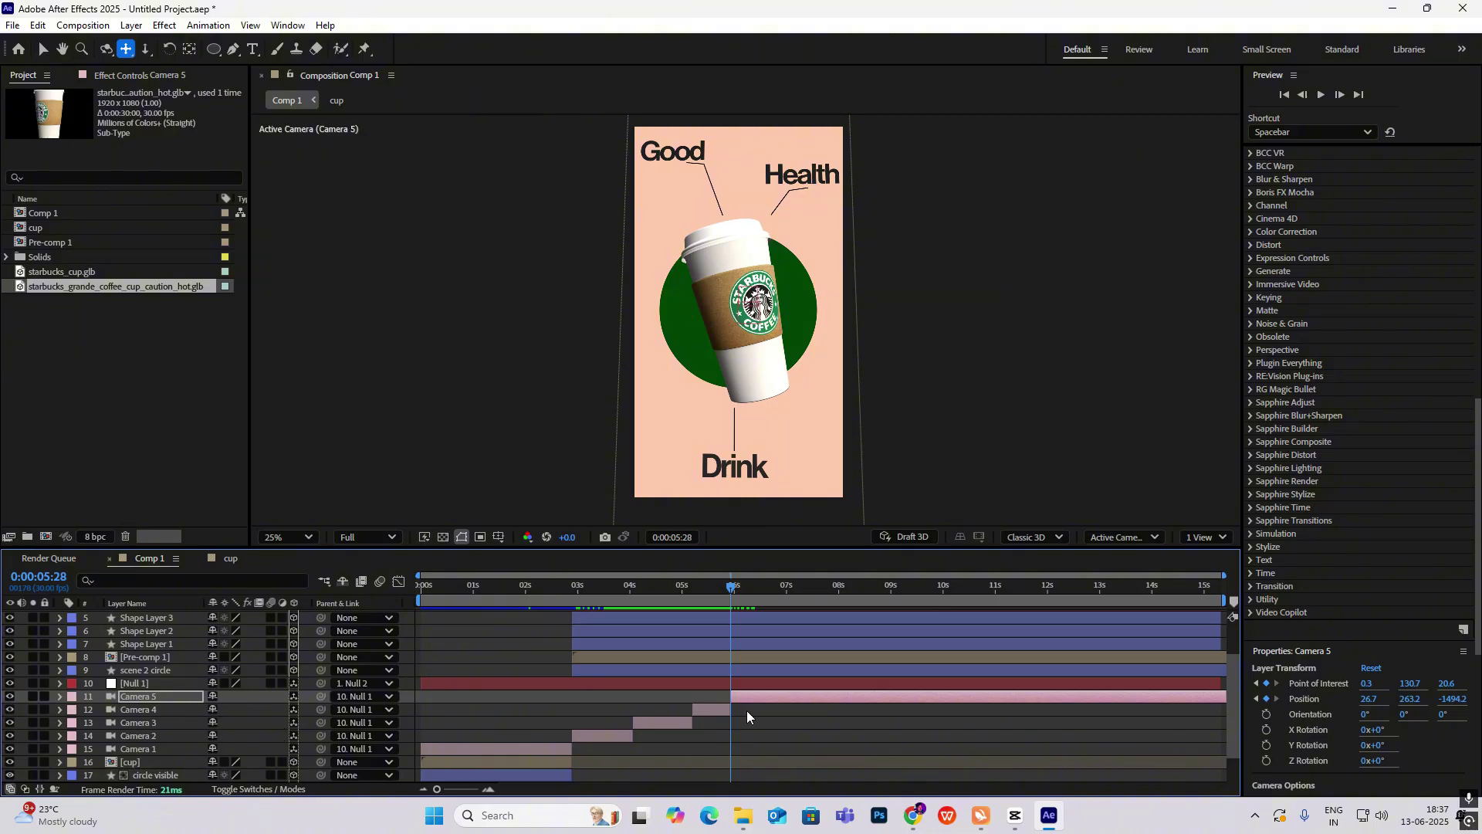
scroll(165, 681, "up", 2)
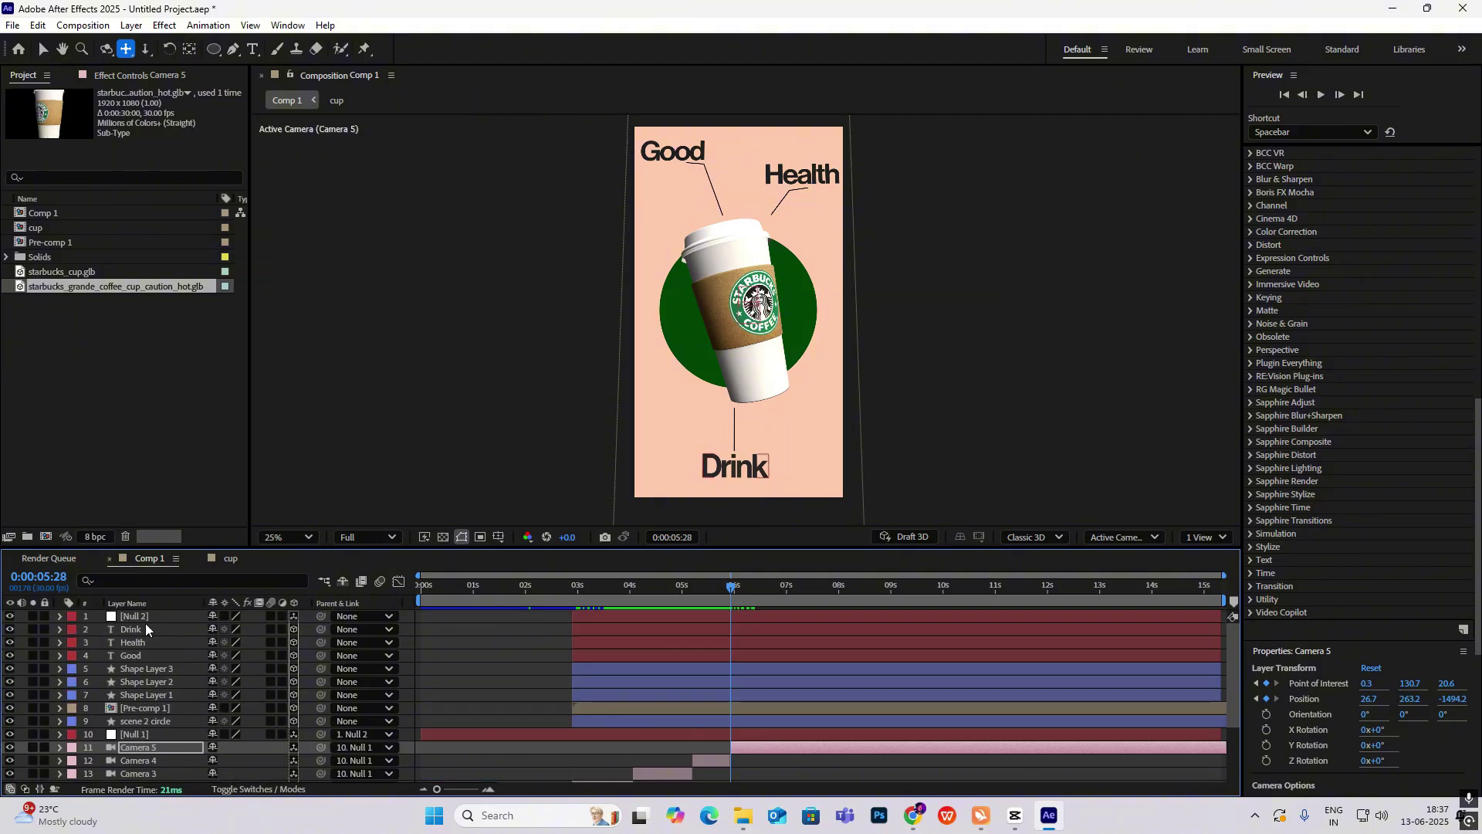
left_click(152, 615)
key("p")
left_click(725, 586)
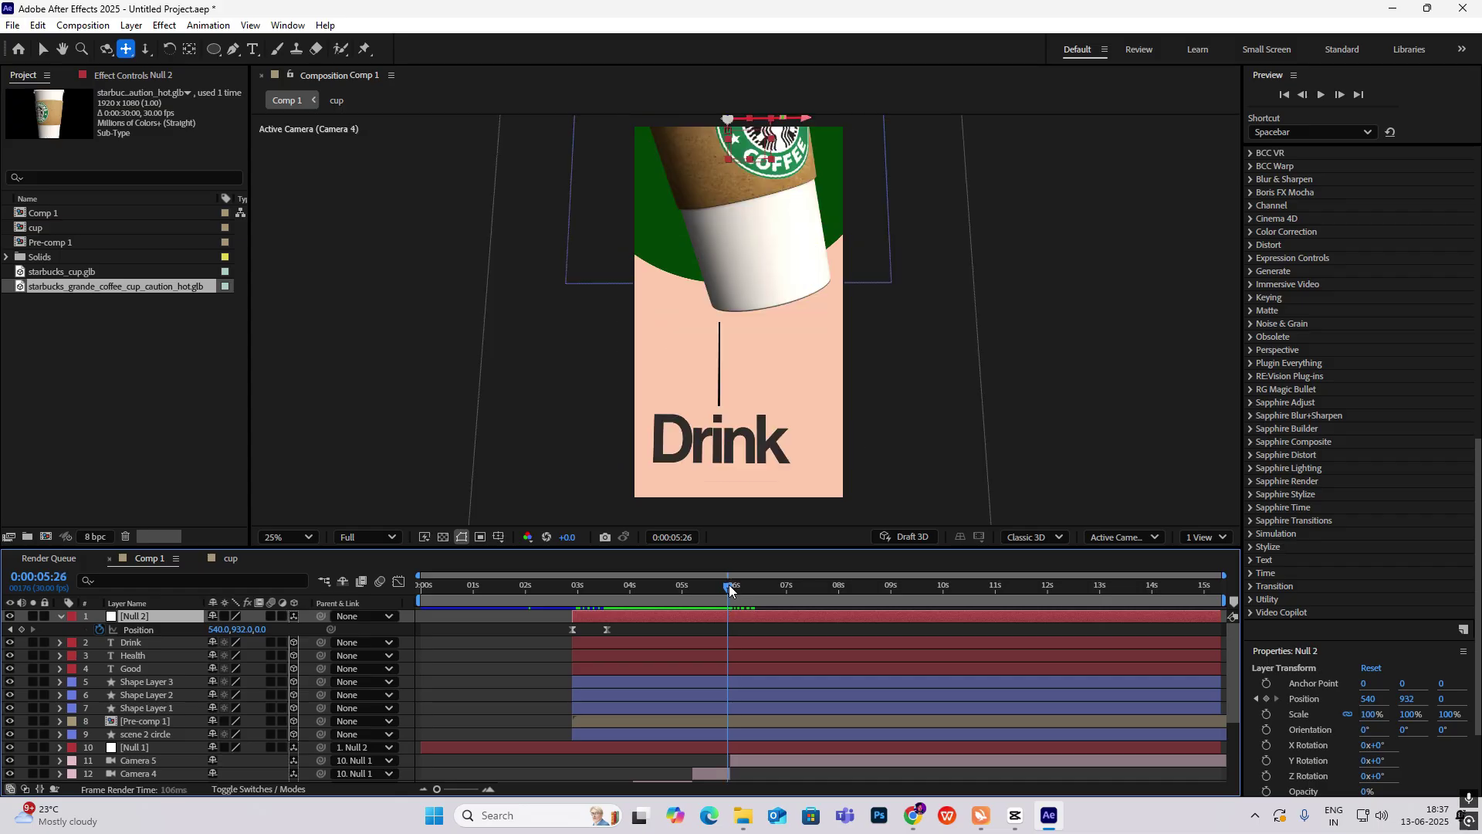
key("alt+shift+p")
left_click_drag(725, 585, 791, 587)
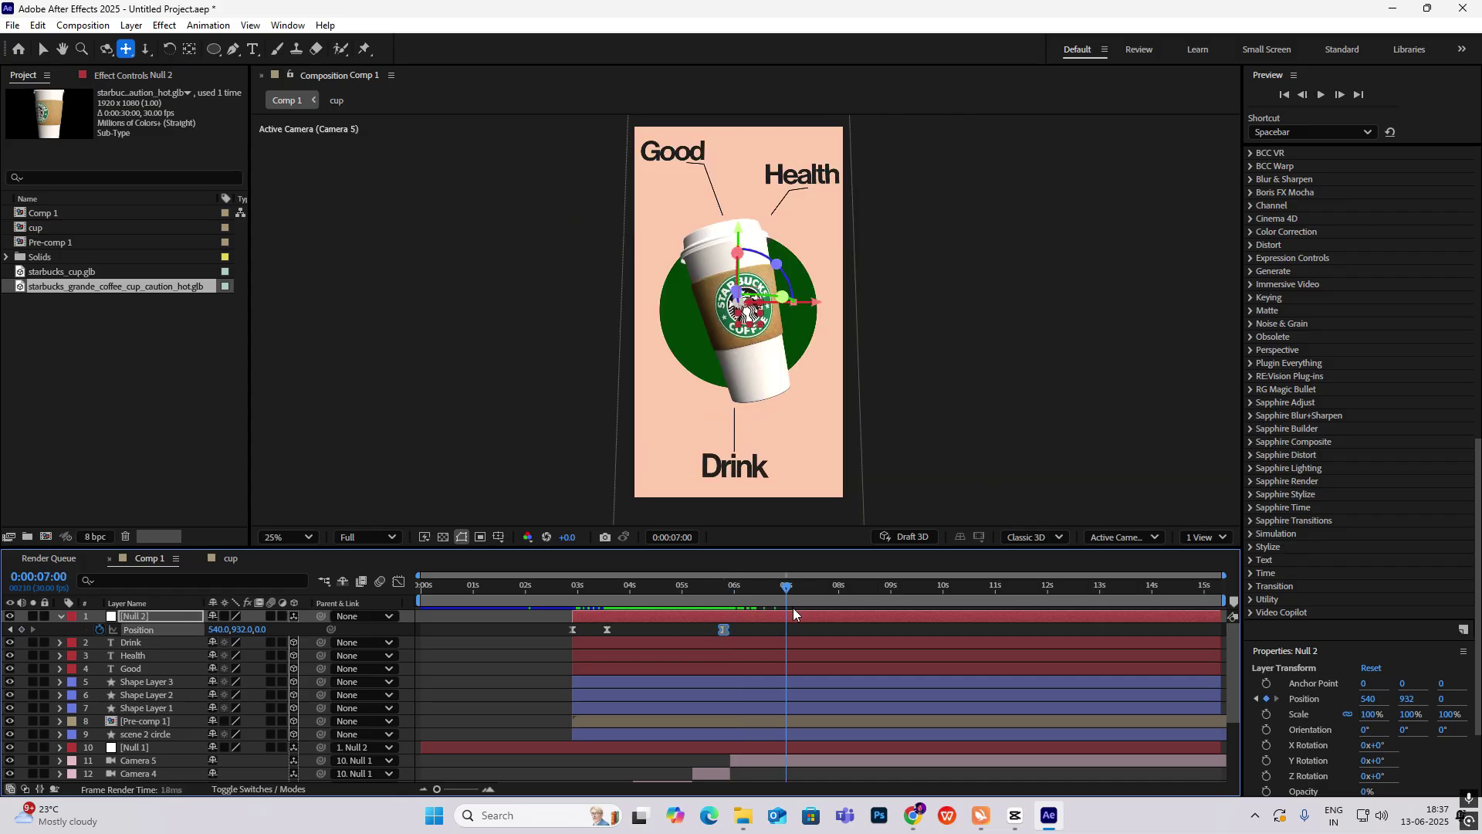
left_click_drag(259, 632, 35, 675)
left_click_drag(792, 589, 724, 589)
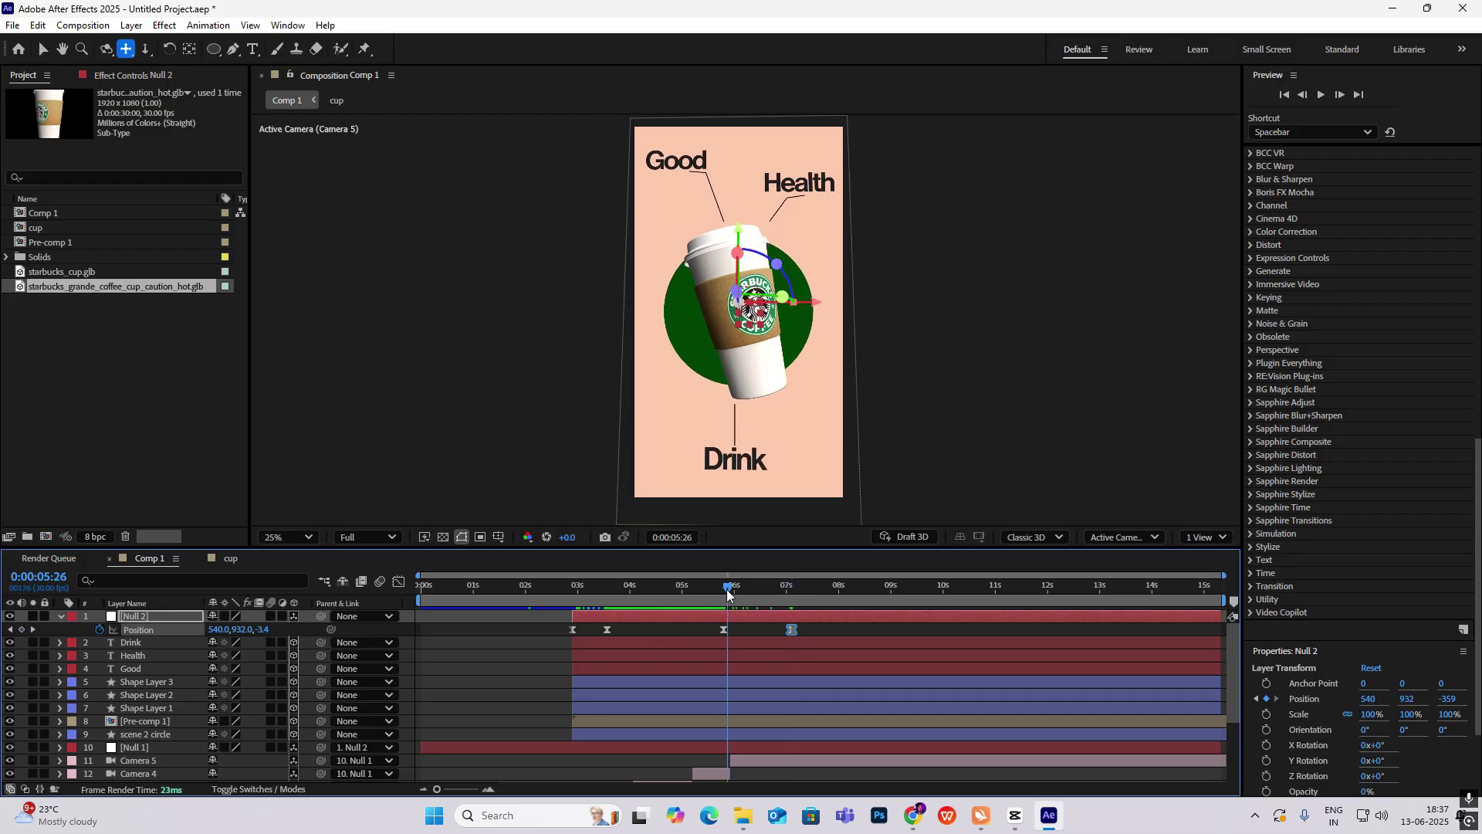
Preview the Null 2 camera move, and play the whole composition from the start
key("space")
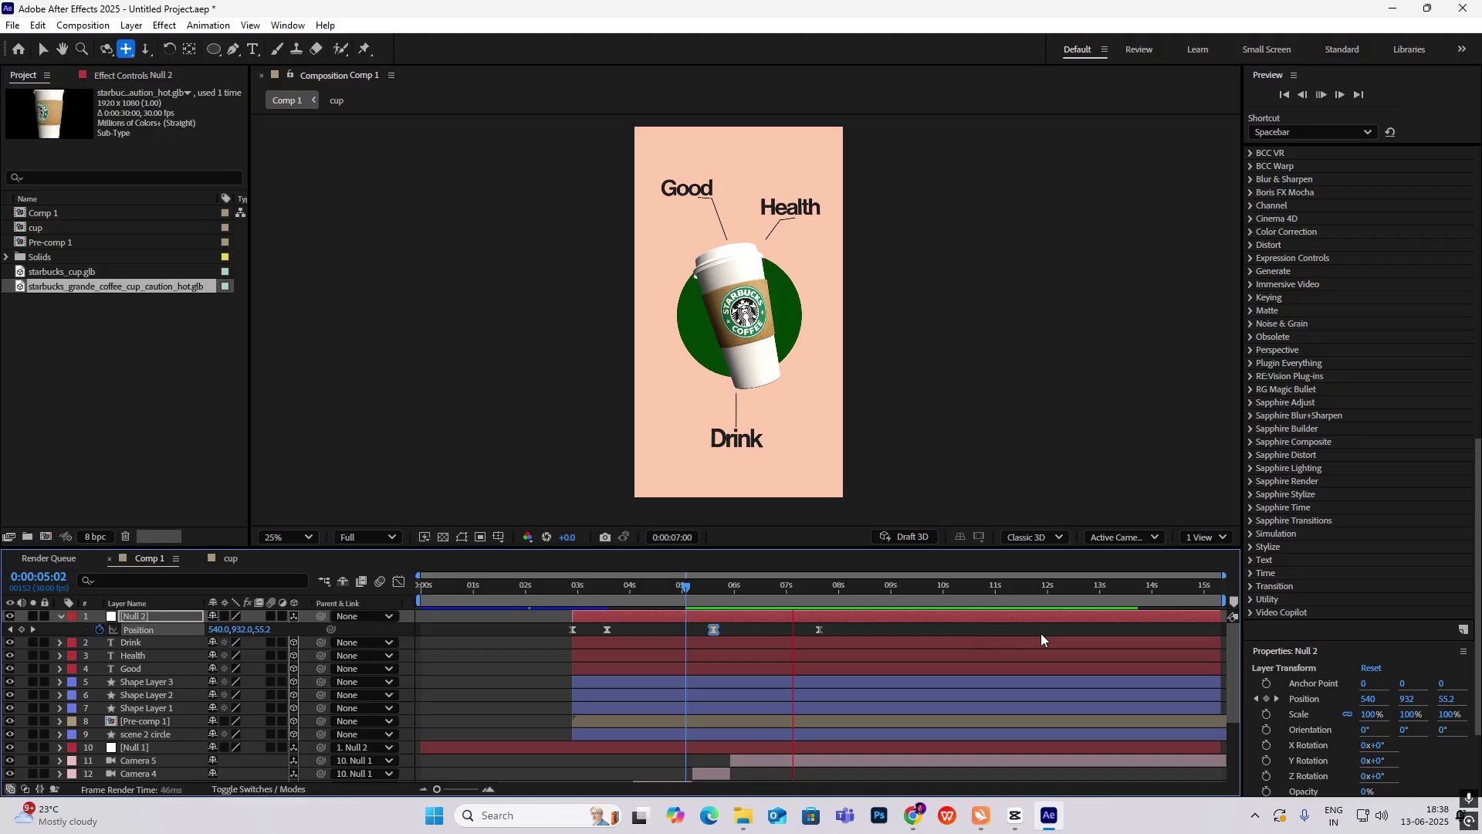
left_click_drag(827, 592, 609, 591)
key("Home")
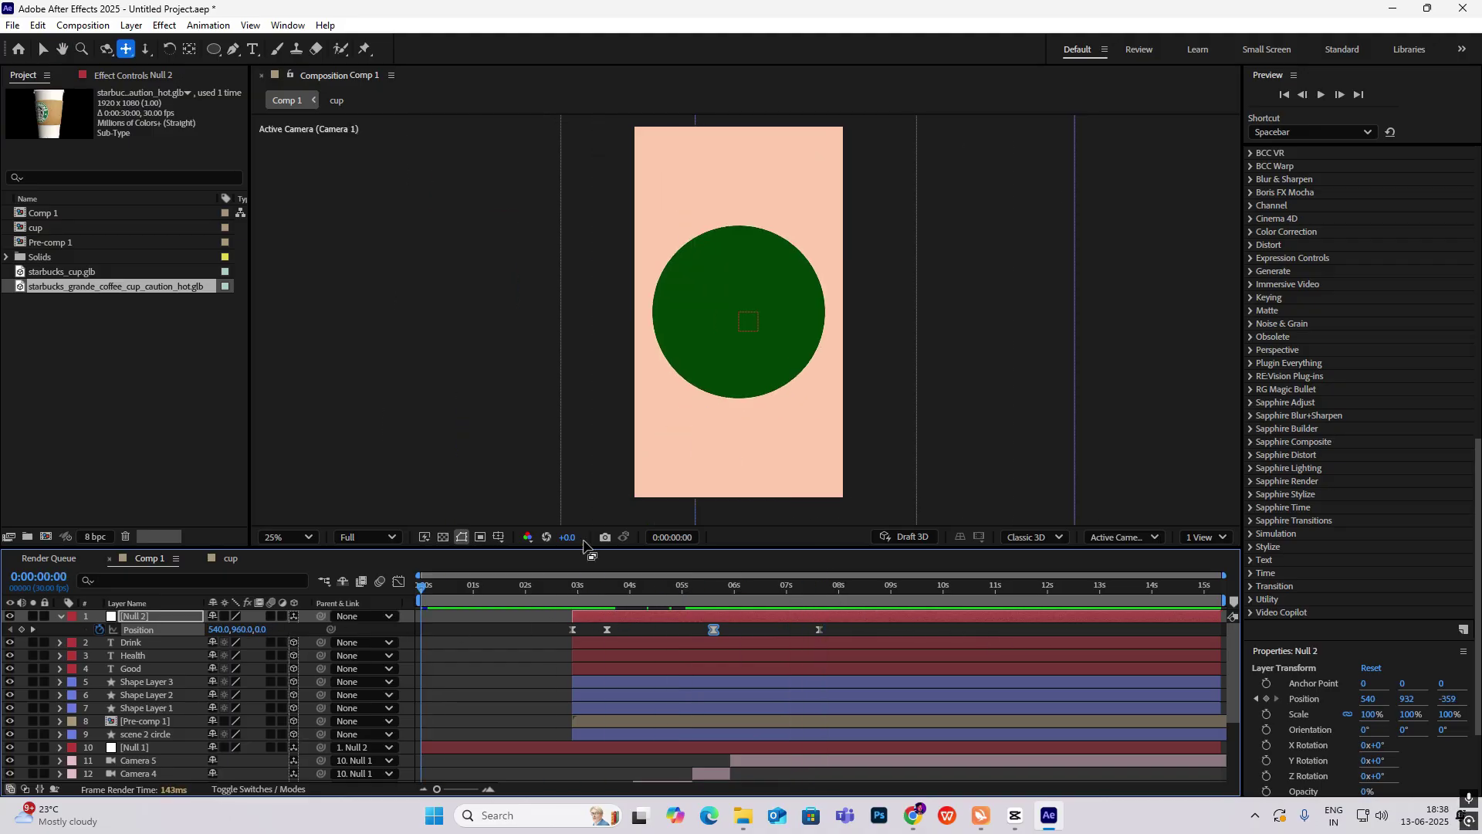
scroll(828, 330, "down", 1)
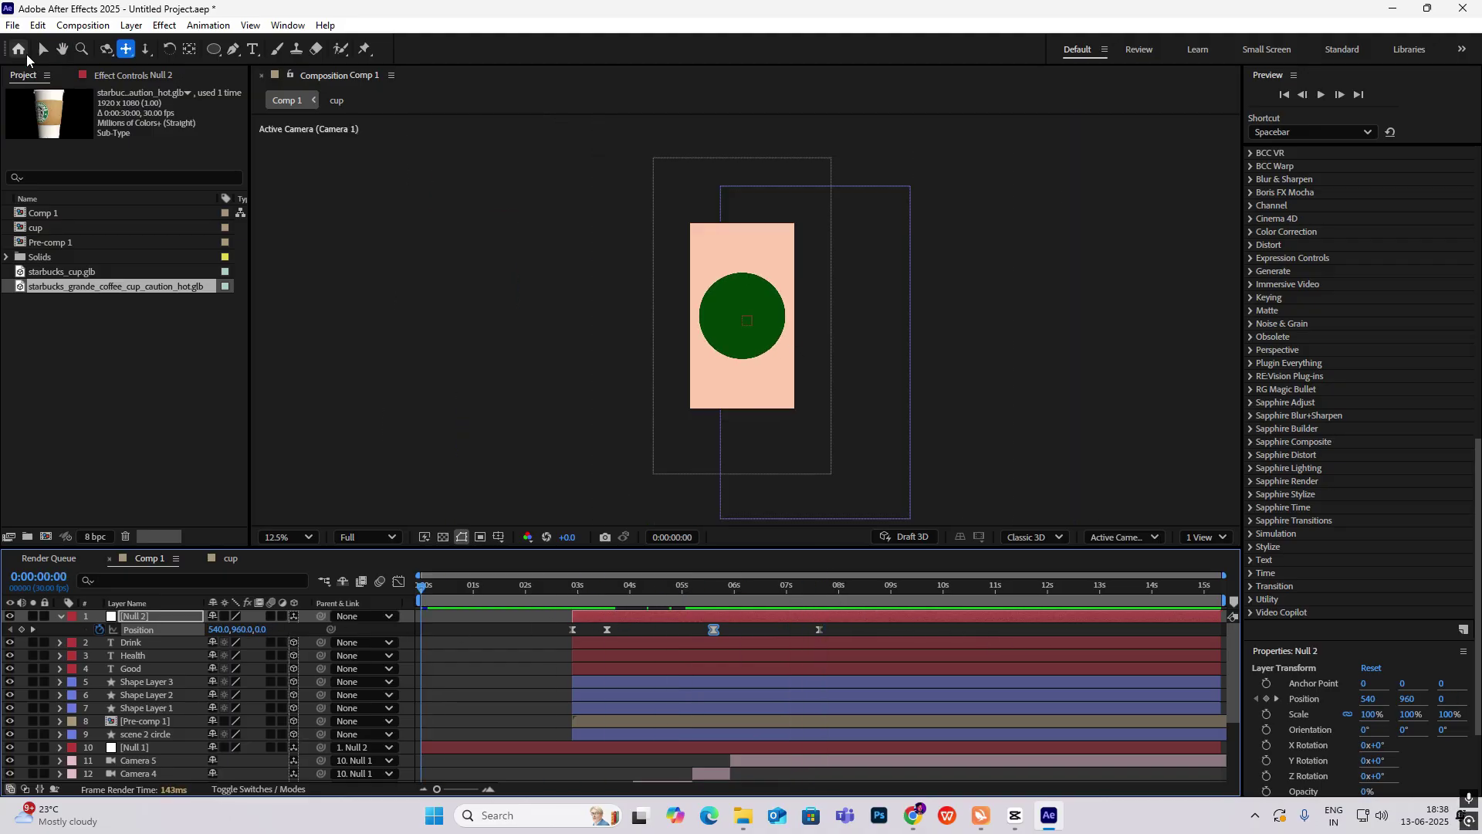
left_click(42, 49)
key("space")
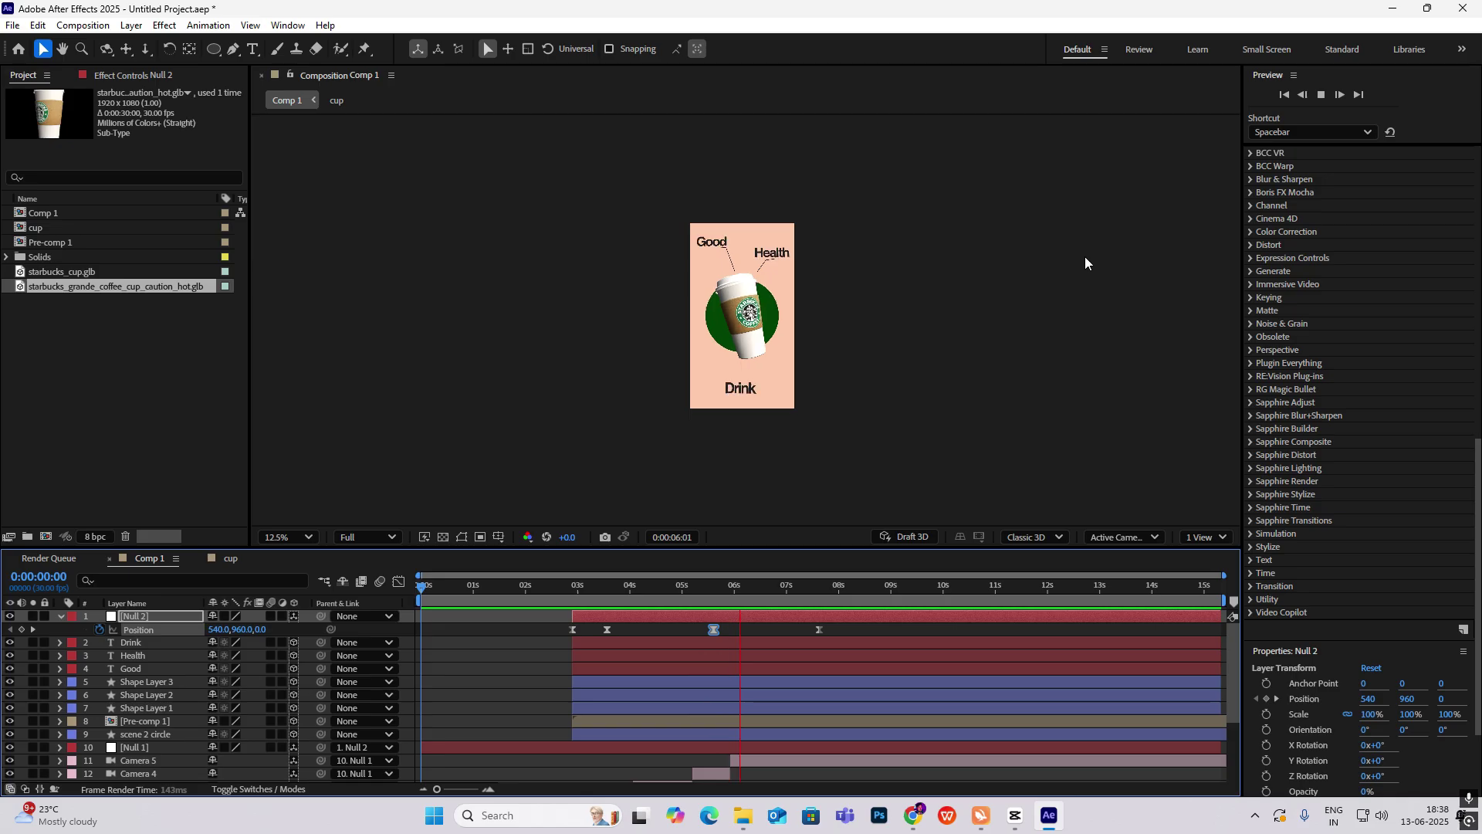
Switch to CapCut, examine the green-panel cup scene of the reference up to 00:00:11:21, and return to After Effects
key("alt+Tab")
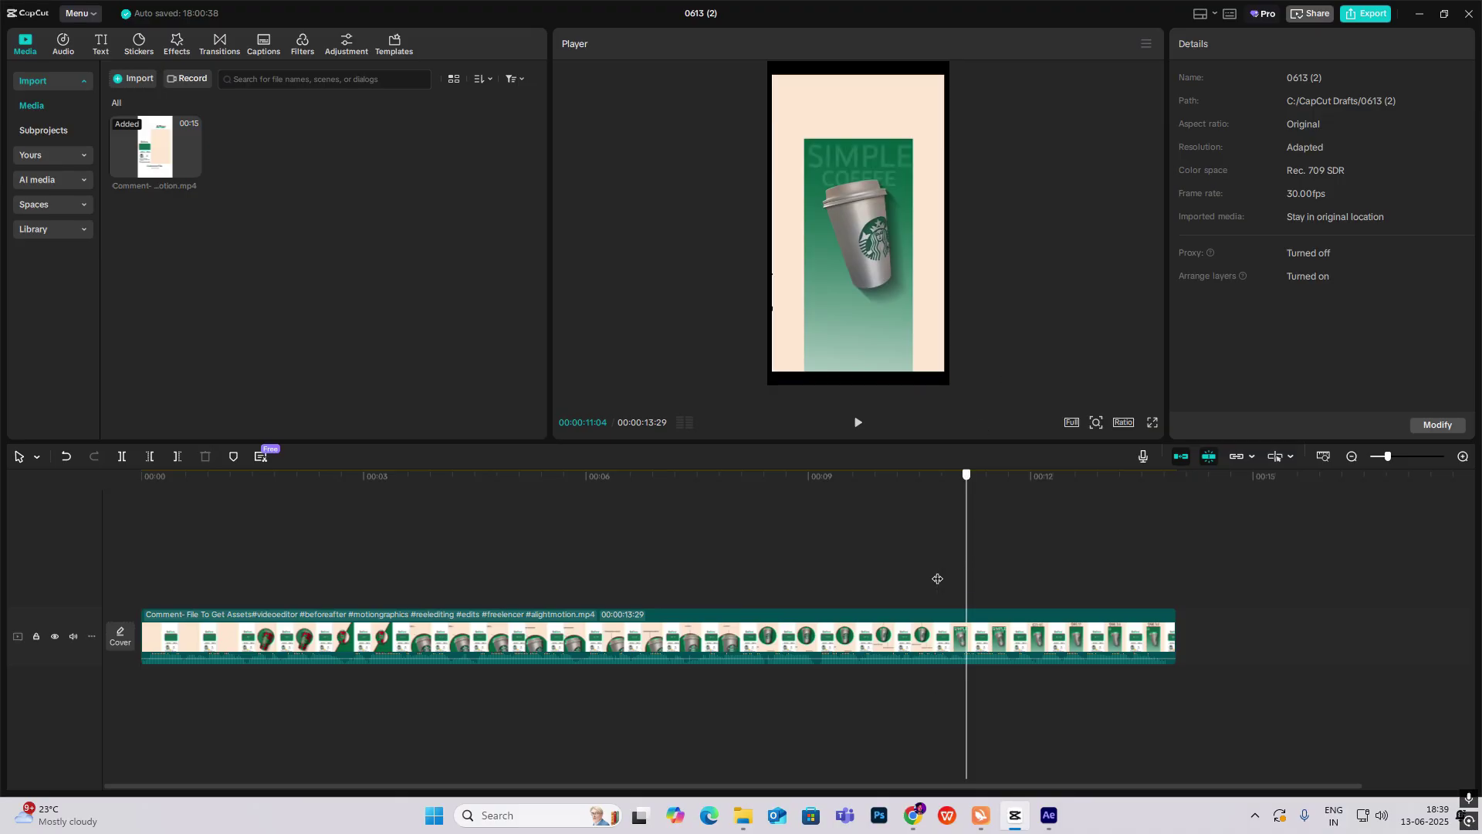
left_click_drag(937, 578, 1009, 637)
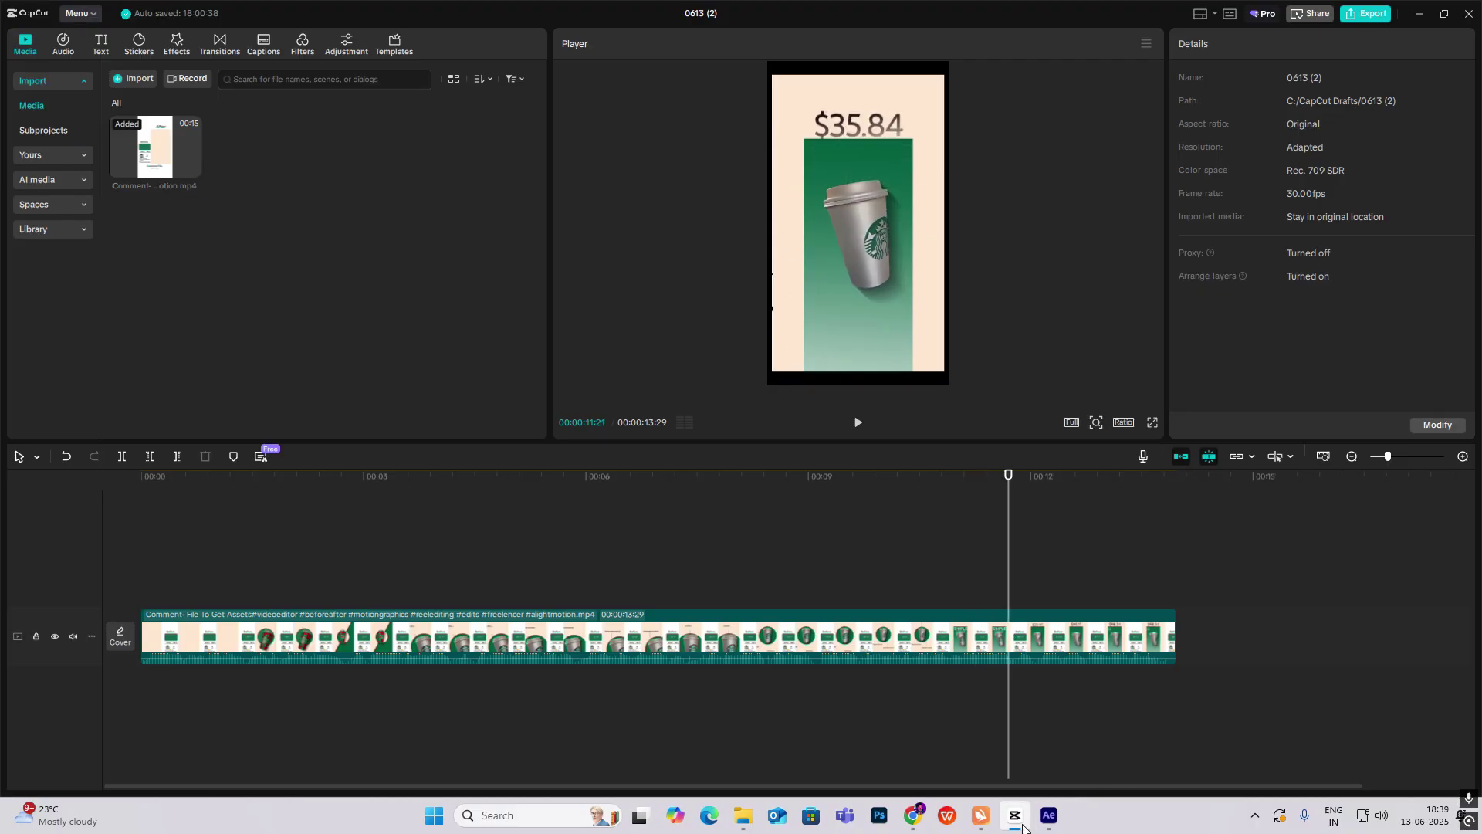
left_click(1048, 815)
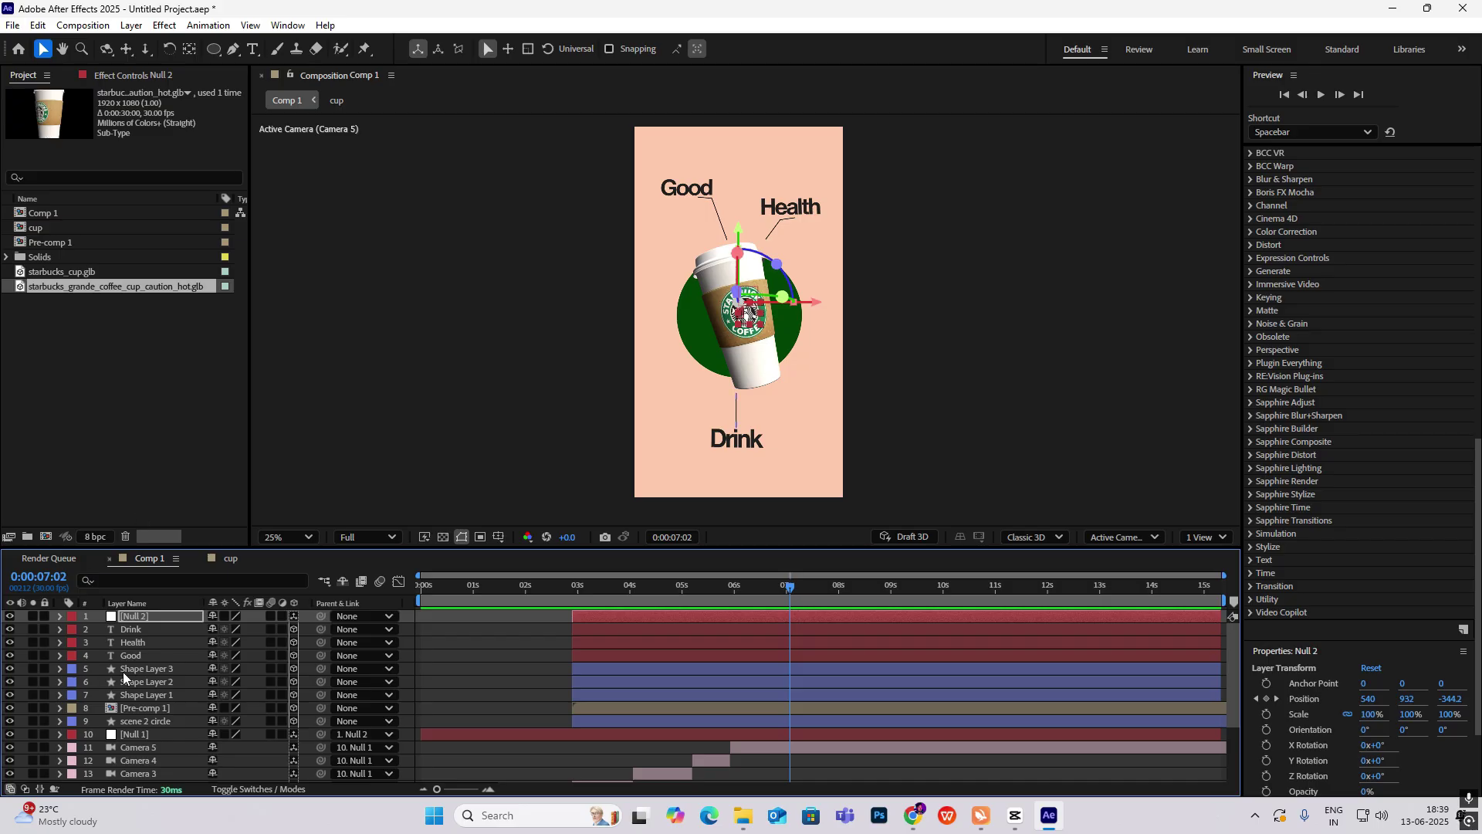
Draw a tall bright green rectangle over the cup, reaching below the composition's lower edge, and compare it with the reference in CapCut
left_click(214, 48)
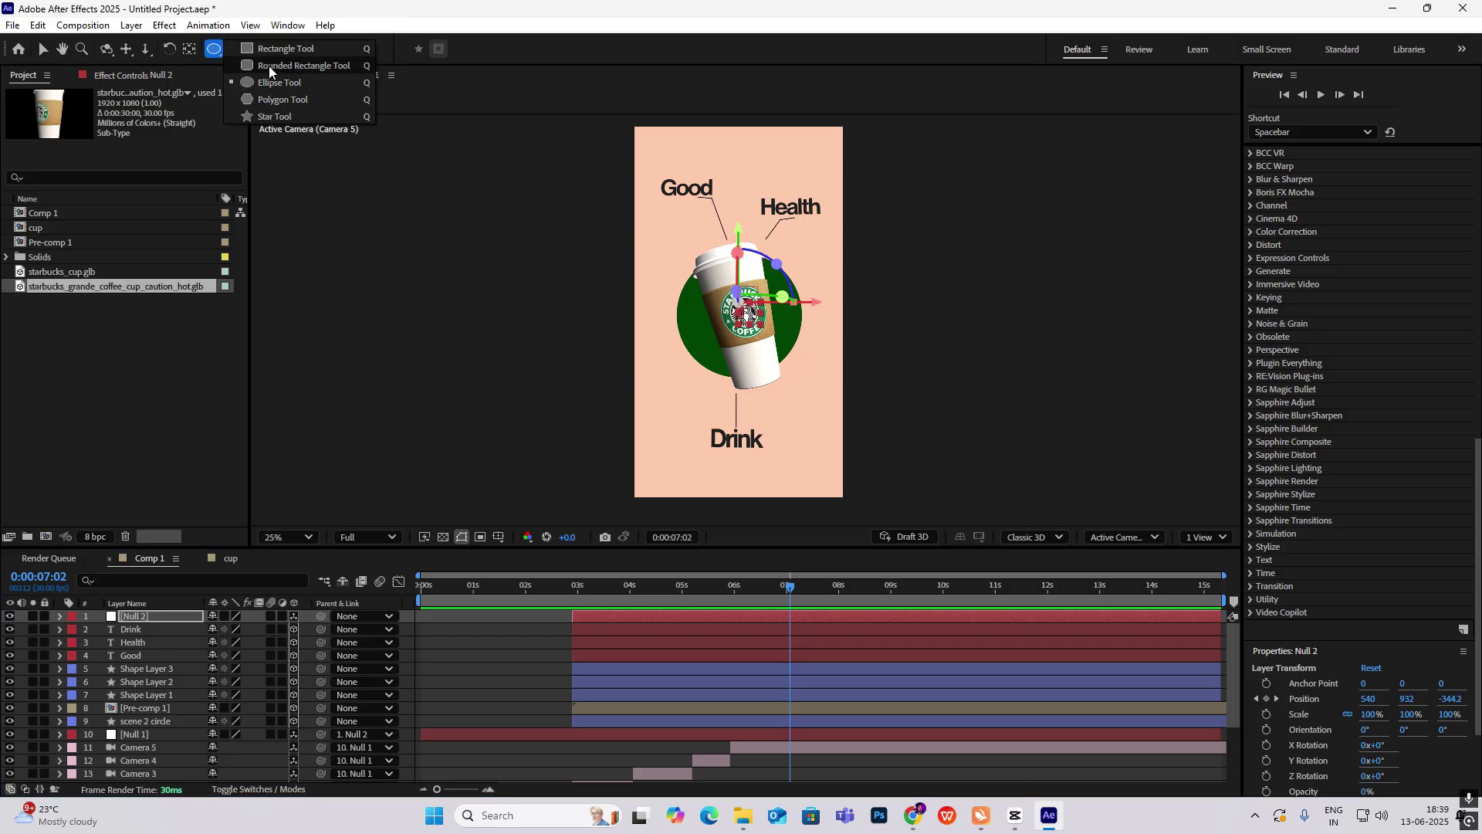
left_click(278, 48)
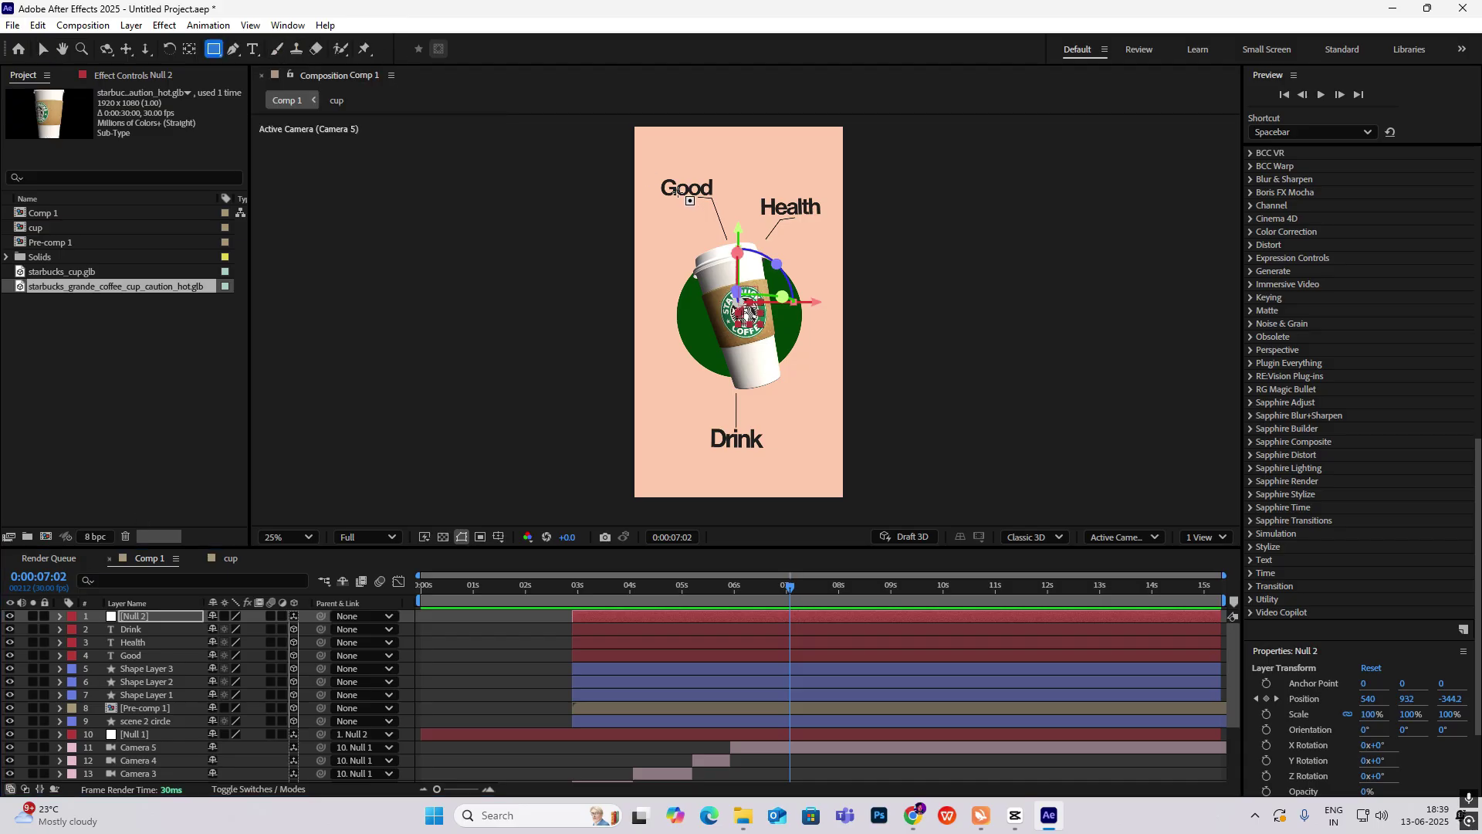
left_click(487, 49)
left_click(888, 316)
mouse_move(679, 222)
left_mouse_down()
mouse_move(807, 421)
mouse_move(803, 534)
mouse_move(805, 511)
left_mouse_up()
left_click(1017, 817)
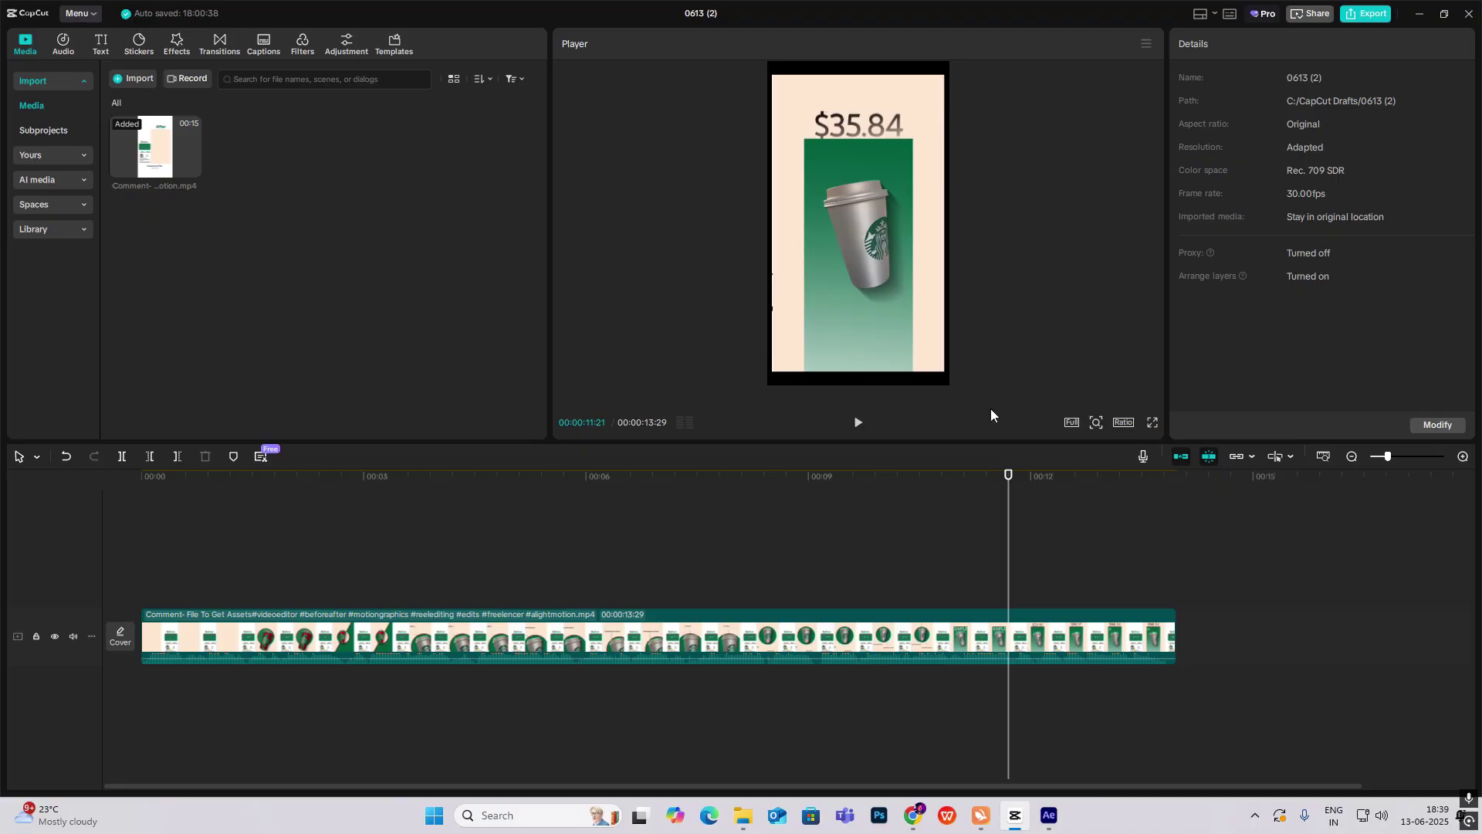
left_click(1021, 817)
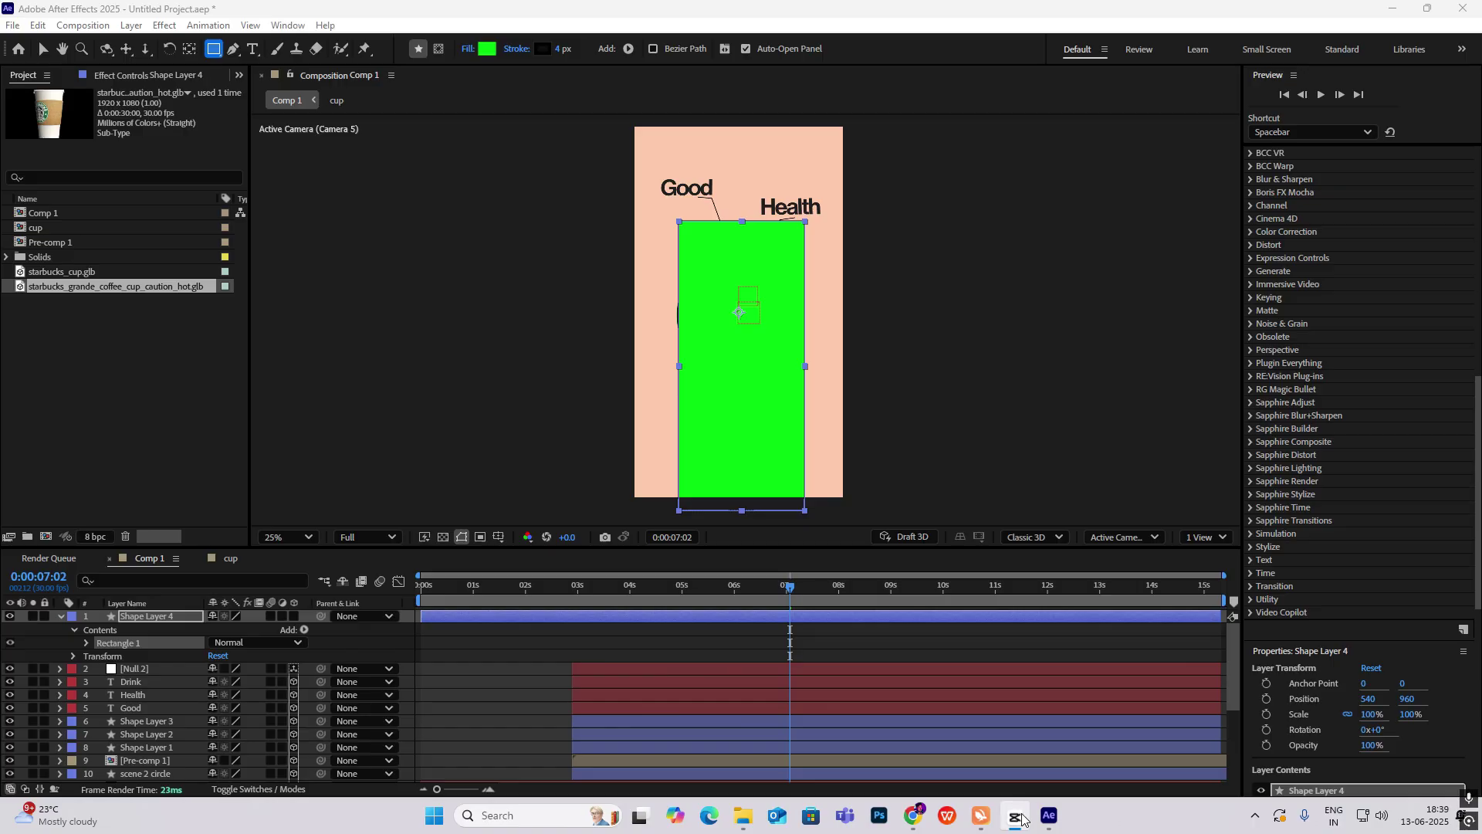
left_click(61, 616)
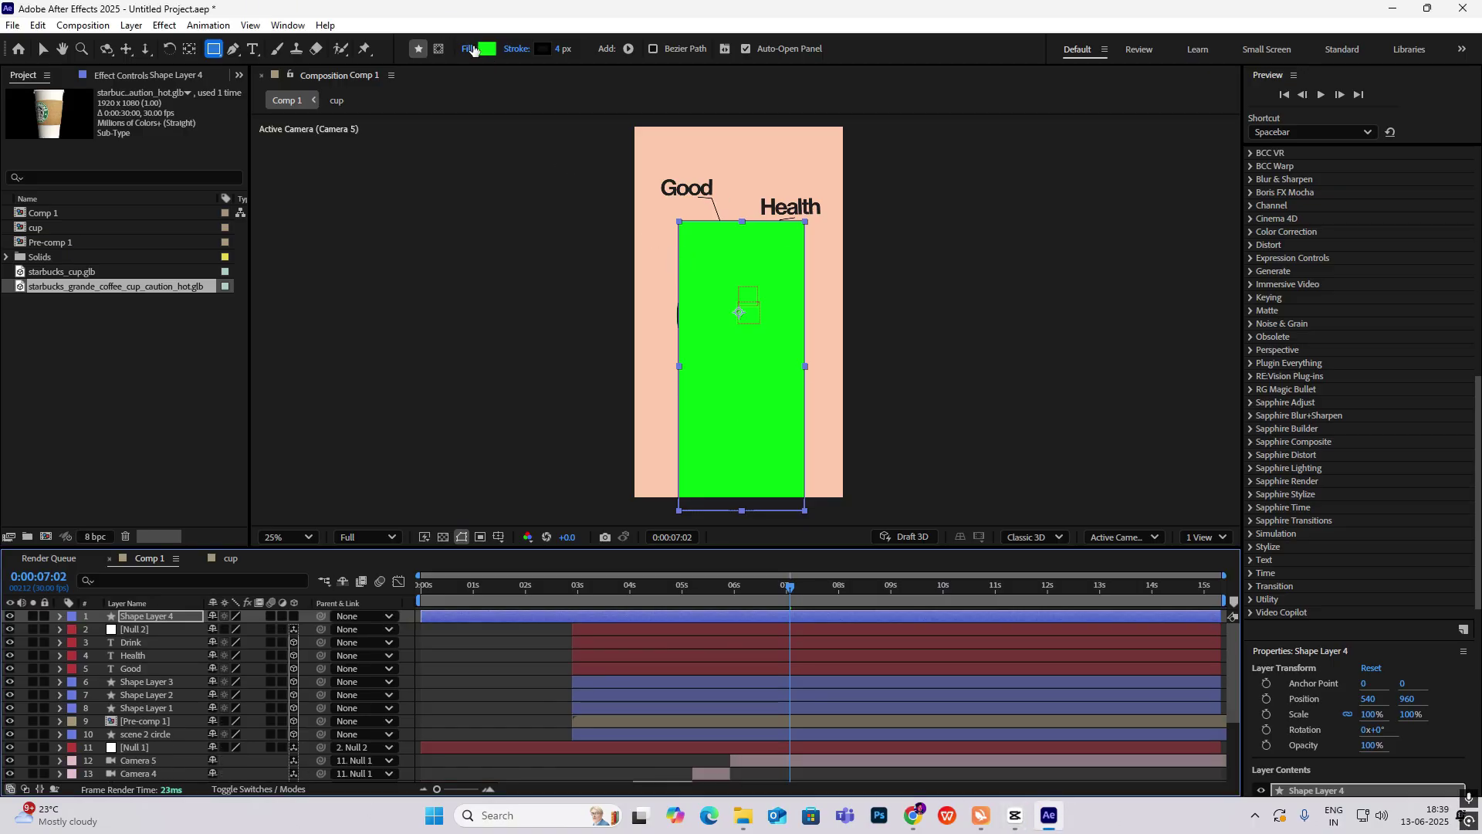
Change the rectangle's fill to a linear gradient and adjust its color stops from red to a very dark red
left_click(471, 49)
left_click(714, 365)
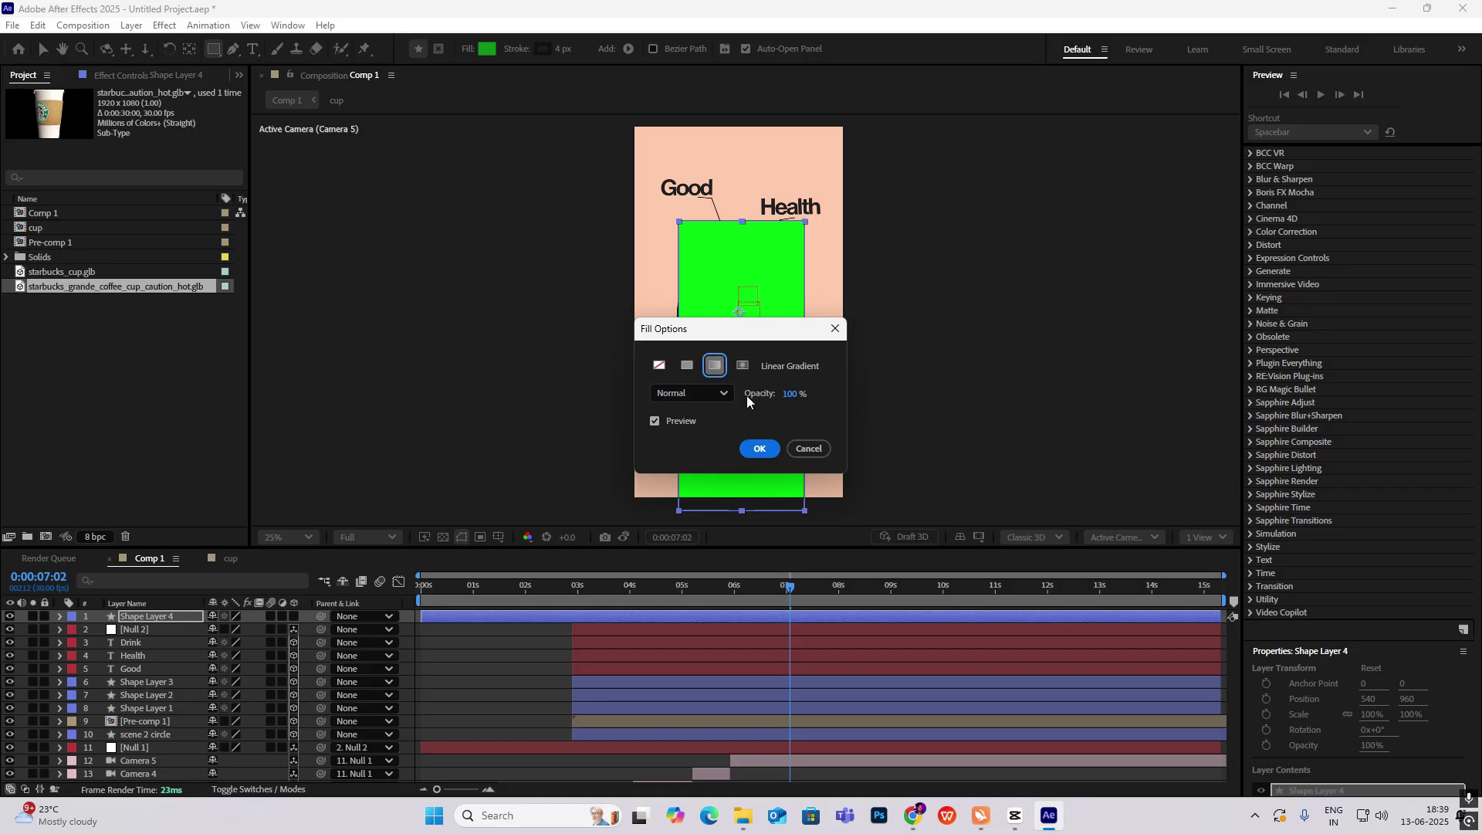
left_click(760, 448)
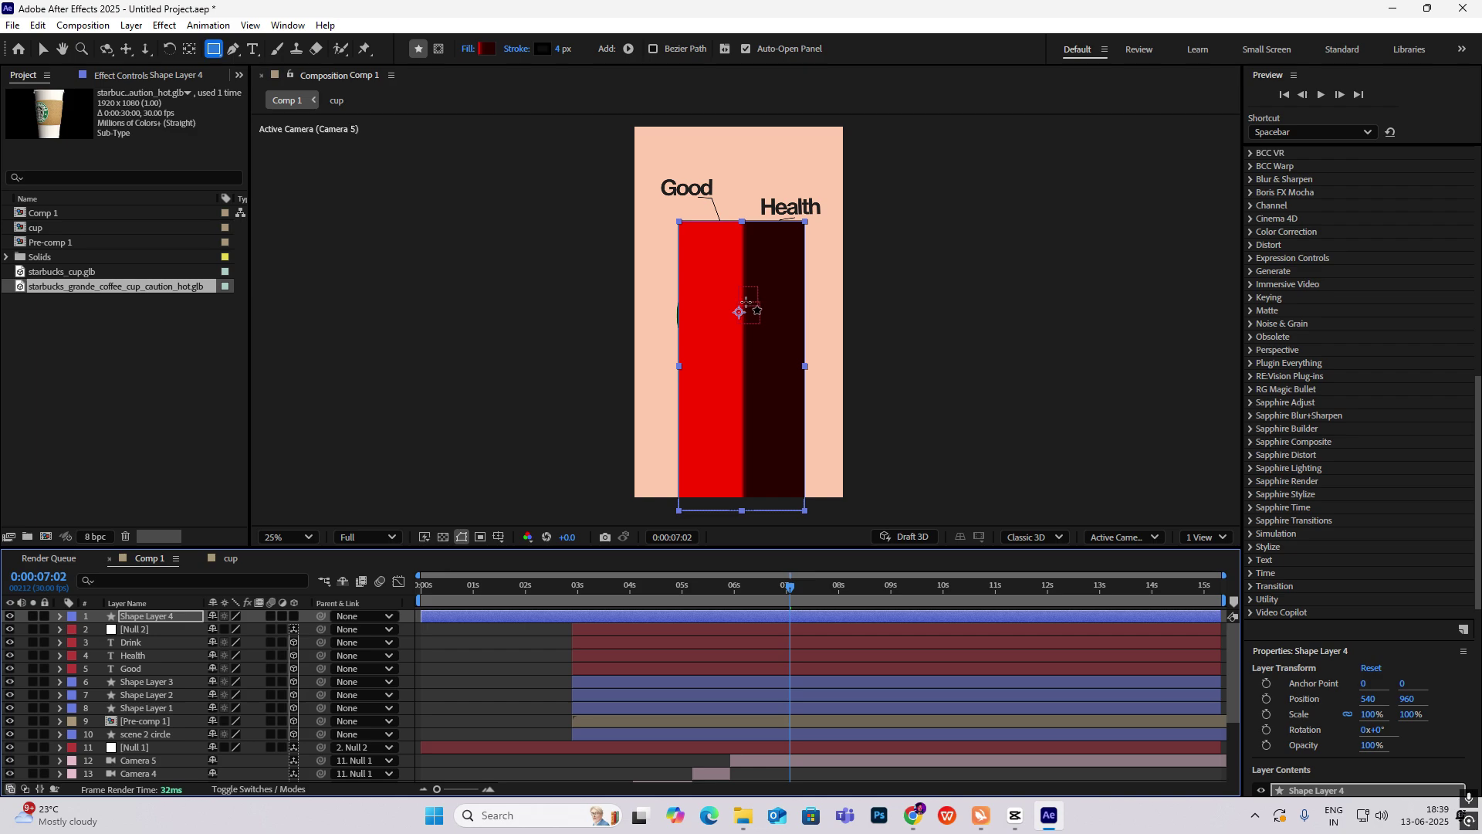
left_click(487, 49)
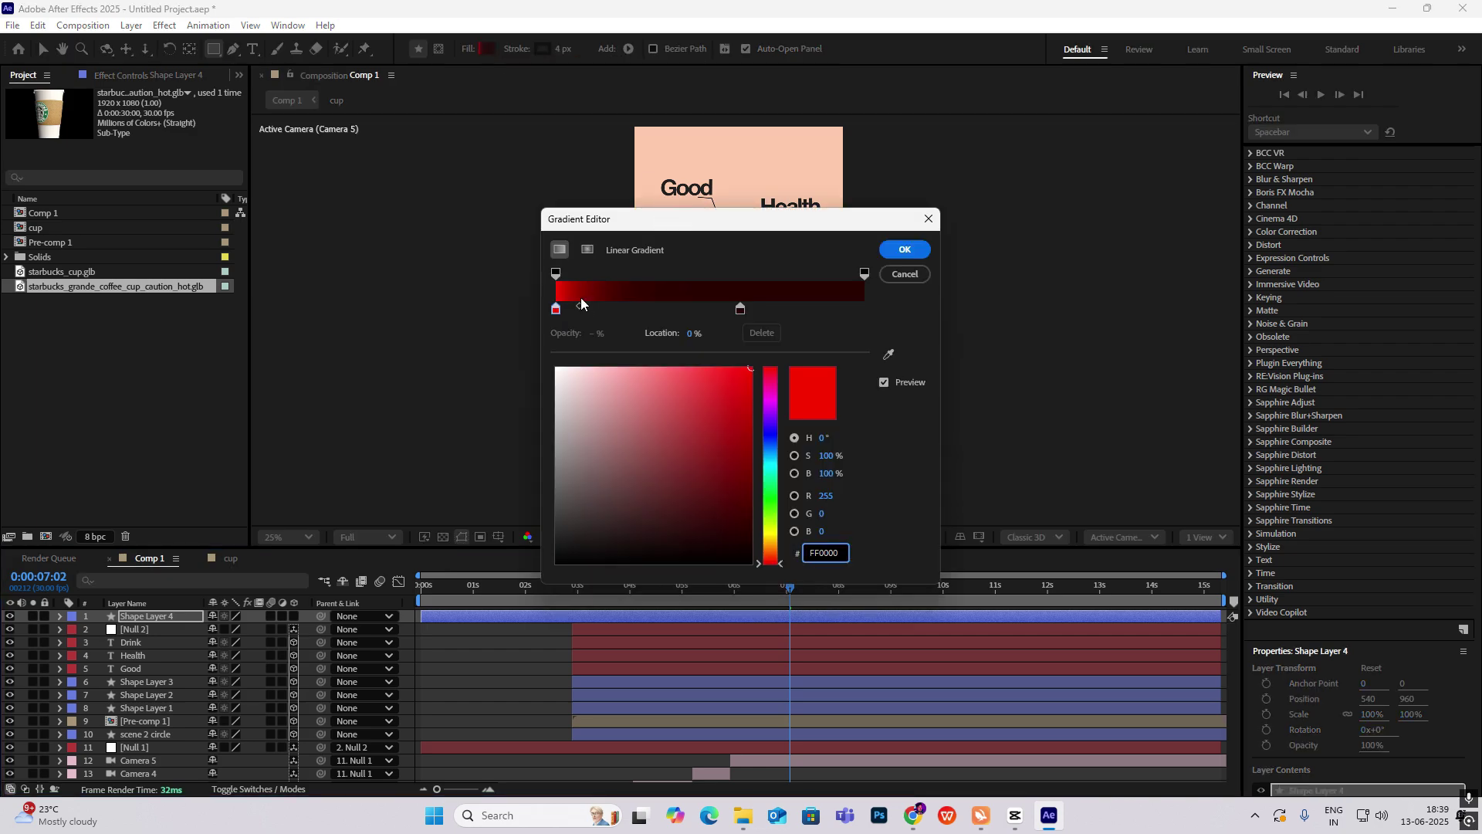
left_click(865, 309)
left_click_drag(596, 307, 647, 313)
left_click(905, 250)
Reorient the rectangle's gradient vertically, with bright red at its upper edge fading to dark red below
key("v")
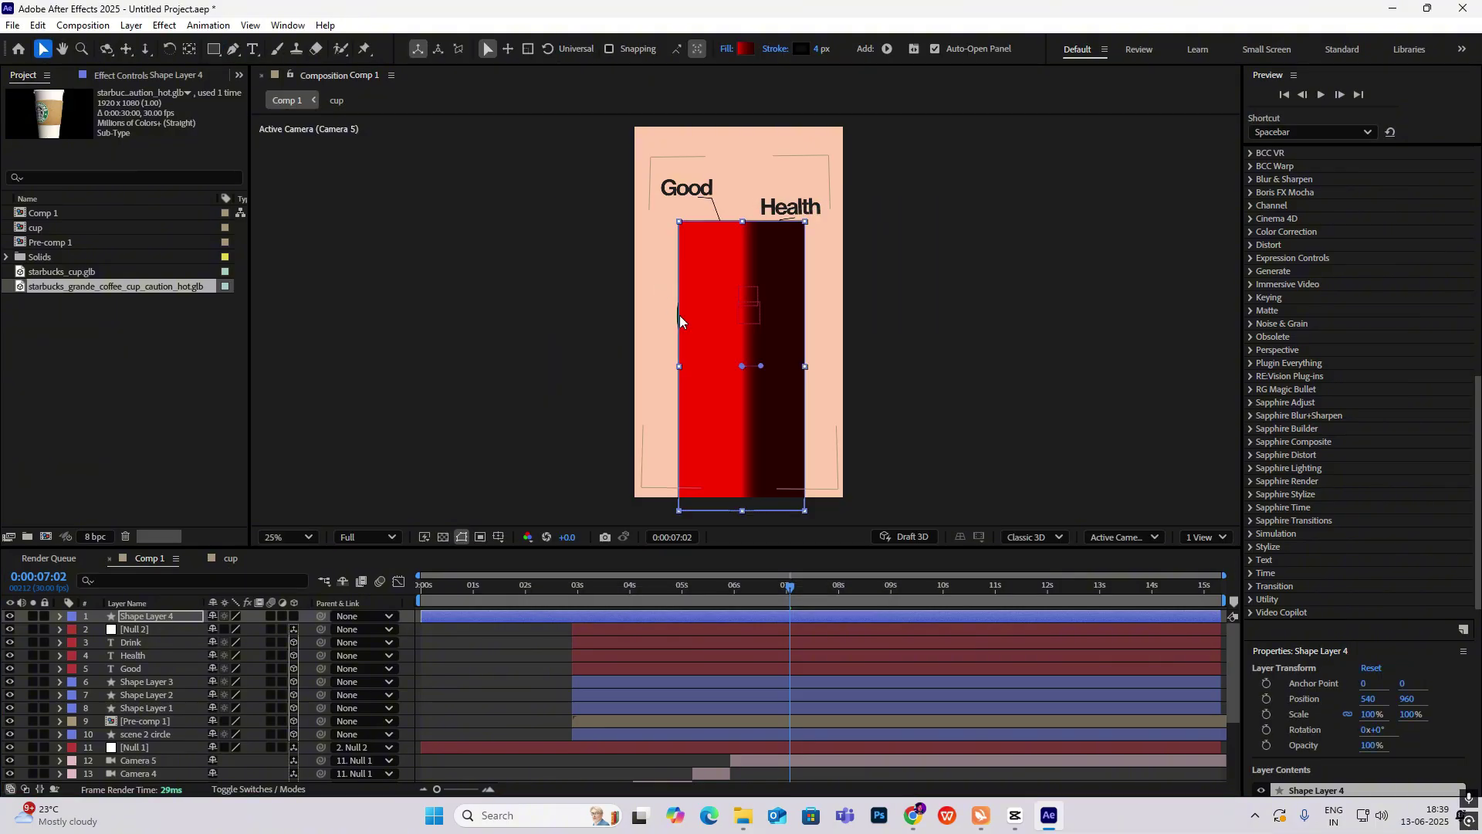
left_click_drag(762, 368, 745, 224)
left_click(1000, 276)
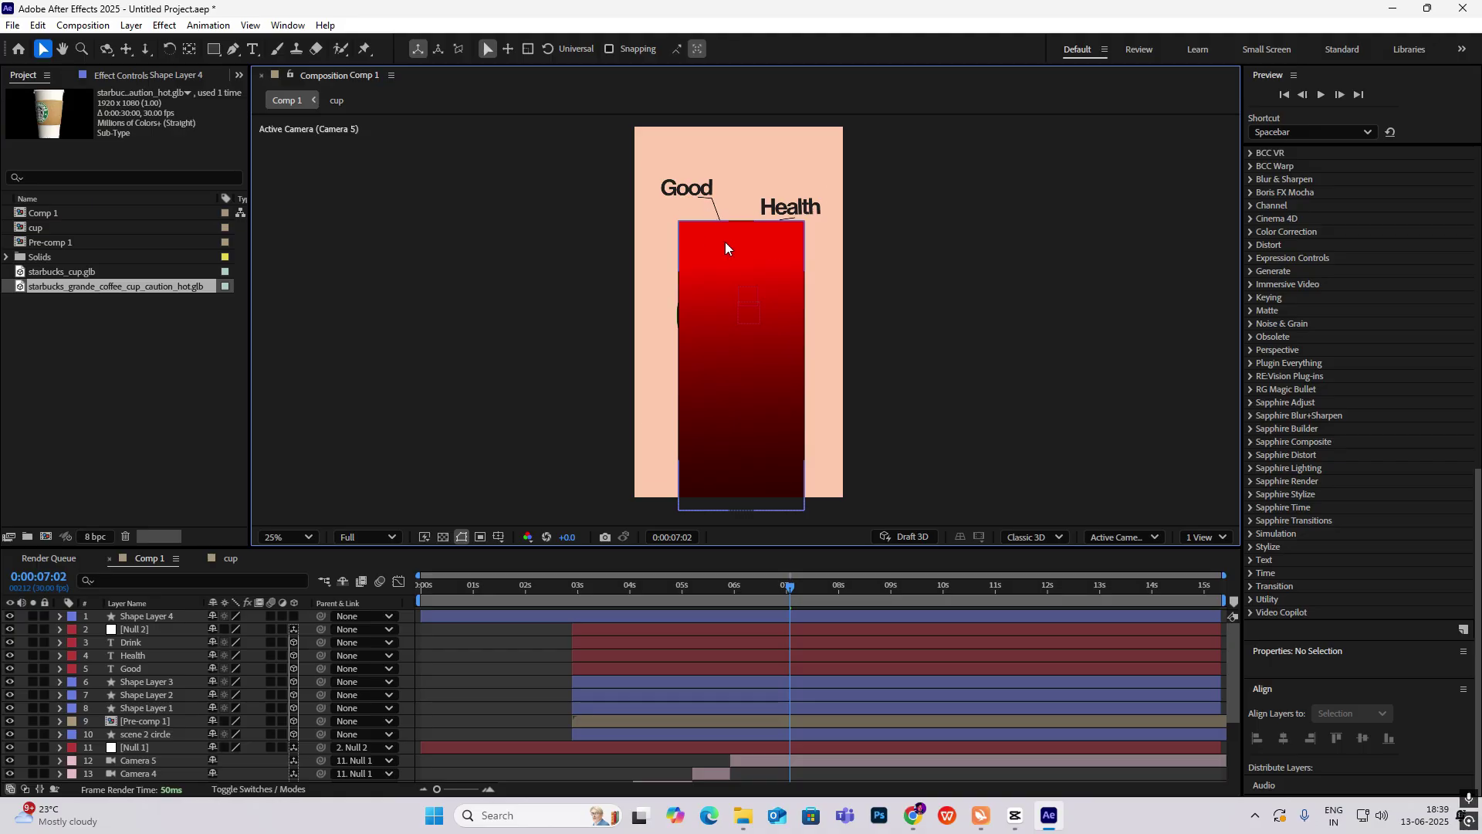
Switch to CapCut, examine the reference's price-counter scene up to 00:00:13:22, and return to After Effects
left_click(1016, 817)
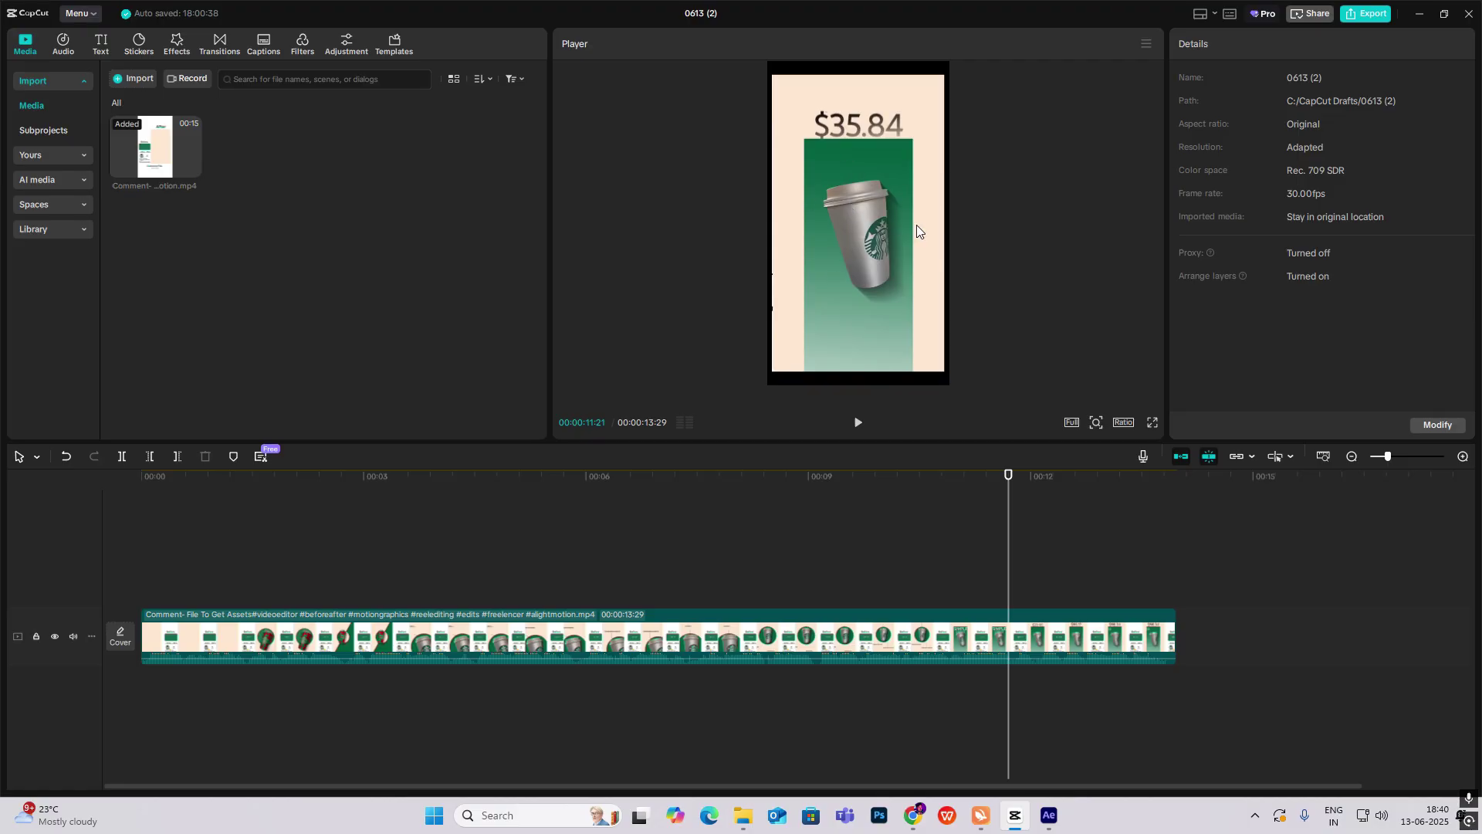
left_click_drag(1009, 572, 1159, 606)
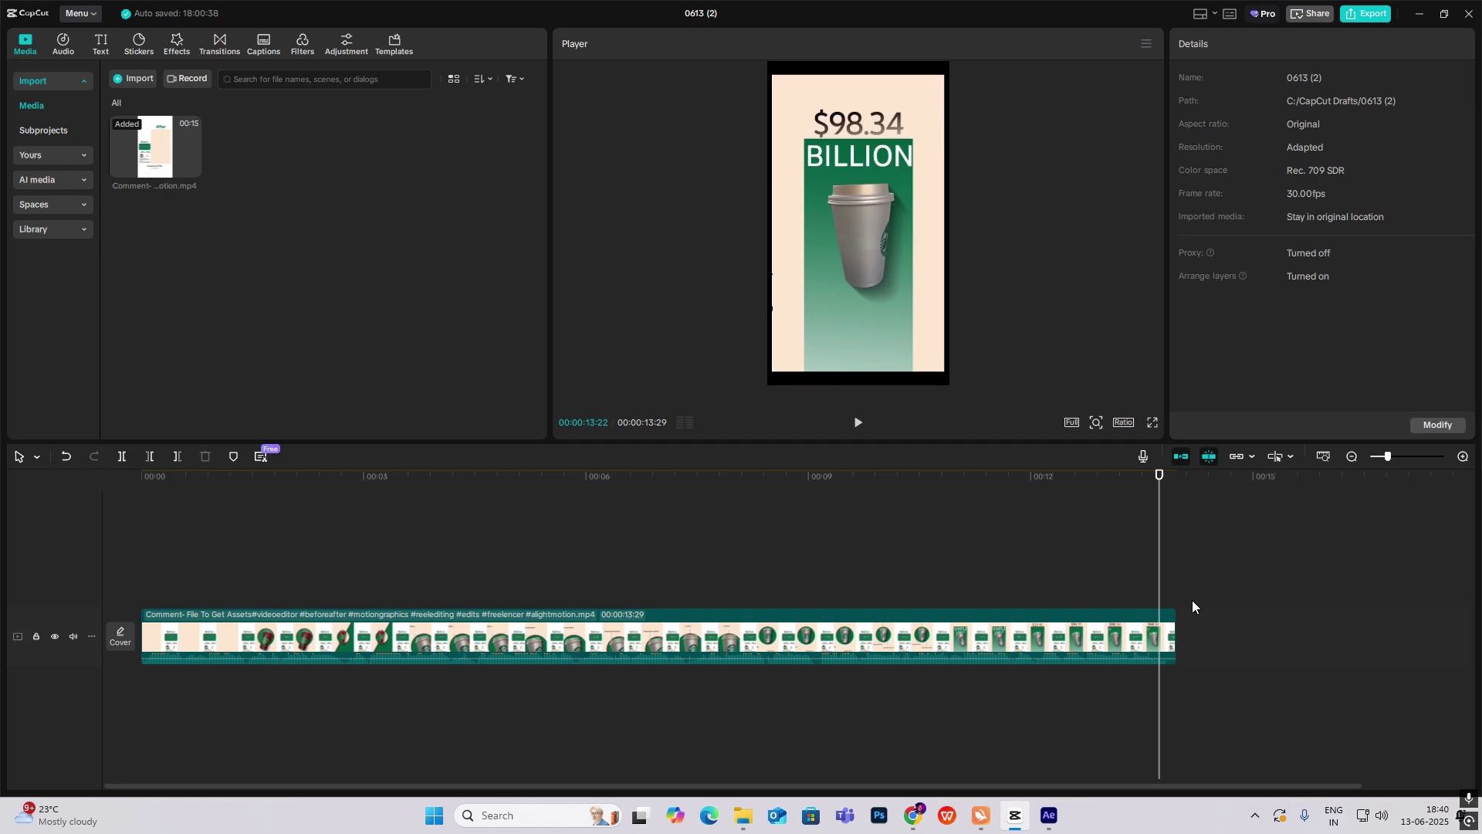
left_click(1049, 815)
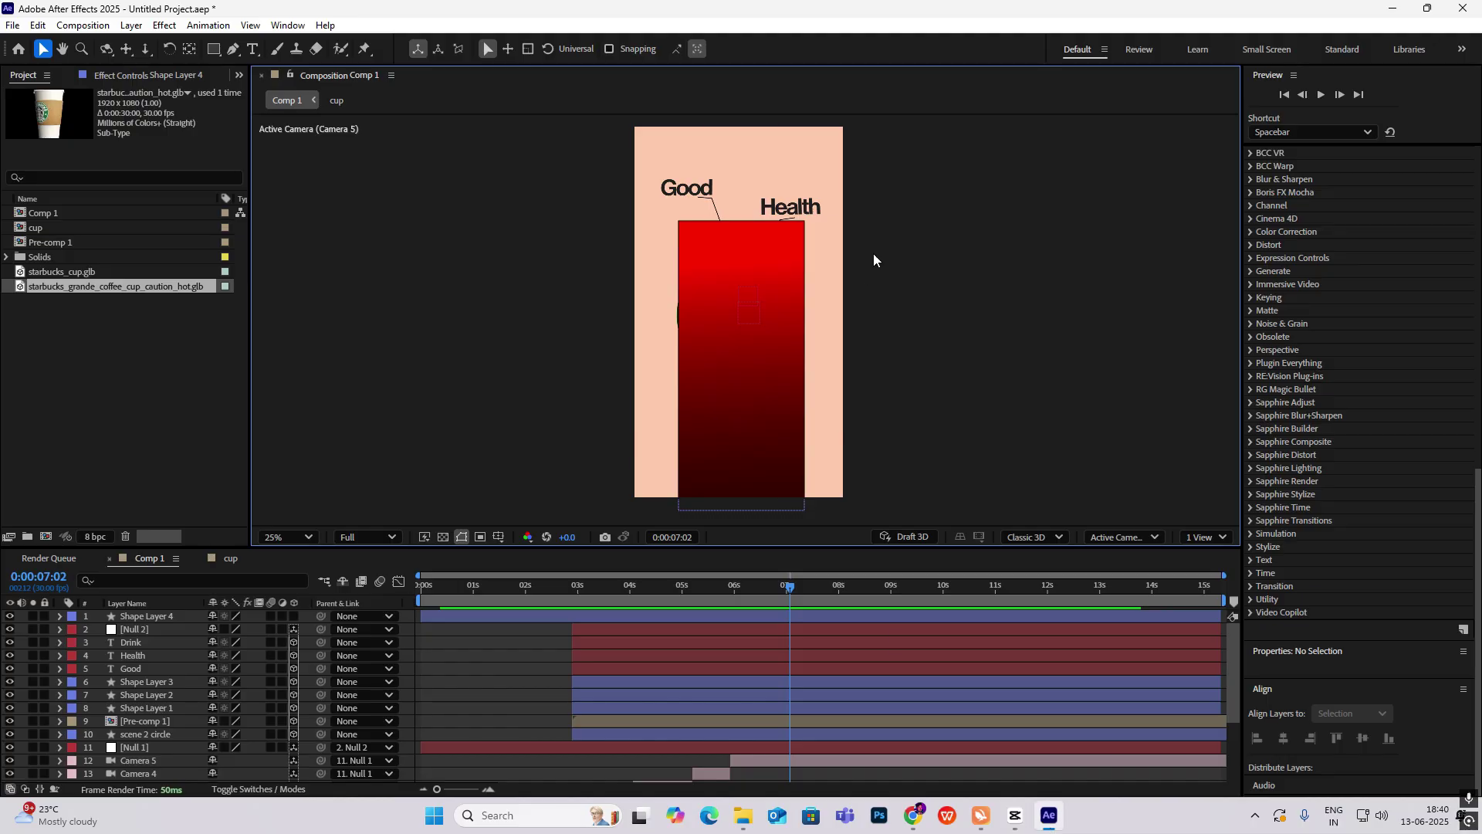